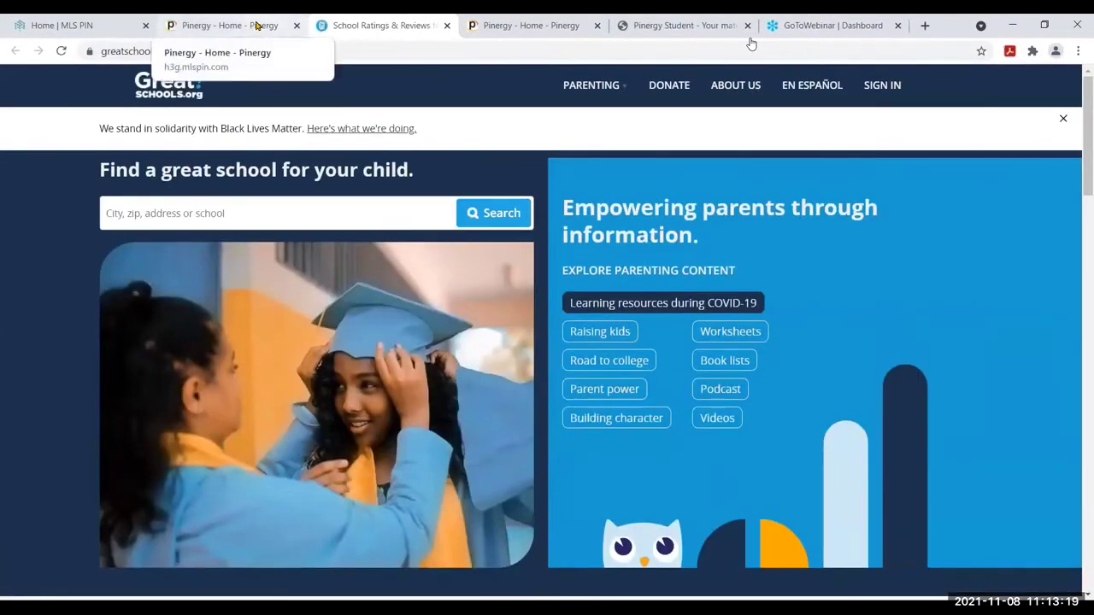
Look over the school ratings site, then open the Registry of Deeds quick link
left_click(256, 25)
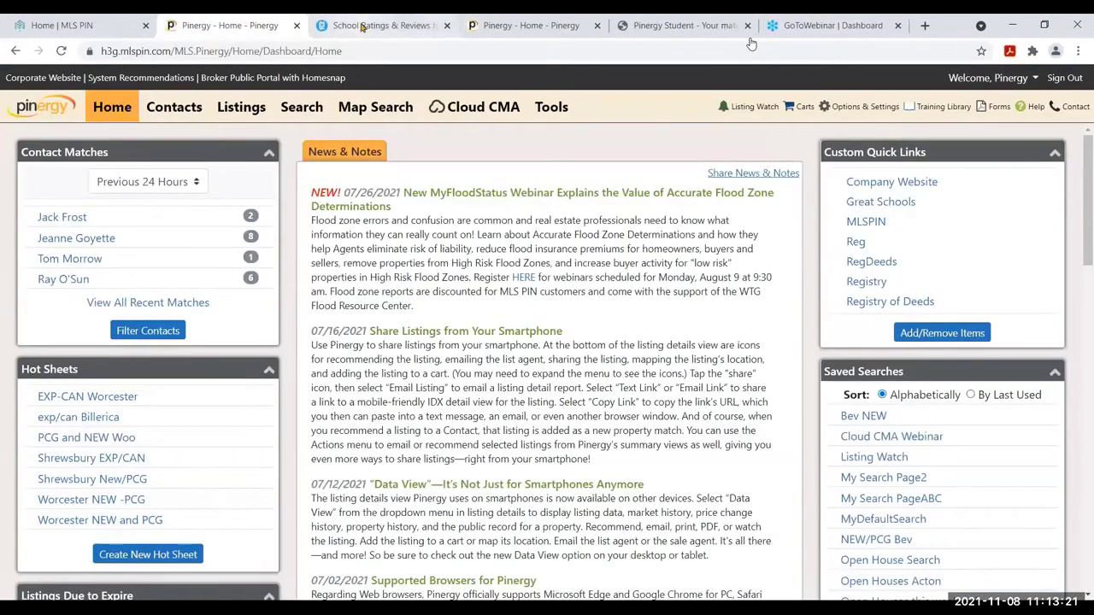
left_click(363, 27)
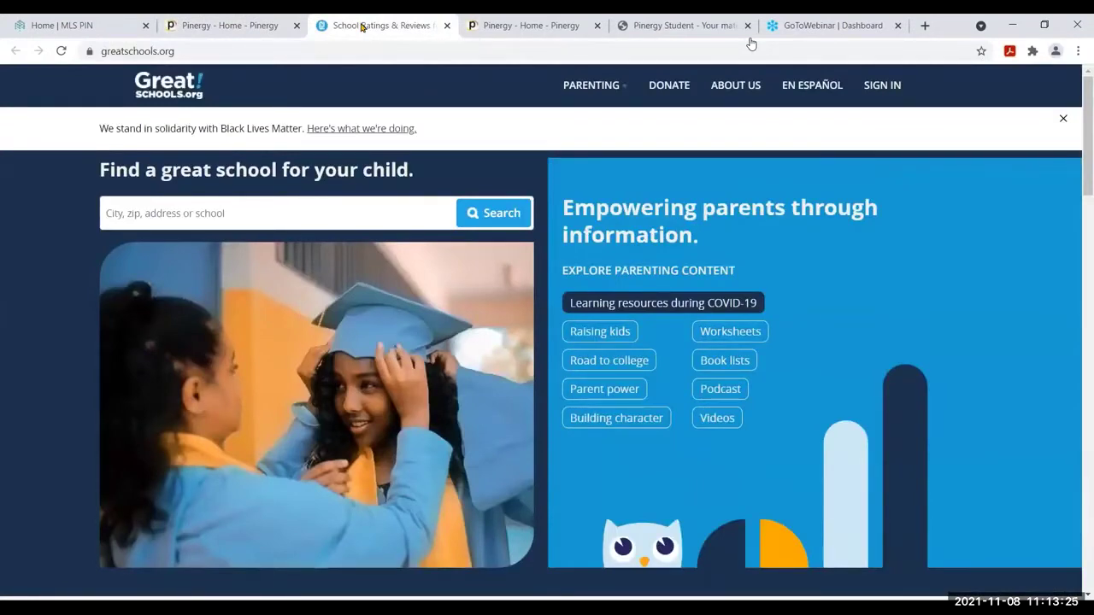
left_click(230, 19)
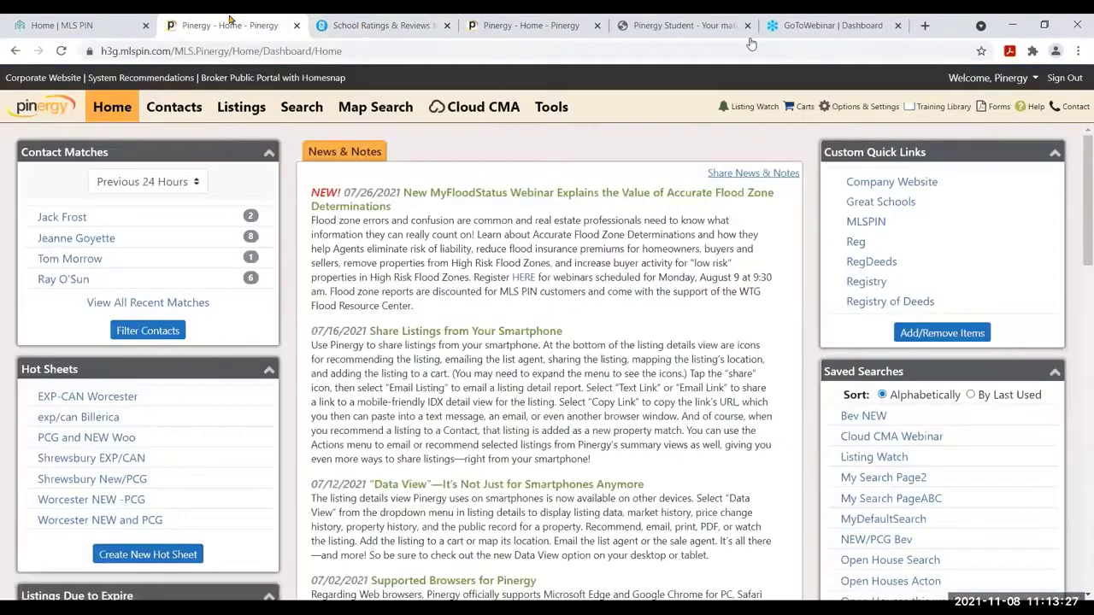
left_click(882, 260)
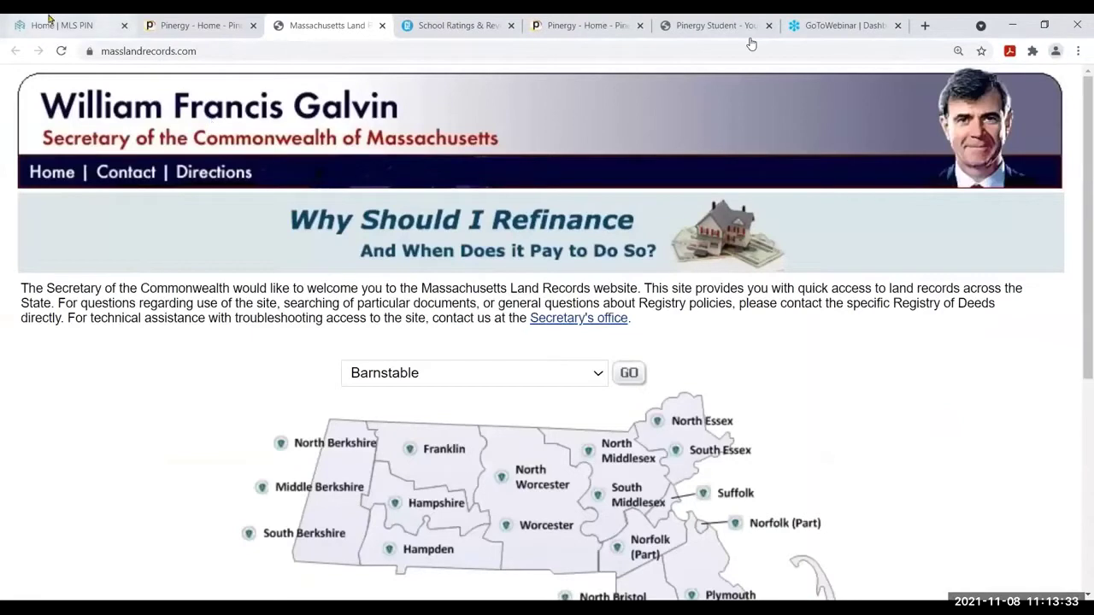
Close the Massachusetts Land Records and school ratings tabs, back to the Pinergy dashboard
left_click(227, 27)
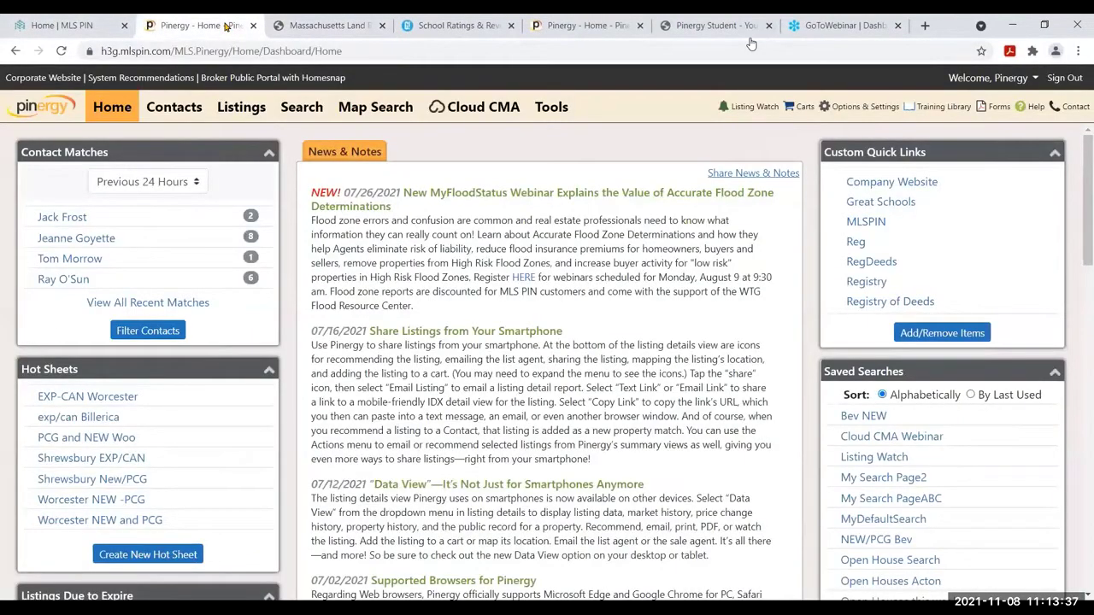
left_click(383, 26)
left_click(382, 26)
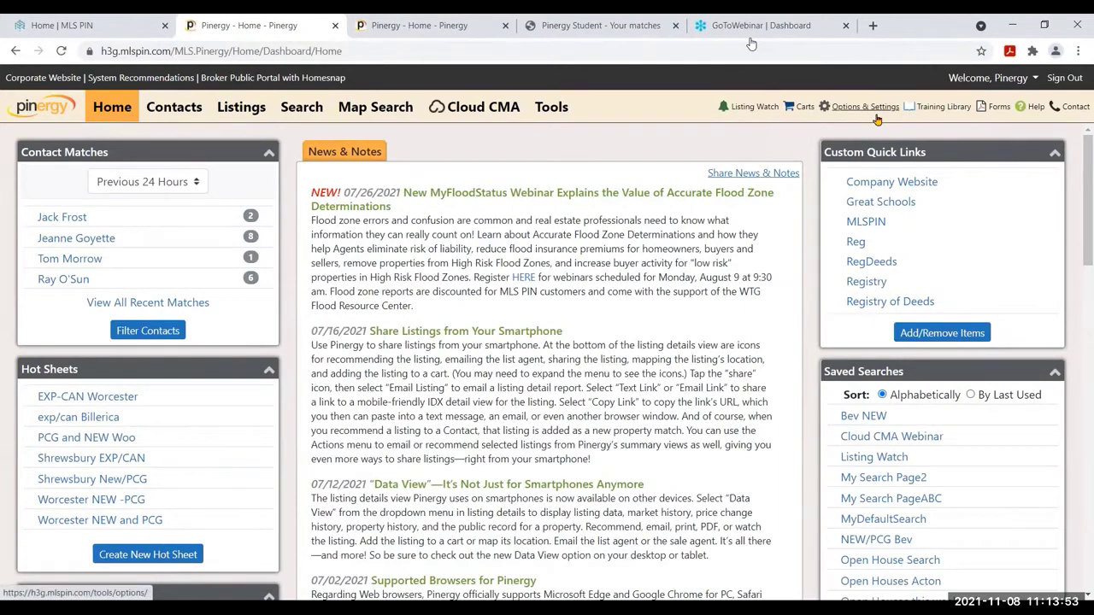
Open Options & Settings to show the agent Profile with photo and contact fields
left_click(876, 116)
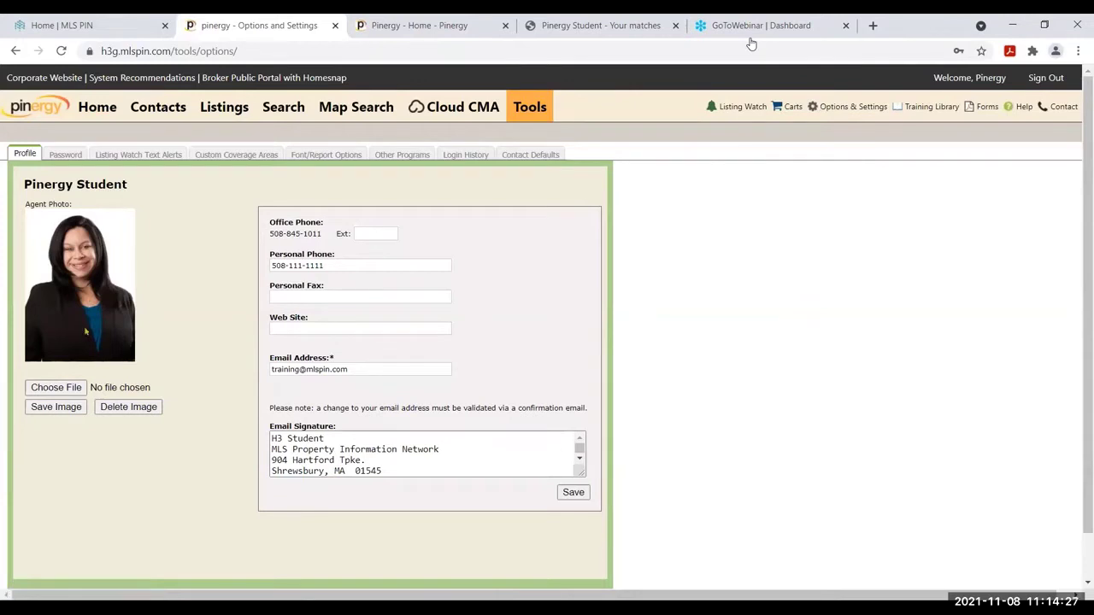
left_click_drag(330, 265, 247, 269)
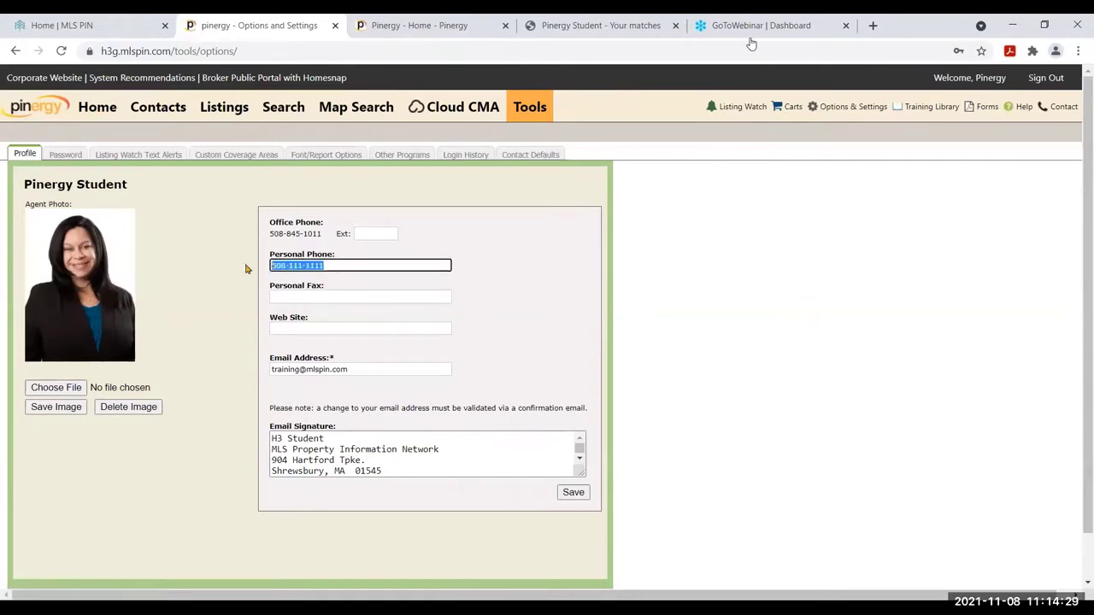
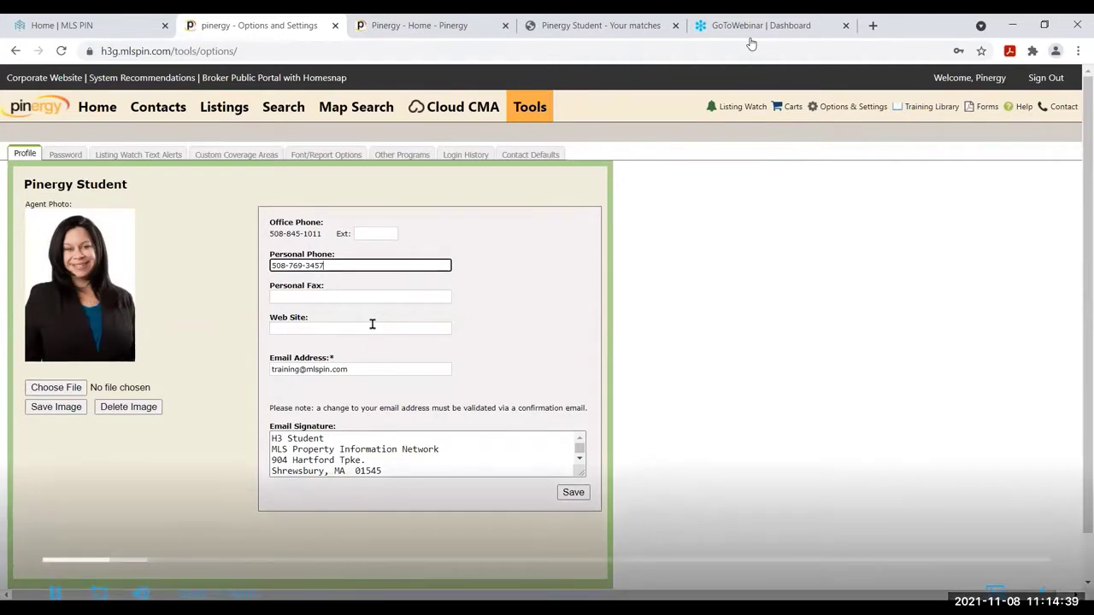
key("Tab")
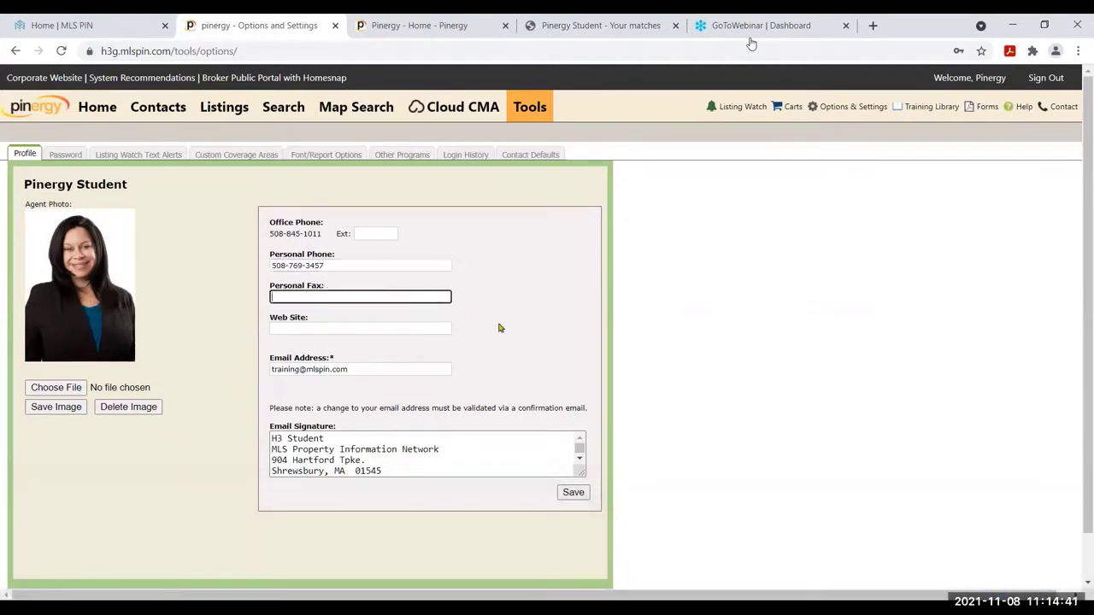
left_click(447, 327)
type("www.mlspin.com")
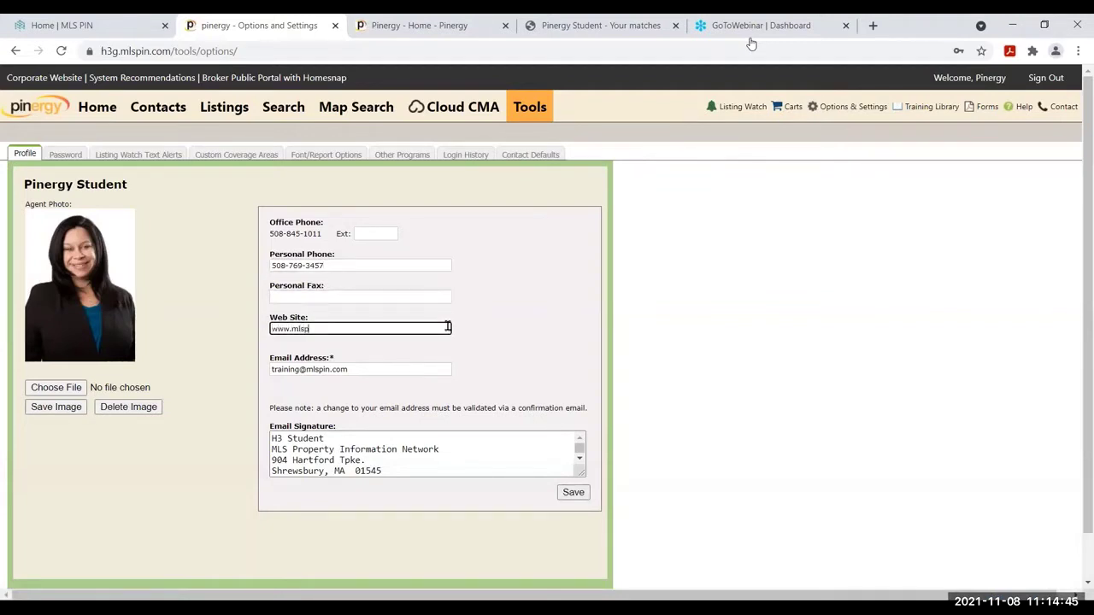
Check the email address and signature text, then bring up the Password change form
left_click(398, 369)
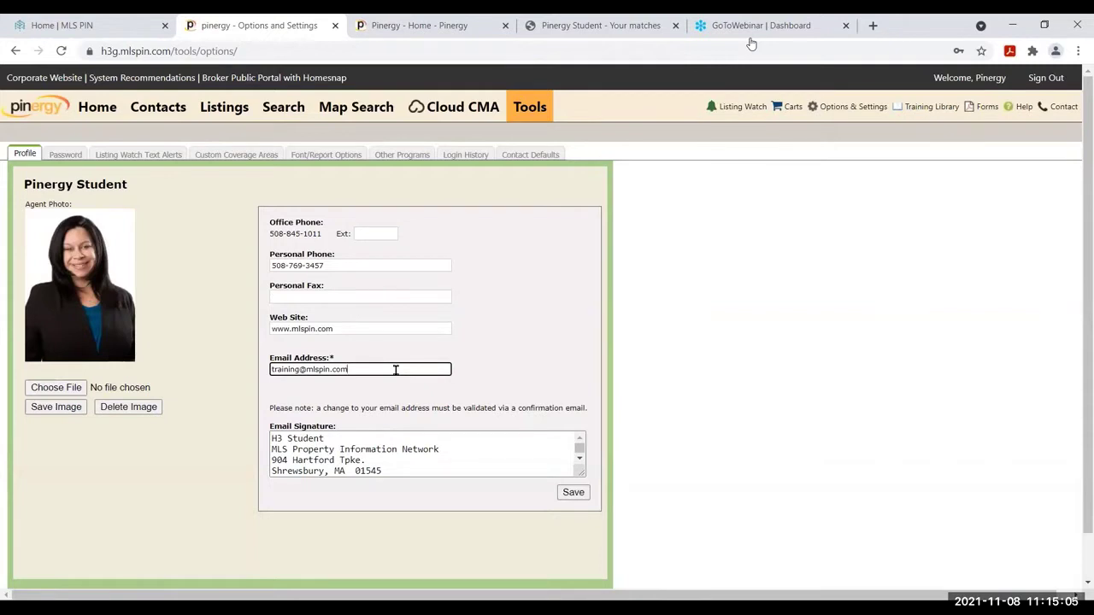
left_click_drag(398, 470, 235, 422)
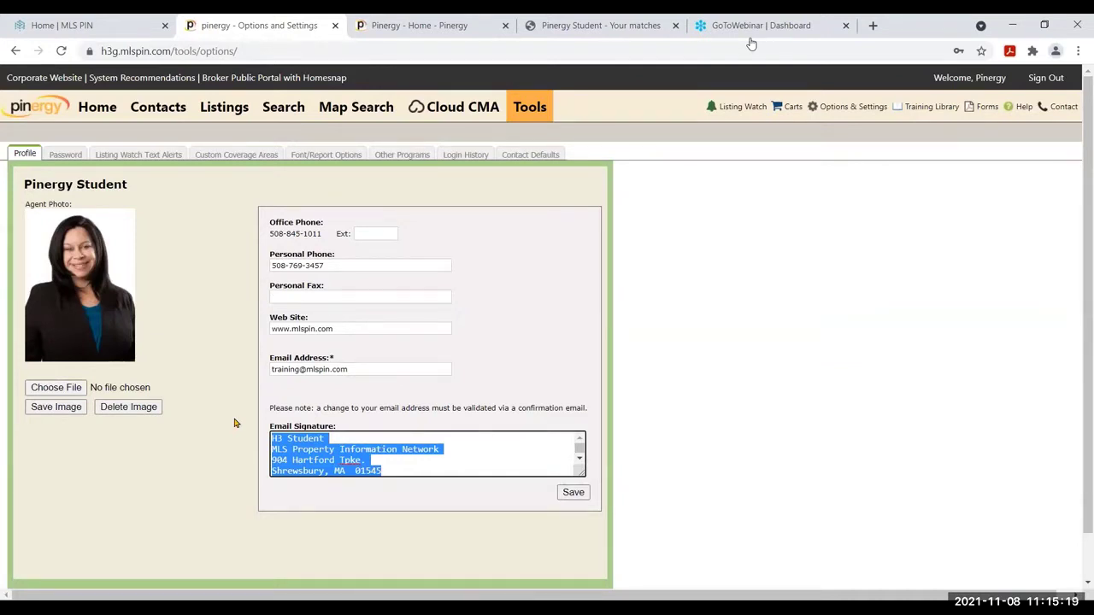
left_click(64, 157)
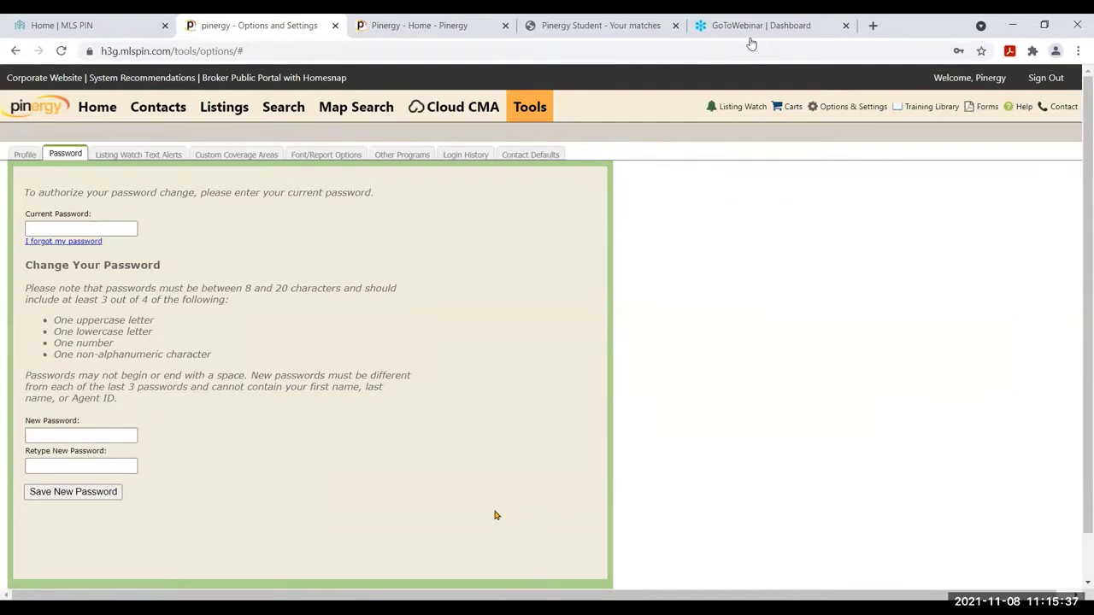
View the Listing Watch Text Alerts page, where alerts are Off, then return to the Profile
left_click(134, 157)
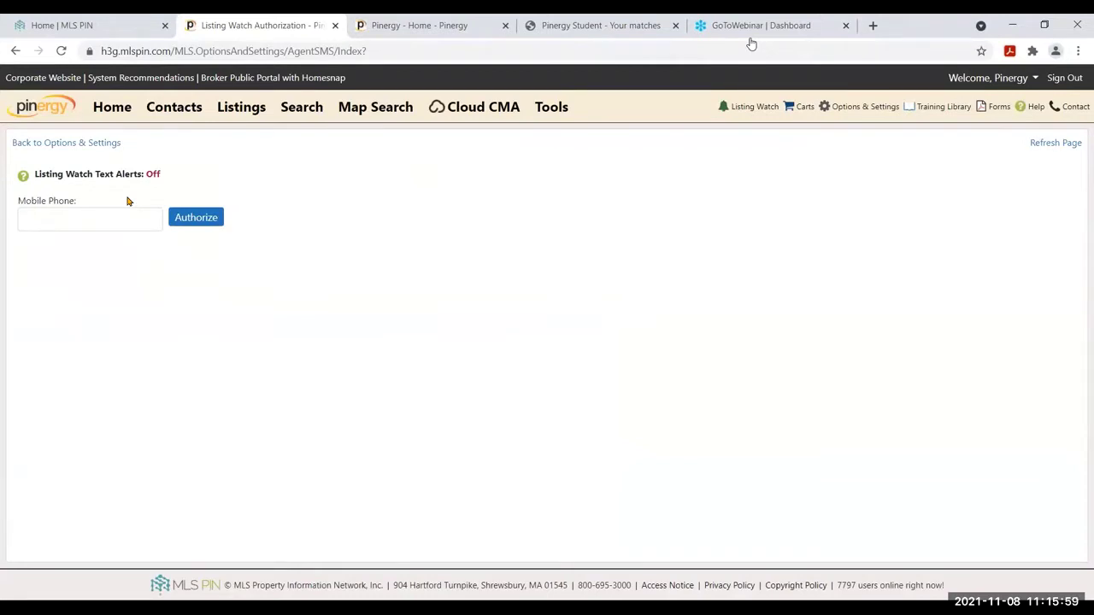
left_click(64, 143)
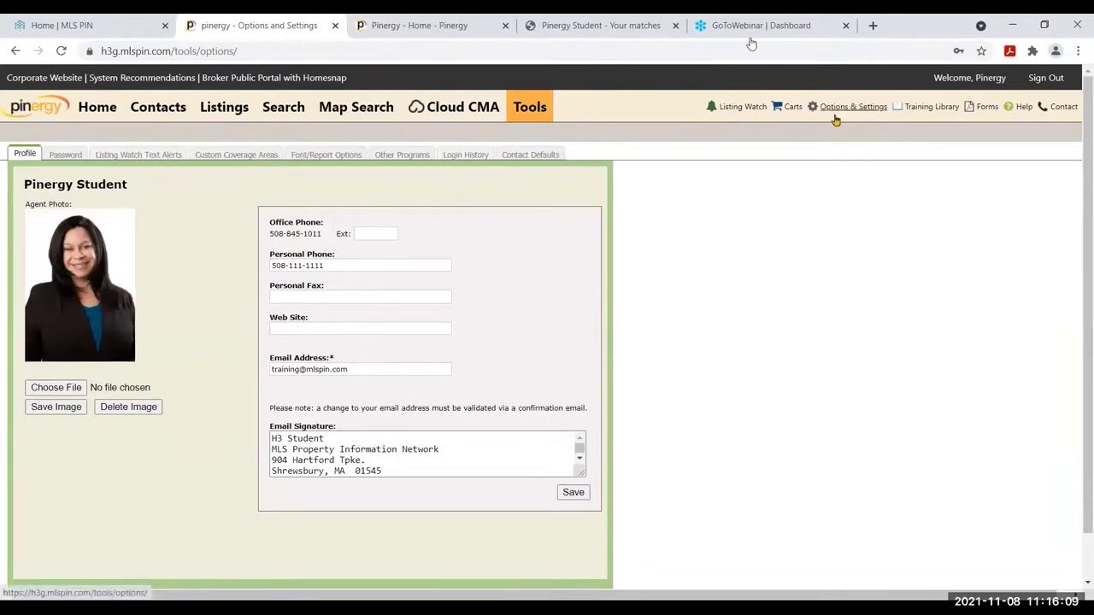
Enter the agent's mobile number for Listing Watch text alerts and return to the Profile
left_click(159, 154)
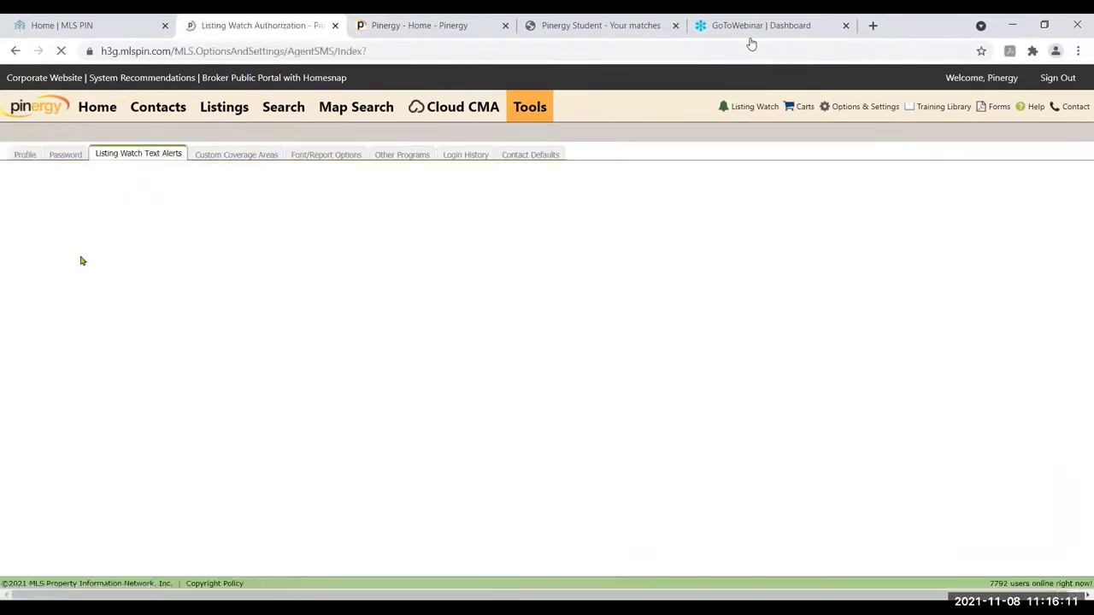
left_click(83, 221)
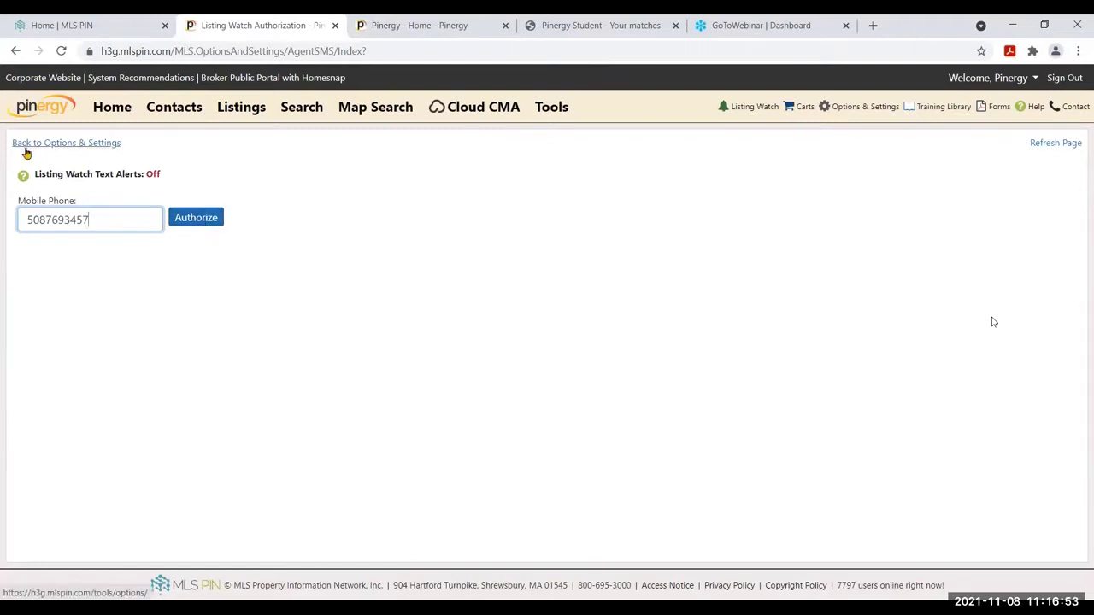
left_click(26, 146)
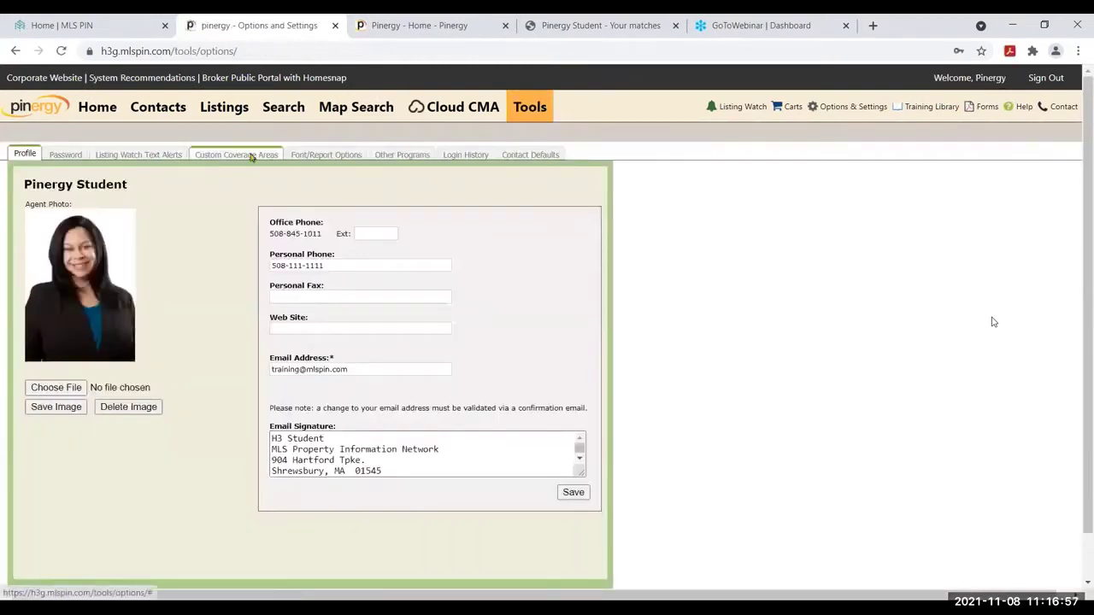
Switch to the Custom Coverage Areas tab of Options & Settings
left_click(252, 155)
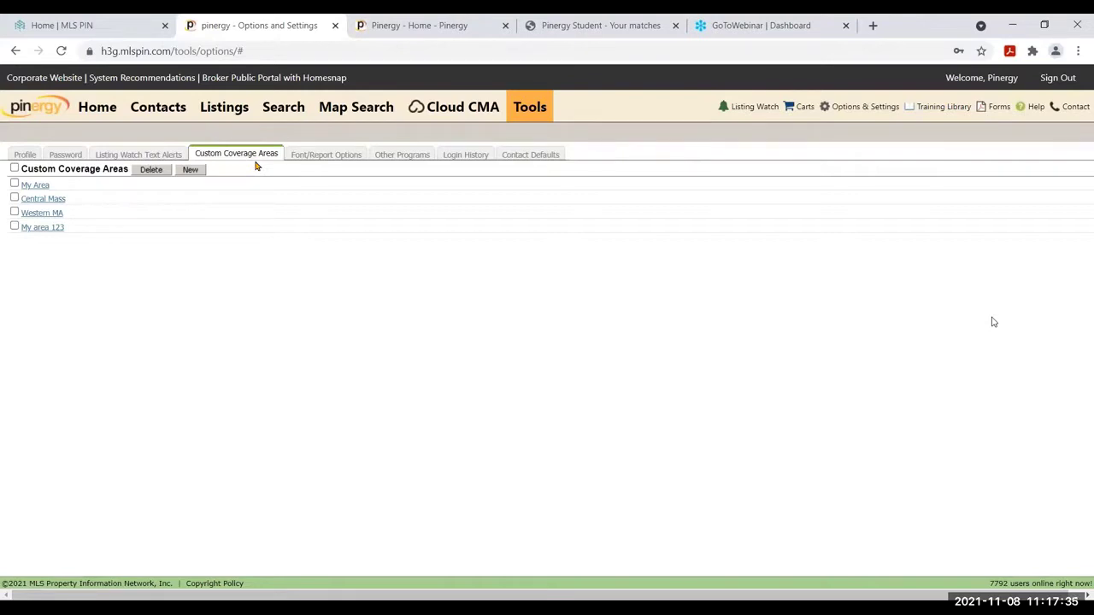
Start a new coverage area from the Essex County group with Show Areas set to No
left_click(192, 173)
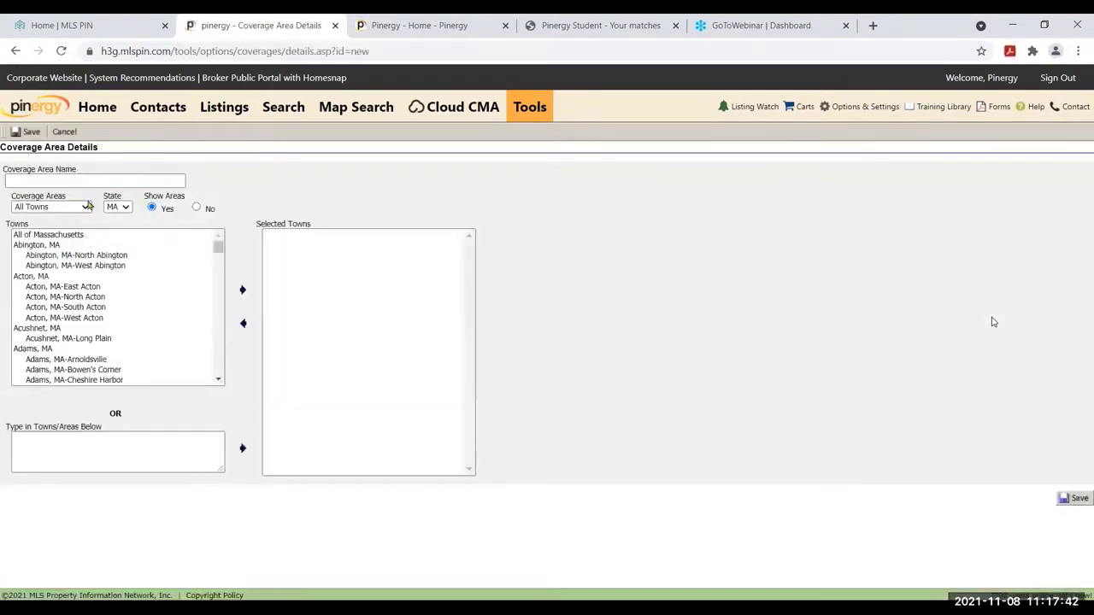
left_click(86, 207)
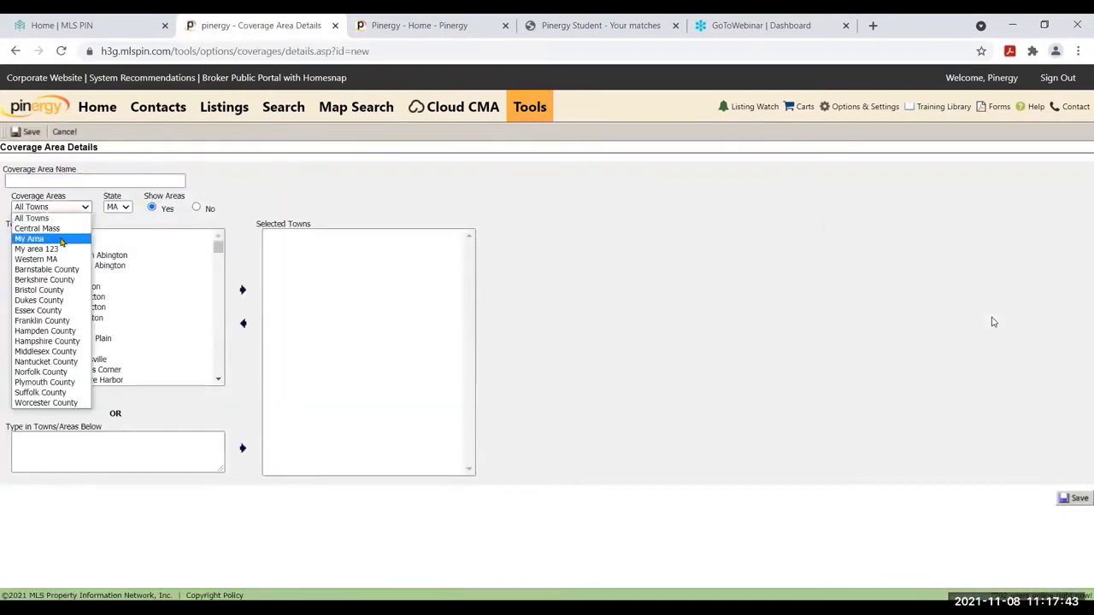
left_click(53, 313)
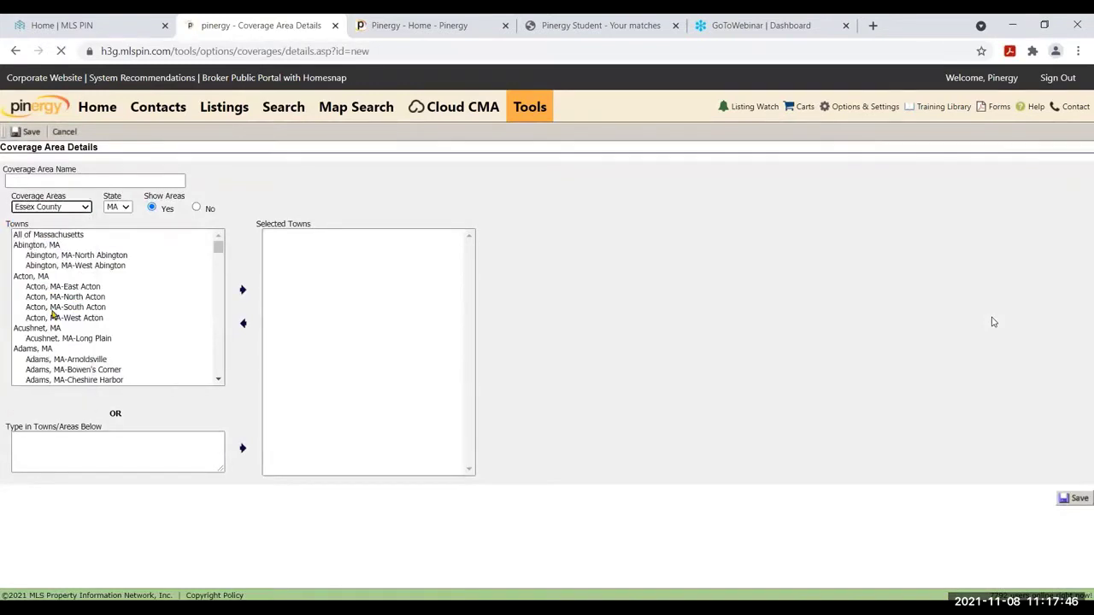
left_click(197, 208)
Add Beverly, Danvers, Essex, Haverhill and Lynn, MA to the selected towns
left_click(62, 257)
left_click(61, 256)
double_click(55, 277)
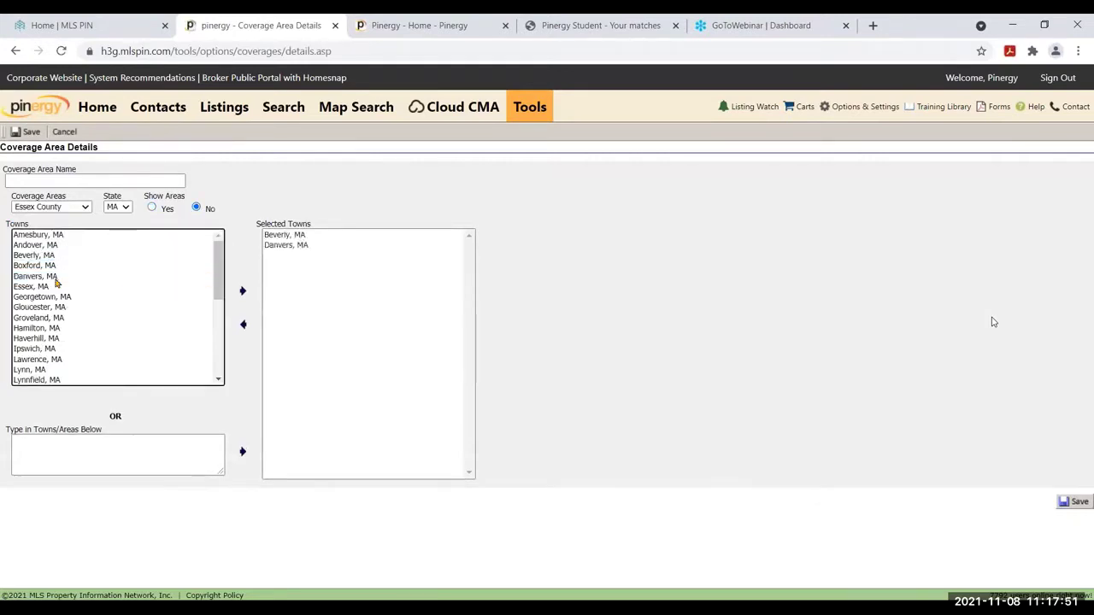
double_click(56, 288)
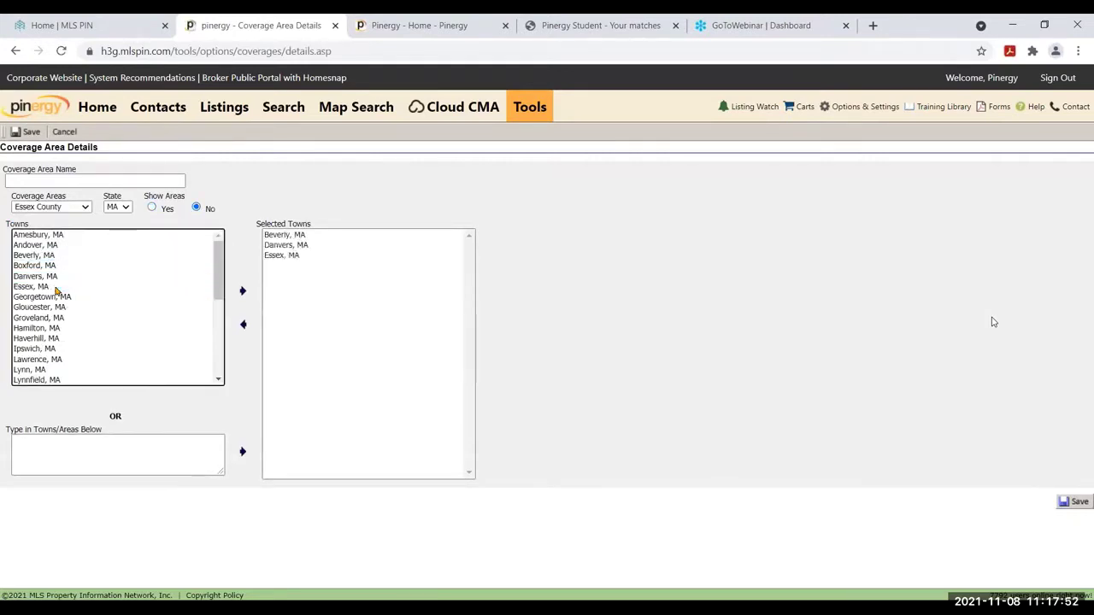
double_click(54, 339)
left_click(54, 370)
double_click(54, 372)
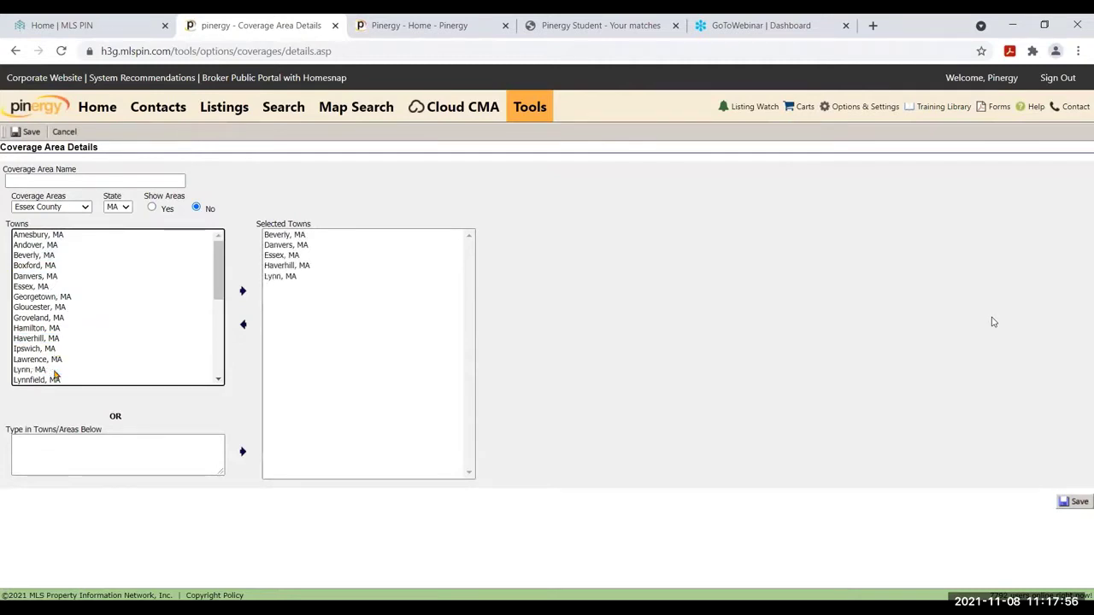
Name the coverage area 'Essex County' and save it
left_click(30, 177)
type("Essex")
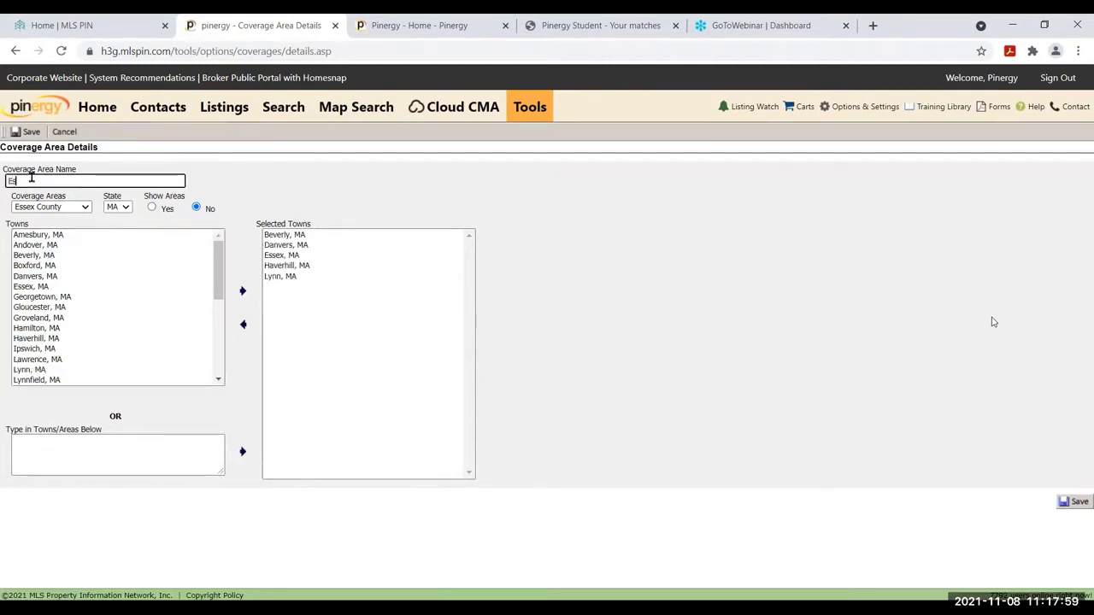
type(" County")
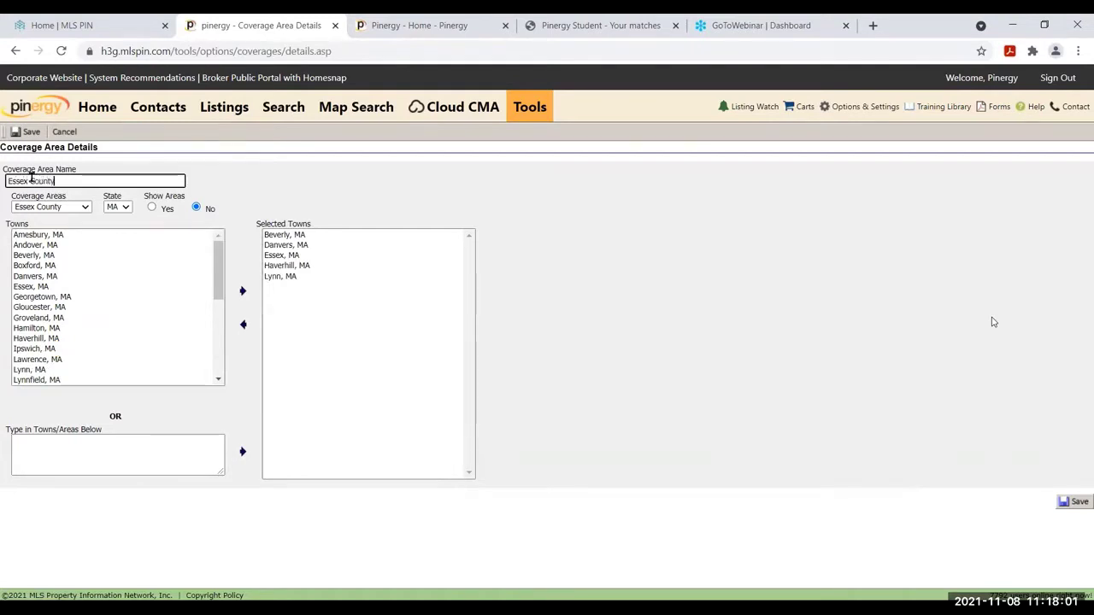
left_click(24, 132)
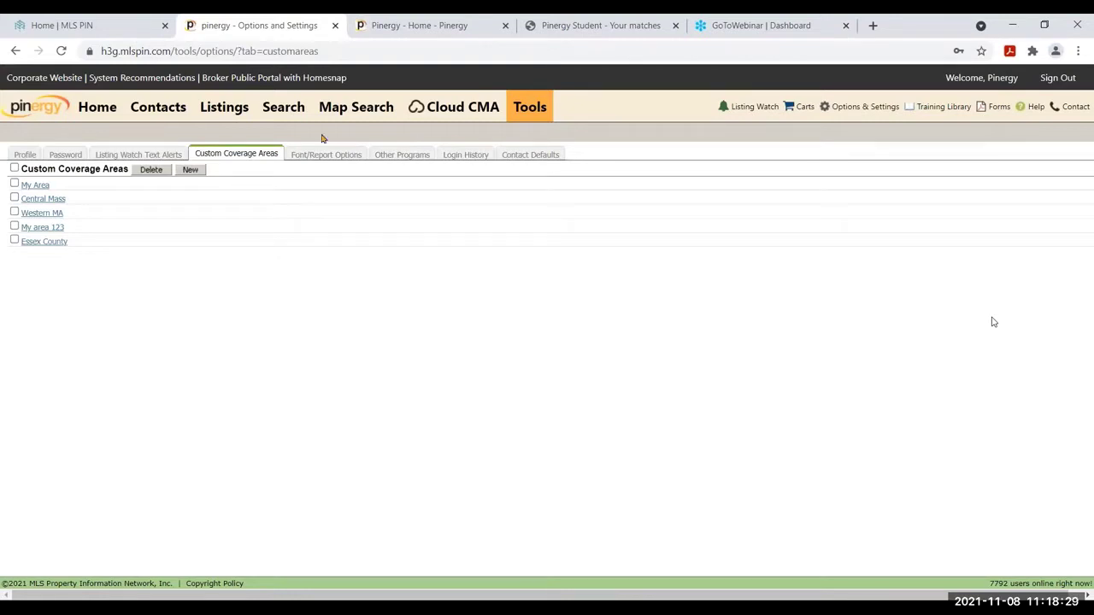
Review the Font/Report Options header and webinar footer text, then go to Other Programs
left_click(322, 162)
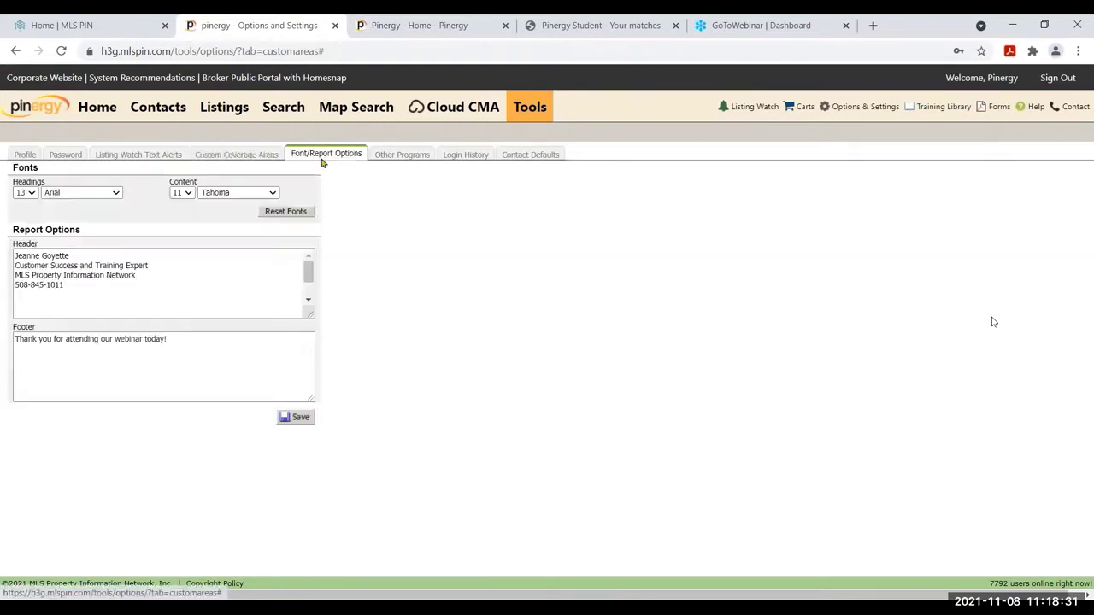
left_click_drag(75, 288, 0, 247)
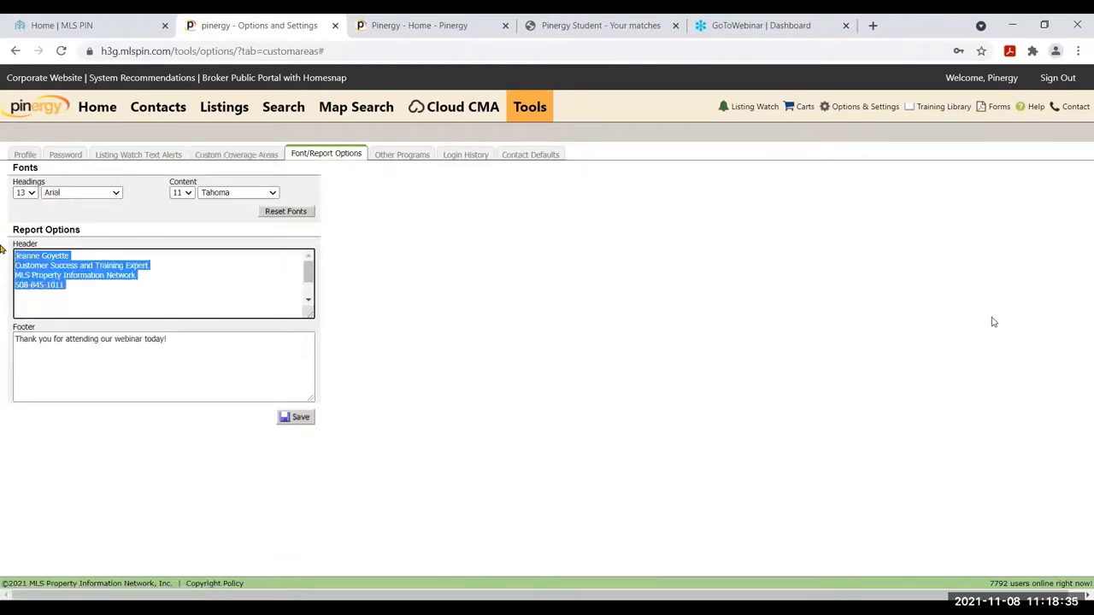
left_click_drag(168, 340, 0, 338)
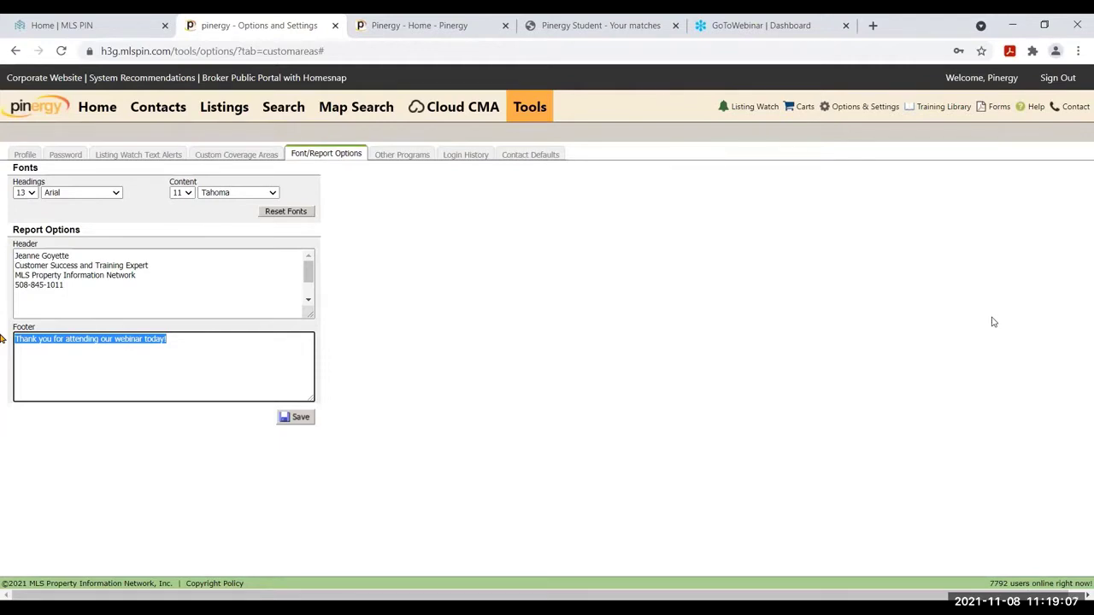
left_click(406, 154)
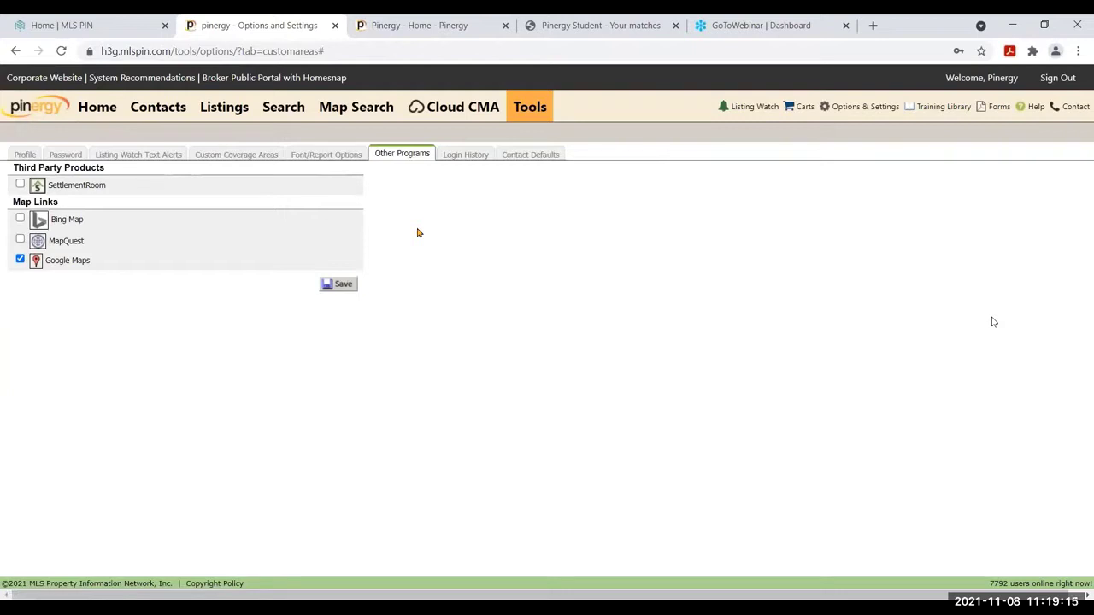
Save map links with Bing Map and MapQuest off, leaving only Google Maps, then view Login History
left_click(20, 219)
left_click(20, 240)
left_click(20, 219)
left_click(19, 239)
left_click(347, 285)
left_click(468, 157)
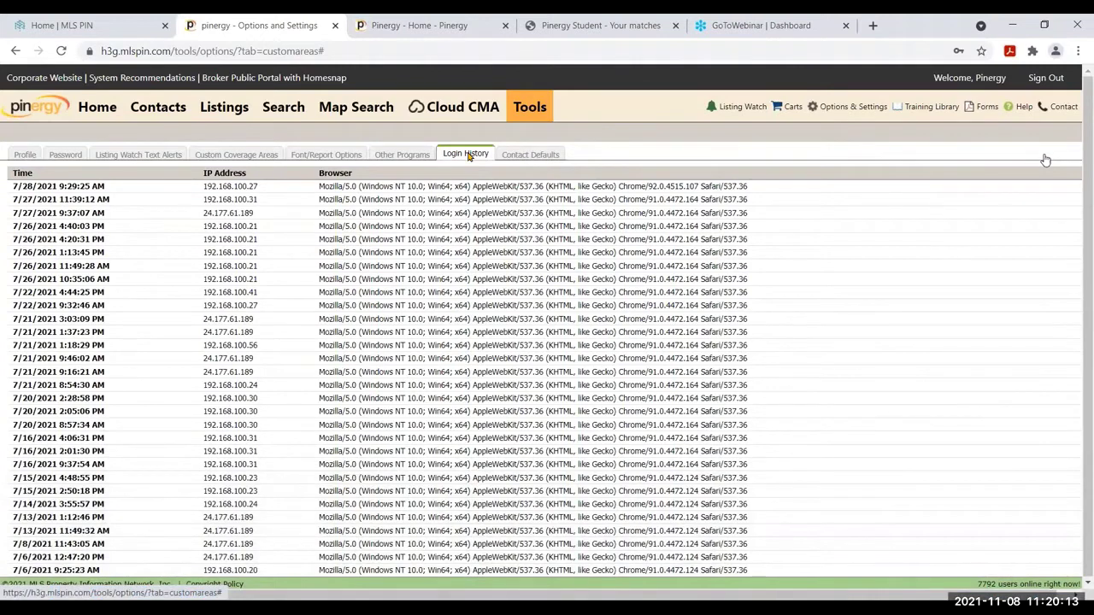
Show the Contact Defaults tab with VOW access and 15-minute email match frequency
left_click(527, 161)
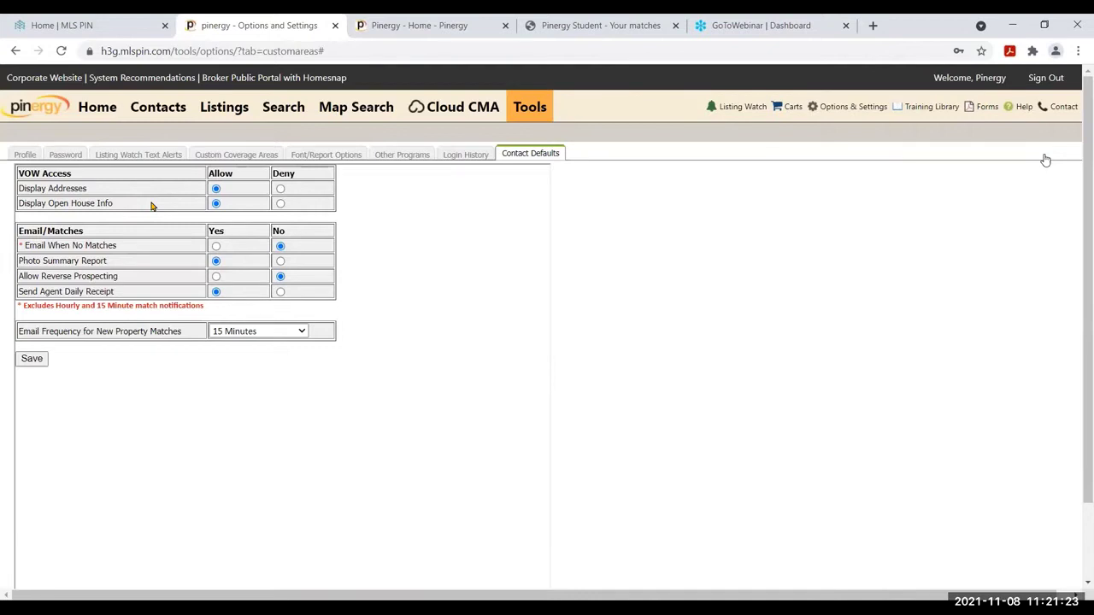
Highlight the Email When No Matches and Photo Summary Report settings, then show the captured 19 New Matches e-mail
left_click_drag(123, 247, 25, 251)
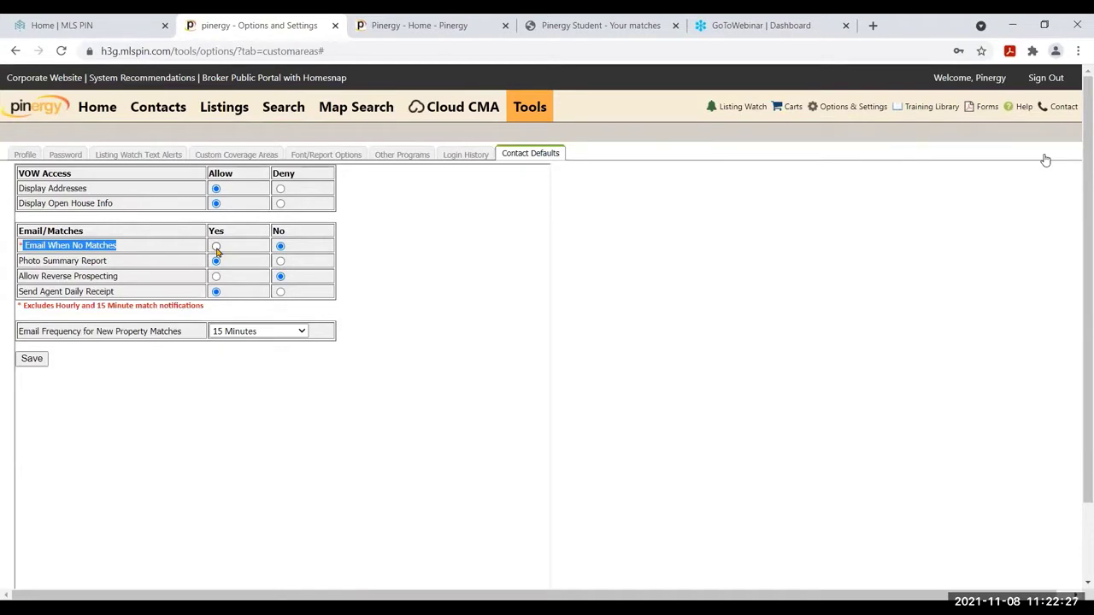
left_click_drag(122, 264, 16, 266)
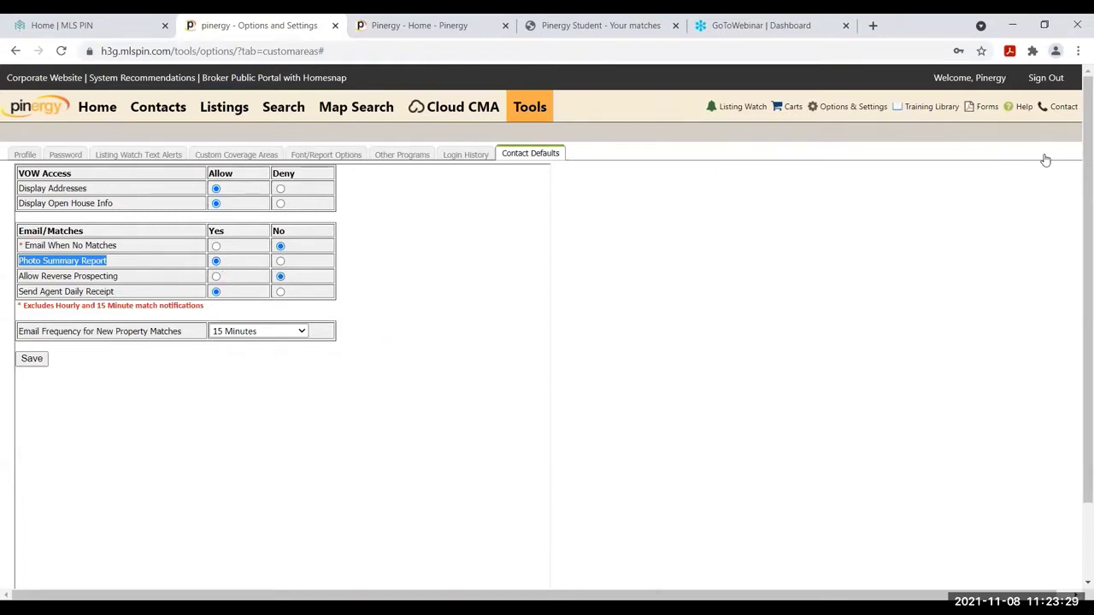
left_click(572, 547)
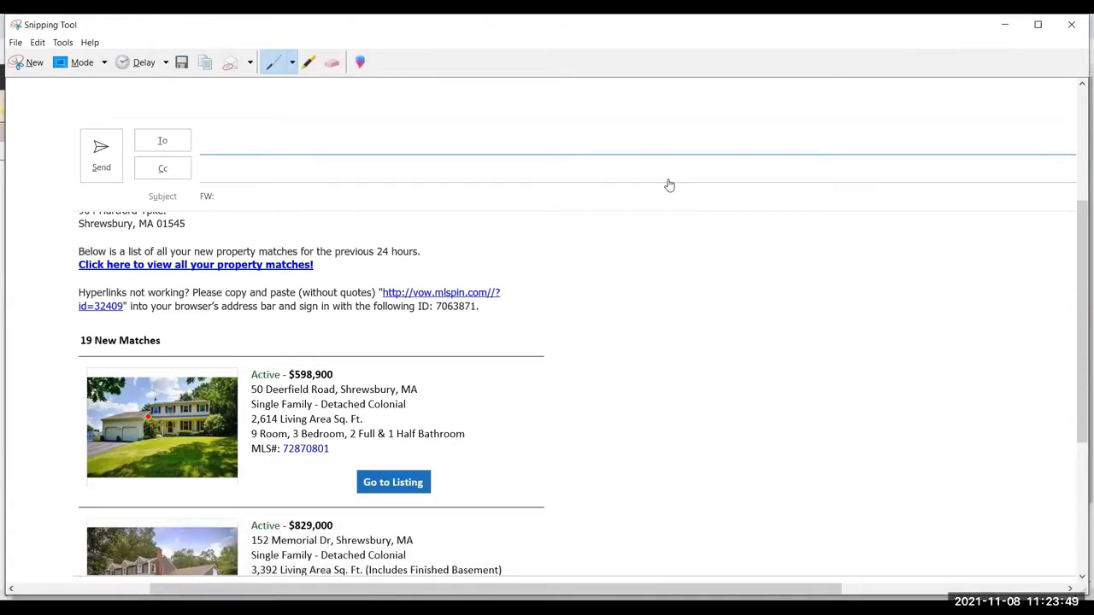
Minimize the 19 New Matches e-mail capture to return to Pinergy's contact default settings
left_click(1005, 24)
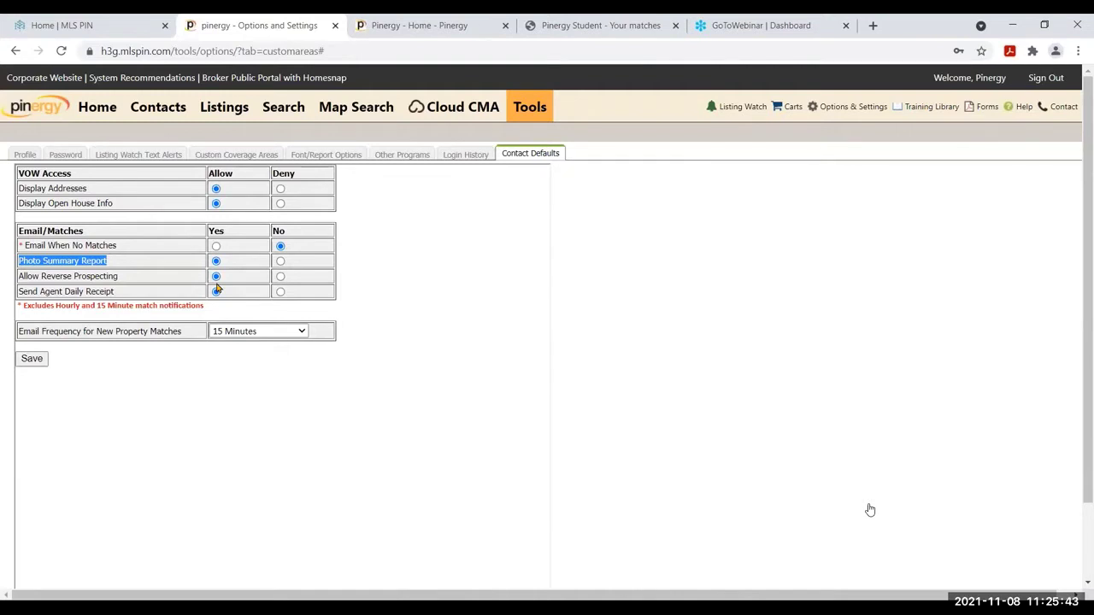
left_click(121, 297)
left_click_drag(121, 298, 17, 299)
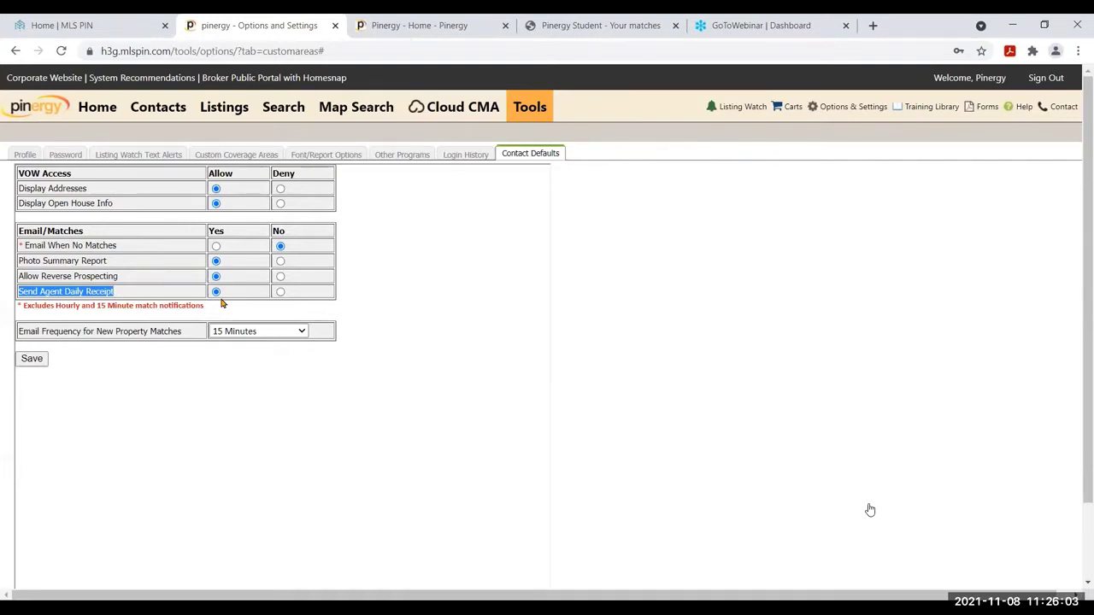
Change the new property match e-mail frequency from 15 Minutes to Daily, then reopen its choices
left_click(281, 335)
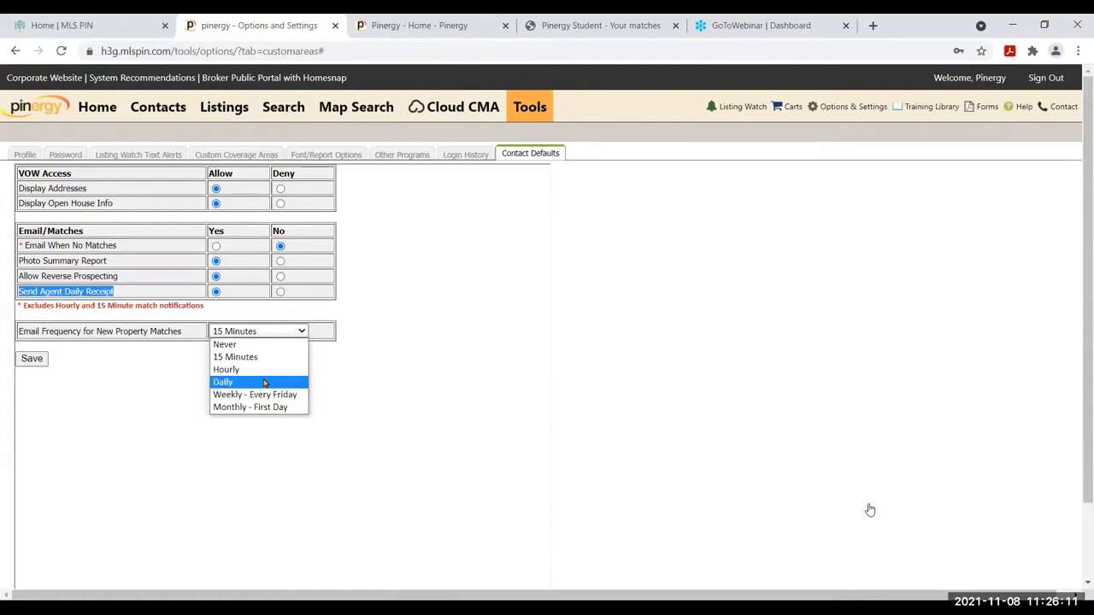
left_click(265, 383)
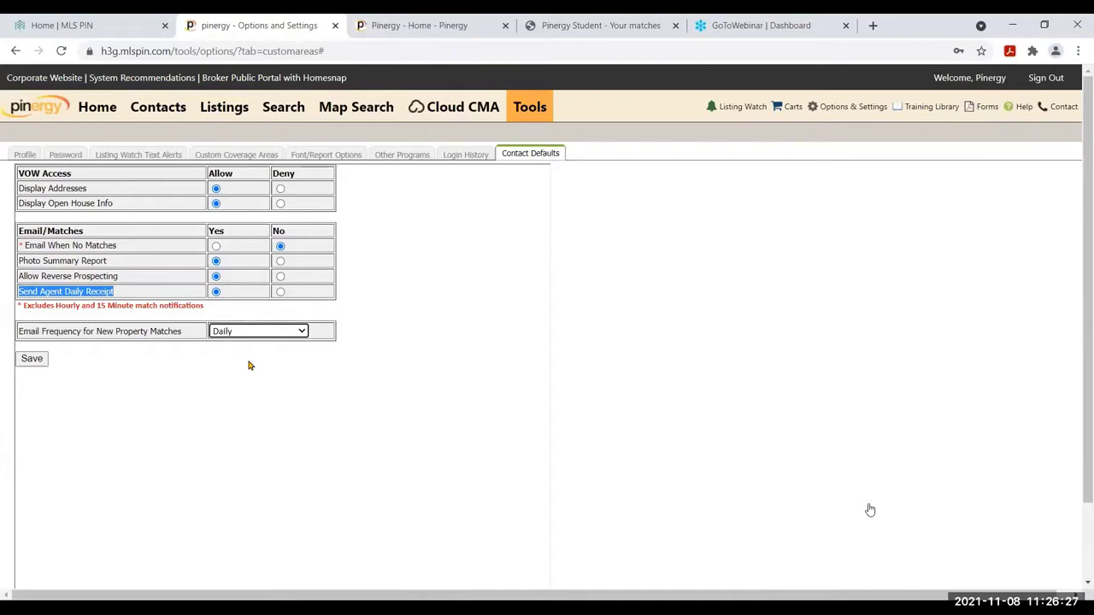
left_click(267, 336)
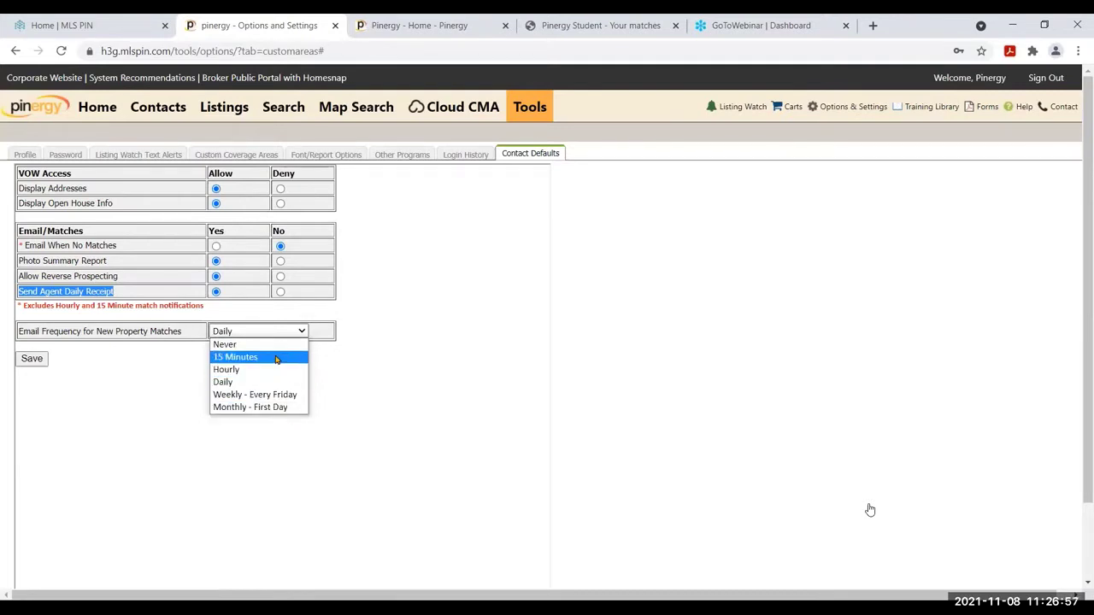
Set match e-mail frequency back to 15 Minutes and set Email When No Matches to Yes
left_click(276, 358)
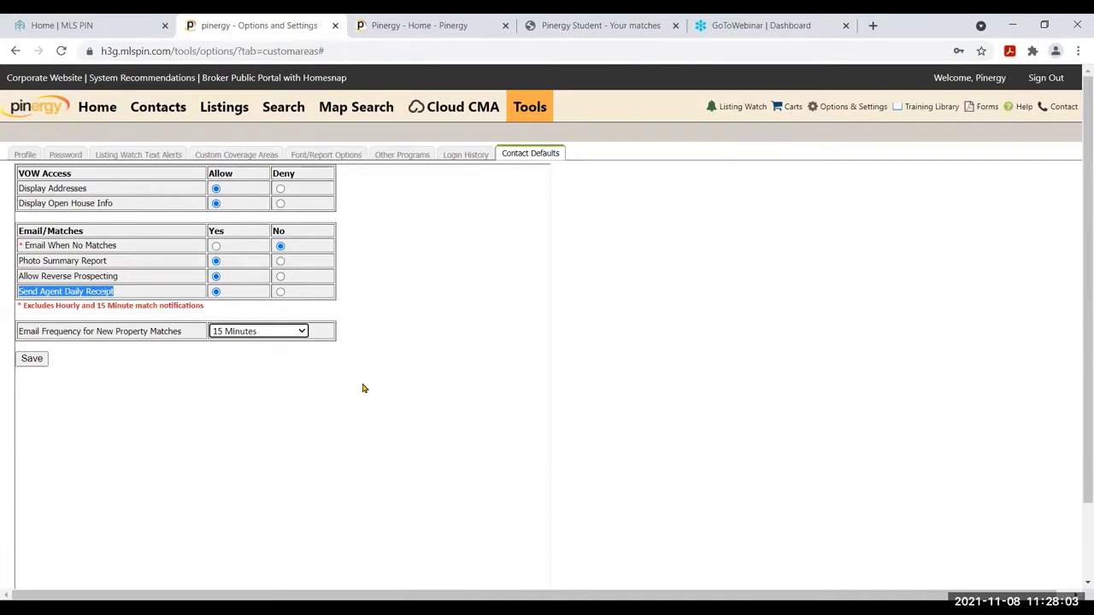
left_click(215, 247)
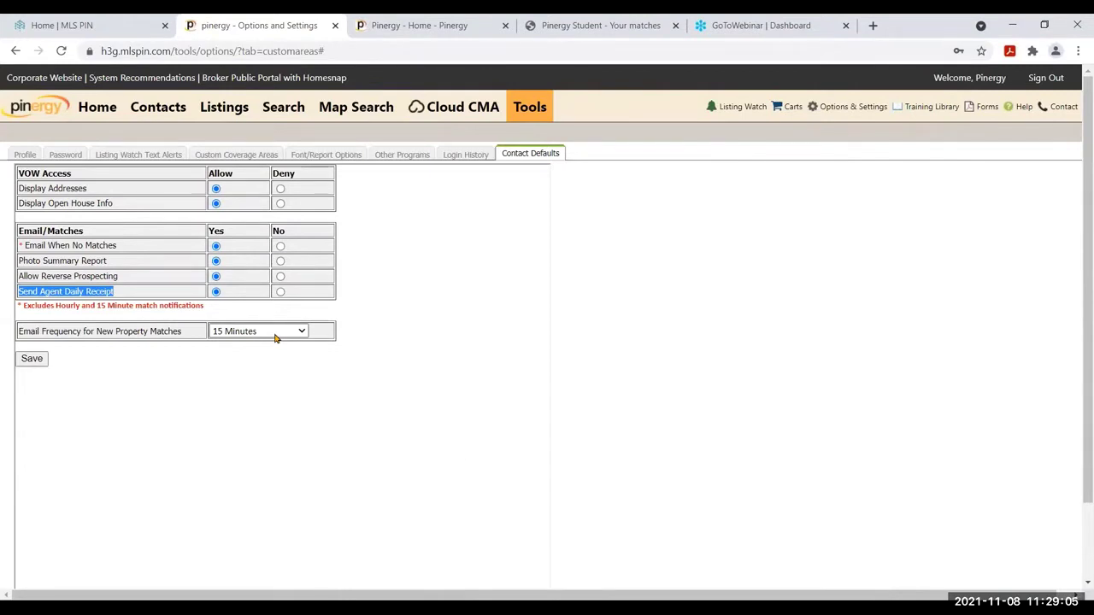
Save the Contact Defaults, then view the captured matches e-mail and the client's matches page
mouse_move(468, 467)
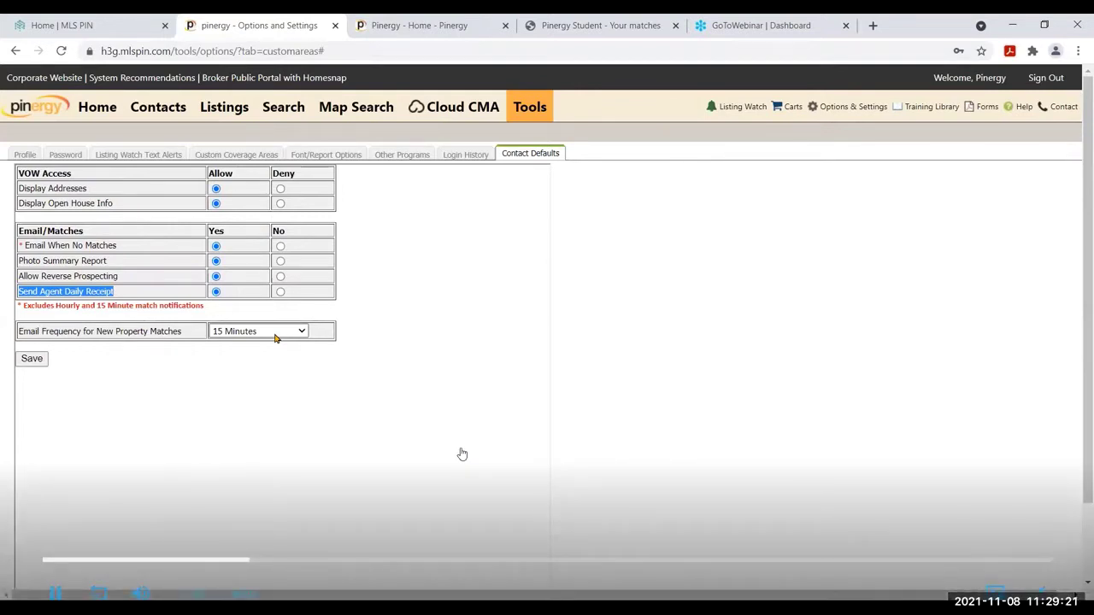
mouse_move(398, 422)
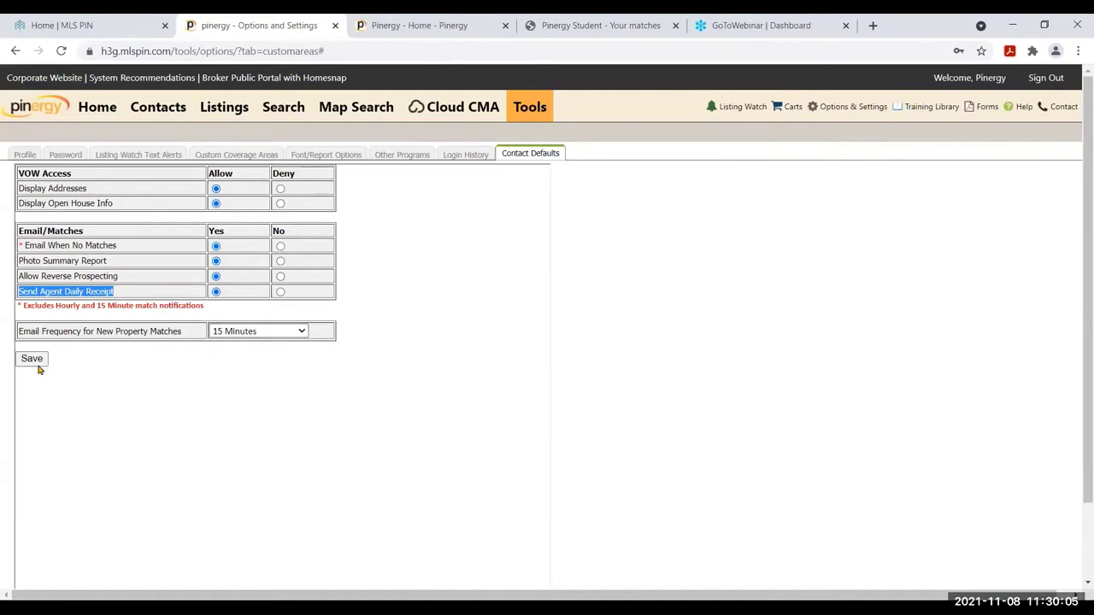
left_click(38, 369)
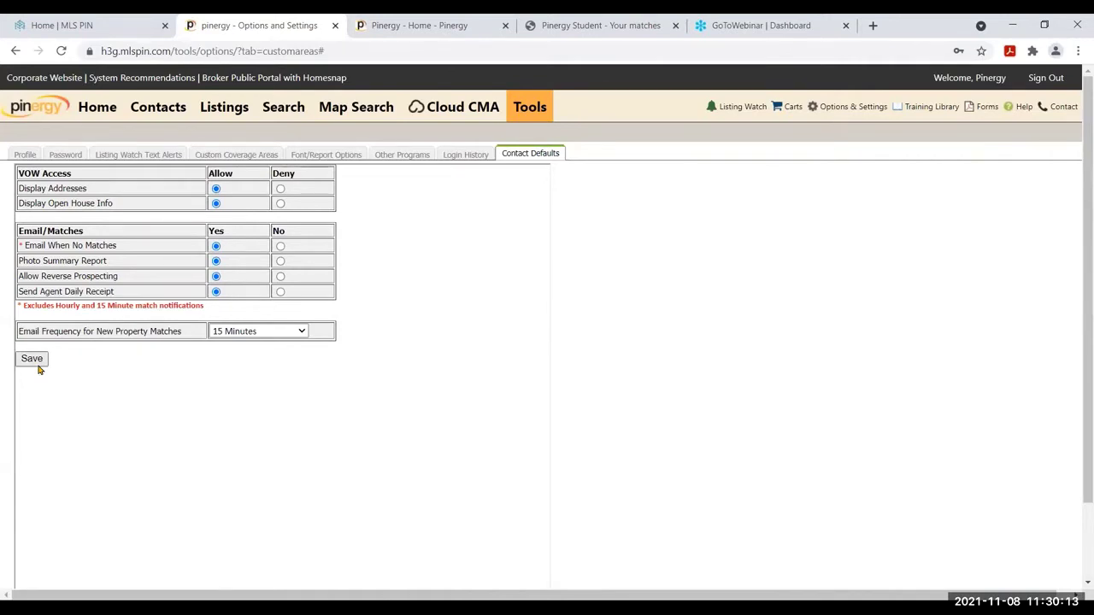
left_click(38, 366)
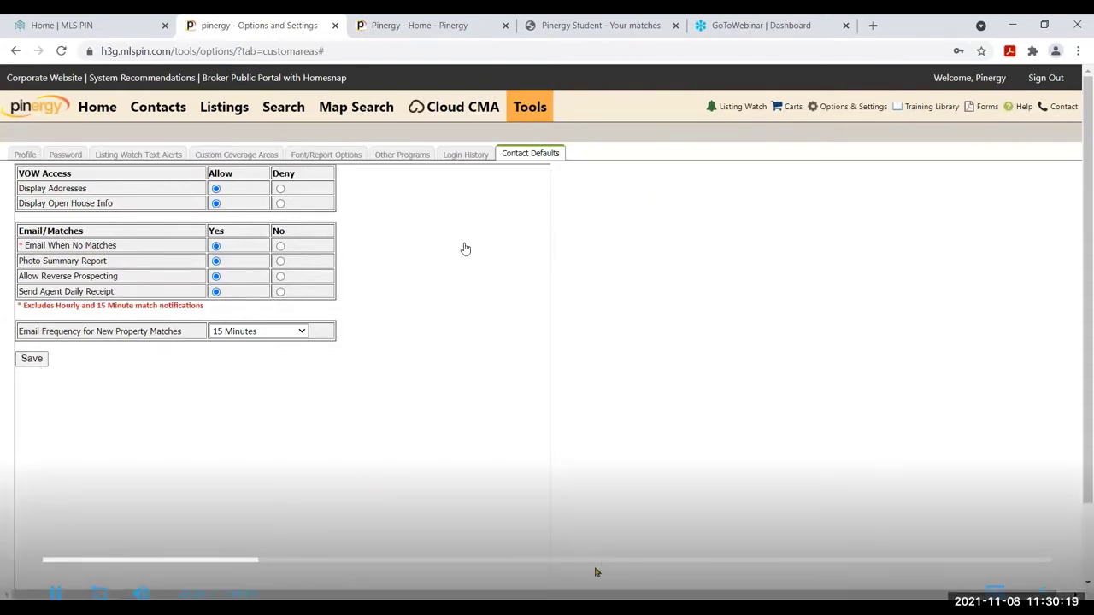
key("alt+Tab")
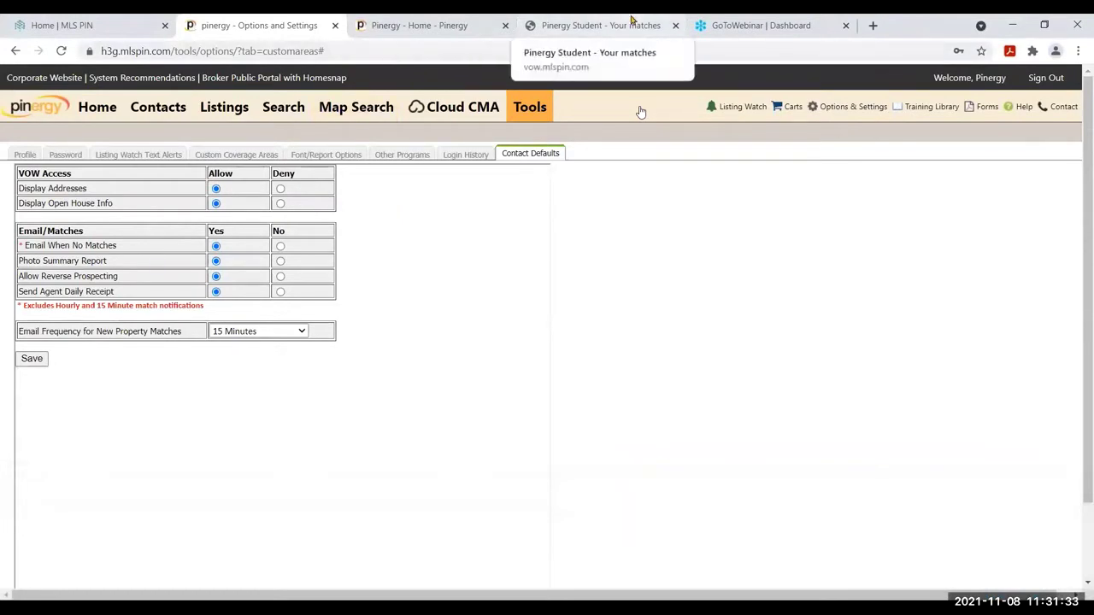
left_click(630, 19)
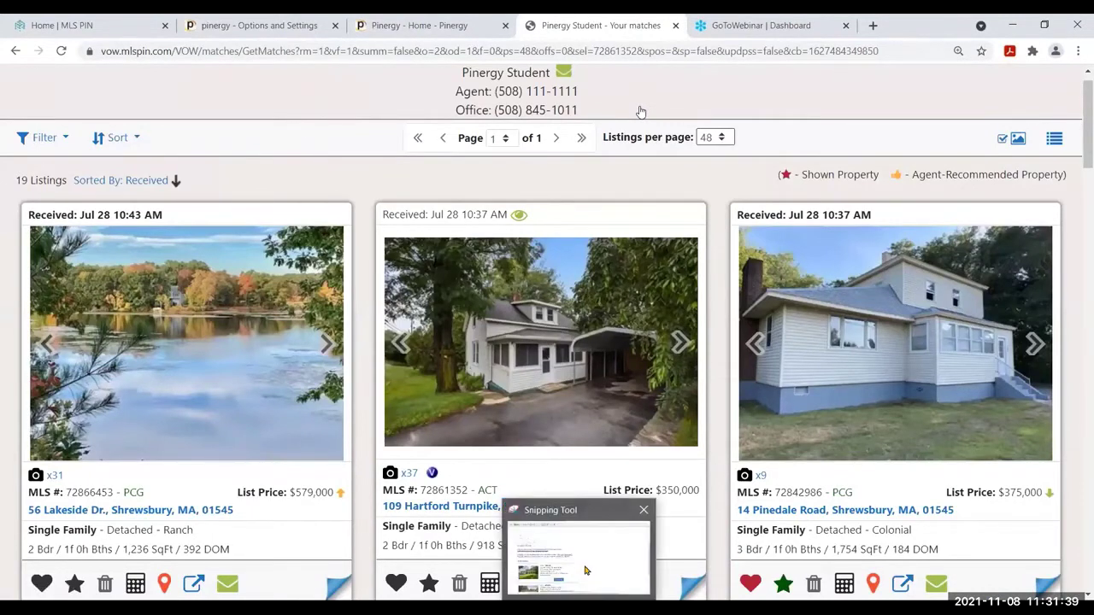
Open the first matched listing's details, then go back to Pinergy's Contacts list
mouse_move(586, 570)
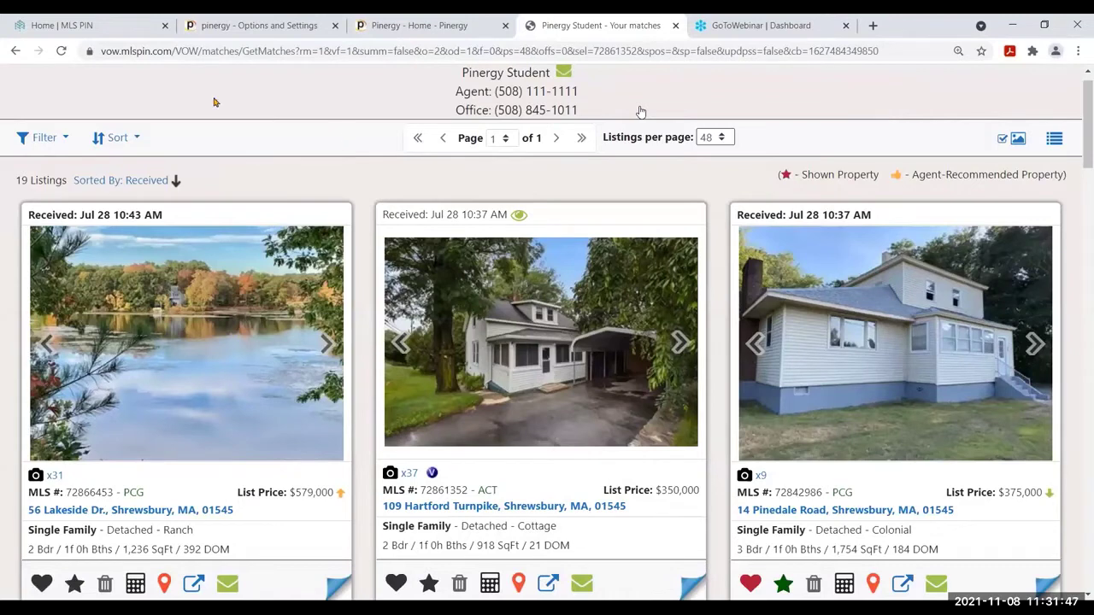
left_click(128, 517)
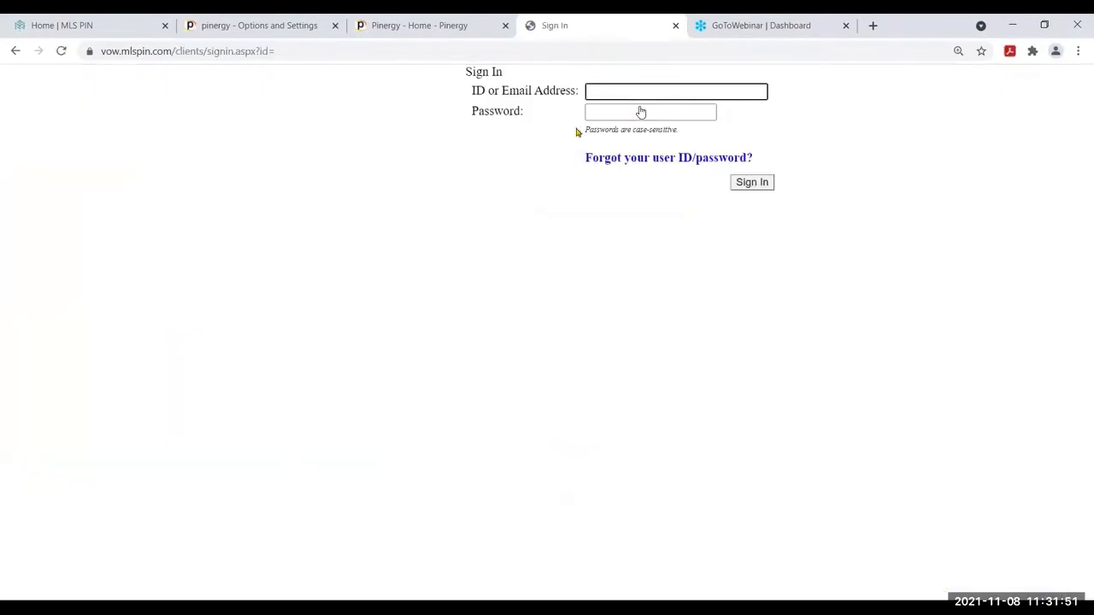
left_click(293, 34)
left_click(162, 111)
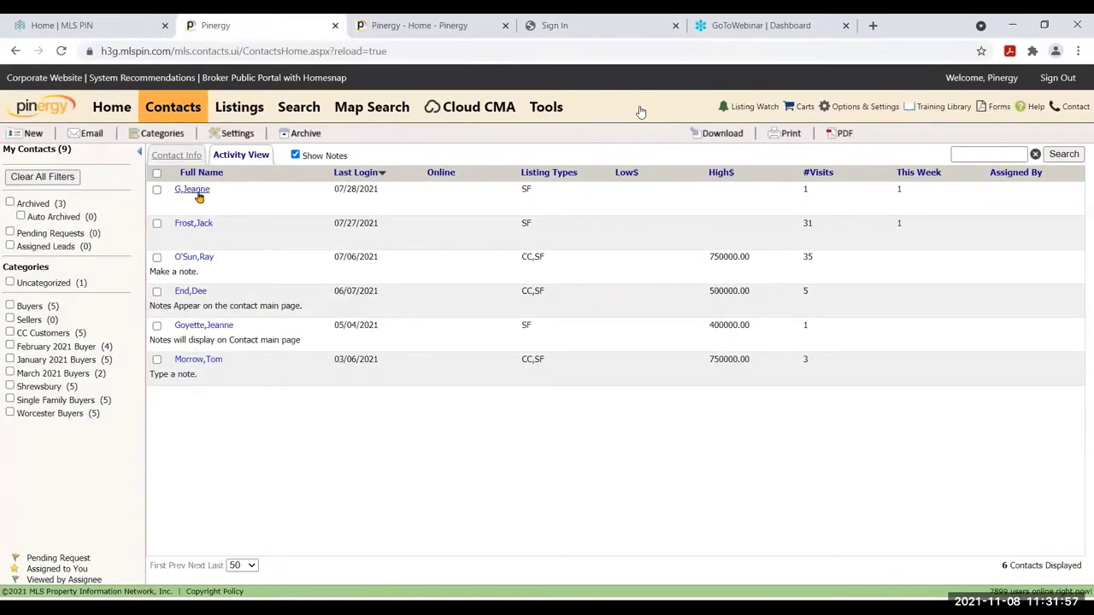
Copy the most recently active contact's ID from their record's page address
left_click(198, 194)
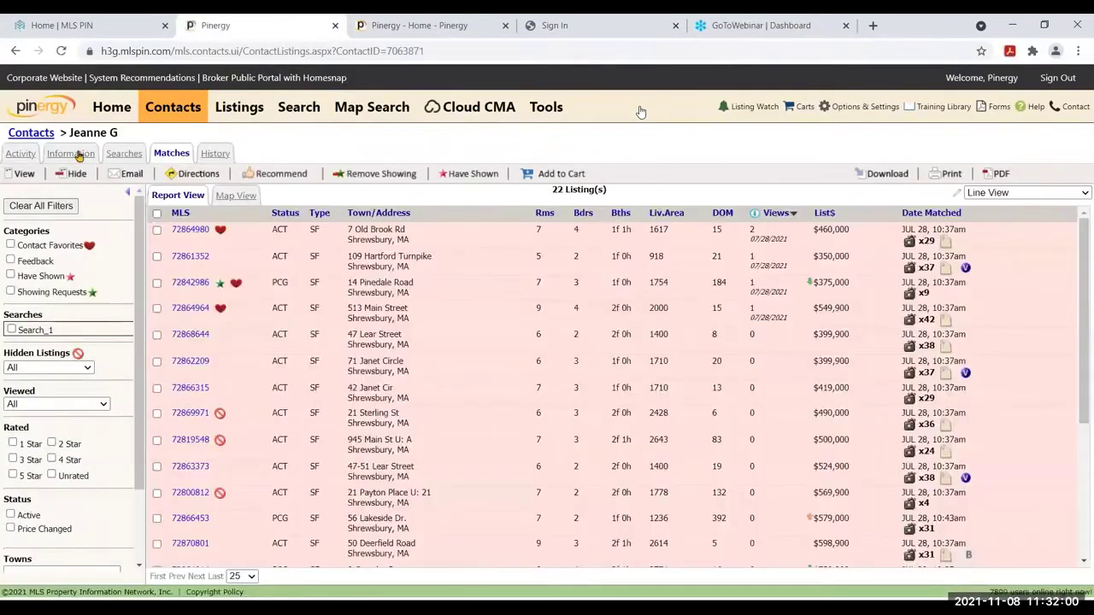
left_click(77, 154)
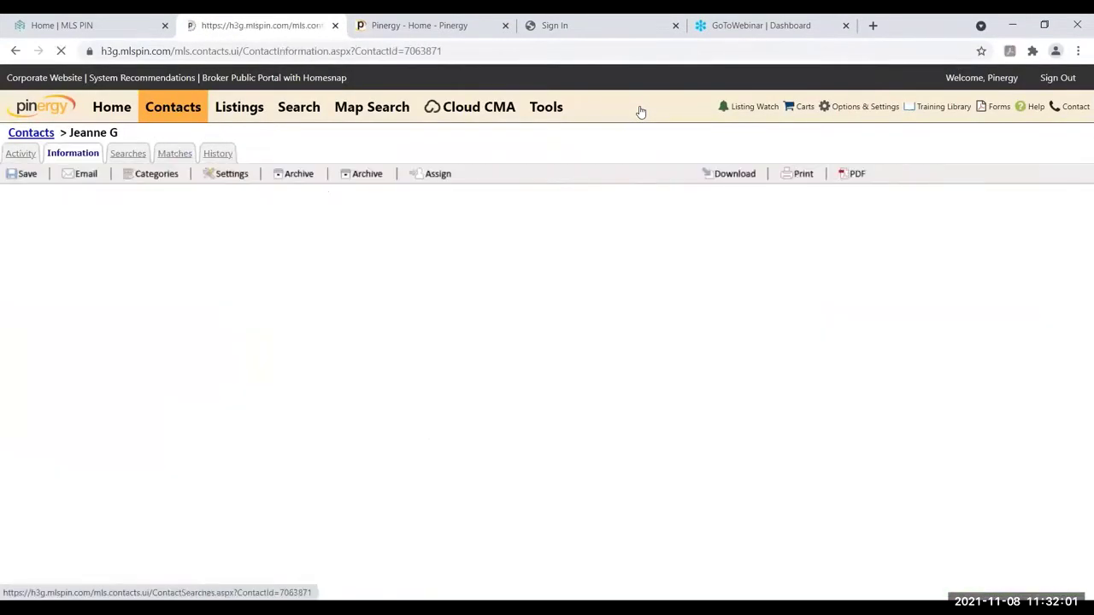
double_click(154, 193)
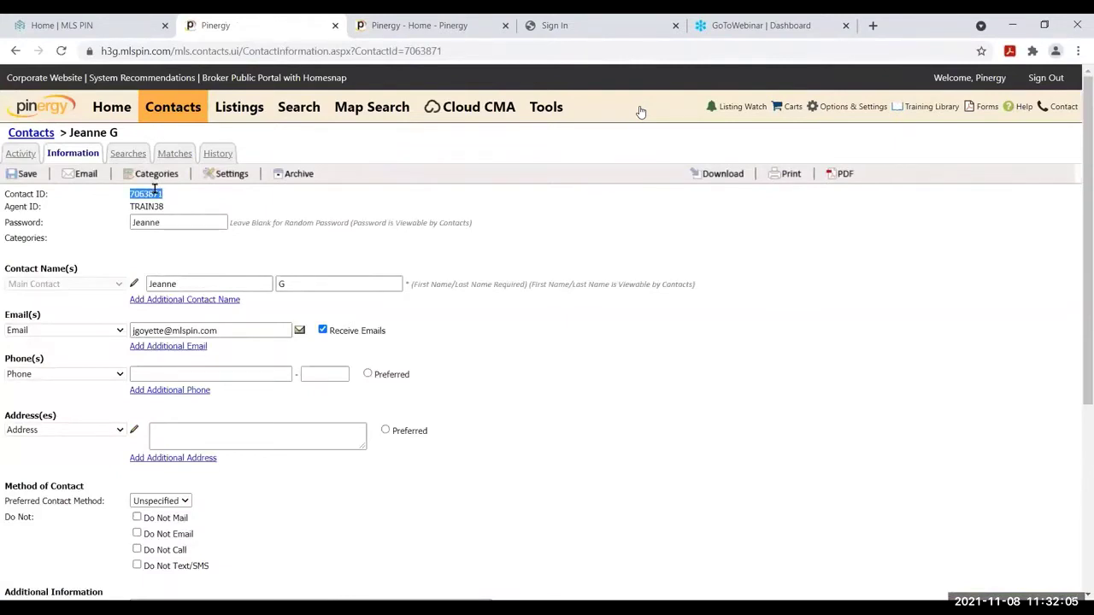
right_click(155, 193)
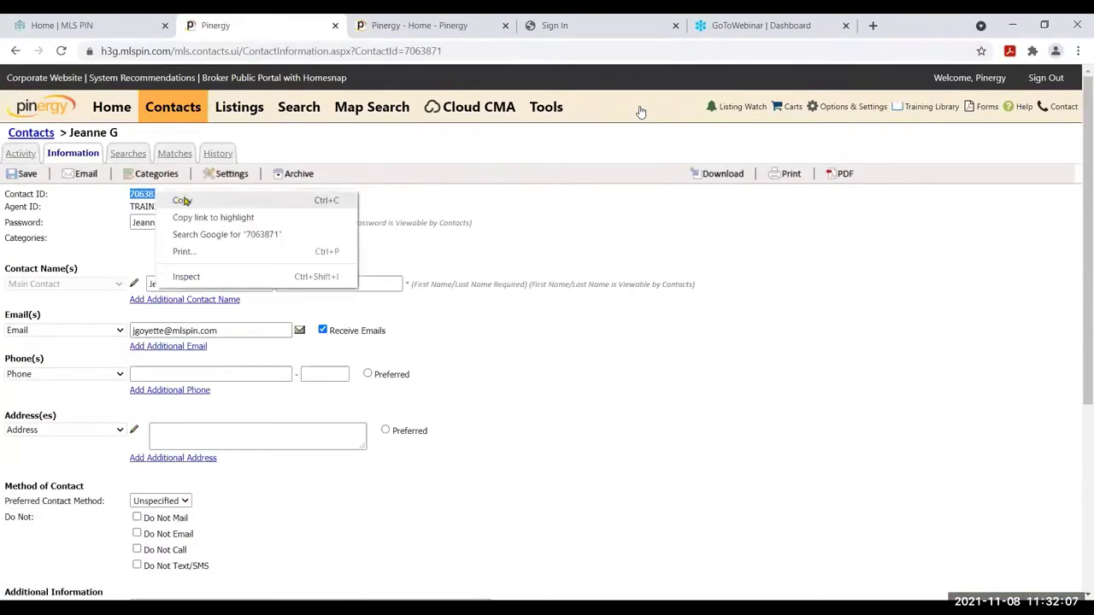
left_click(183, 201)
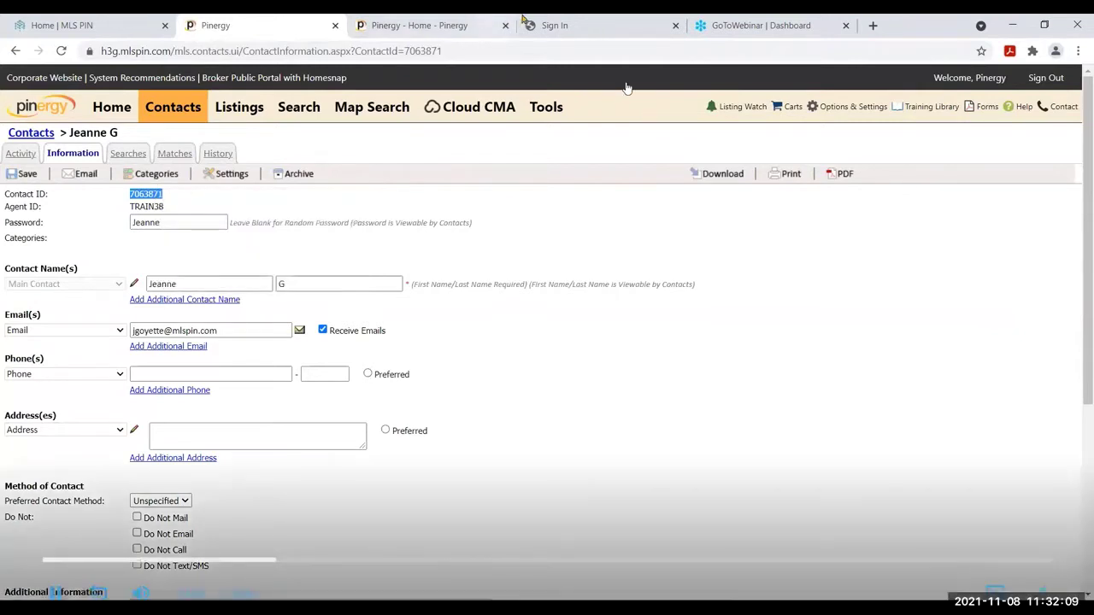
Sign in to the client's VOW site with the copied ID and the client's password
left_click(525, 22)
key("ctrl+v")
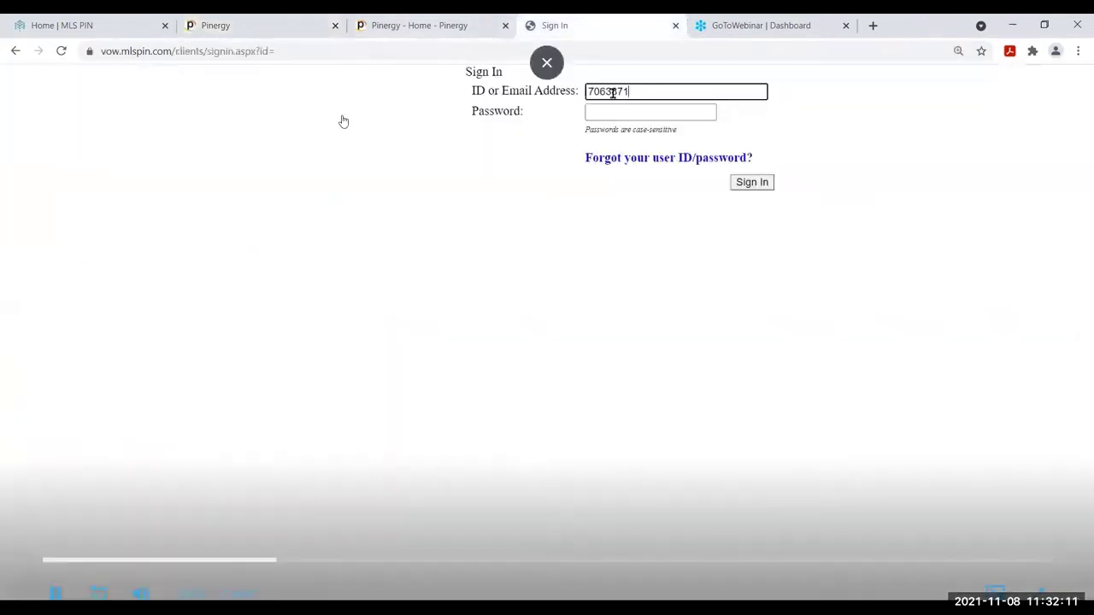
key("Tab")
type("******")
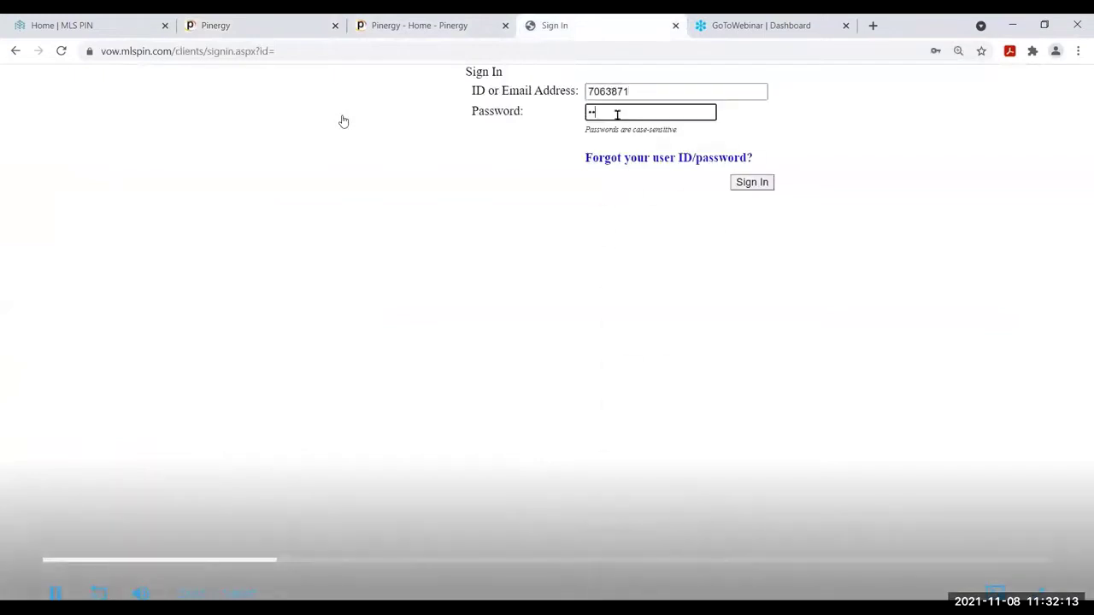
key("Return")
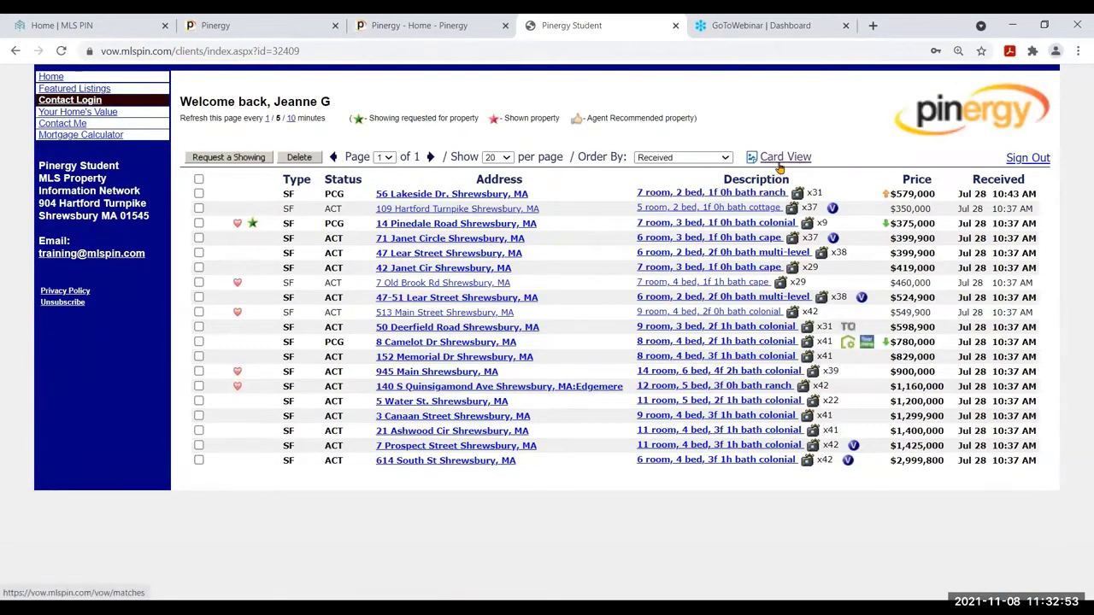
Switch the client's matches to Card View and scroll through the 19 listing cards
left_click(780, 167)
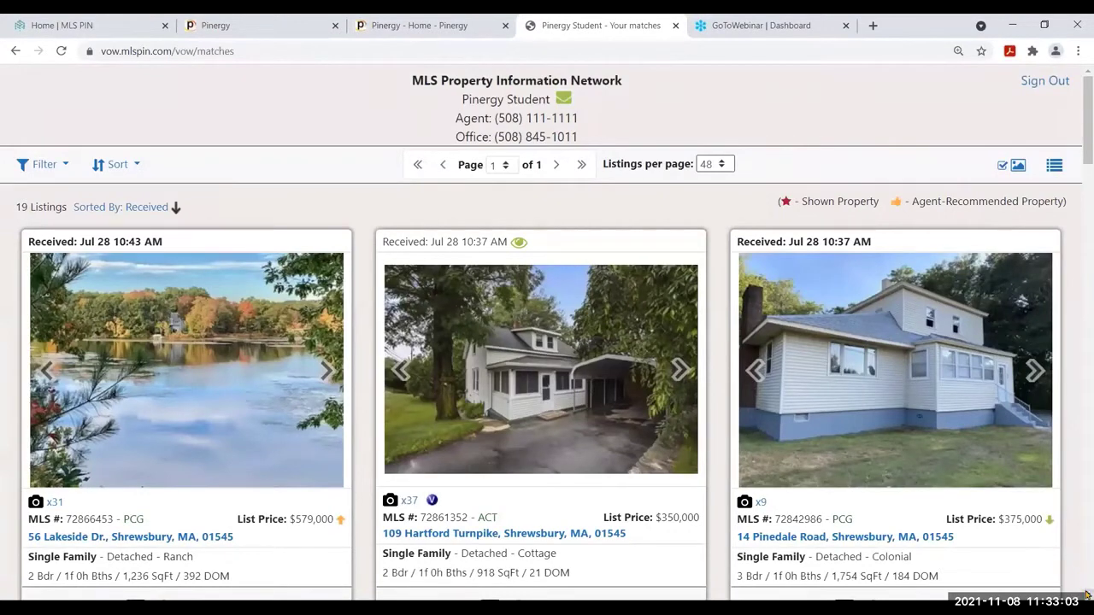
scroll(1086, 596, "down", 3)
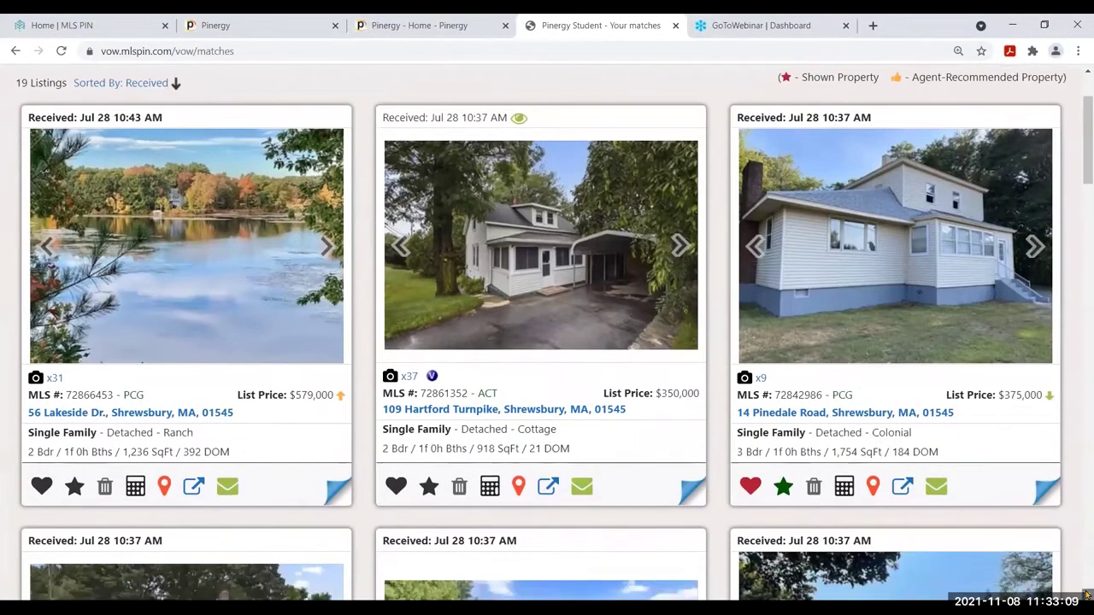
Favorite 109 Hartford Turnpike and open its Request Showing form's message box
left_click(1086, 595)
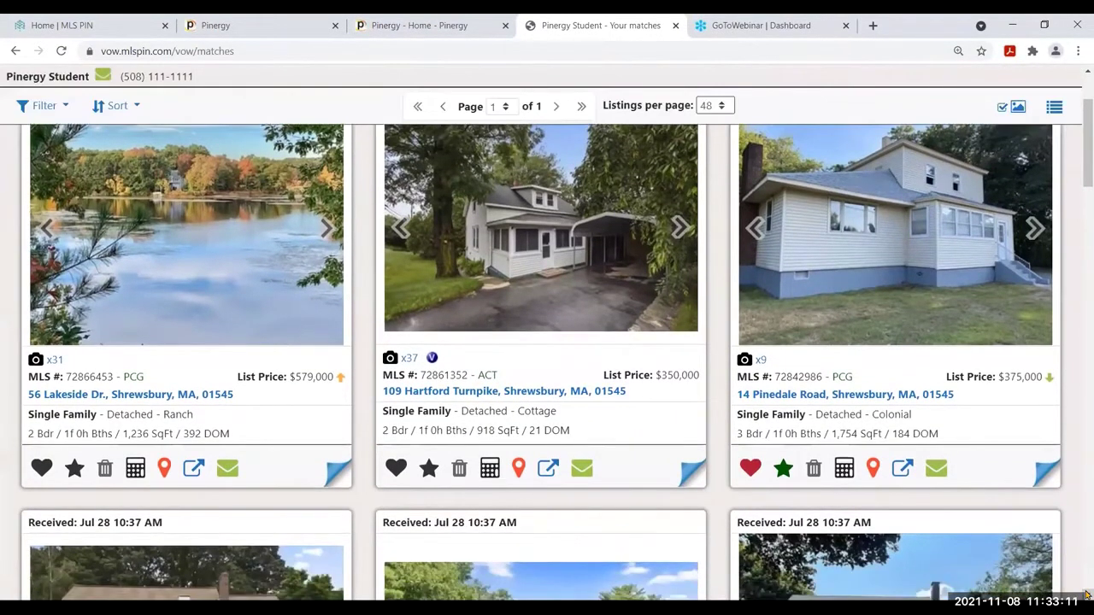
left_click(393, 470)
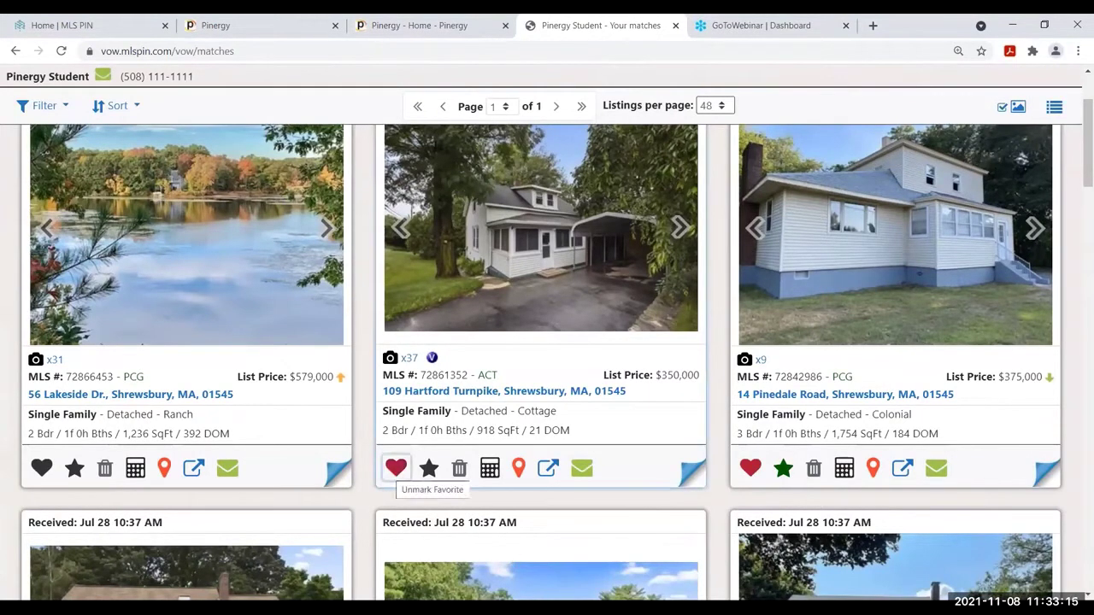
left_click(428, 470)
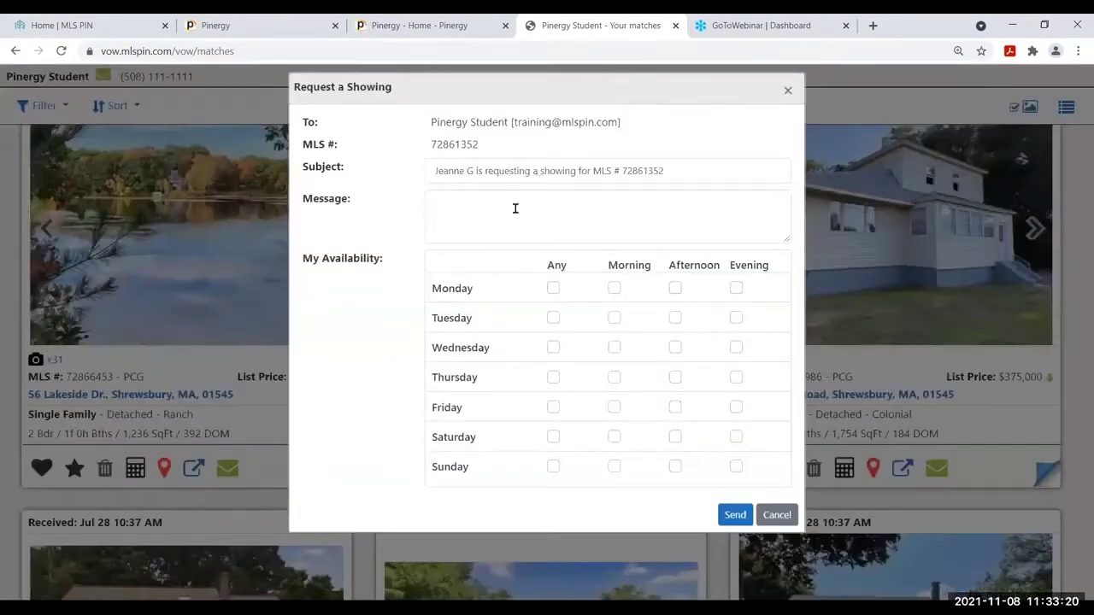
left_click(516, 208)
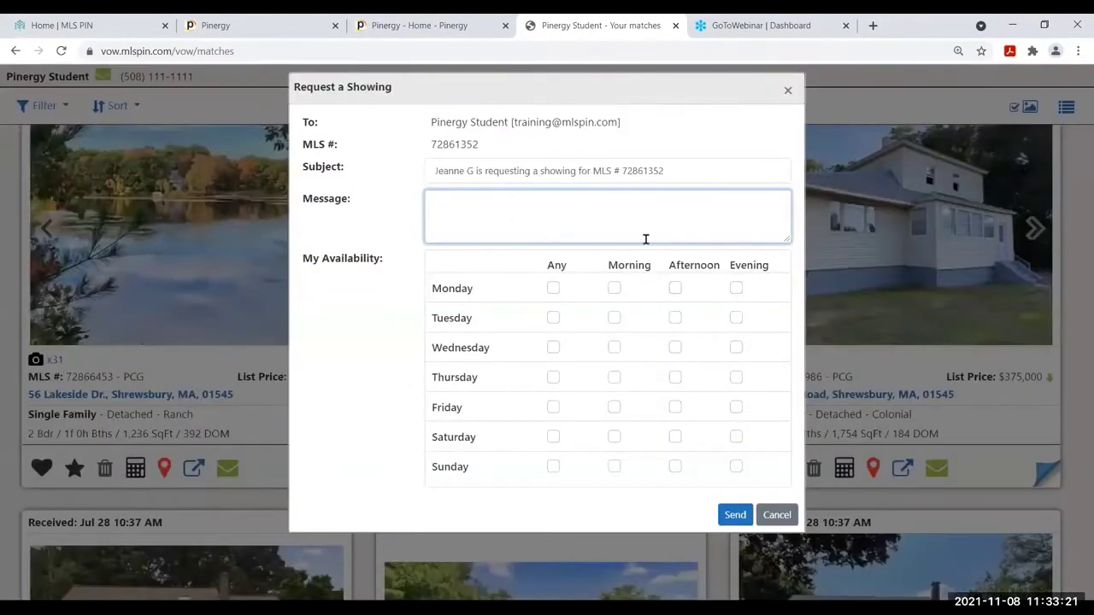
Tick Wednesday morning, Tuesday afternoon and Friday–Sunday evenings, then send the request and confirm
left_click_drag(553, 288, 612, 318)
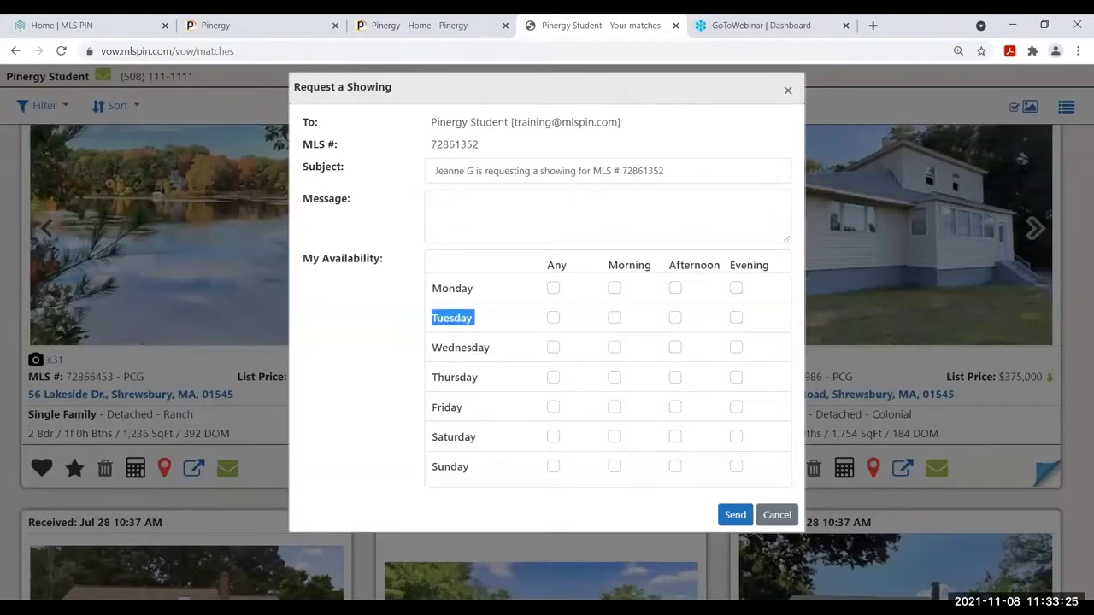
left_click(614, 347)
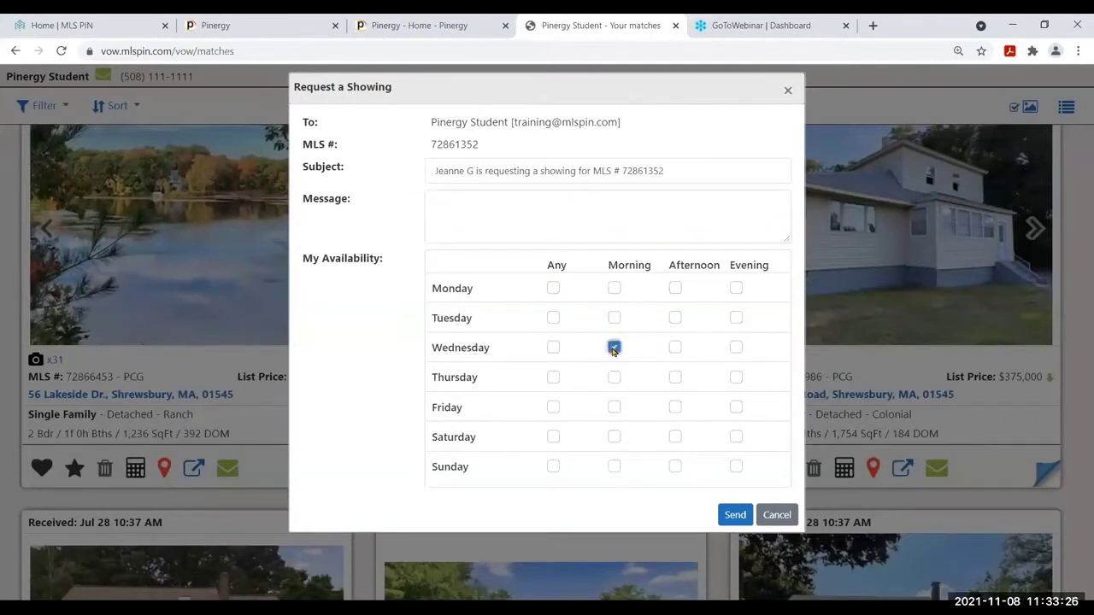
left_click(675, 317)
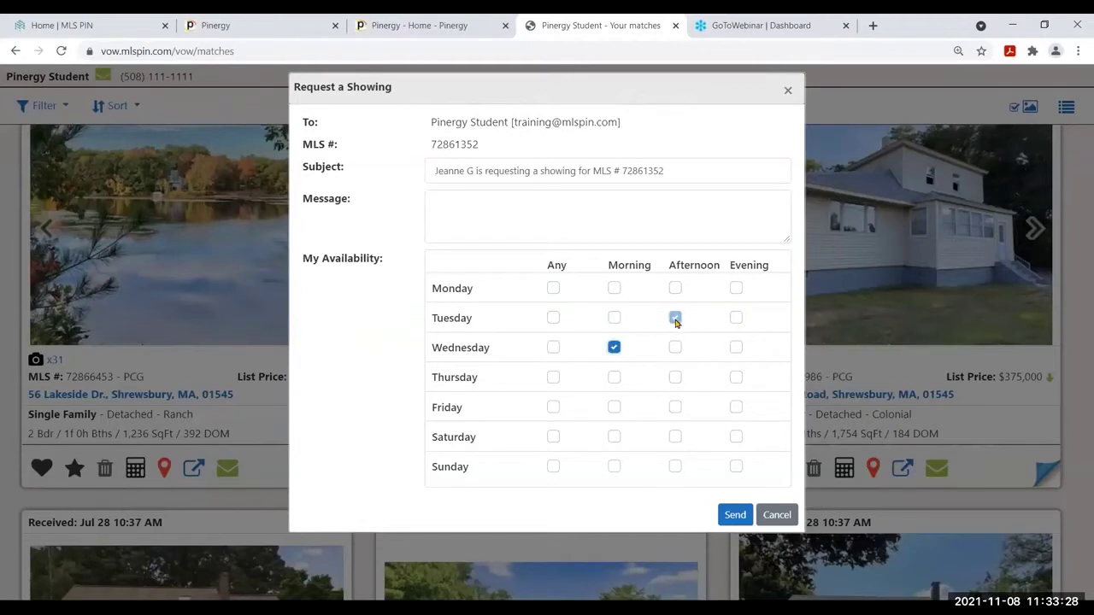
left_click(736, 407)
left_click(736, 437)
left_click(736, 466)
left_click(734, 515)
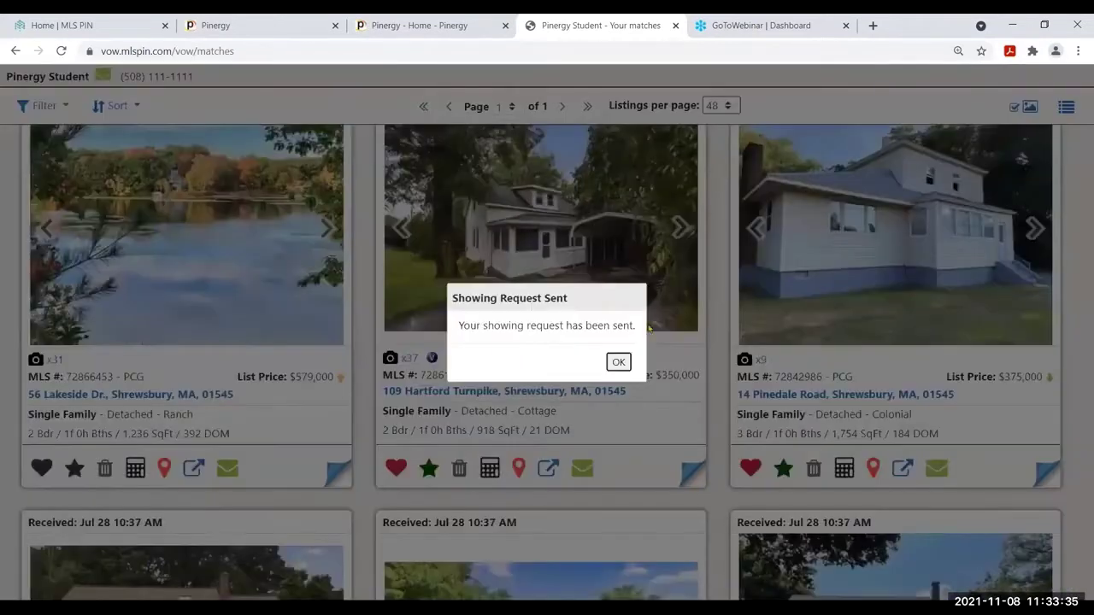
left_click(617, 362)
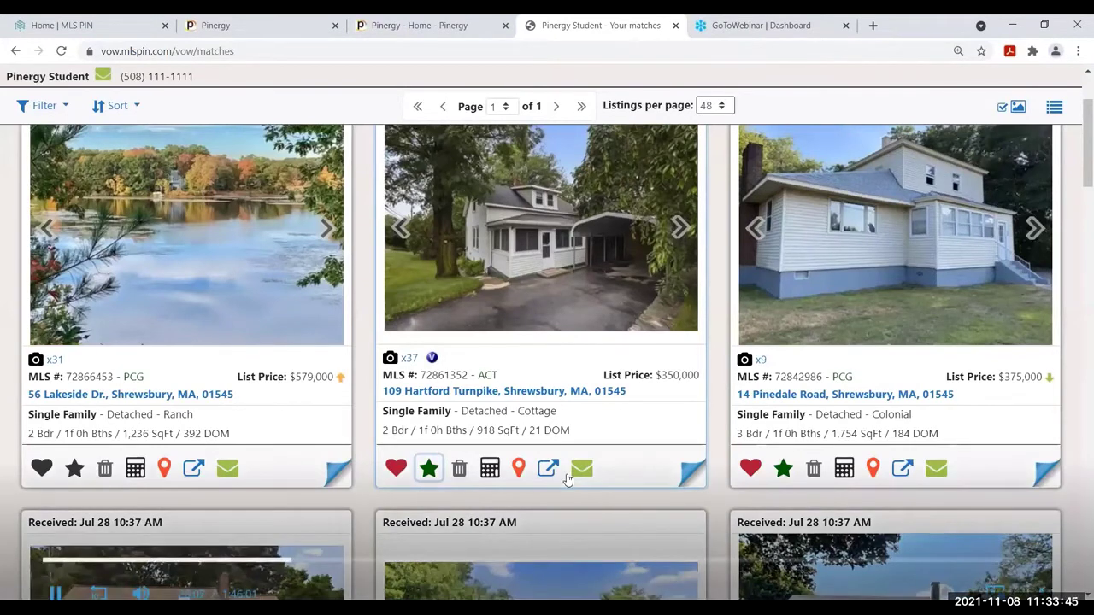
Delete the 56 Lakeside Dr. match card and confirm the removal
left_click(104, 476)
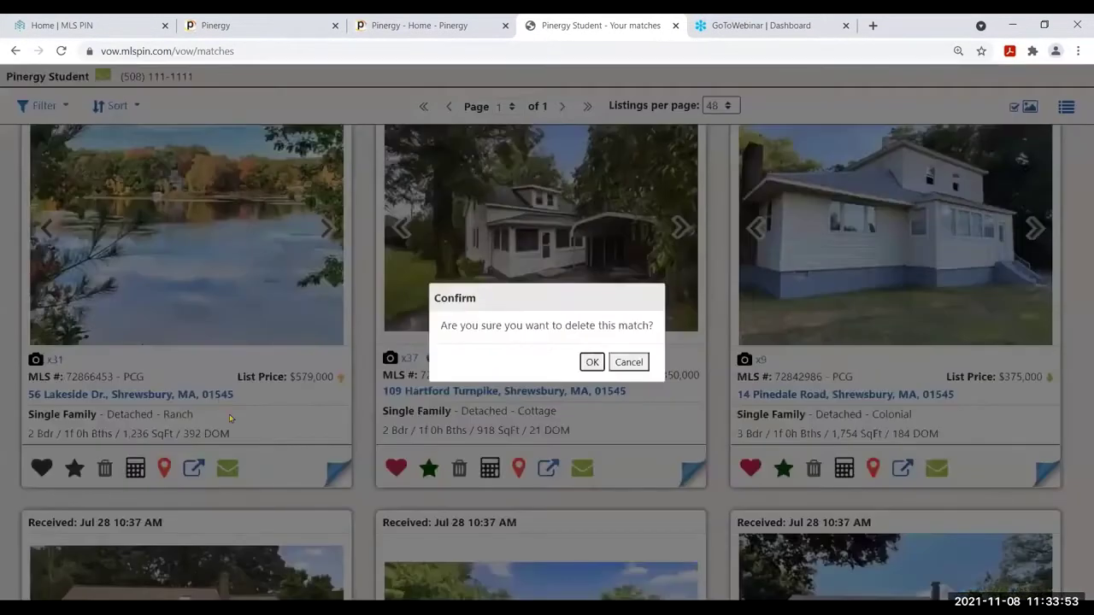
left_click(591, 362)
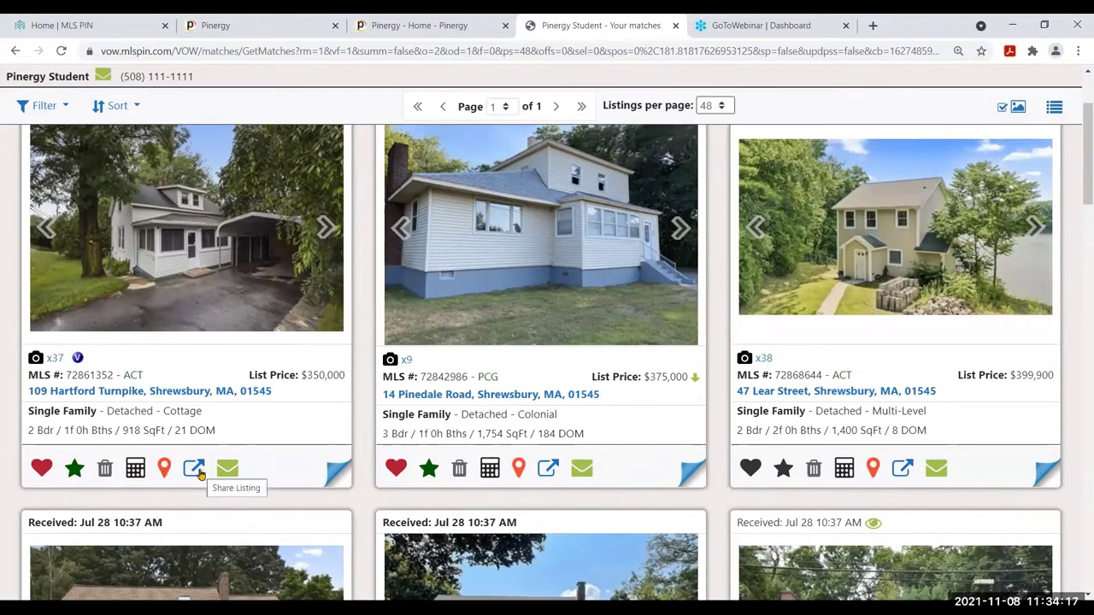
left_click(195, 470)
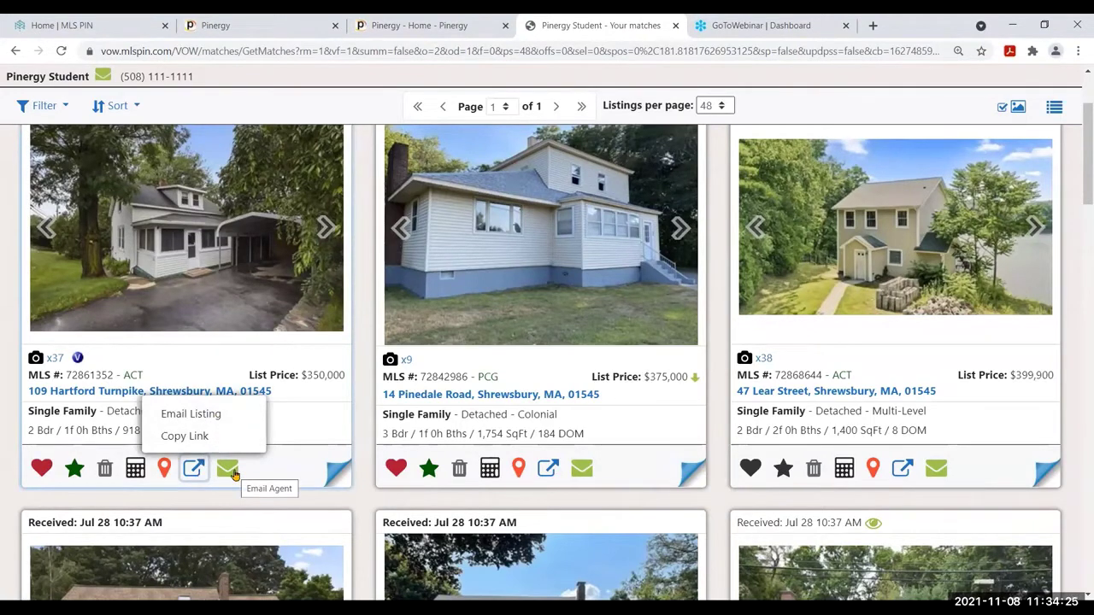
left_click(329, 237)
left_click(300, 249)
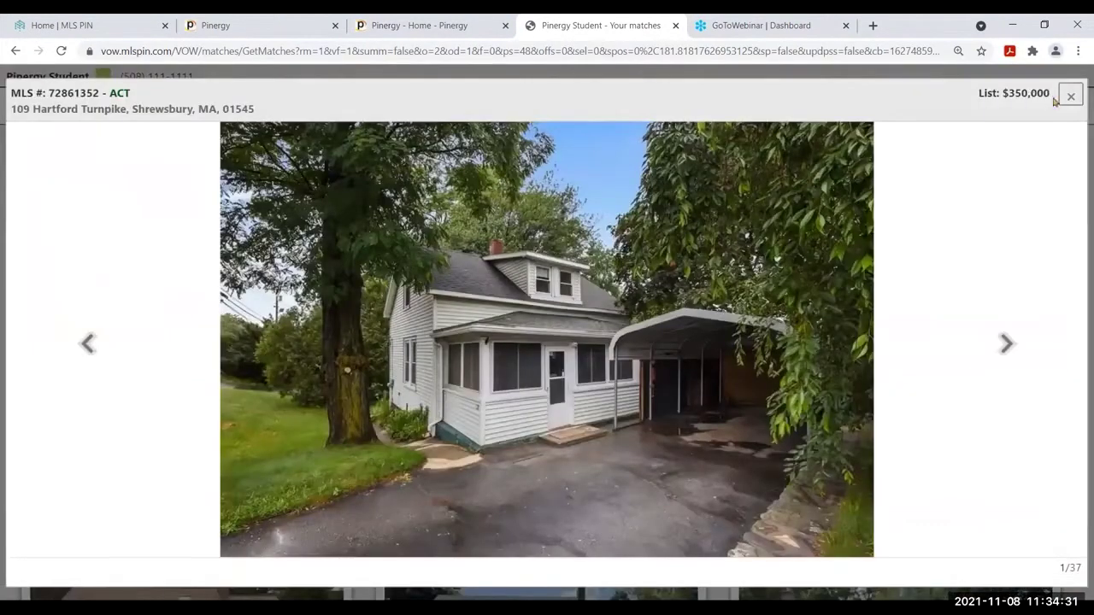
left_click(1070, 97)
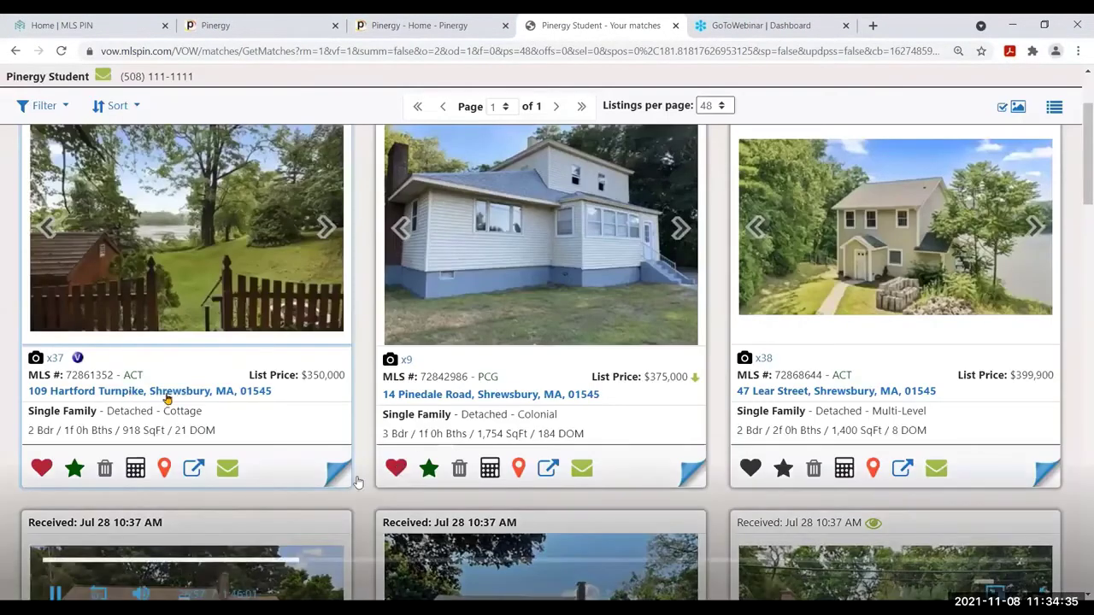
left_click(168, 392)
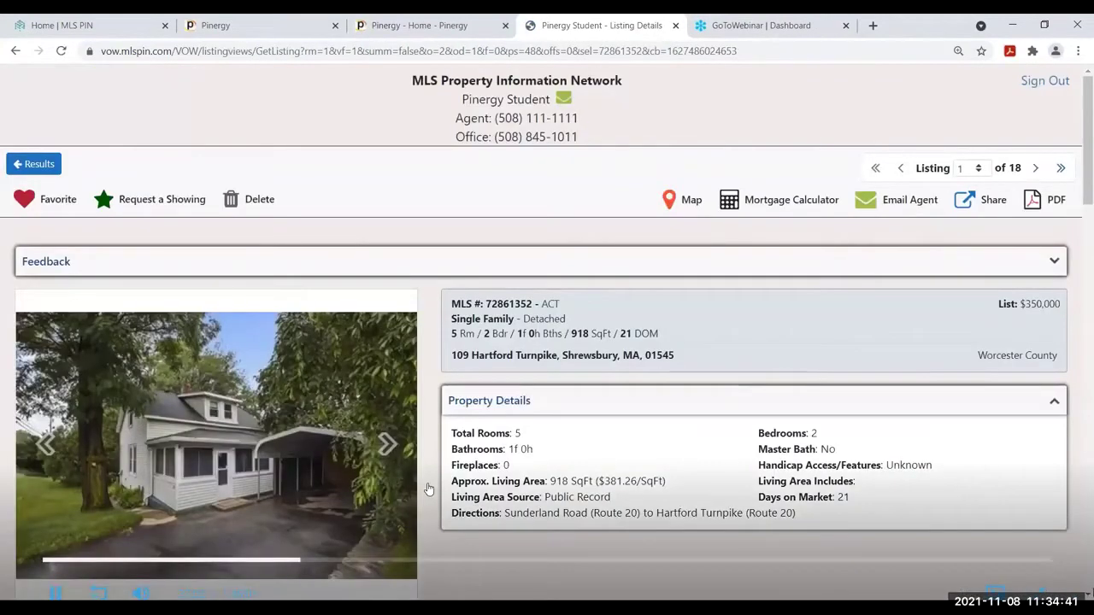
scroll(429, 488, "down", 5)
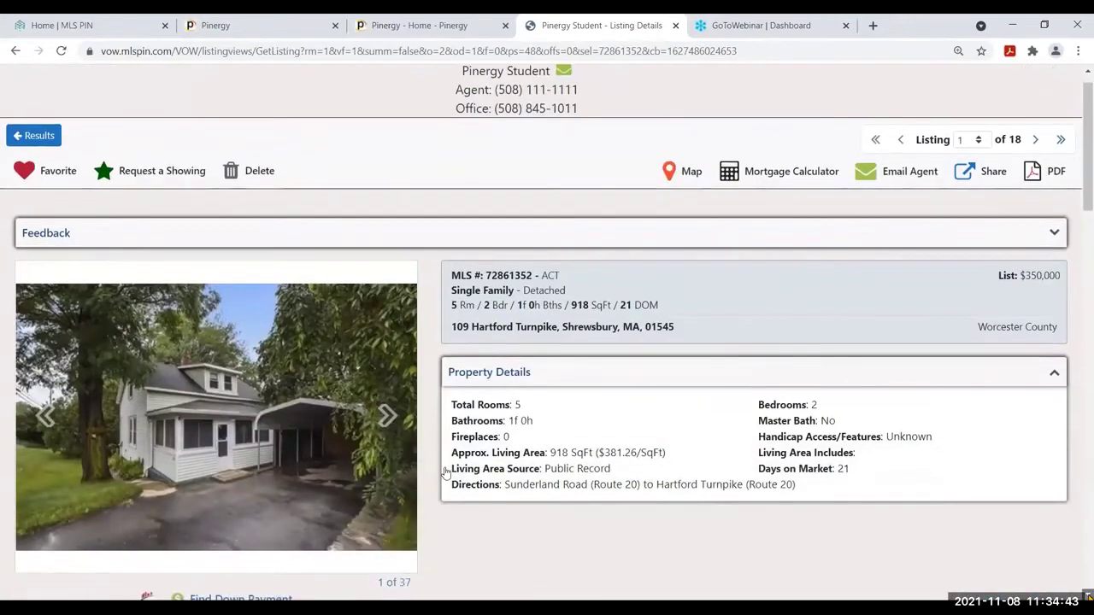
scroll(445, 473, "down", 4)
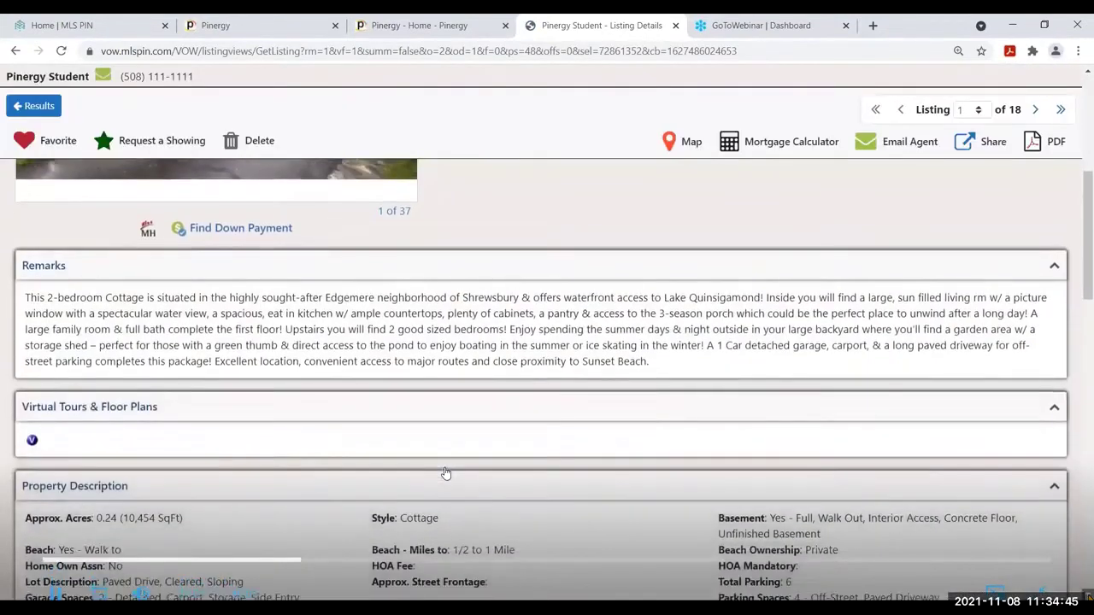
scroll(446, 472, "down", 9)
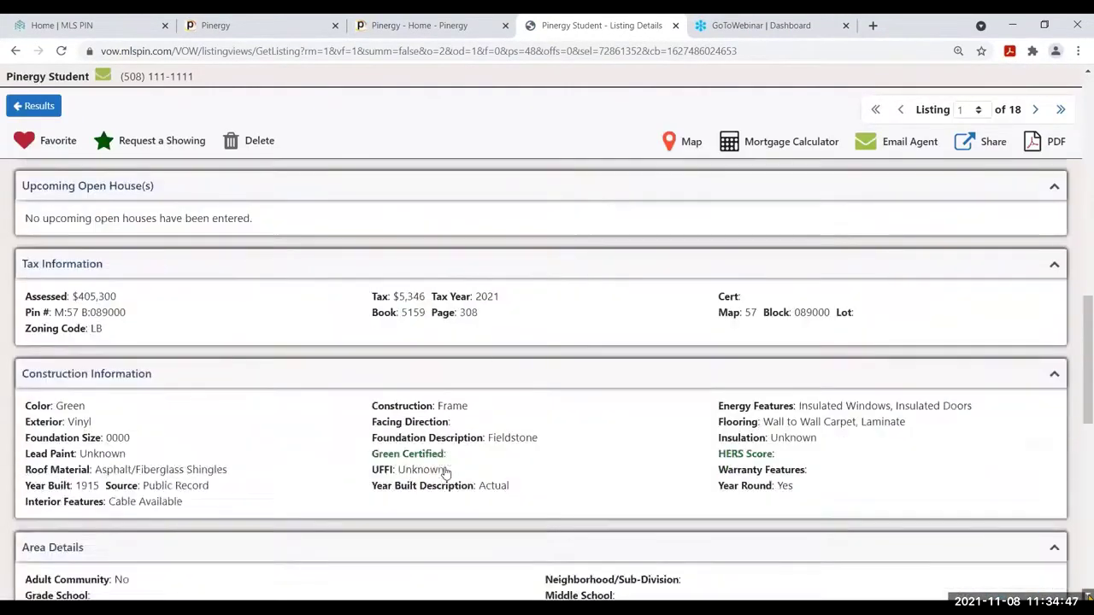
scroll(446, 473, "down", 1)
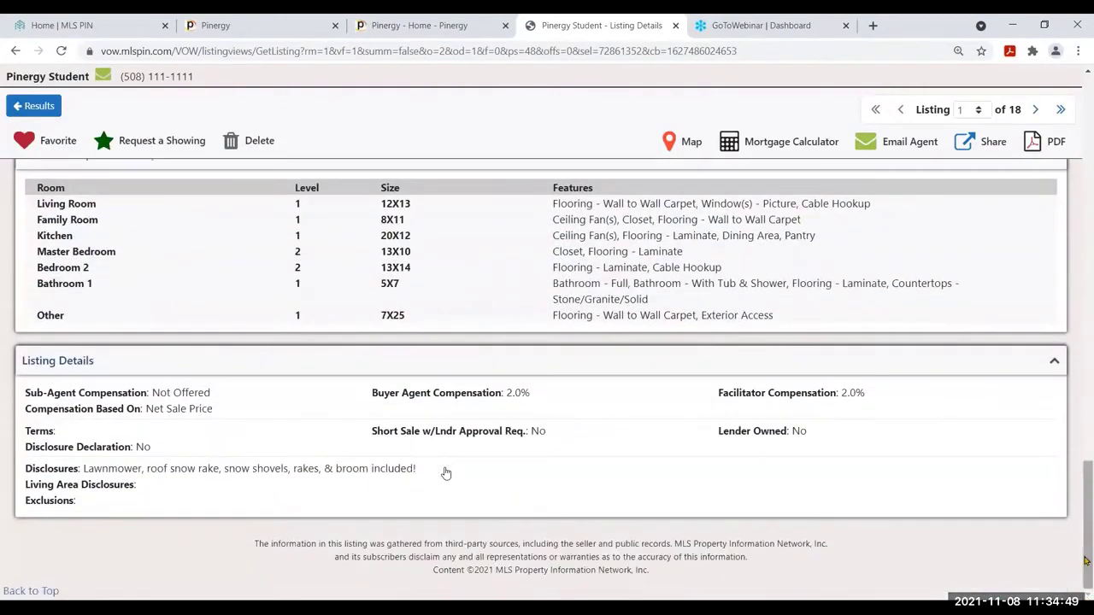
scroll(445, 473, "up", 2)
scroll(445, 472, "up", 13)
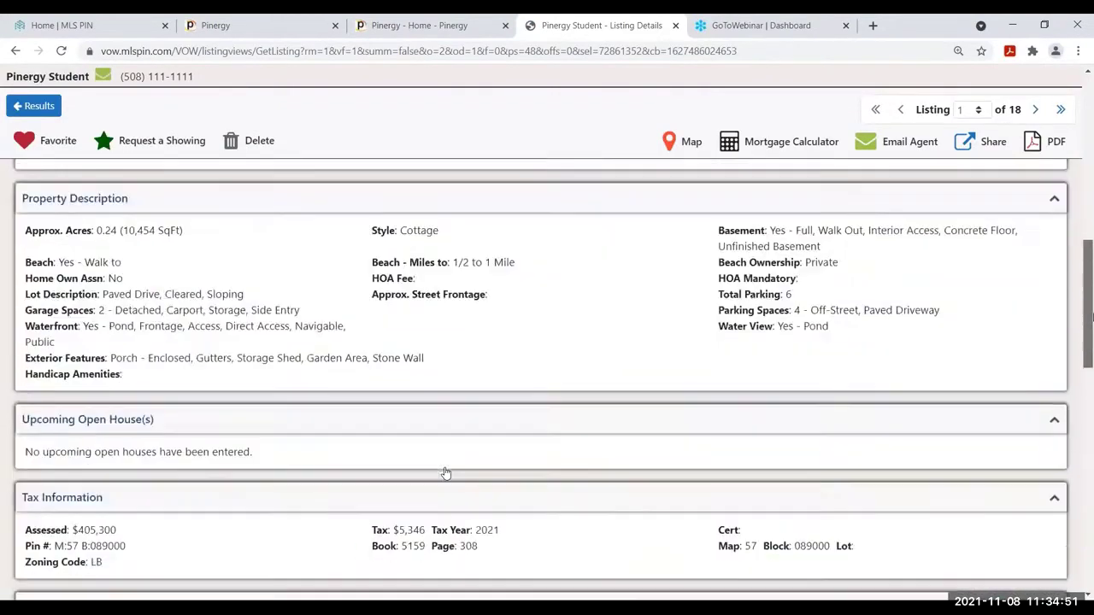
scroll(445, 472, "up", 3)
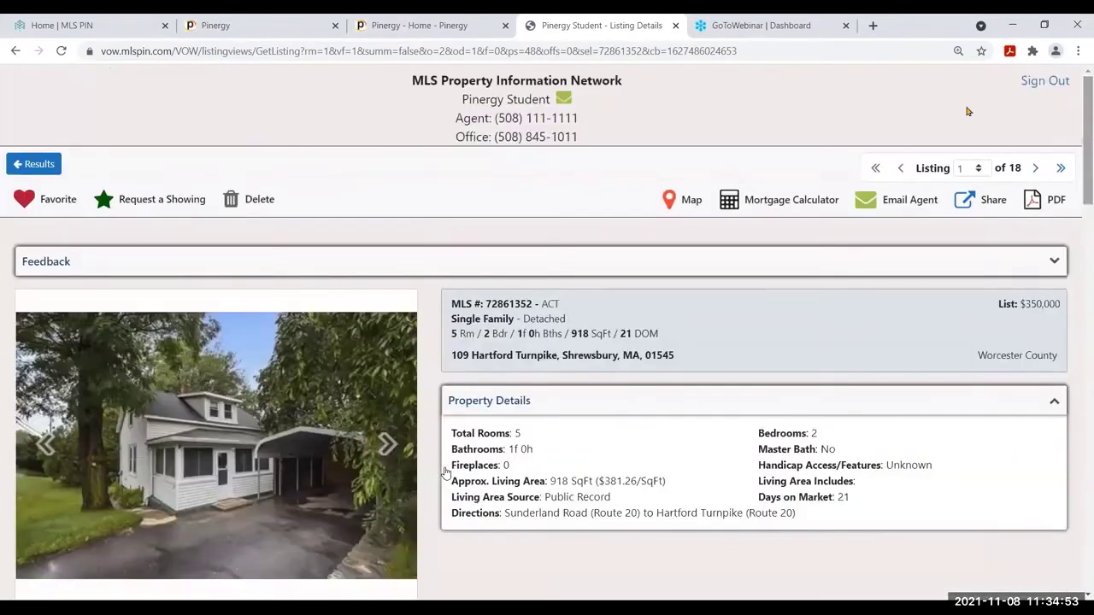
left_click(1054, 263)
left_click(395, 319)
type("Love it")
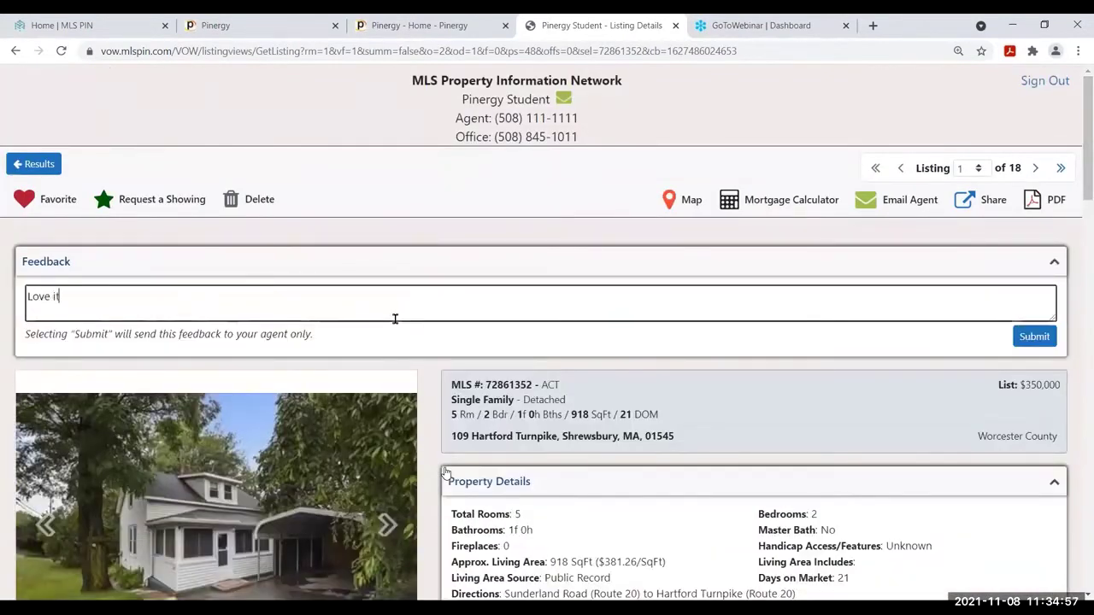
type("!")
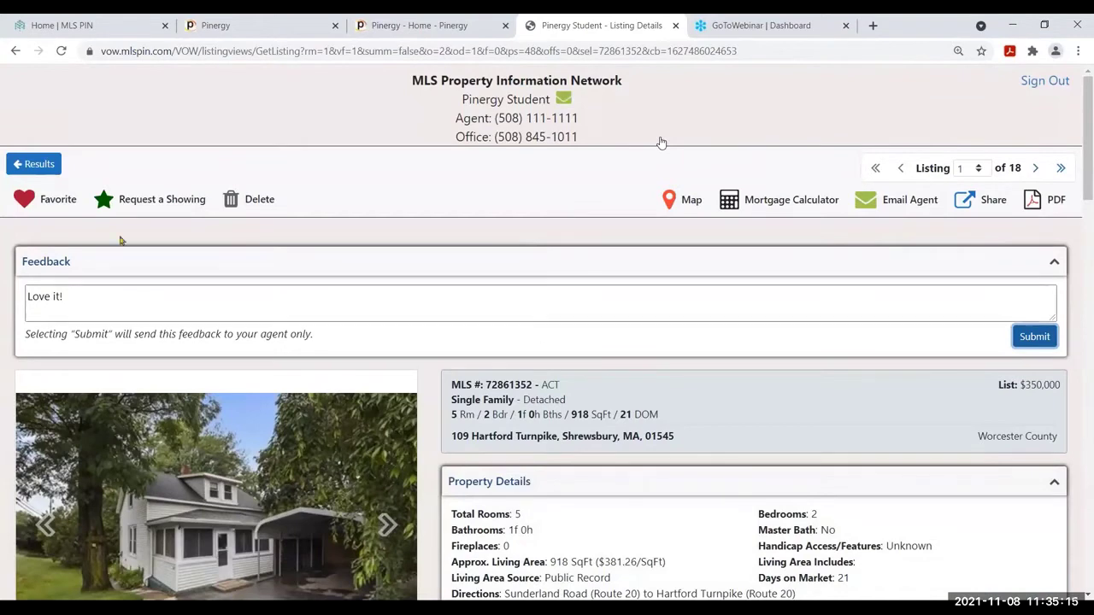
left_click(32, 164)
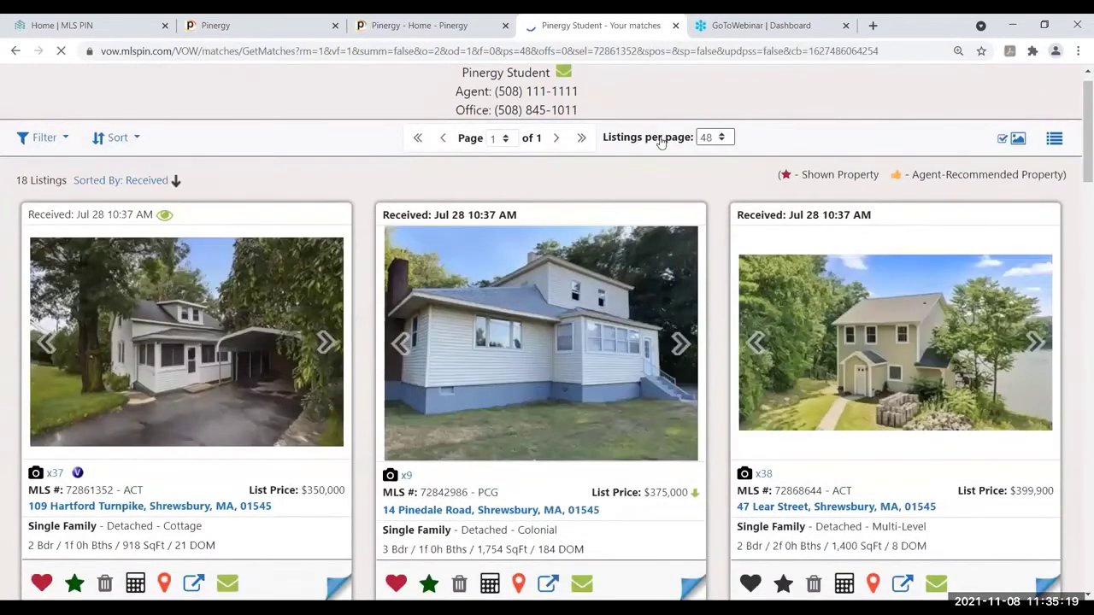
Show the 18 matches as a table, switch back to photo cards, then return to Pinergy
left_click(1055, 140)
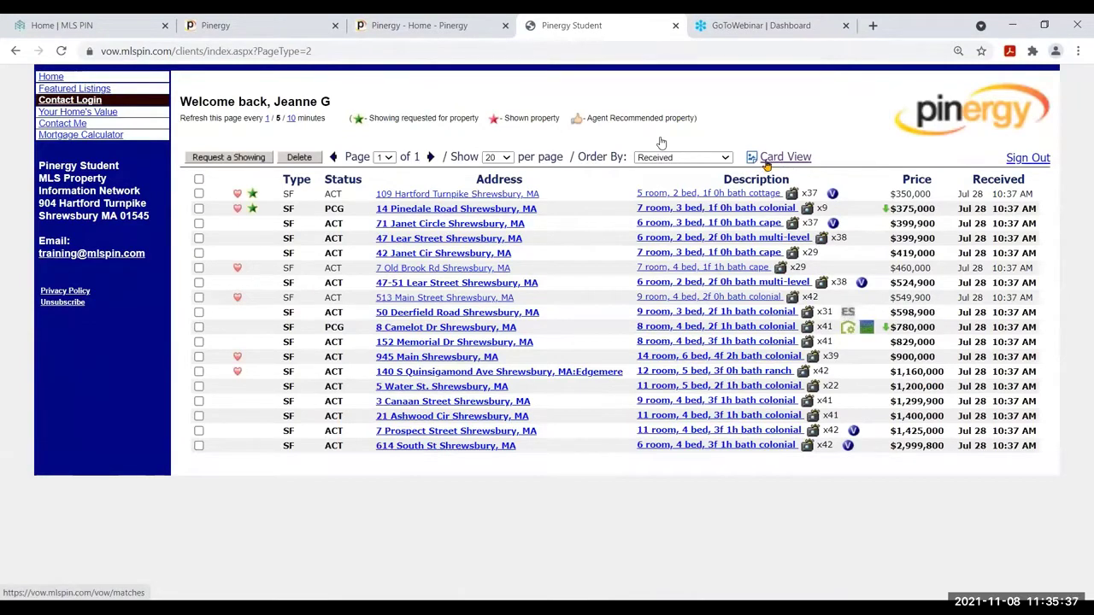
left_click(766, 162)
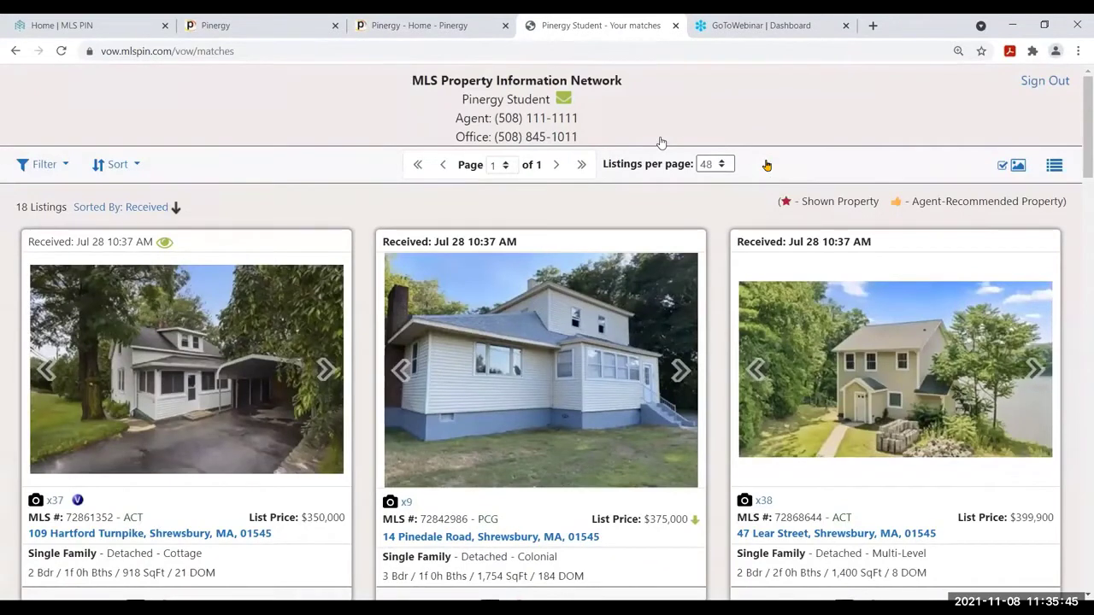
left_click(451, 25)
From the client contact record, go to the Home dashboard and on to Tools
left_click(305, 26)
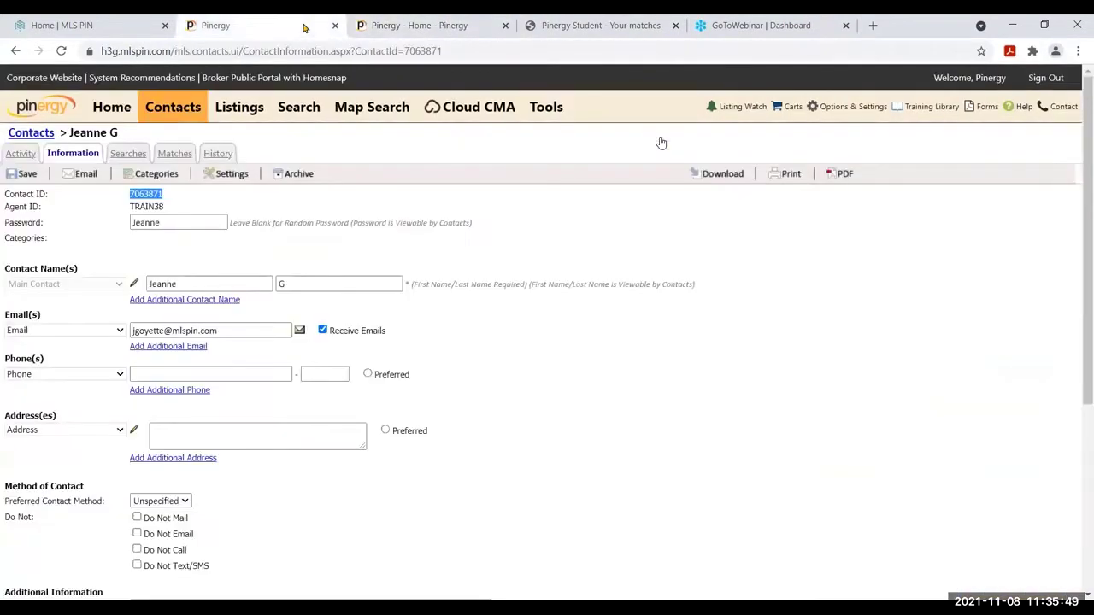
left_click(112, 107)
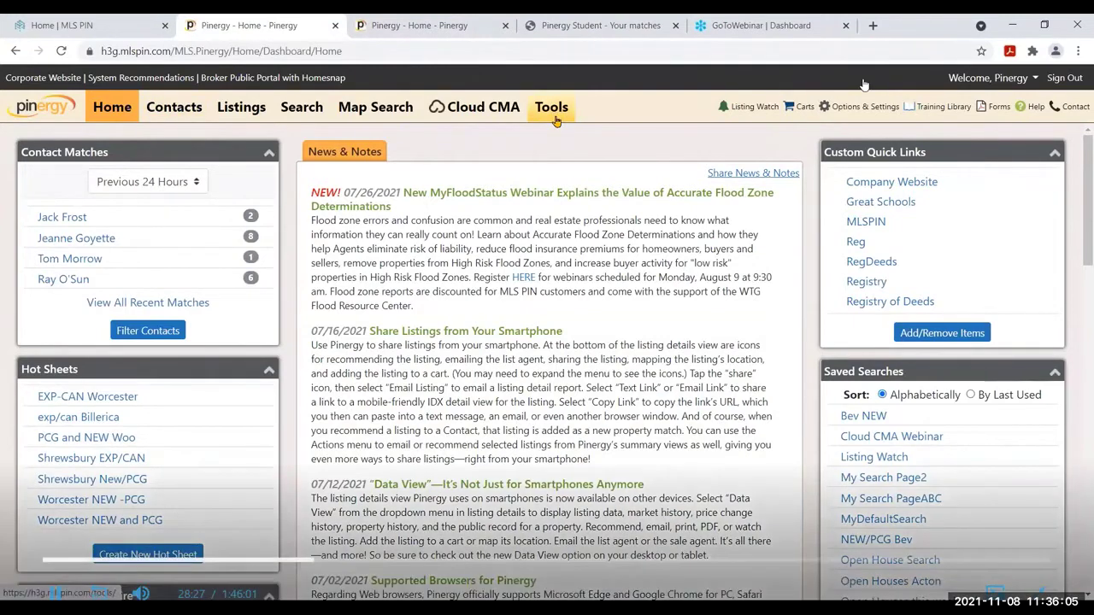
left_click(554, 117)
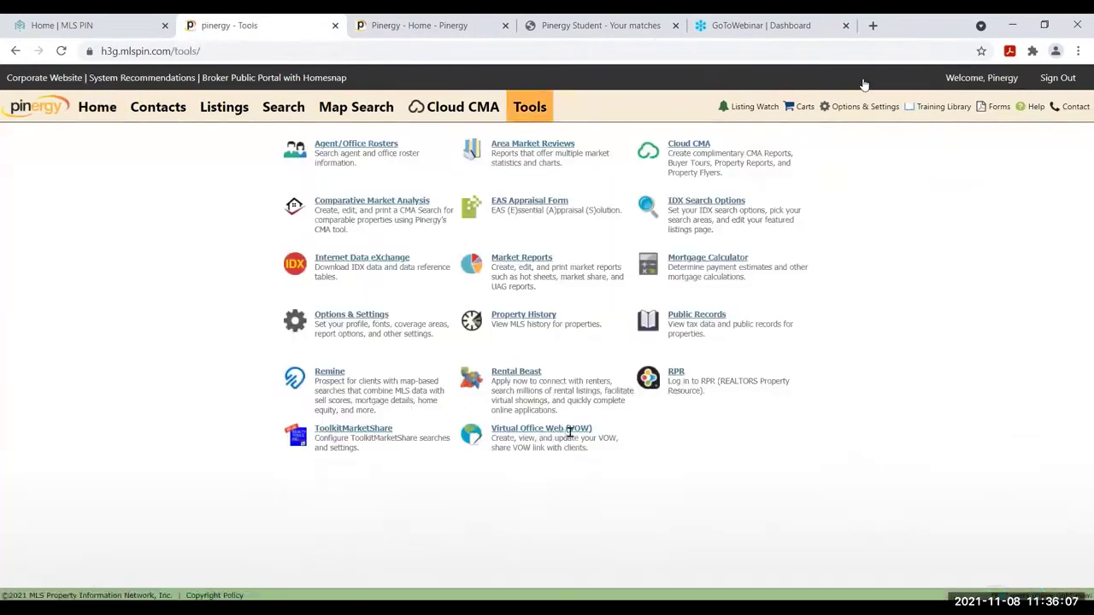
Open the Virtual Office Web (VOW) editor and list its Load Theme stock themes
left_click(576, 433)
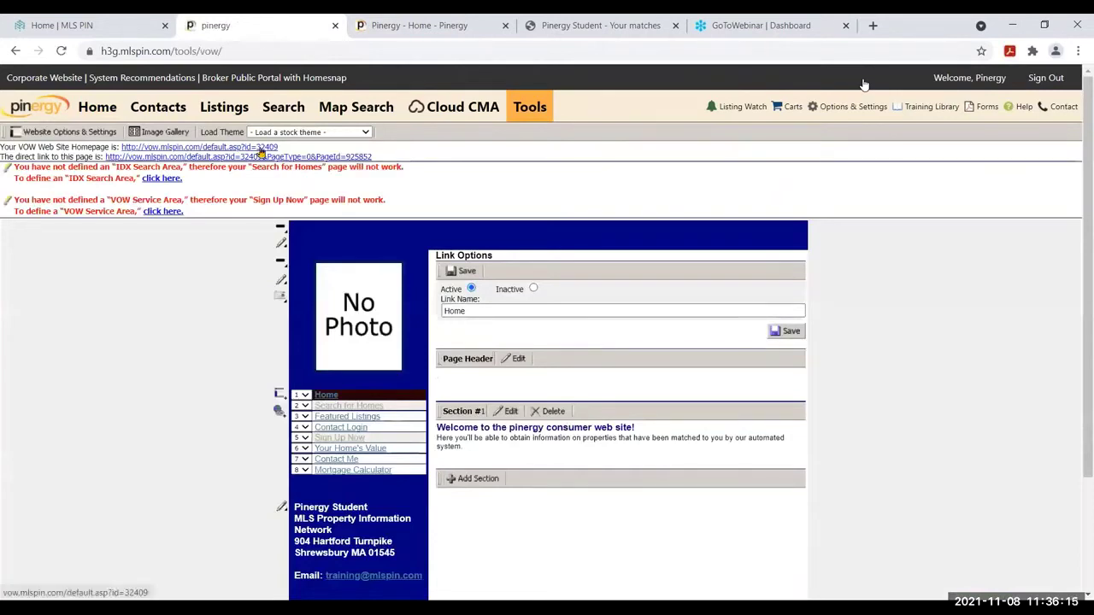
left_click(366, 134)
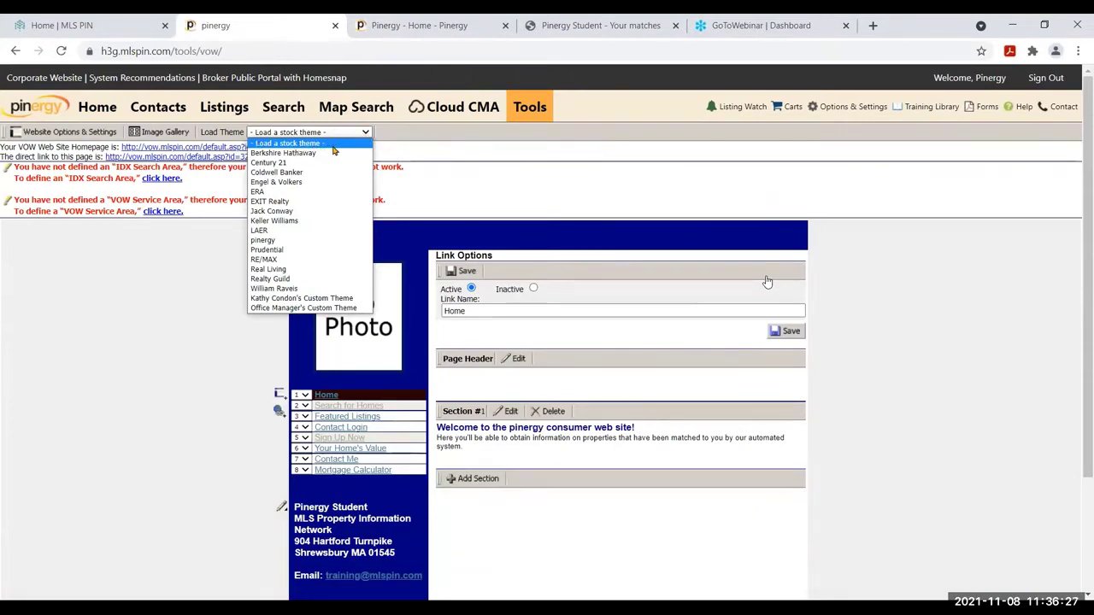
Pick the Keller Williams stock theme and confirm changing the VOW site theme
left_click(307, 223)
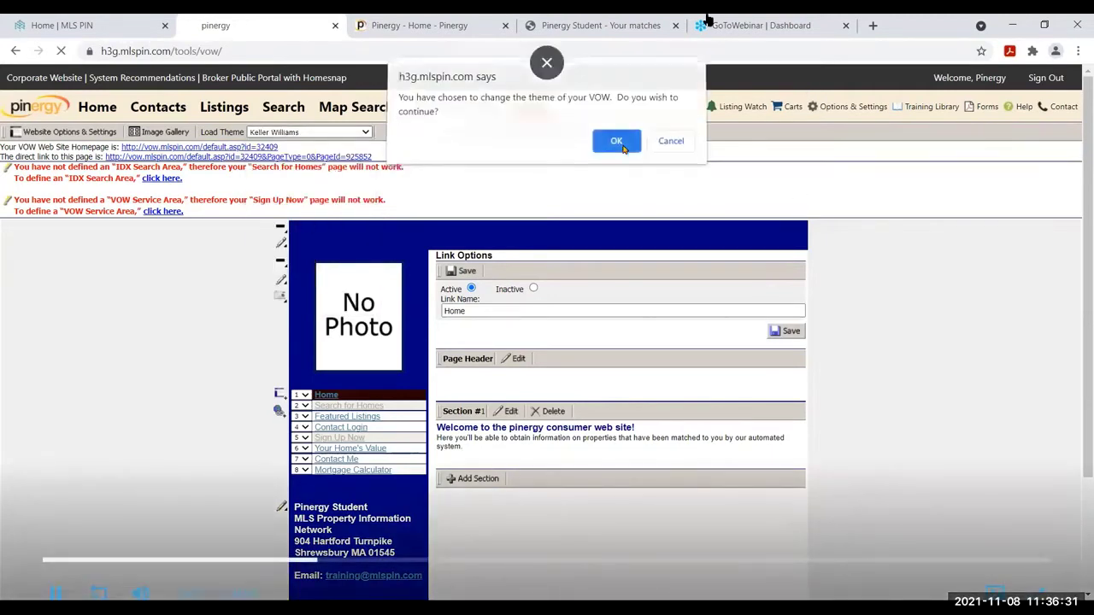
left_click(619, 144)
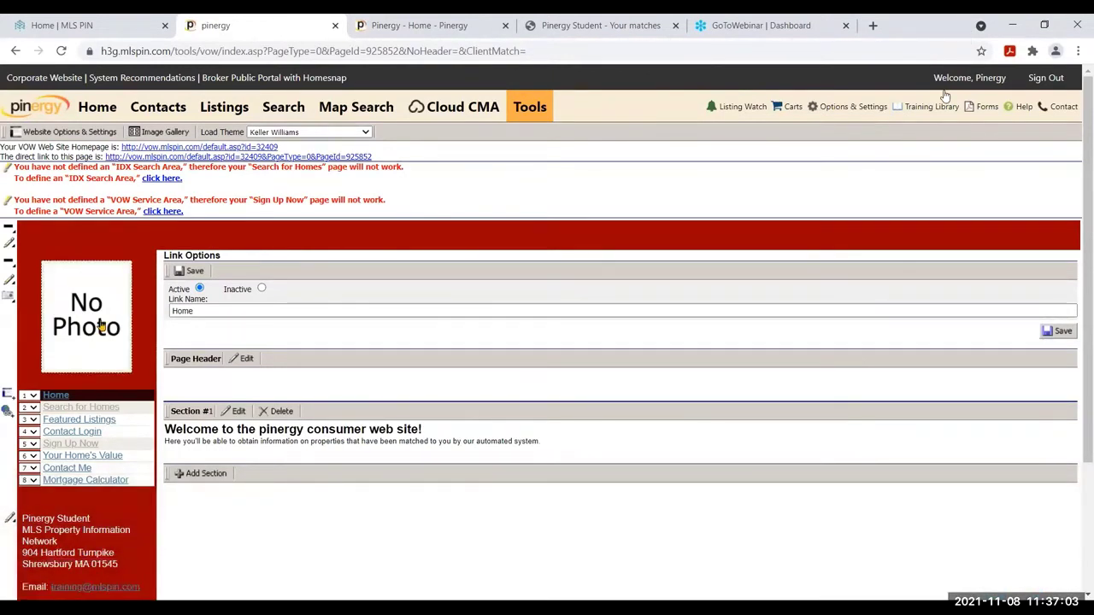
Set the side menu picture to the Agent Roster Image and save it
left_click(101, 326)
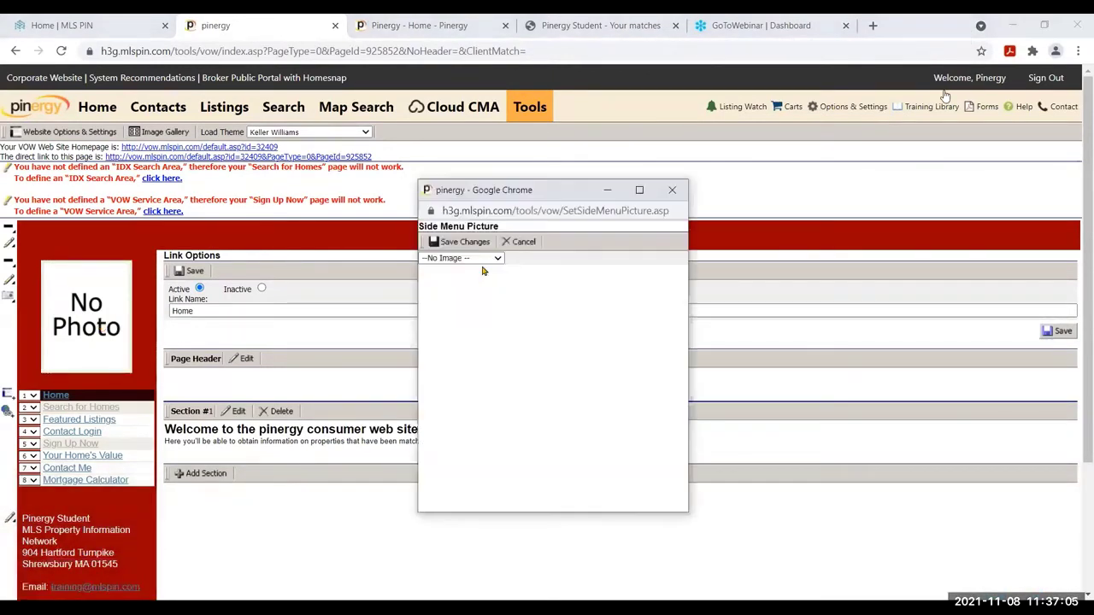
left_click(494, 258)
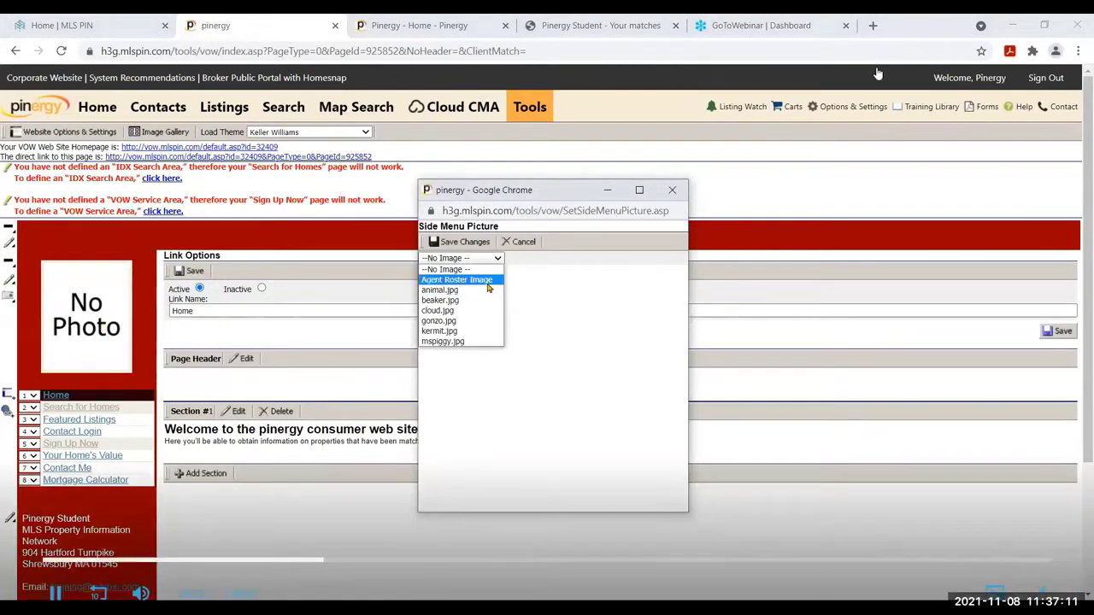
left_click(488, 288)
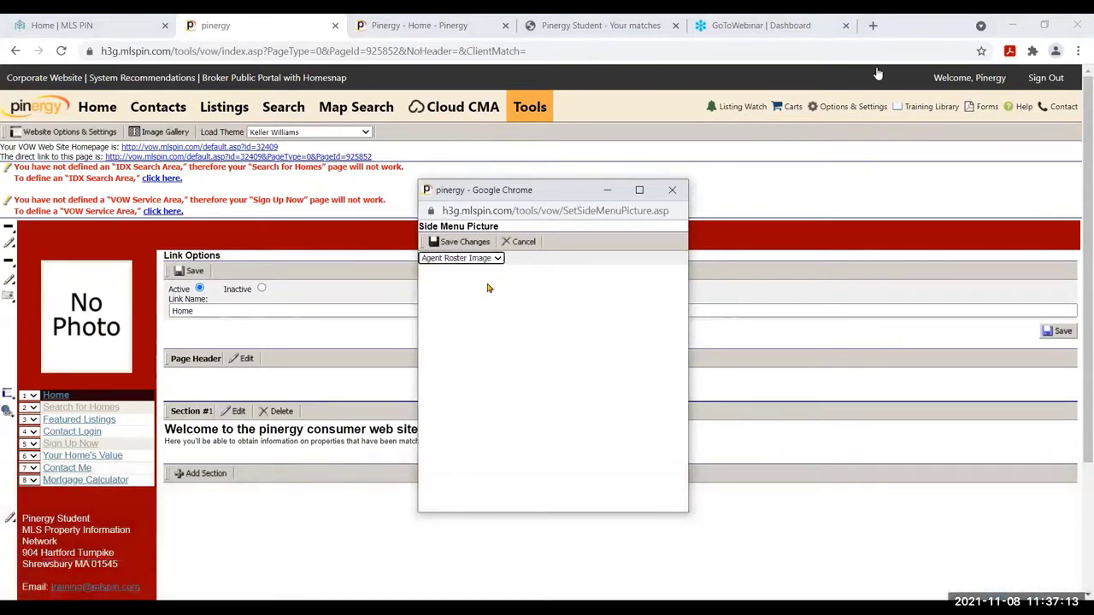
left_click(465, 242)
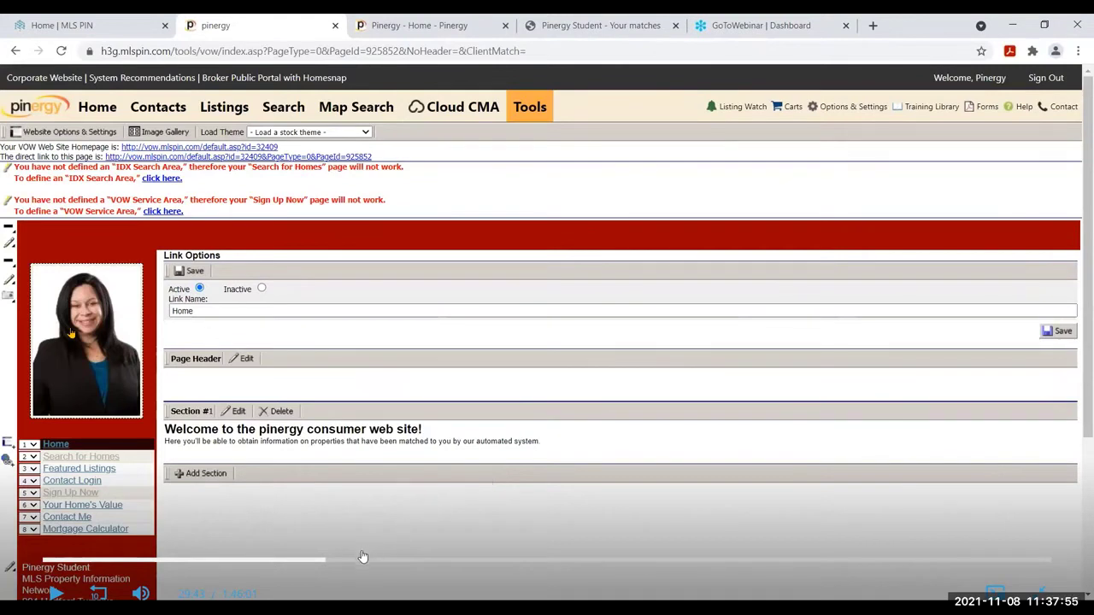
left_click(54, 593)
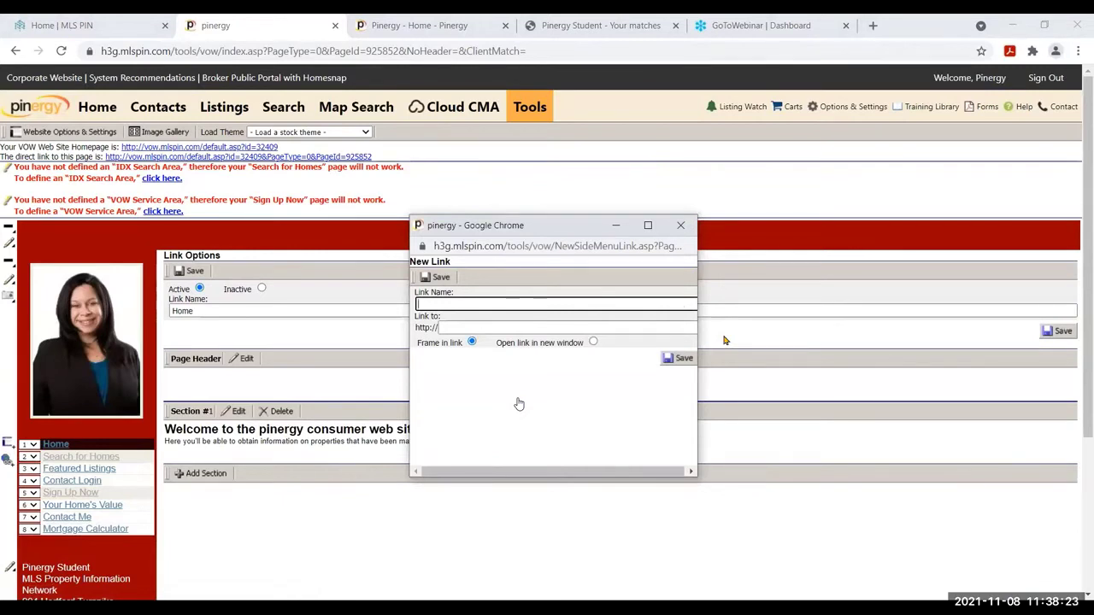
type("LS ")
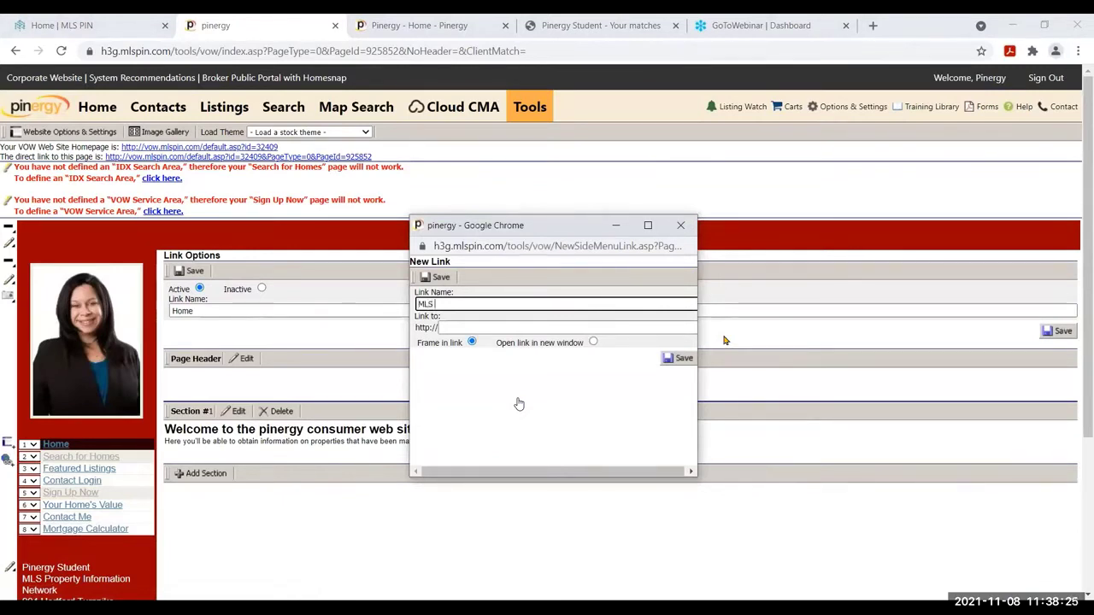
type("PIN")
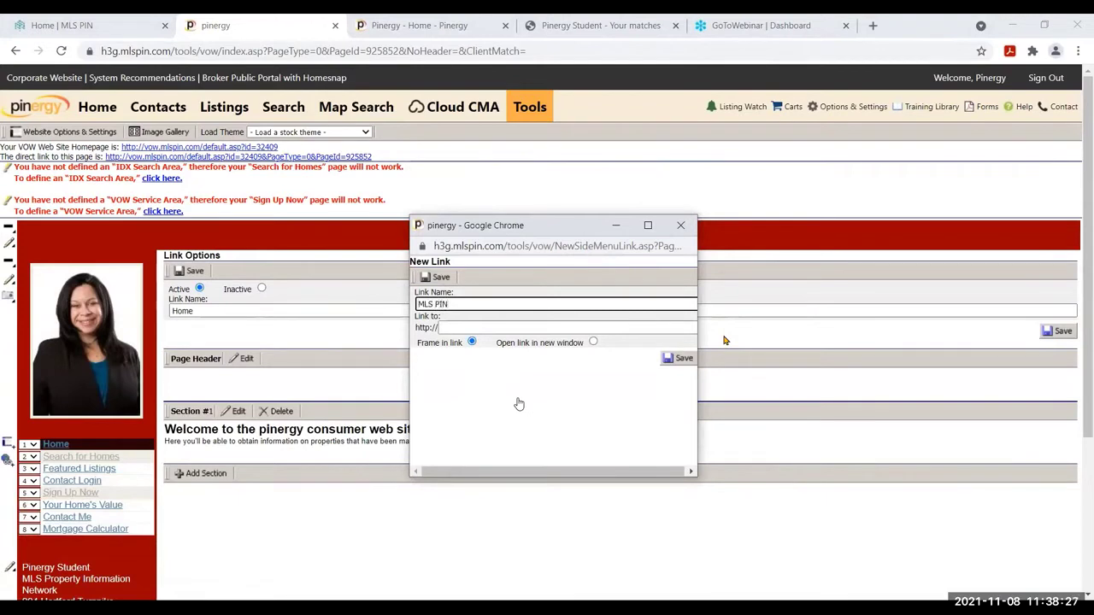
left_click(504, 326)
type("www.mlspin.com")
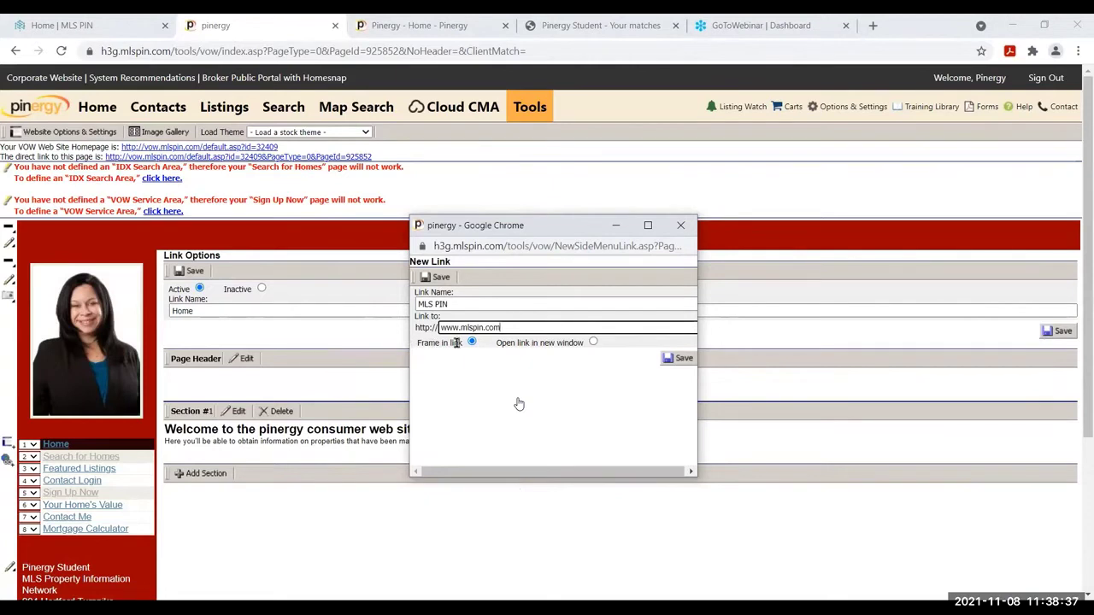
left_click_drag(460, 342, 412, 342)
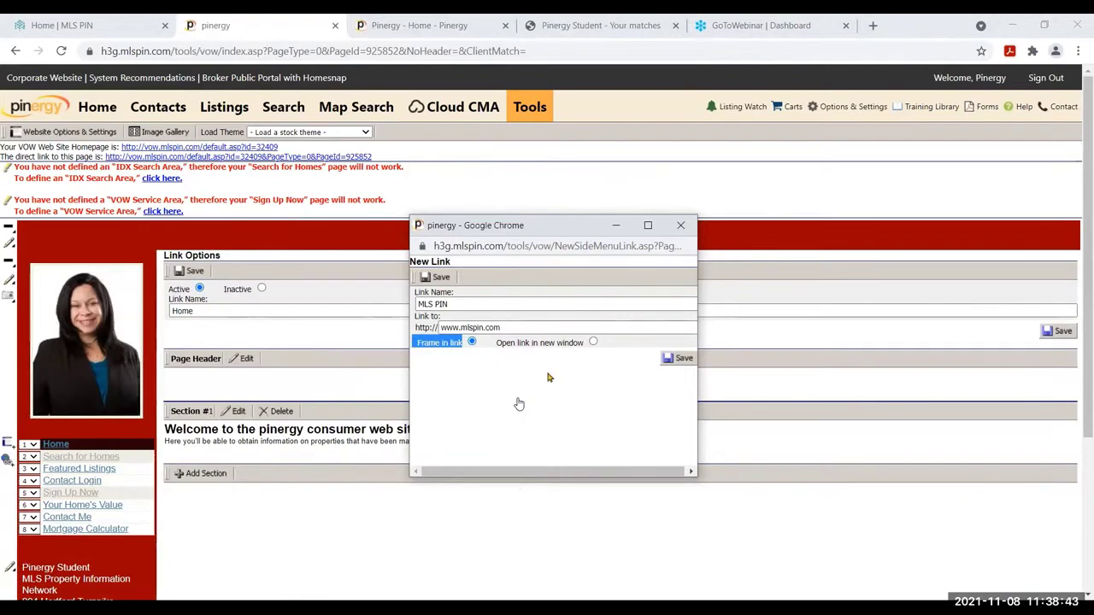
left_click(504, 345)
triple_click(507, 345)
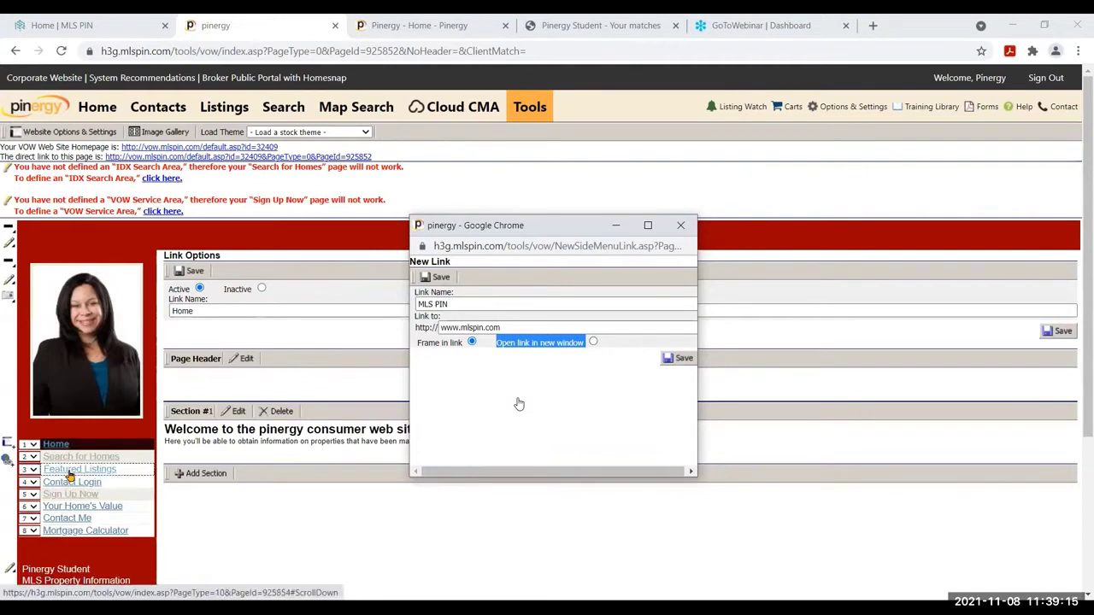
left_click(681, 359)
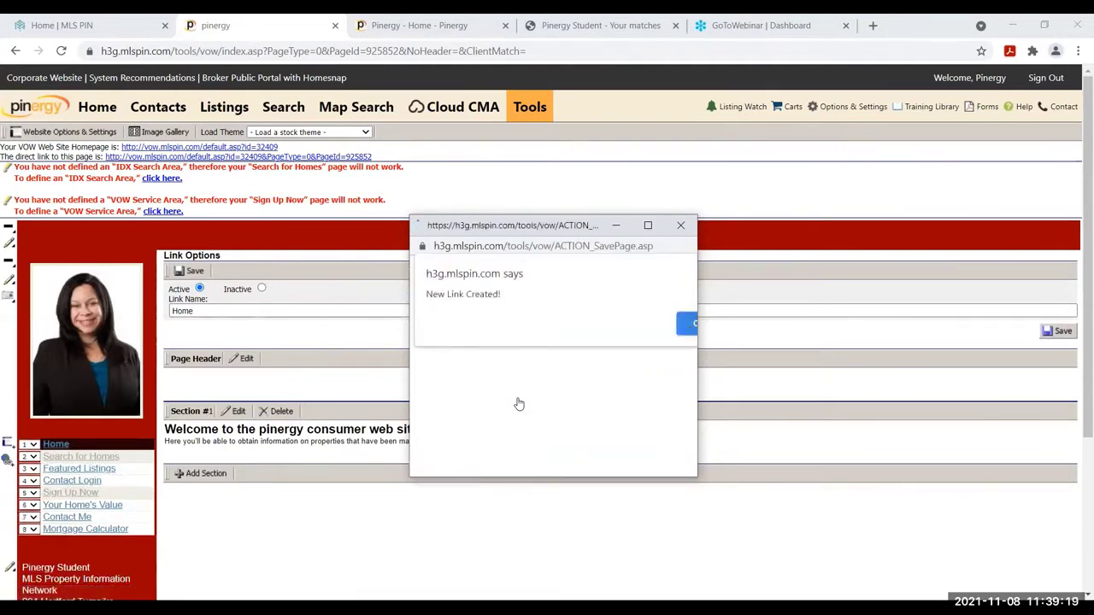
left_click(688, 325)
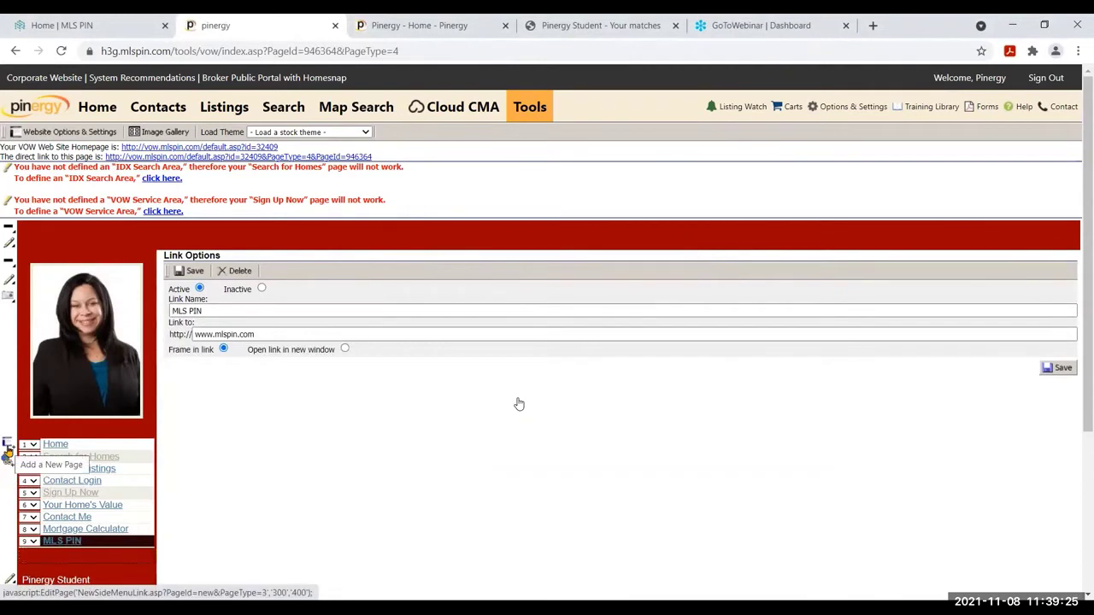
Create the 'Add a page of content' side-menu page and save it as Inactive
left_click(7, 450)
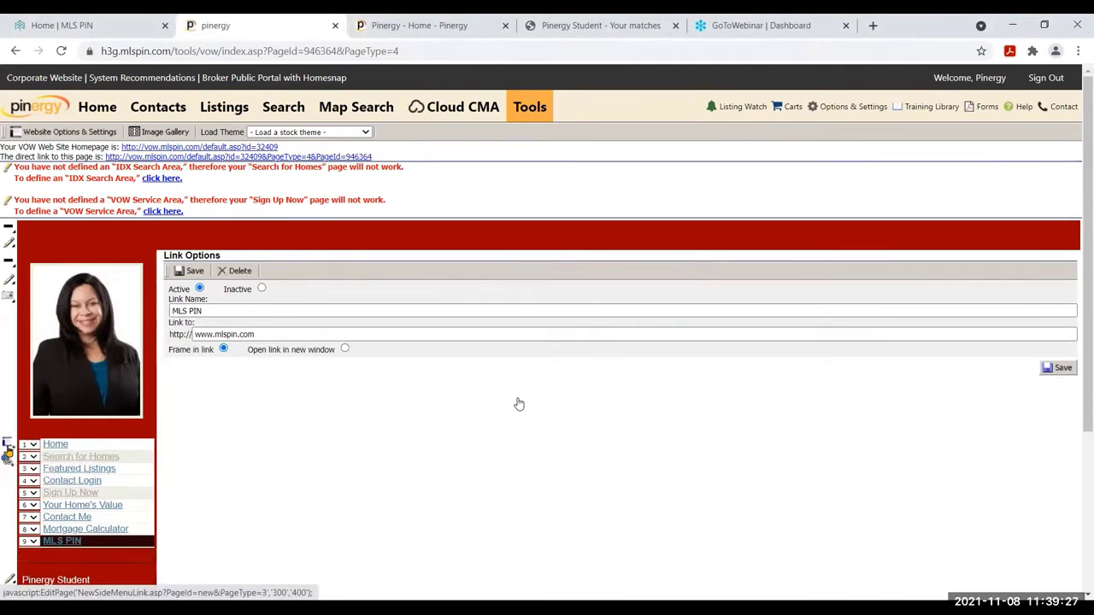
left_click(459, 303)
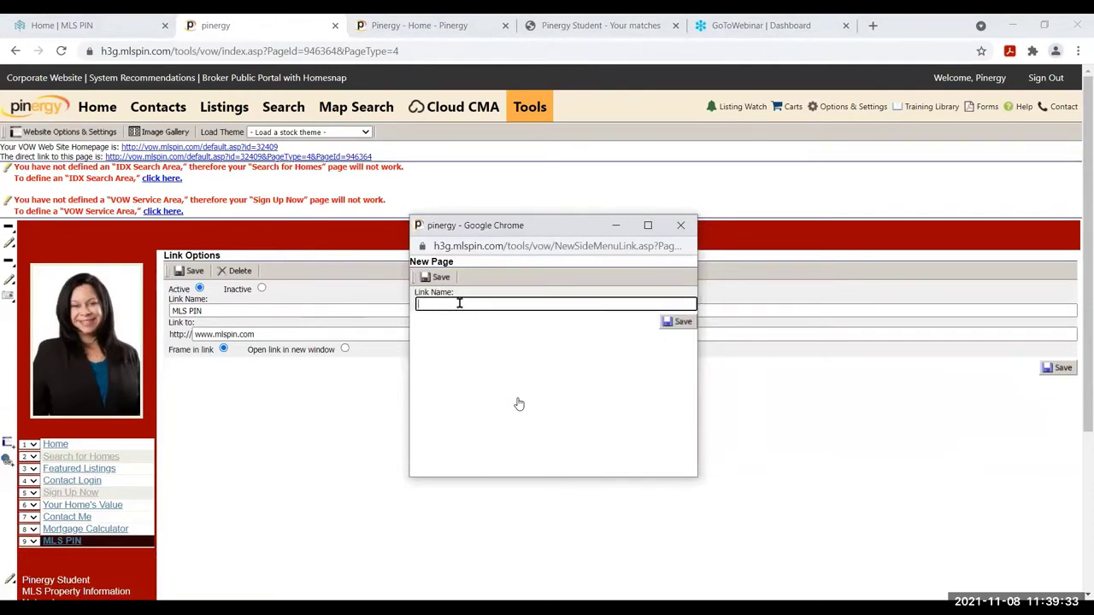
type("Add a page of content")
key("Tab")
key("Return")
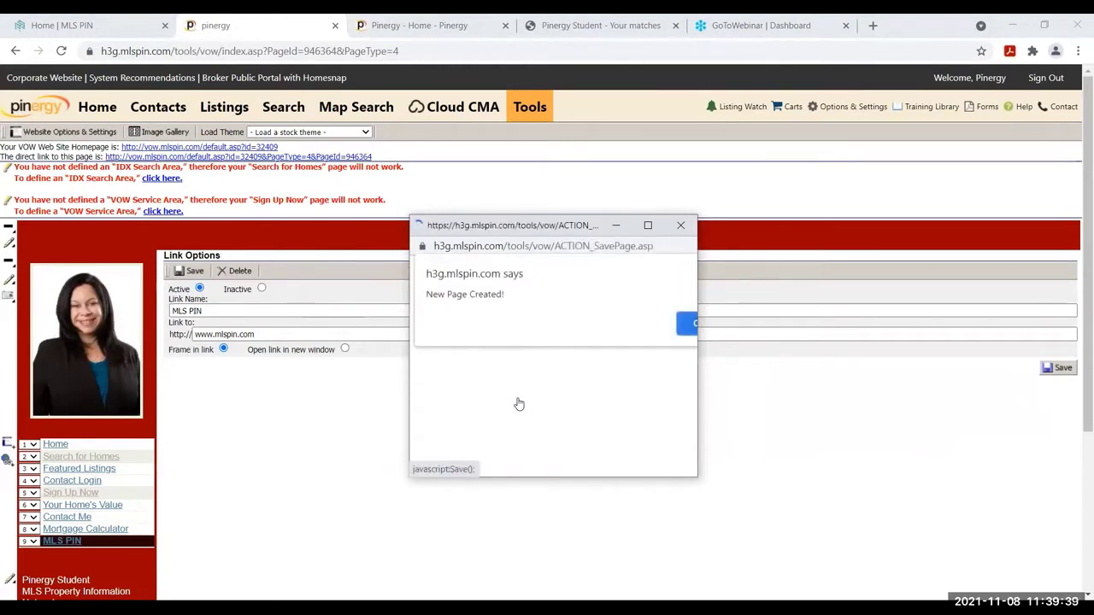
key("Return")
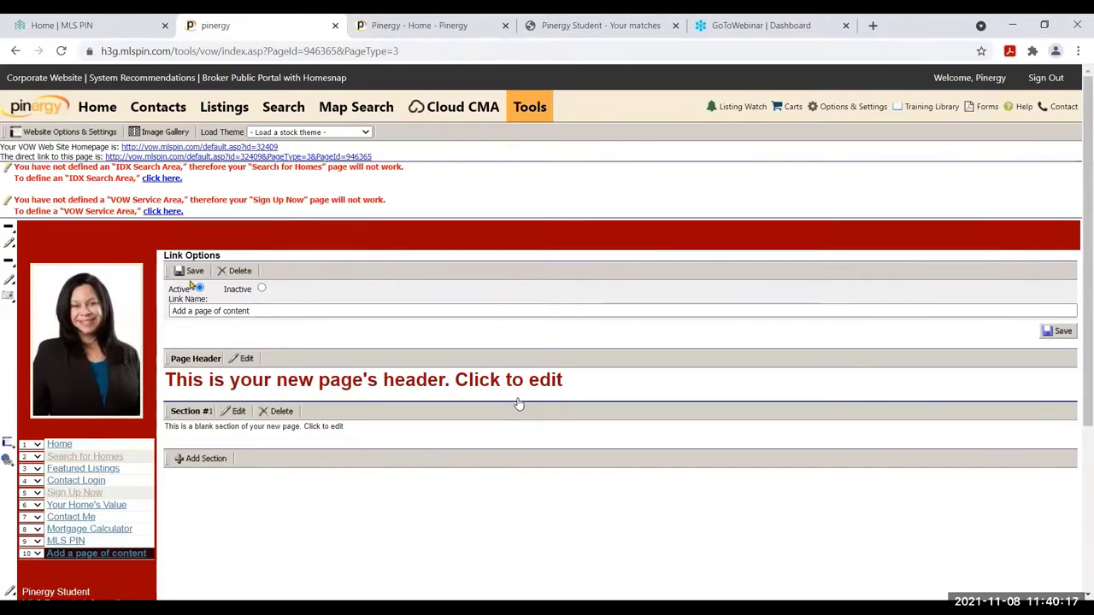
left_click(262, 290)
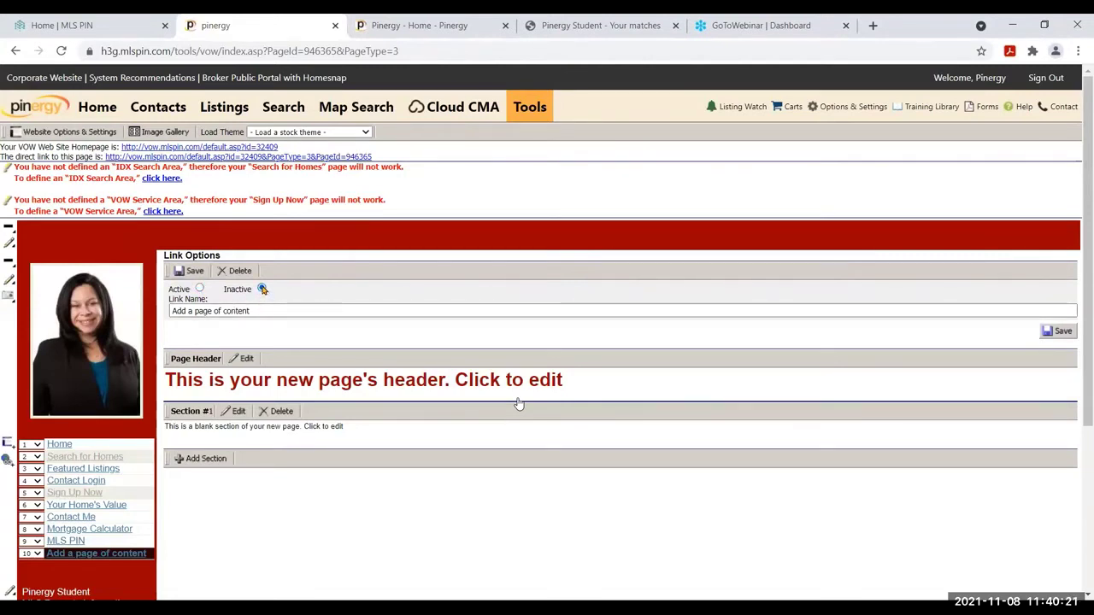
left_click(188, 271)
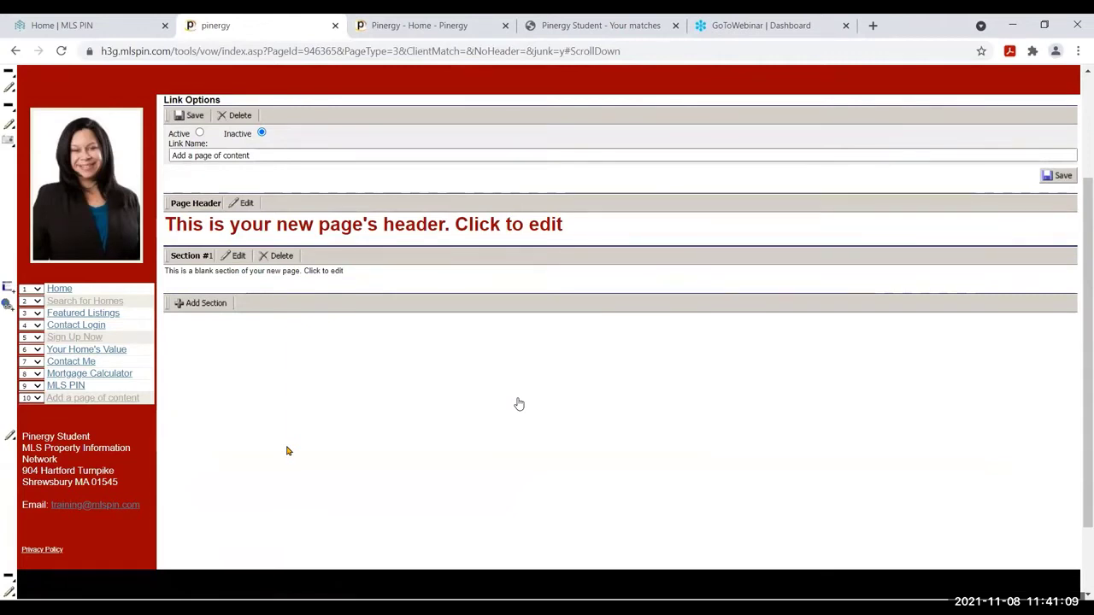
Open the IDX Search Area window, listing Essex County towns, from Search for Homes
mouse_move(79, 310)
left_mouse_down()
mouse_move(137, 304)
mouse_move(89, 305)
left_mouse_up()
left_click(89, 305)
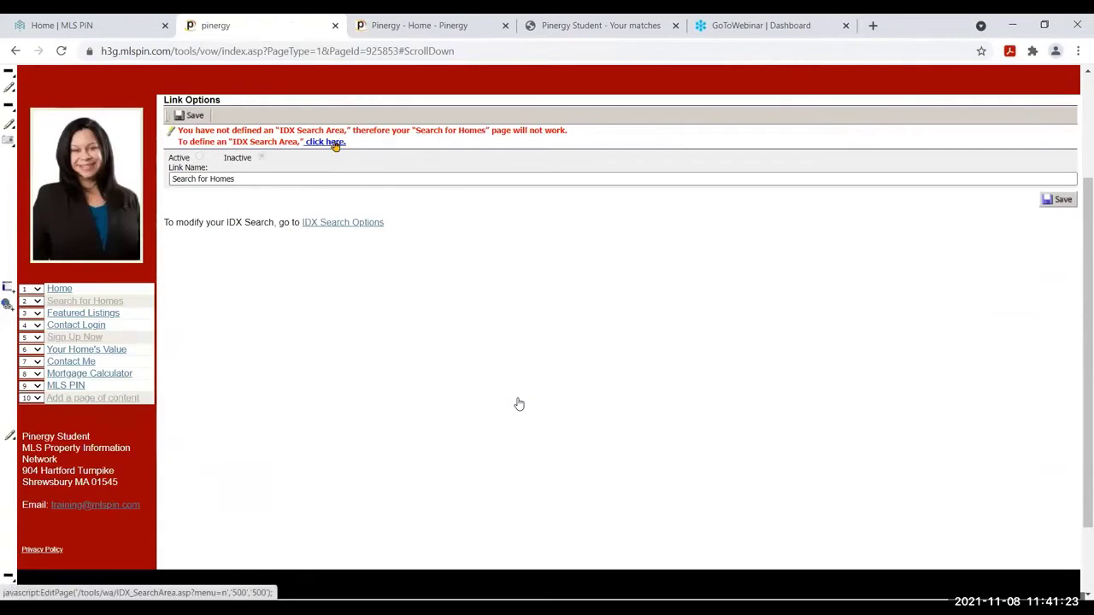
left_click(334, 142)
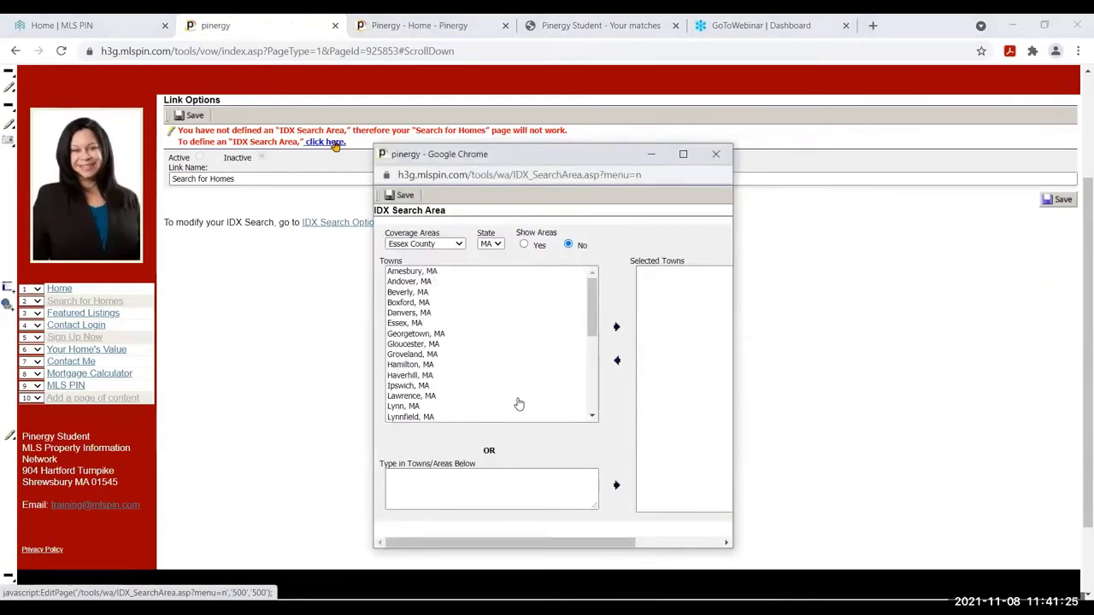
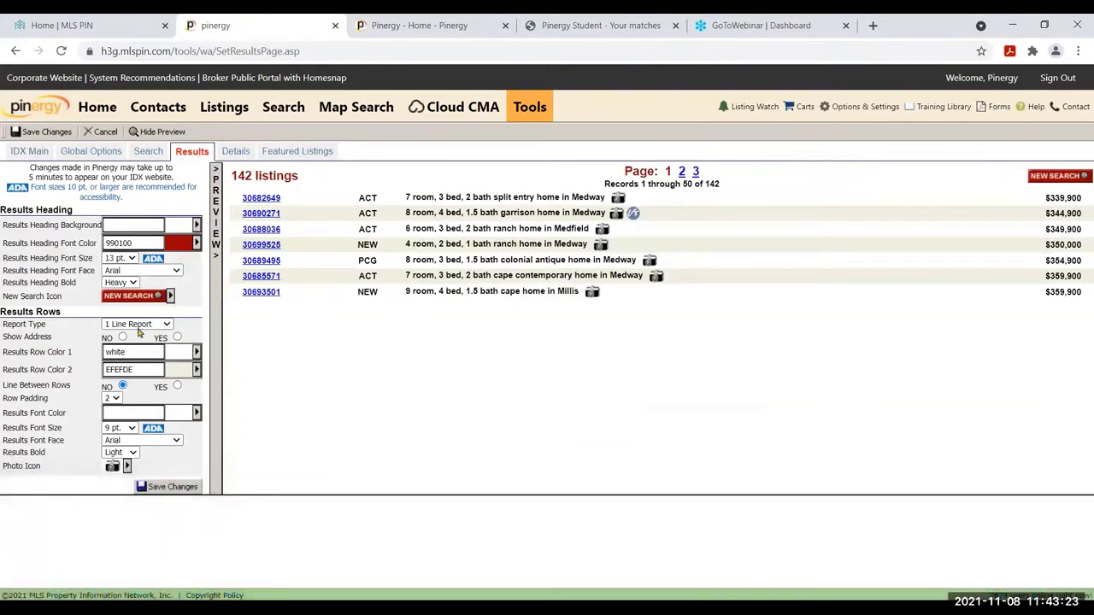
Switch the IDX results Report Type to Summary Photo
left_click_drag(47, 325, 1, 325)
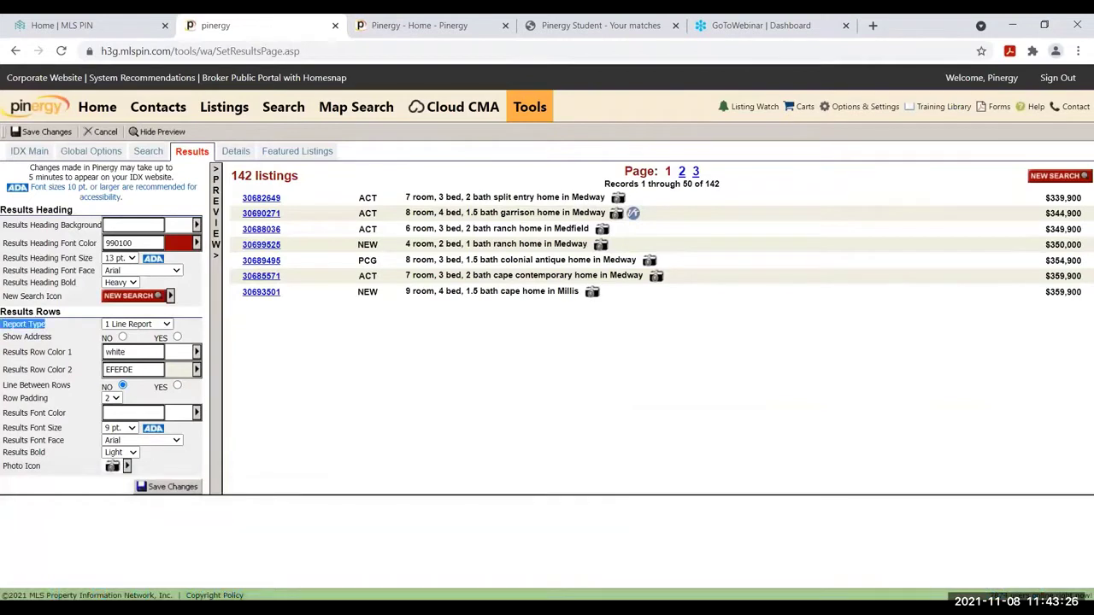
left_click(167, 326)
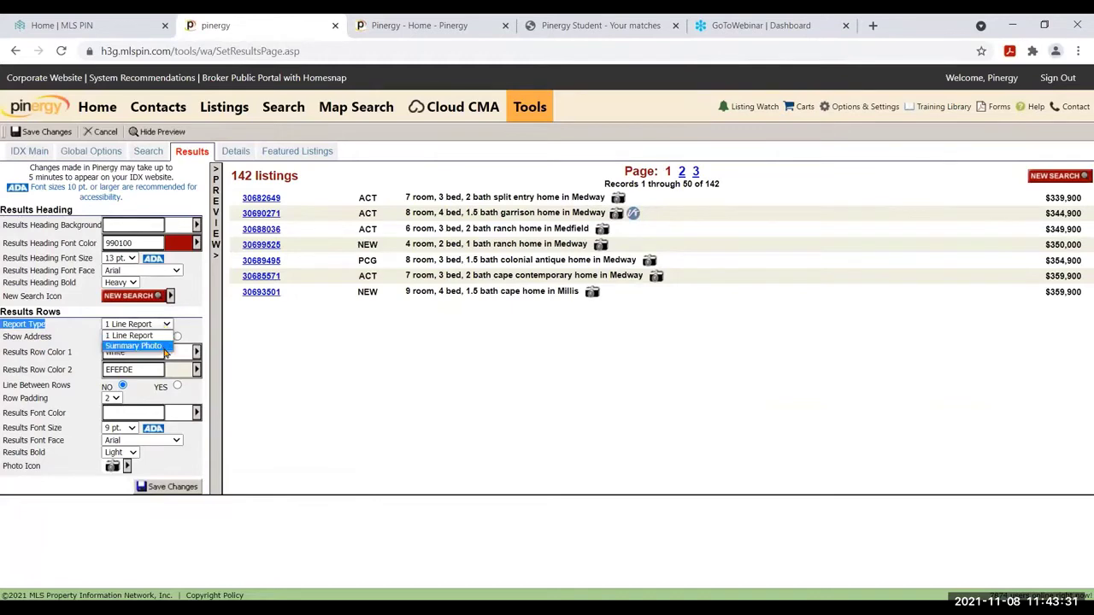
left_click(165, 349)
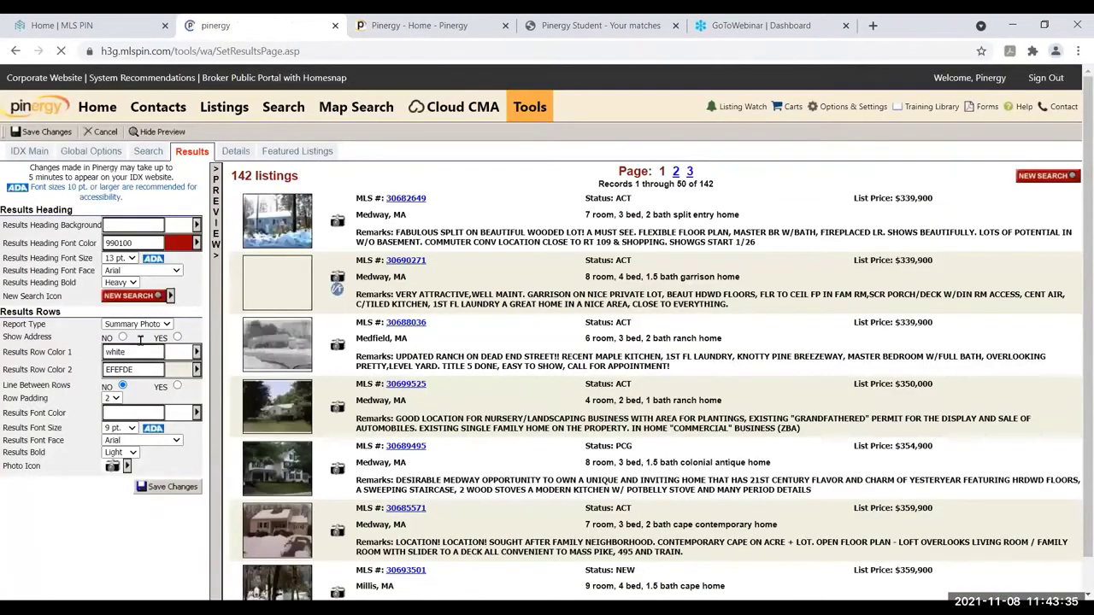
Set Show Address to YES and save the IDX results settings
left_click_drag(53, 338, 5, 336)
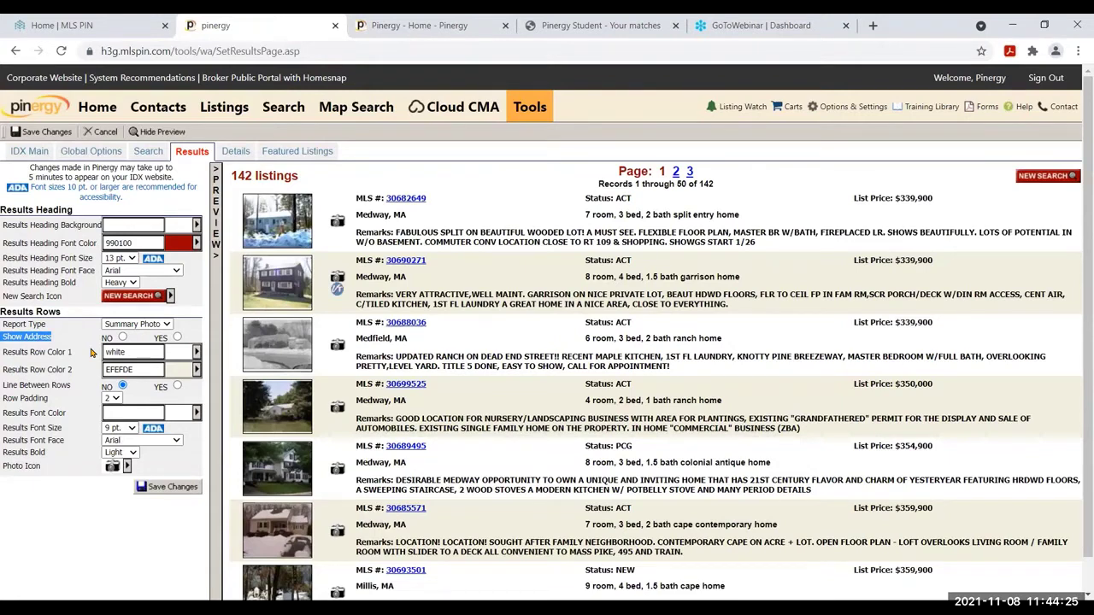
left_click(177, 337)
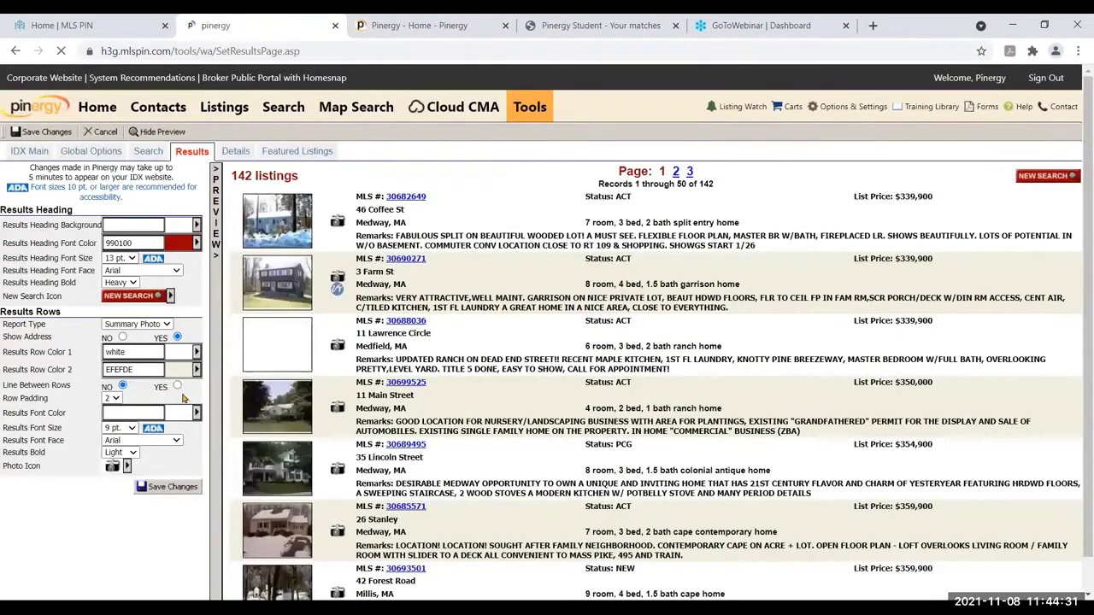
left_click(163, 487)
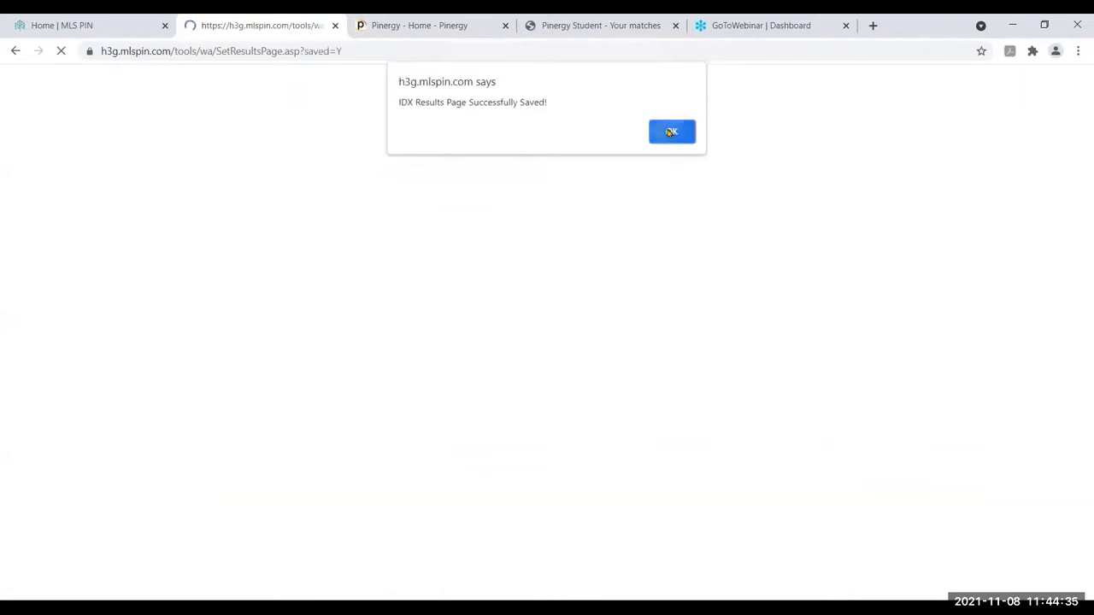
left_click(671, 132)
left_click(229, 157)
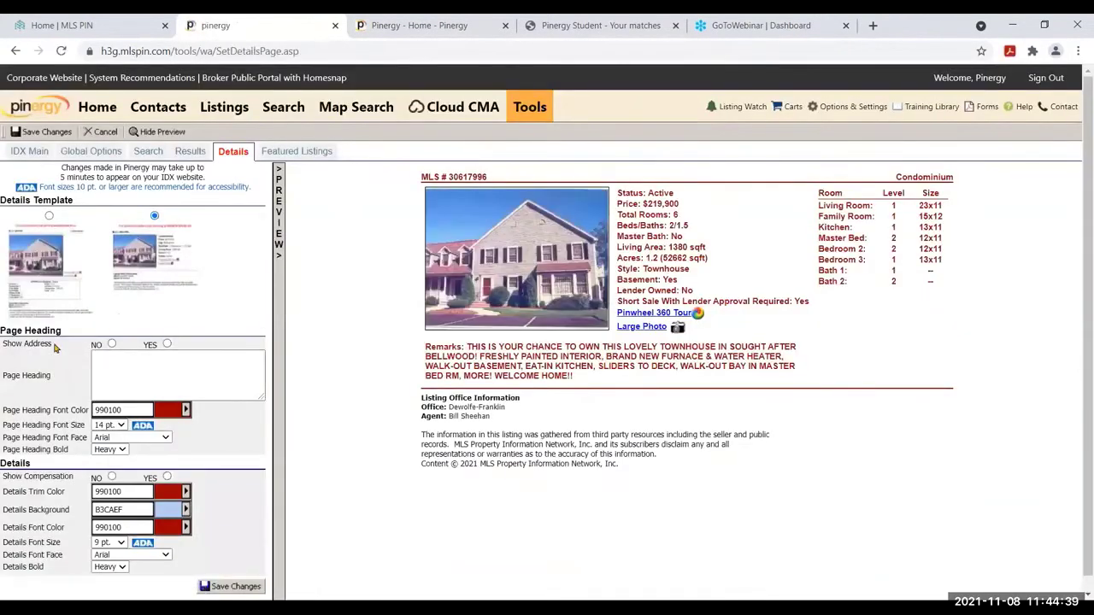
Set Details Show Address to YES, pick the first Details Template, and save
left_click_drag(56, 349, 1, 351)
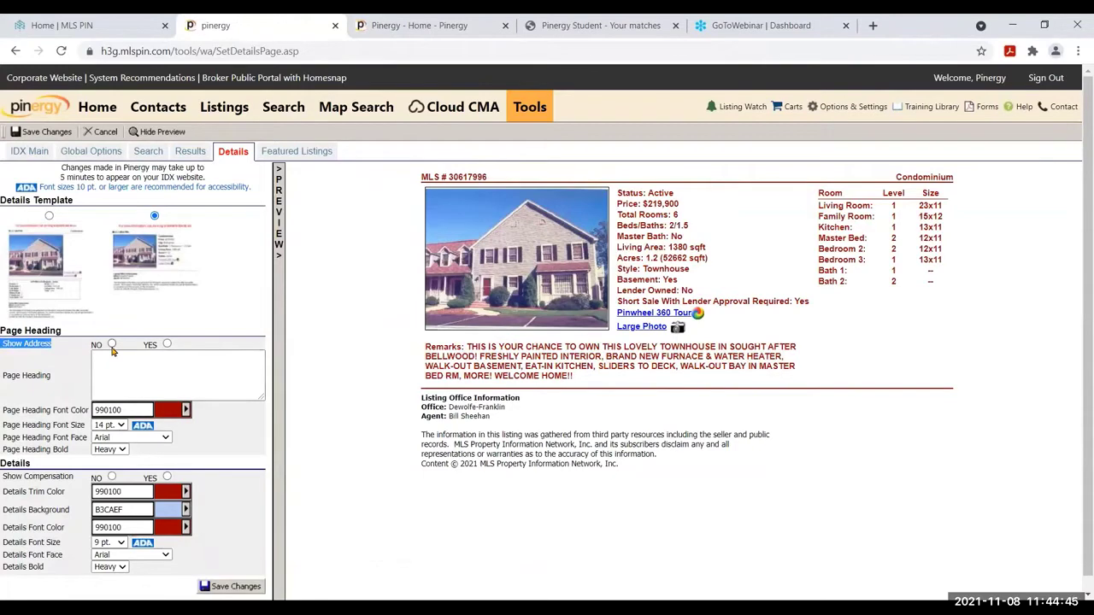
left_click(166, 345)
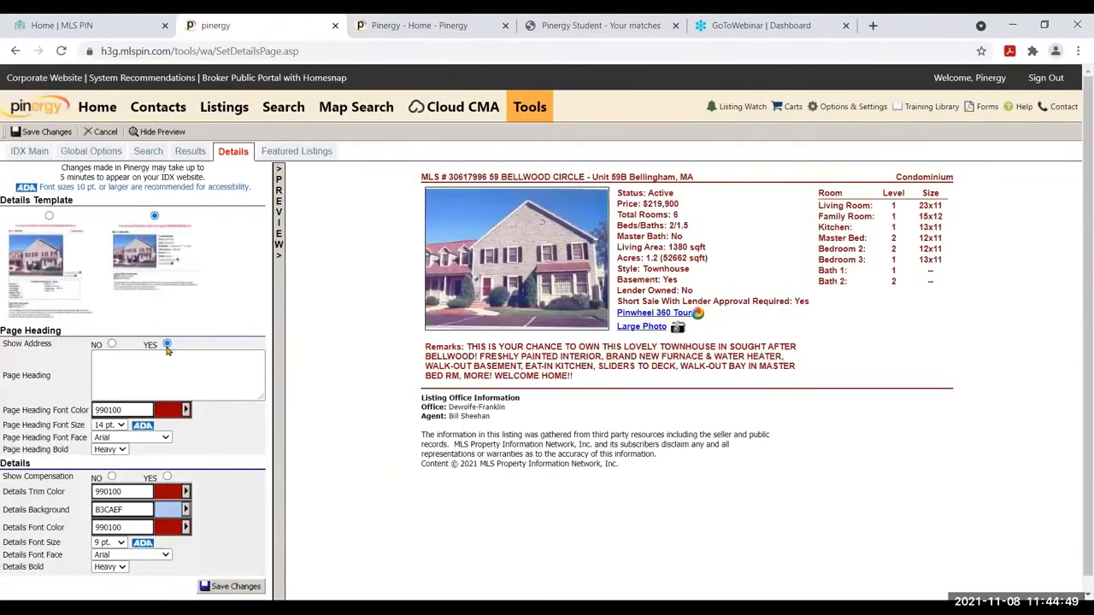
left_click(49, 216)
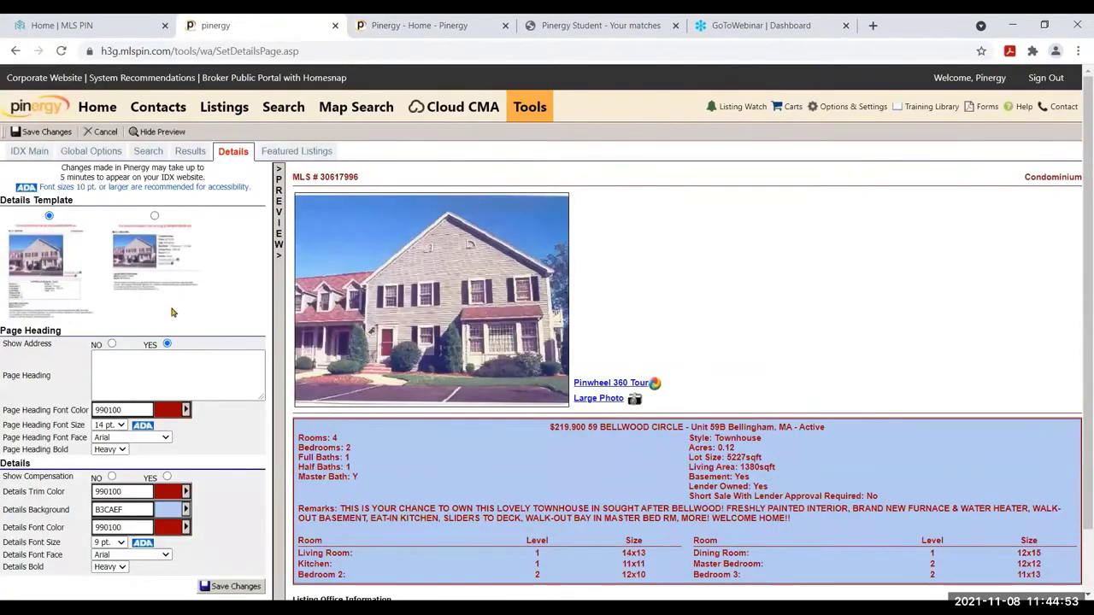
left_click(19, 133)
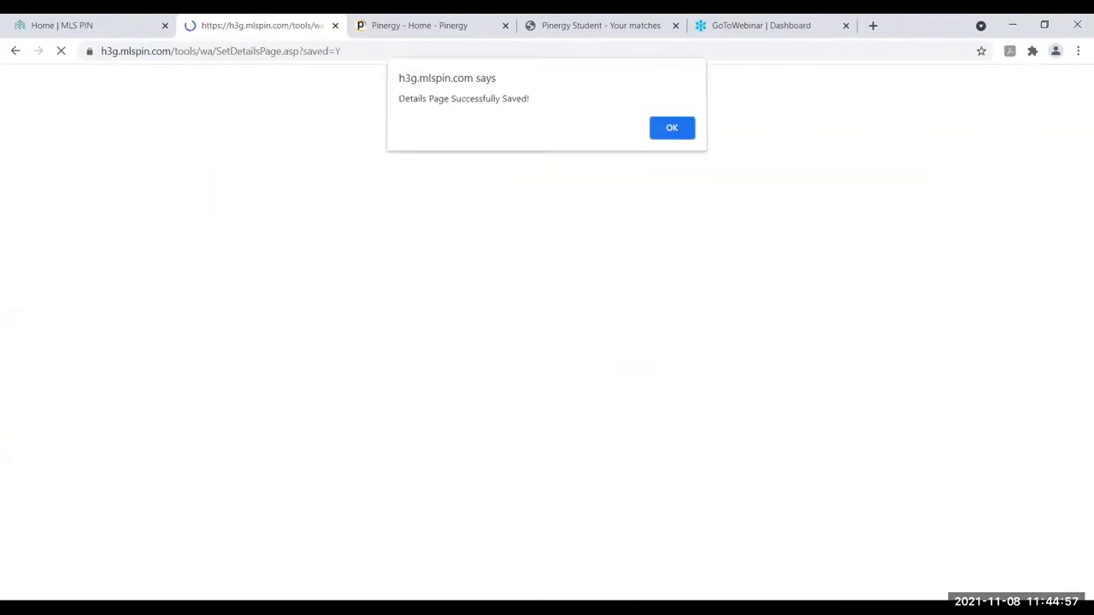
key("Return")
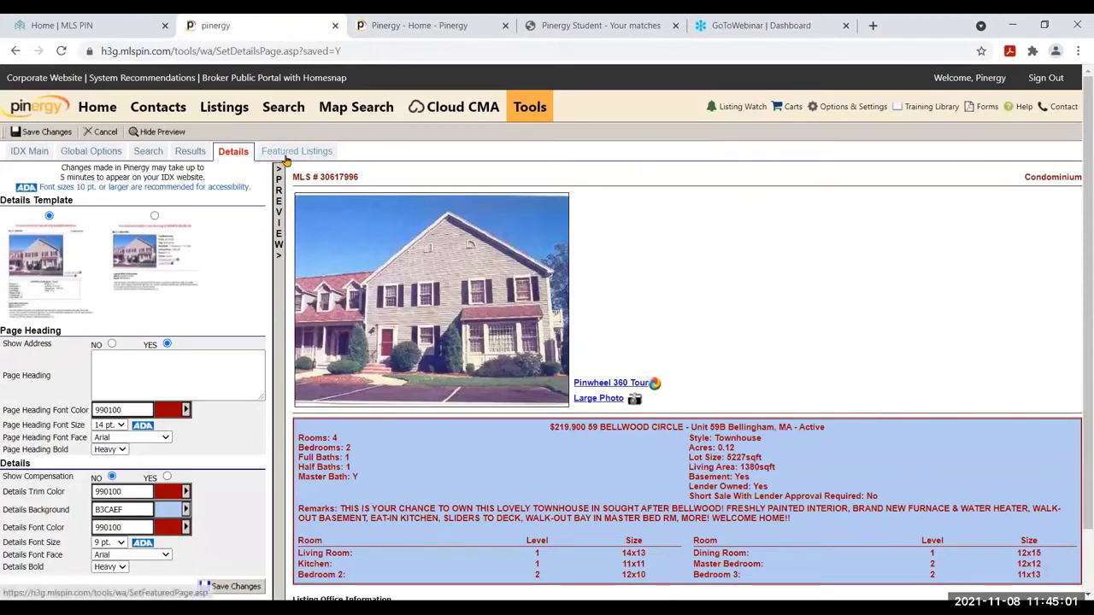
Open Featured Listings settings, then switch to the Pinergy Student - Your matches tab
left_click(294, 151)
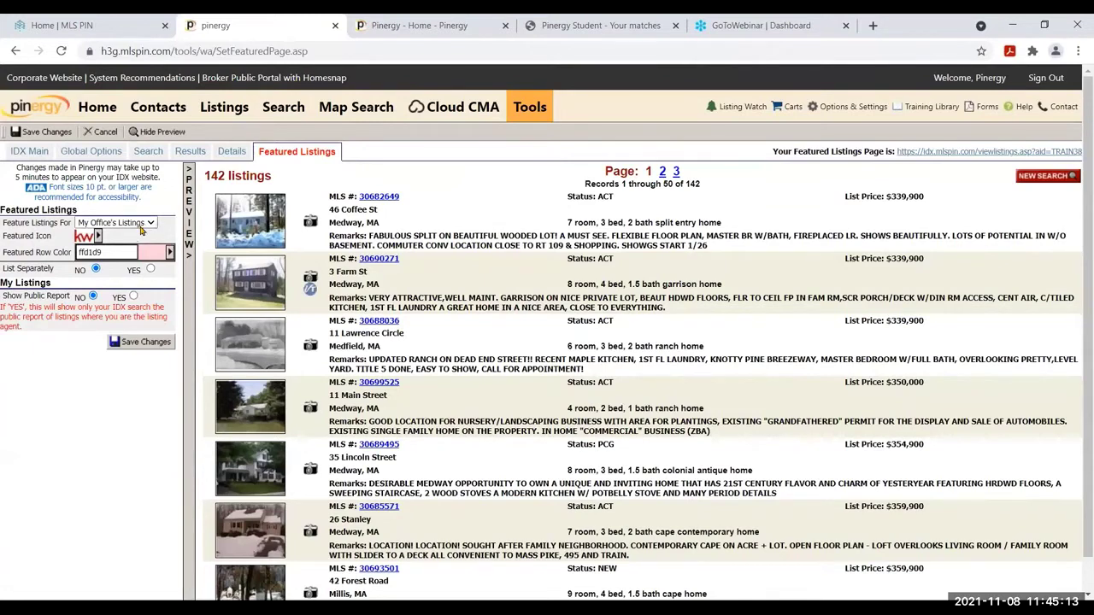
left_click(558, 24)
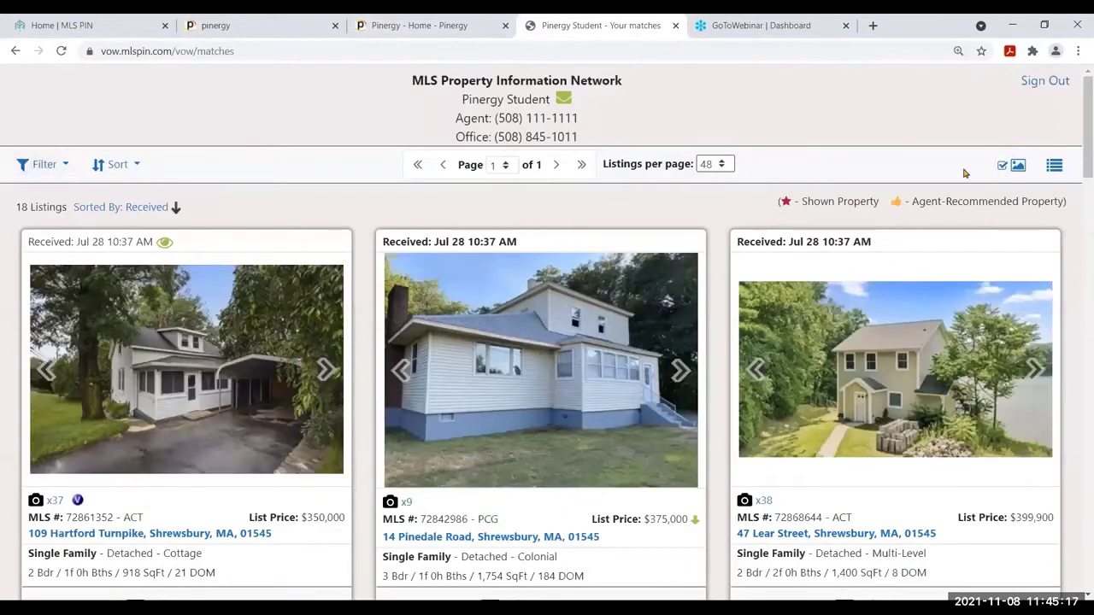
Display the client's matches in list view, then return to the Pinergy tab
left_click(1054, 165)
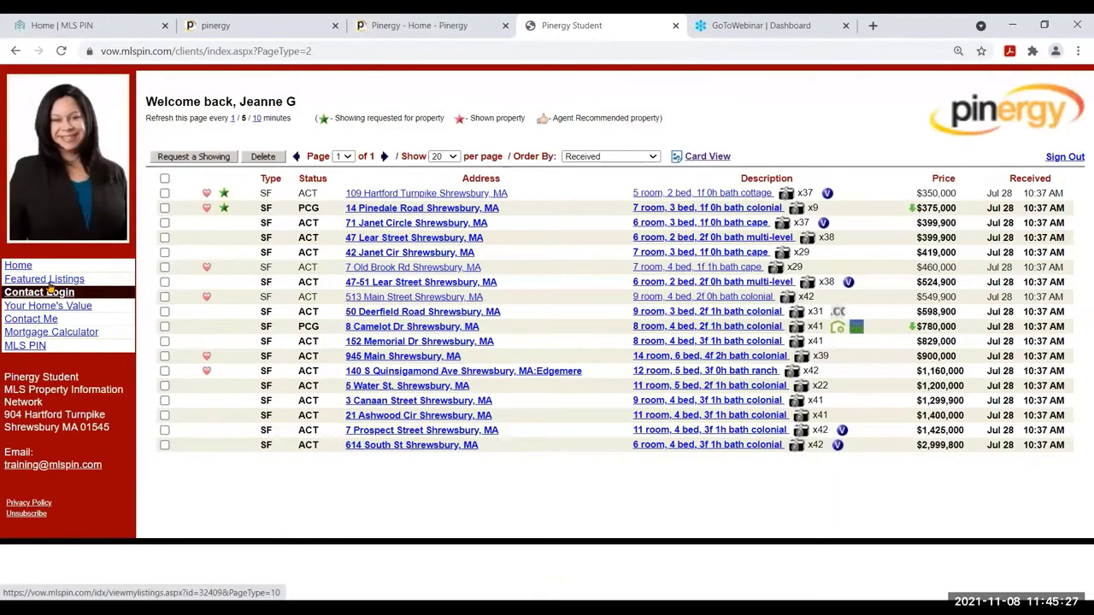
left_click(252, 19)
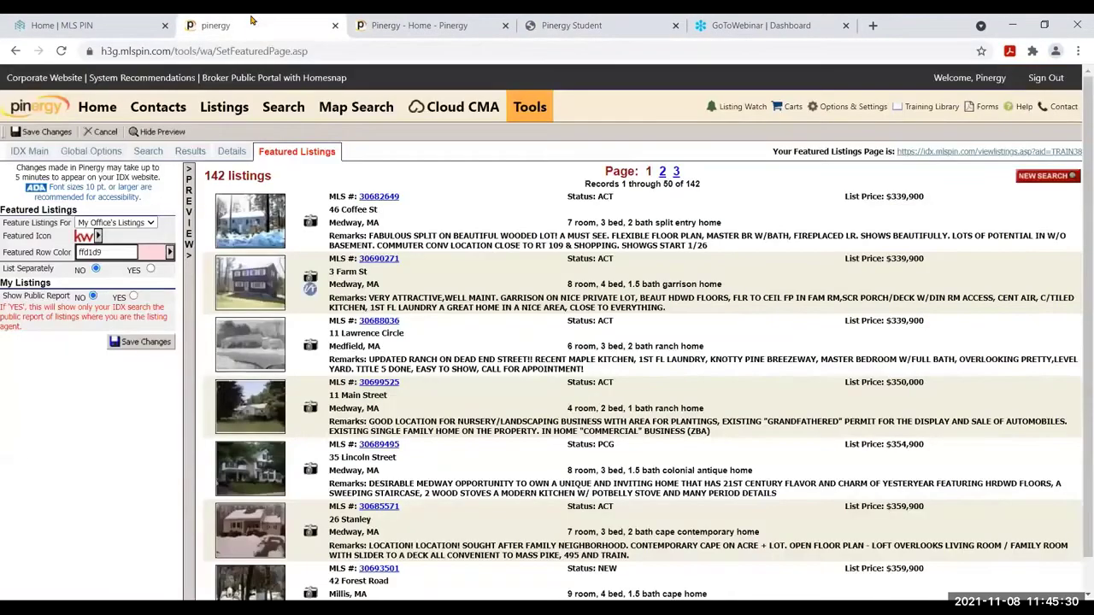
Set Feature Listings For to My Firm's Listings with List Separately set to YES
left_click(149, 223)
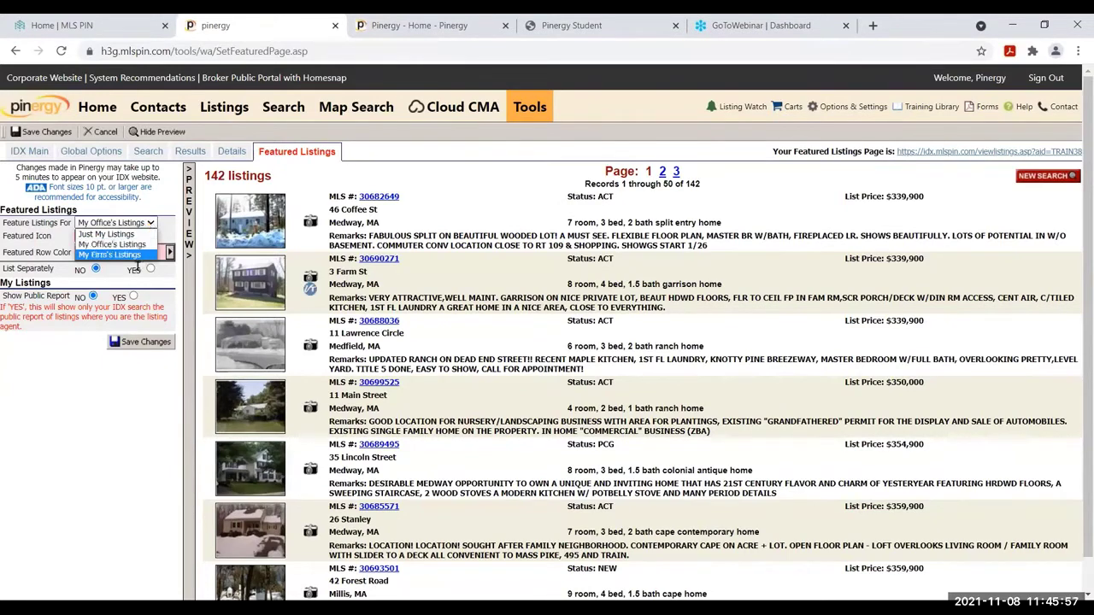
left_click(135, 255)
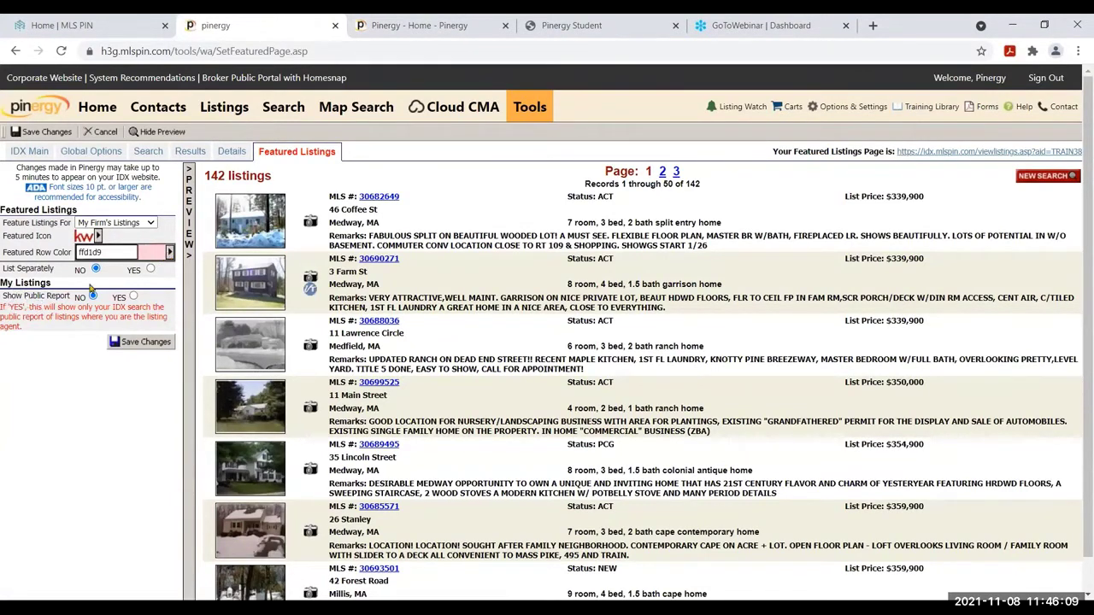
left_click(151, 271)
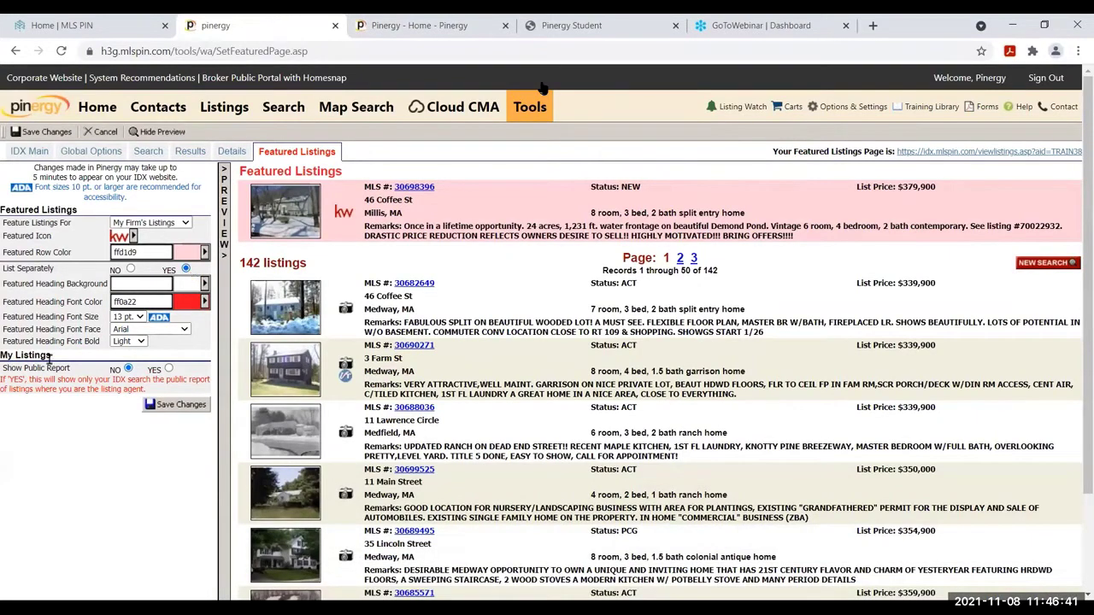
left_click_drag(74, 368, 2, 369)
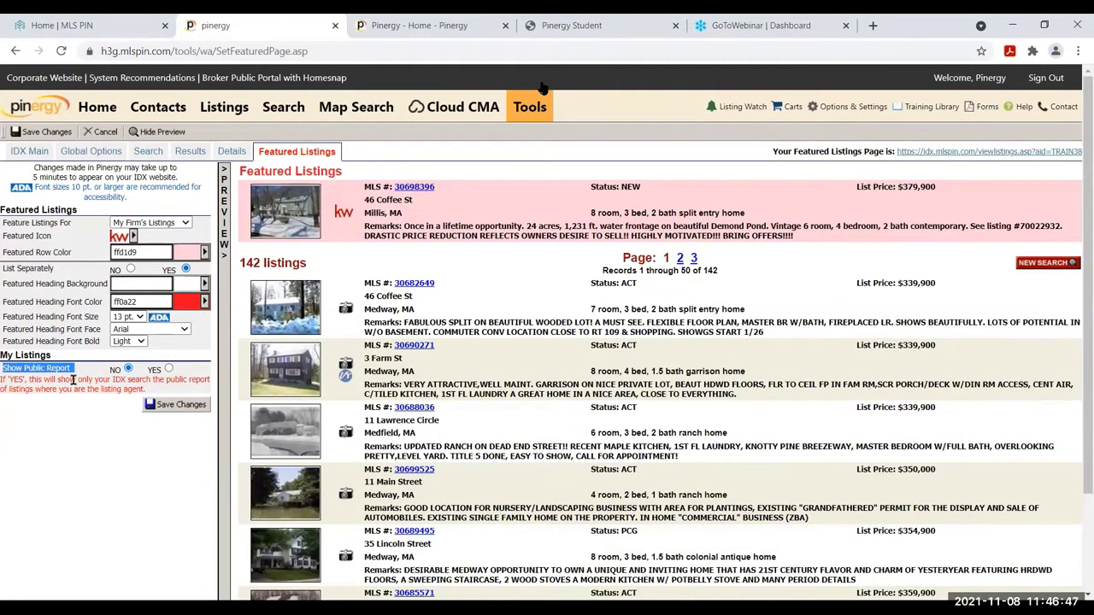
Set Show Public Report to YES and go to the Details settings page
left_click(168, 370)
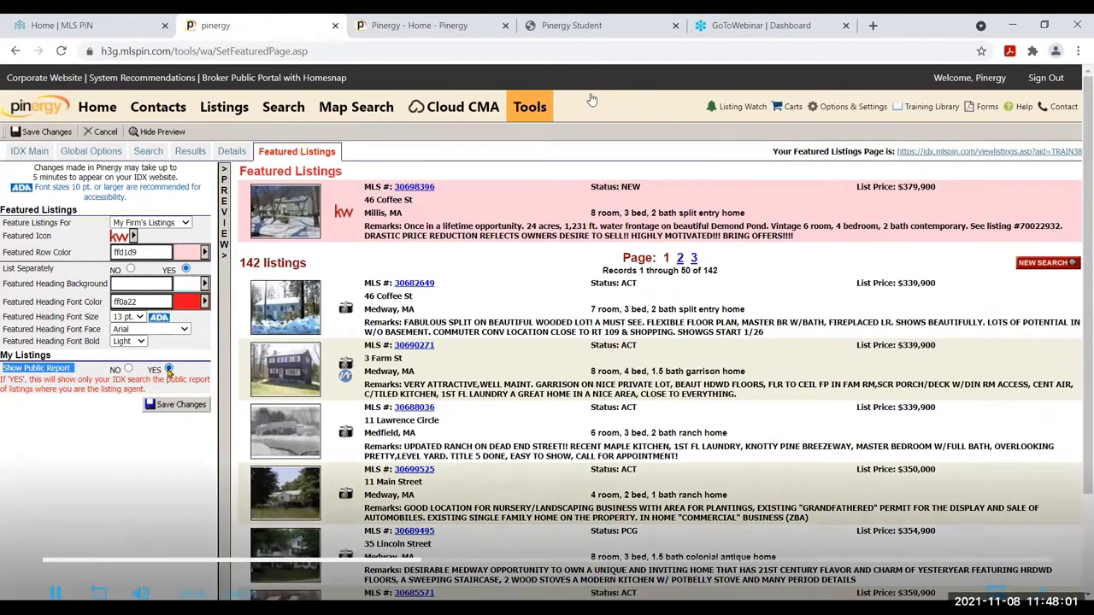
left_click(229, 150)
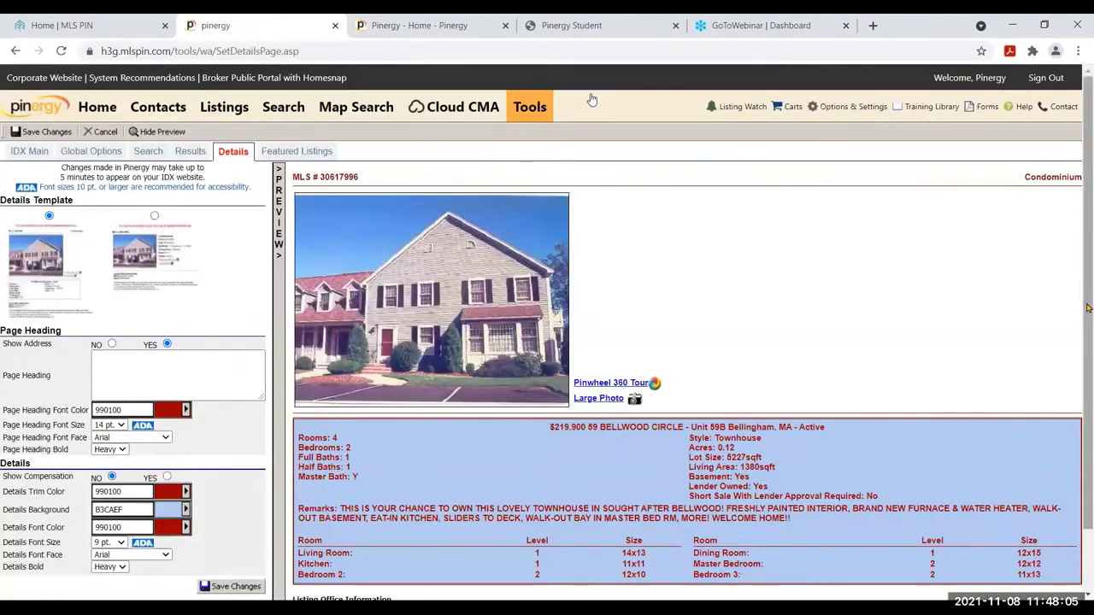
Highlight the Listing Office Information in the Details preview, then return to Featured Listings
scroll(1088, 308, "down", 1)
left_click_drag(363, 552, 293, 530)
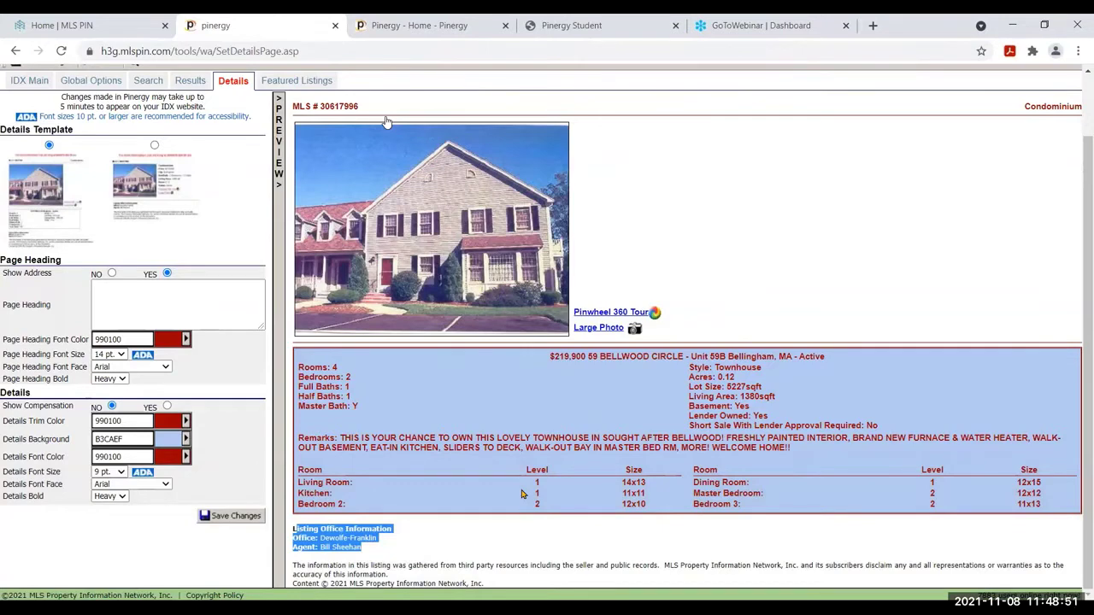
left_click(296, 81)
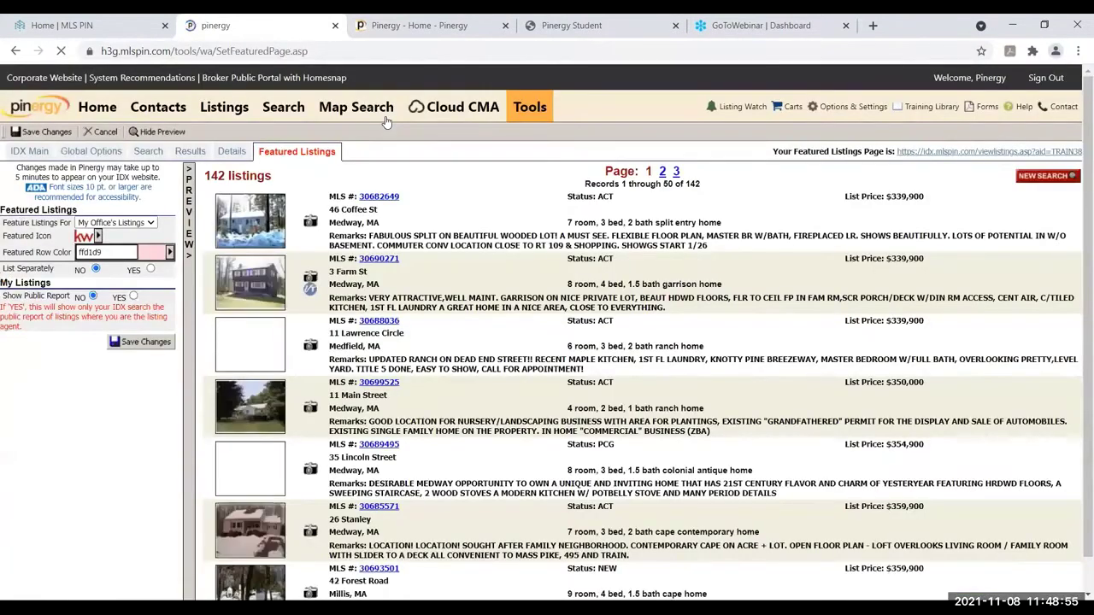
Select YES for Show Public Report on the Featured Listings page
left_click(133, 297)
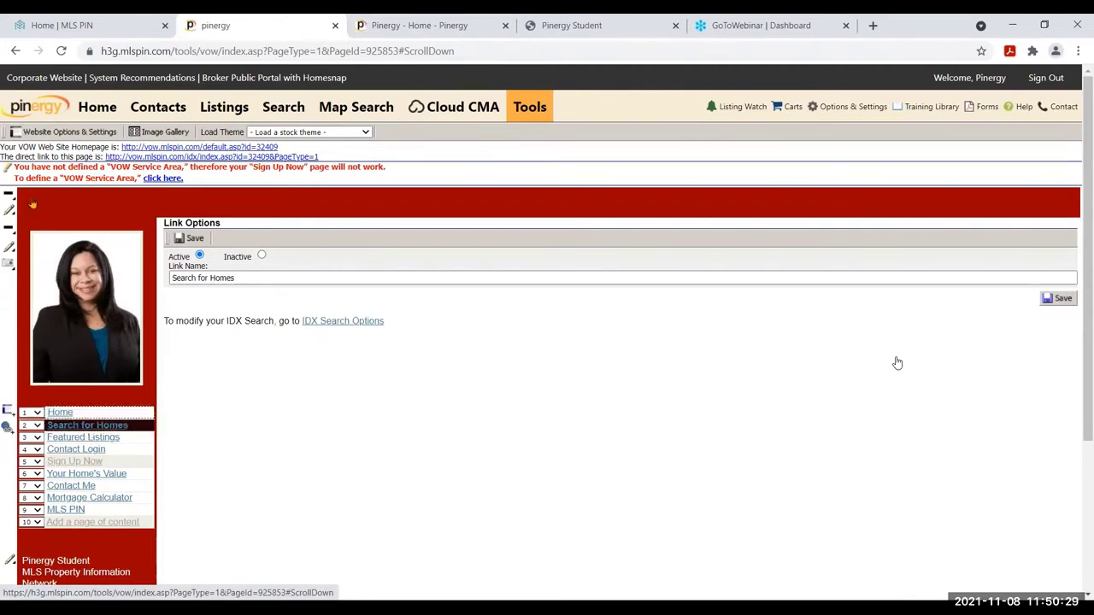
Open the VOW homepage link (vow.mlspin.com/default.asp?id=32409) in a new tab
left_click(173, 147)
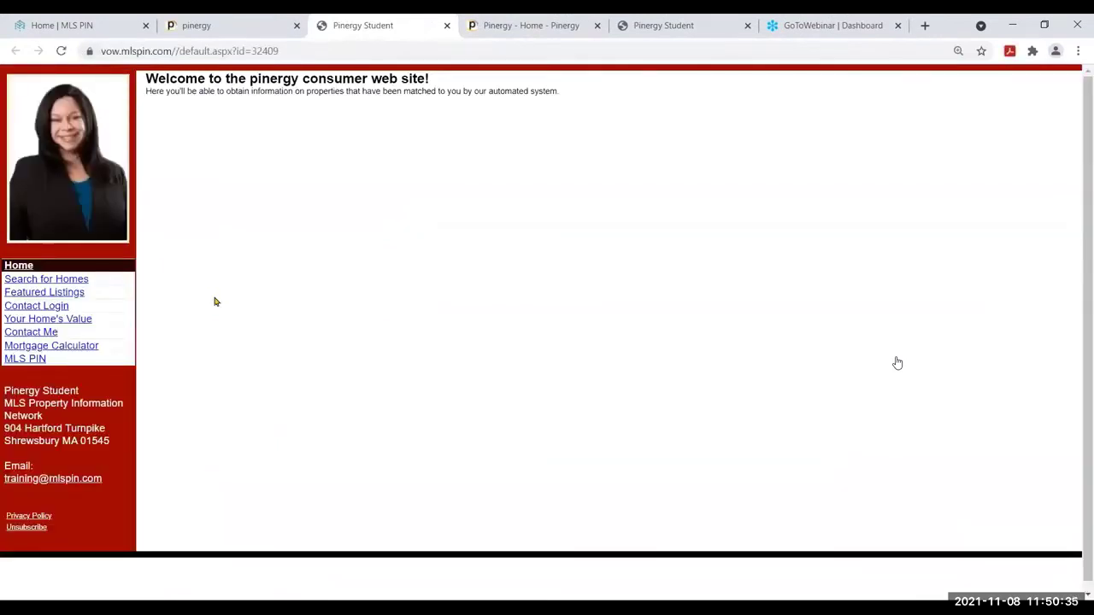
Visit the consumer site's MLS PIN page, select its web address, then return to the Pinergy editor
left_click(27, 362)
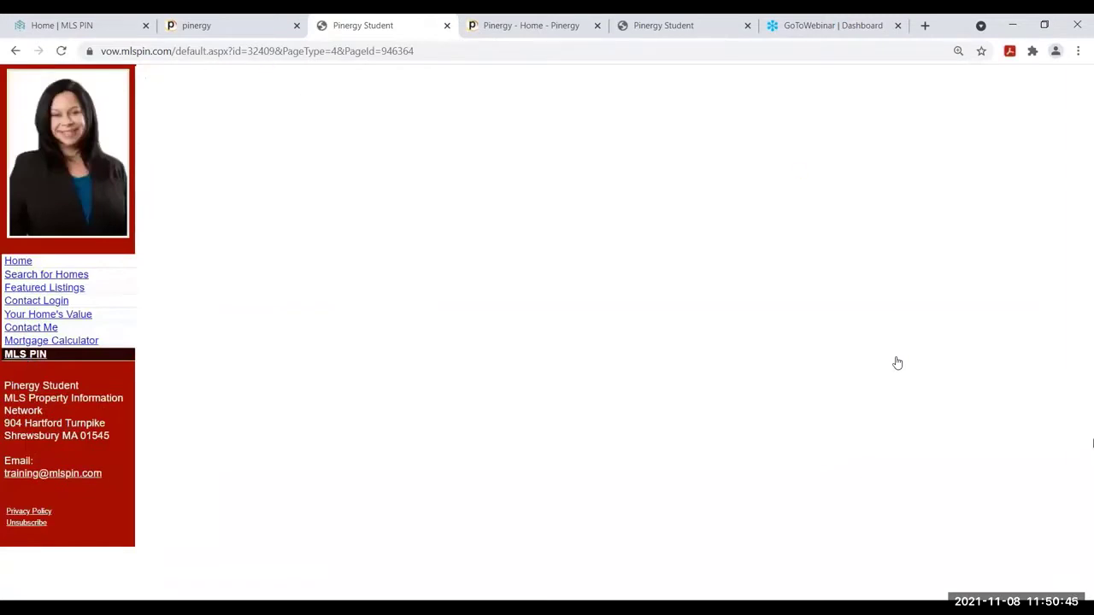
left_click(306, 53)
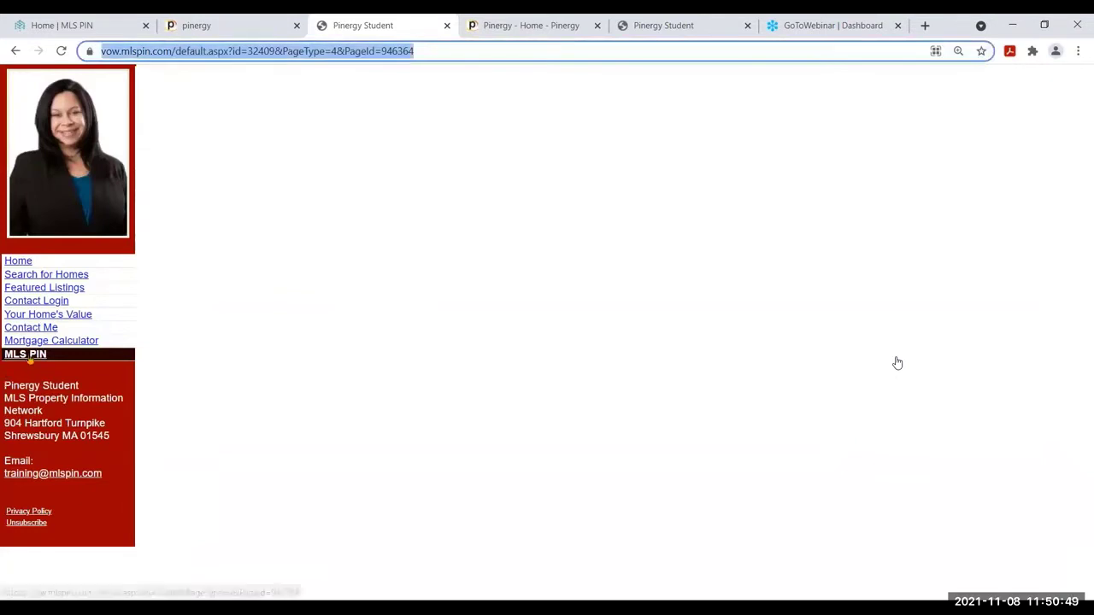
left_click(27, 355)
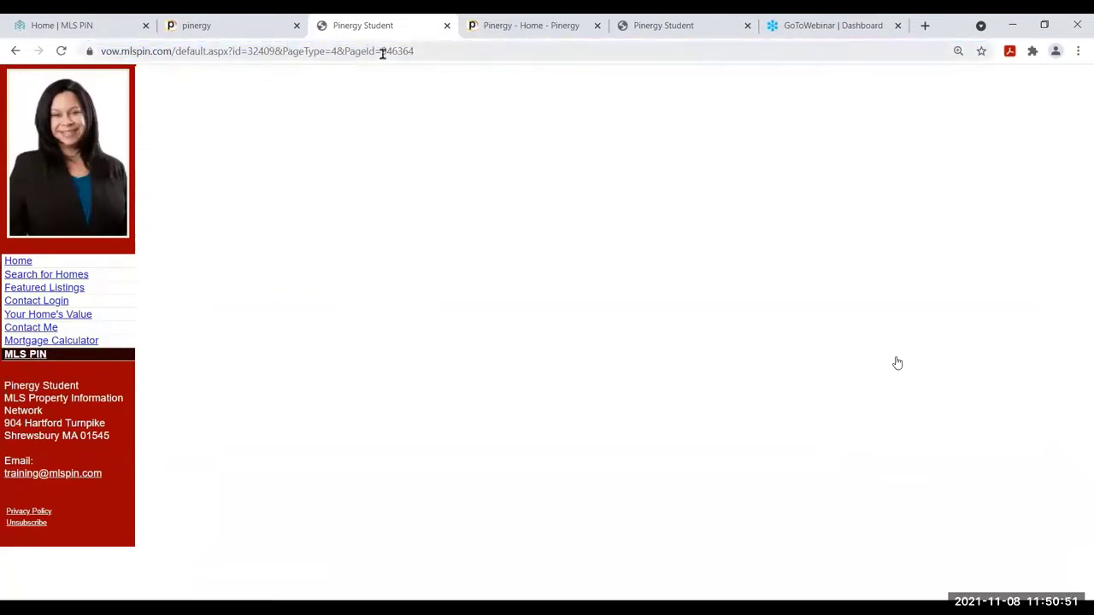
left_click(240, 21)
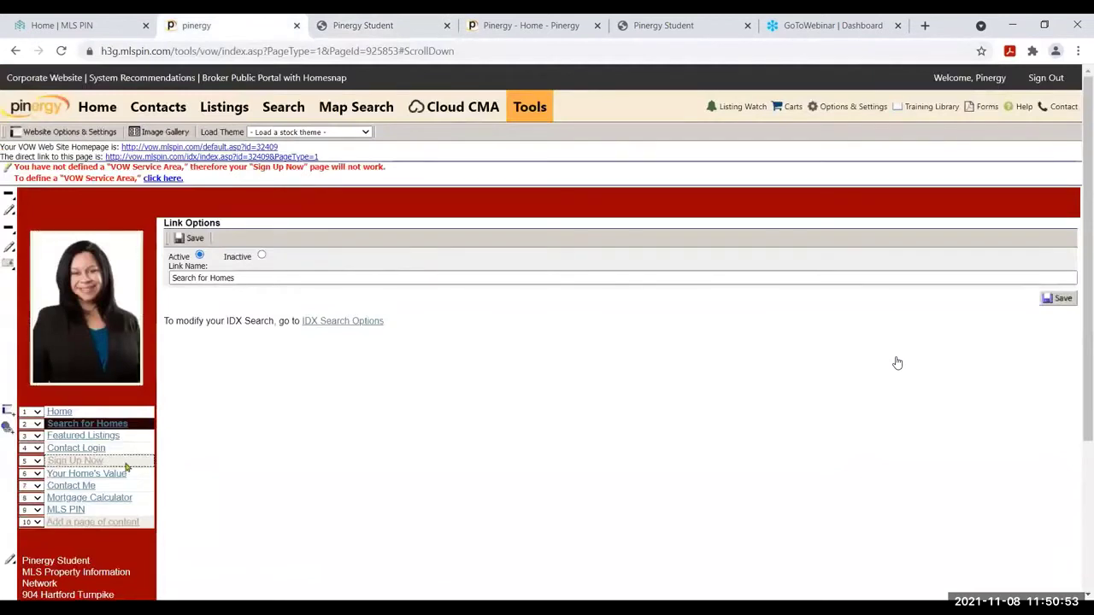
Set the MLS PIN page link to open in a new window
left_click(86, 511)
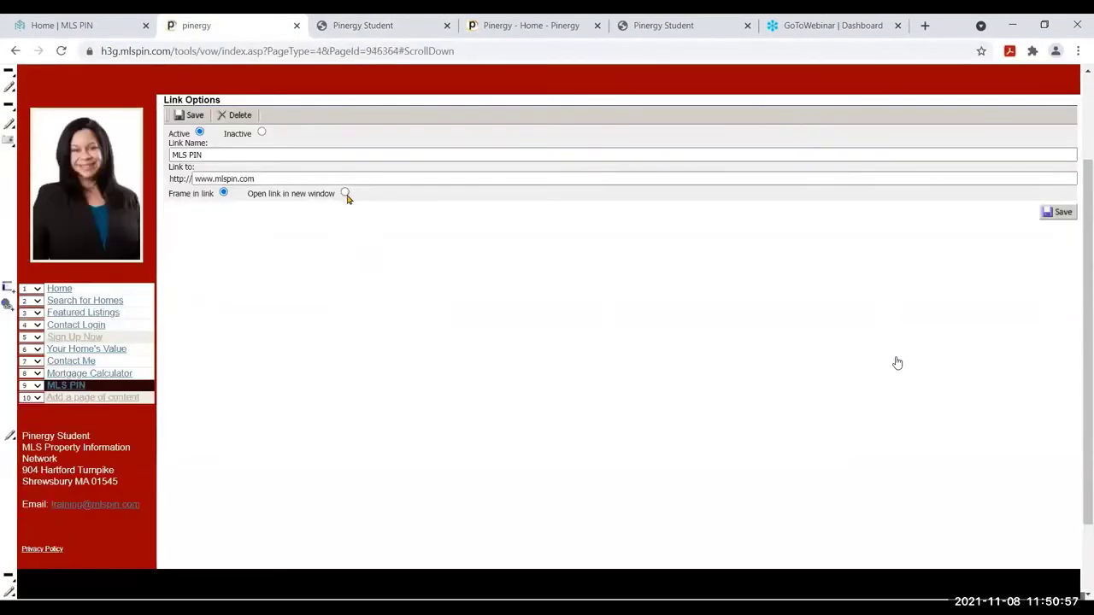
left_click(346, 193)
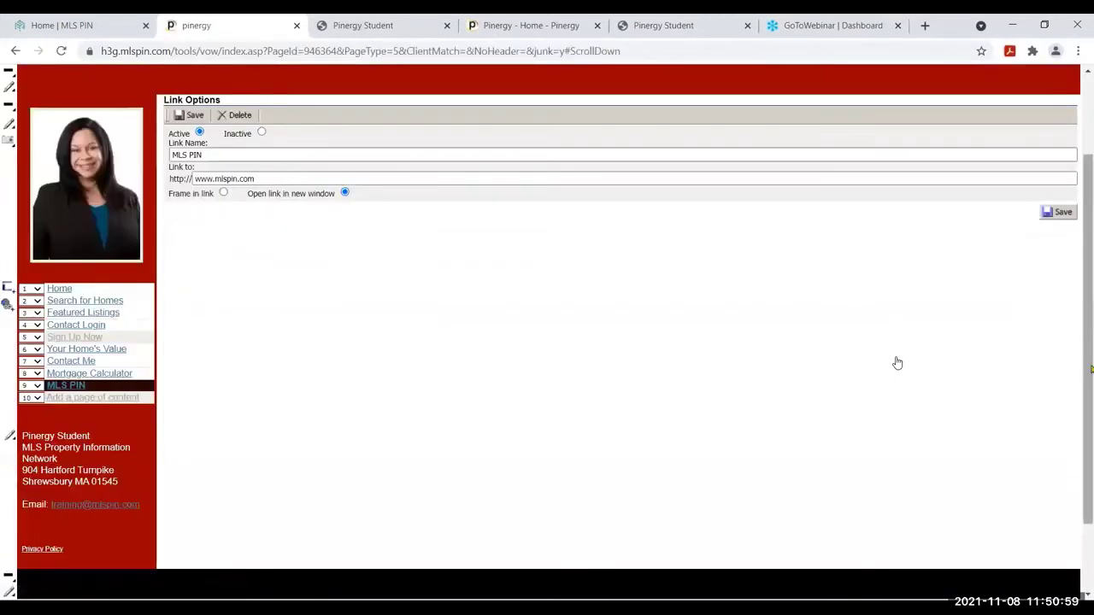
scroll(897, 364, "up", 2)
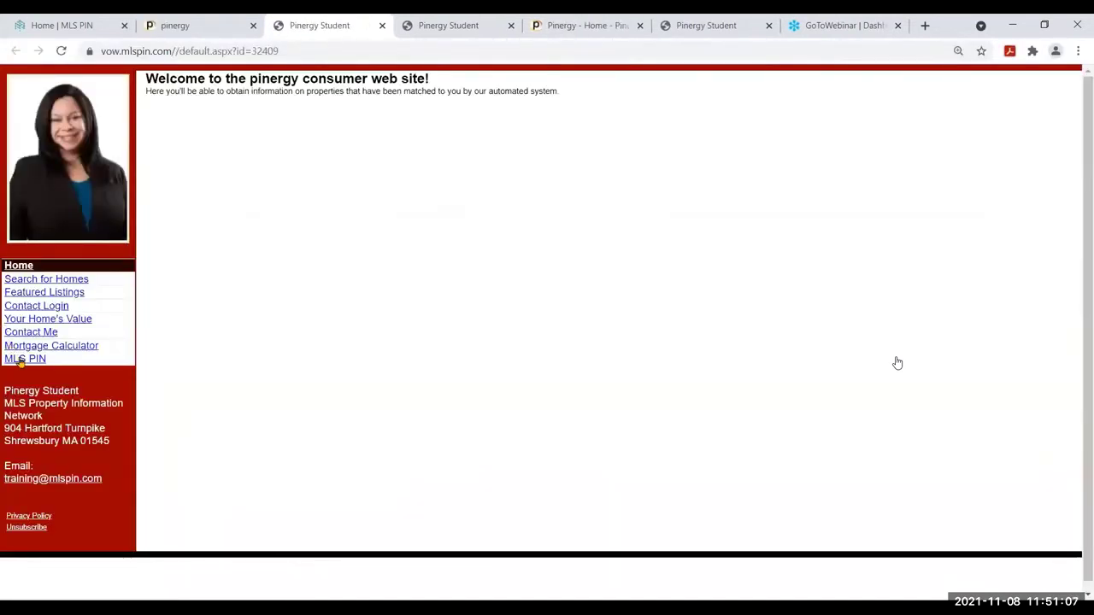
Test the MLS PIN link on the public VOW site, close the extra tab, and return to Home contacts
left_click(20, 360)
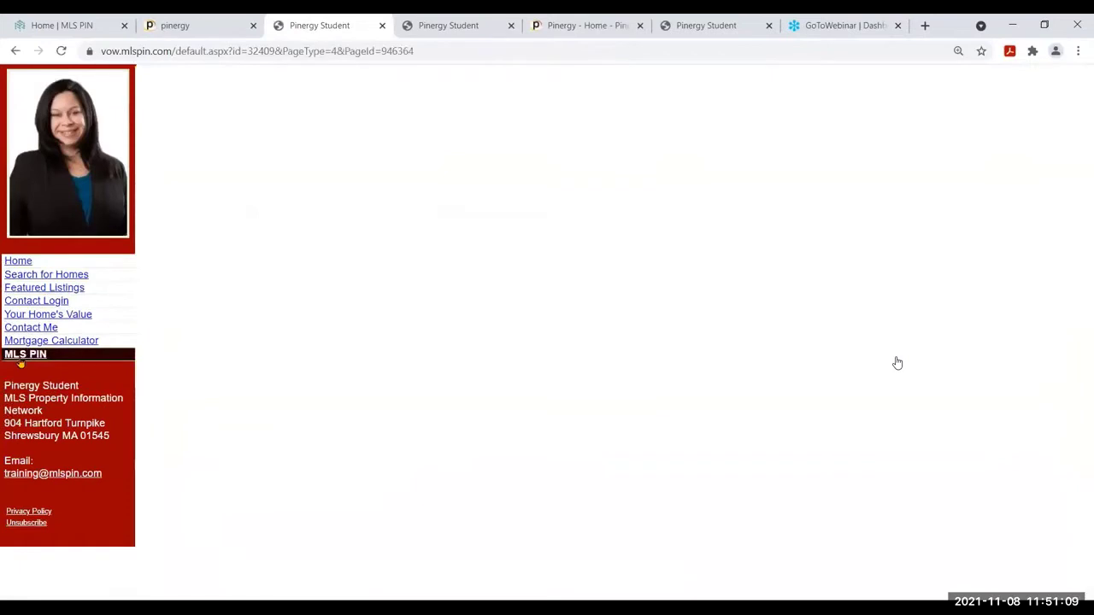
left_click(512, 27)
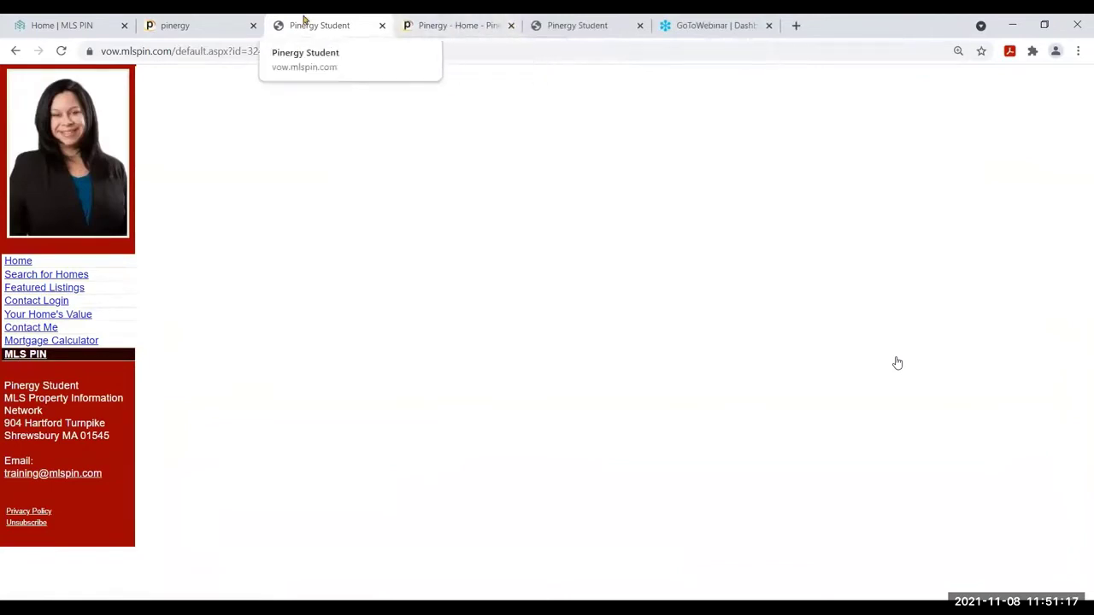
left_click(215, 26)
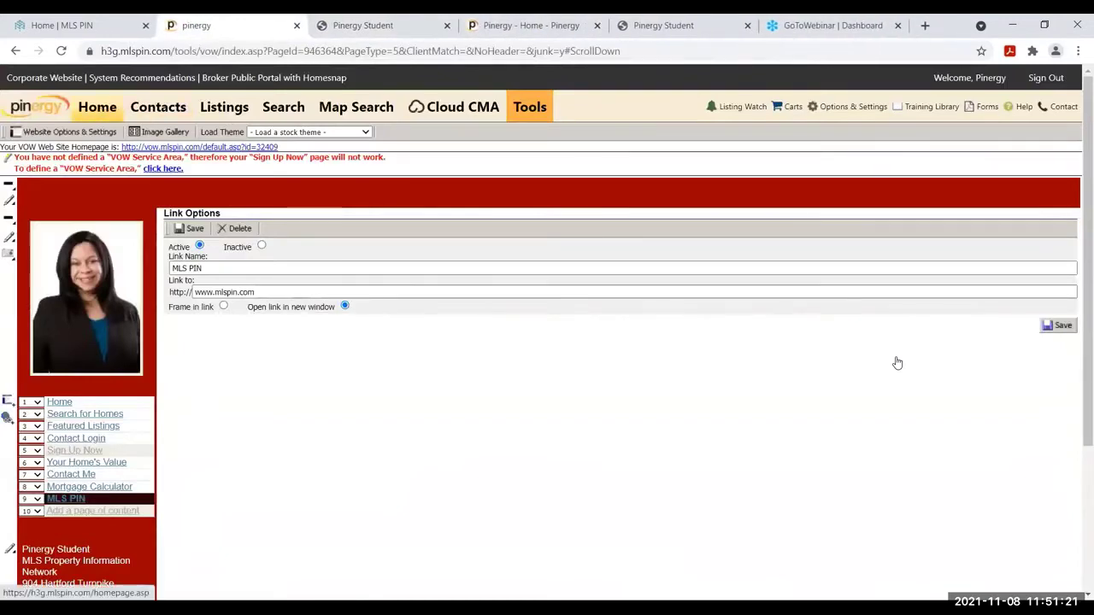
left_click(897, 363)
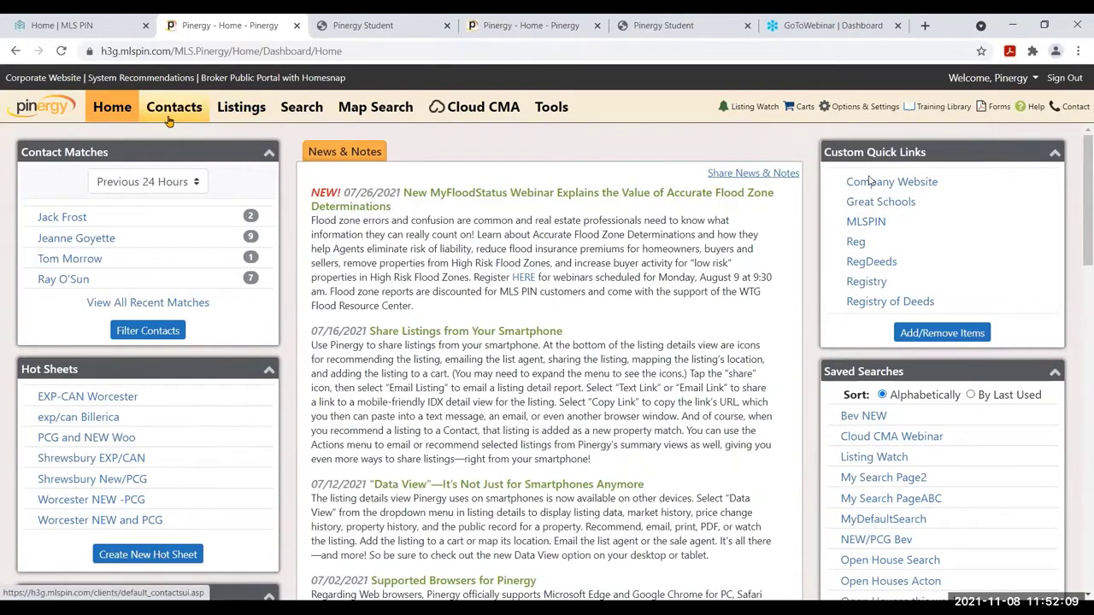
left_click(168, 119)
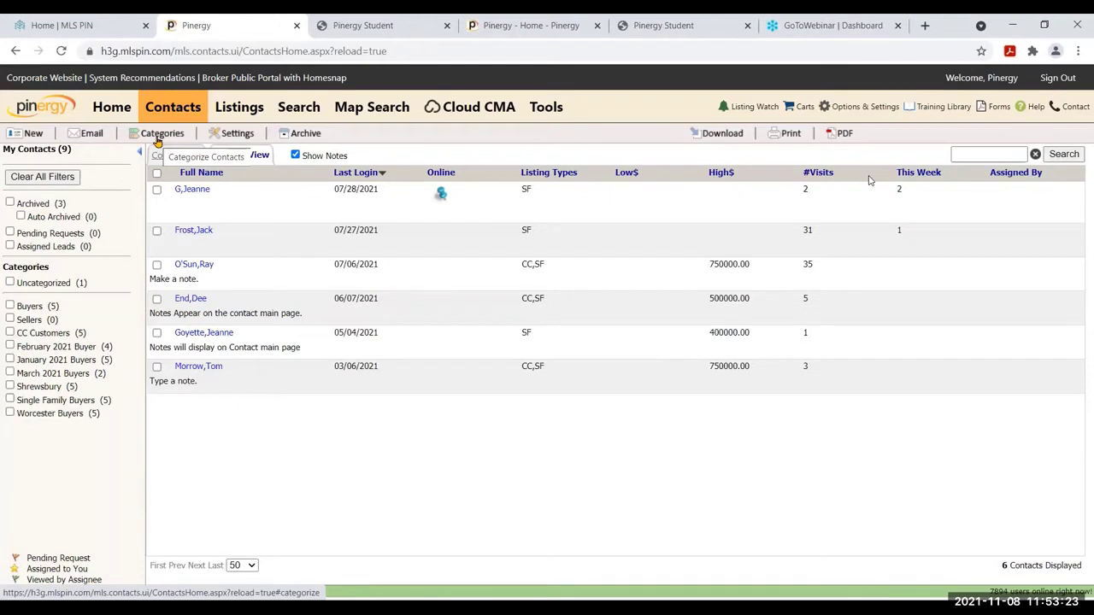
Filter contacts to March 2021 Buyers and Shrewsbury, select both results, and show the Email options
left_click(143, 142)
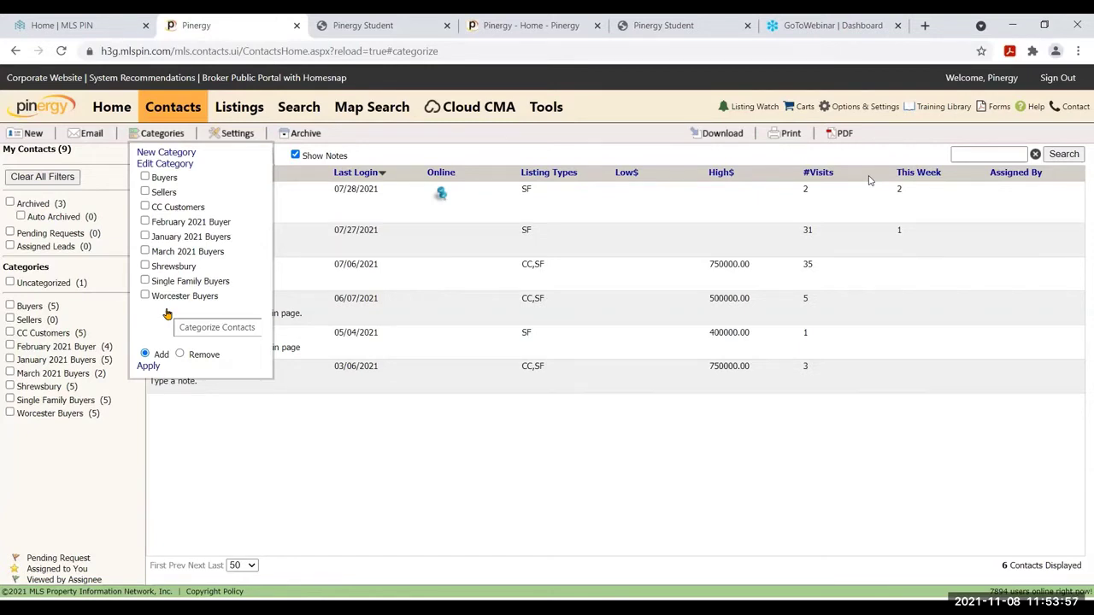
left_click(154, 135)
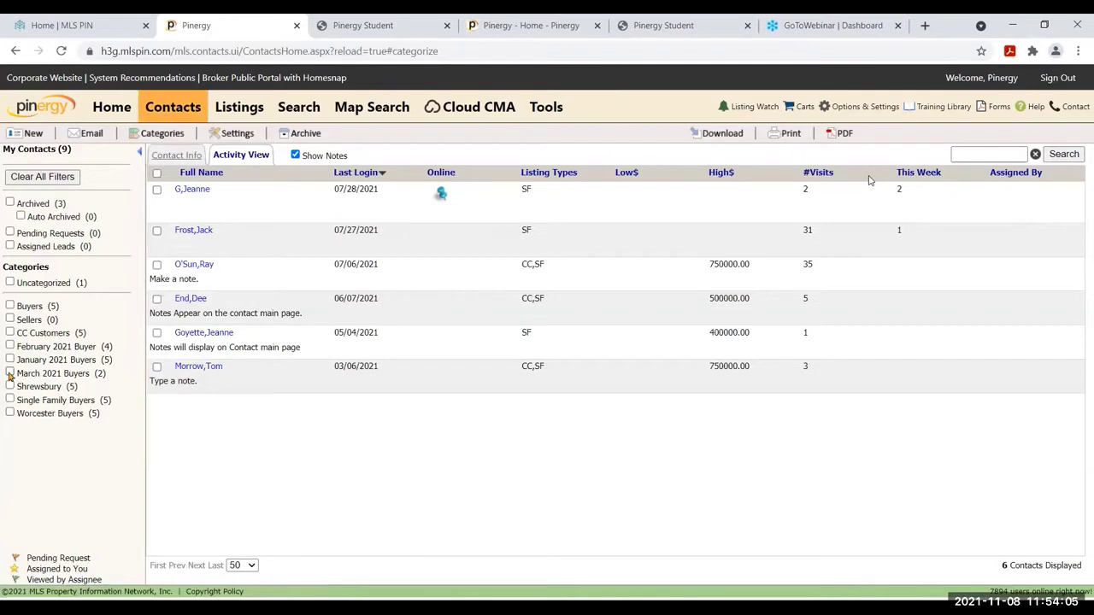
left_click(10, 373)
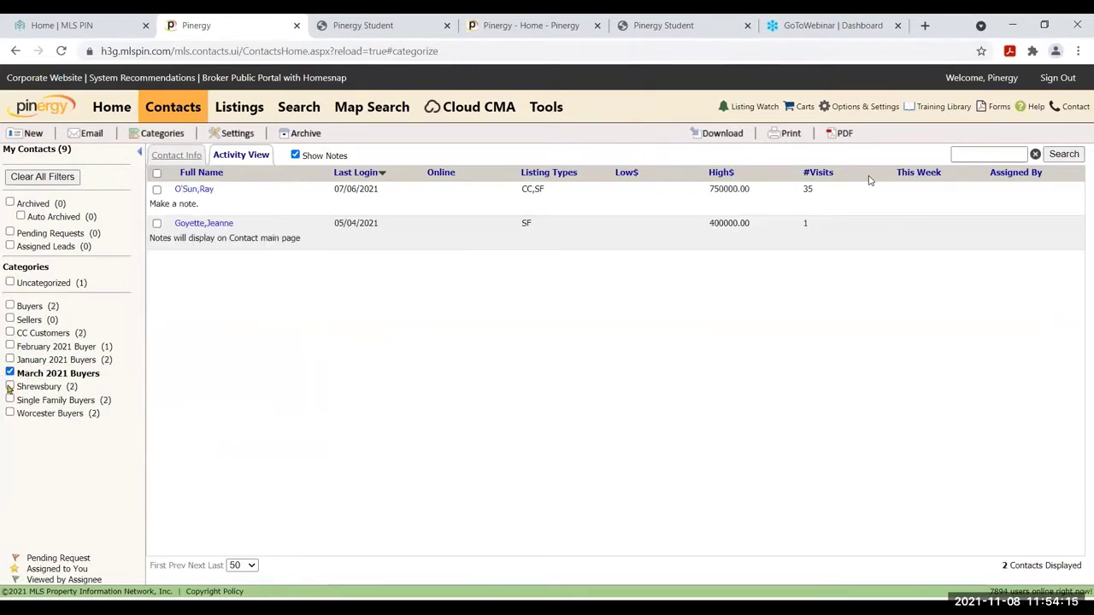
left_click(9, 388)
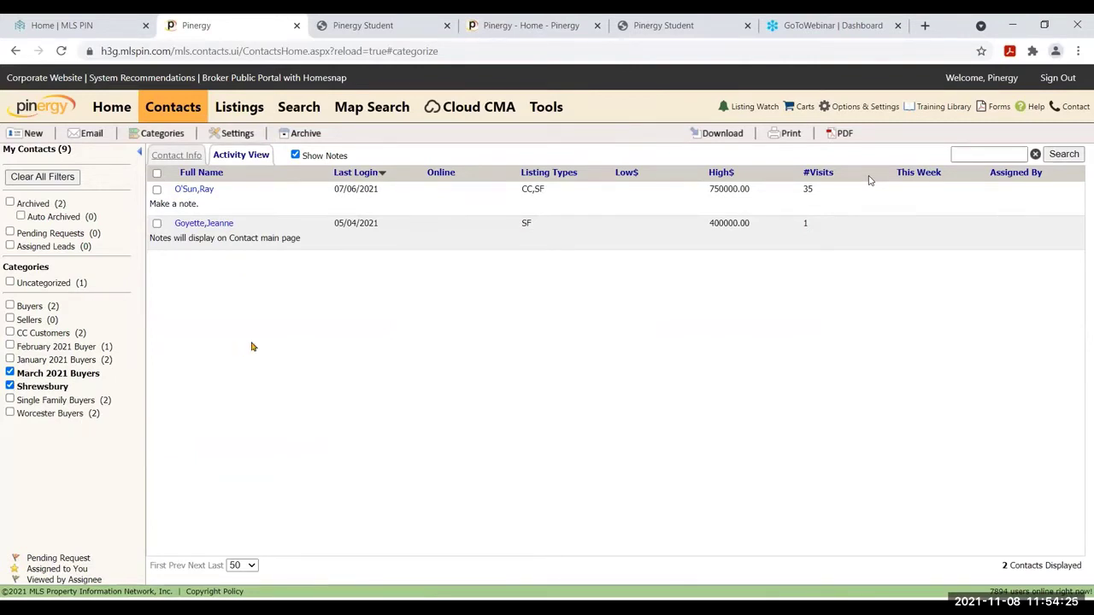
left_click(157, 175)
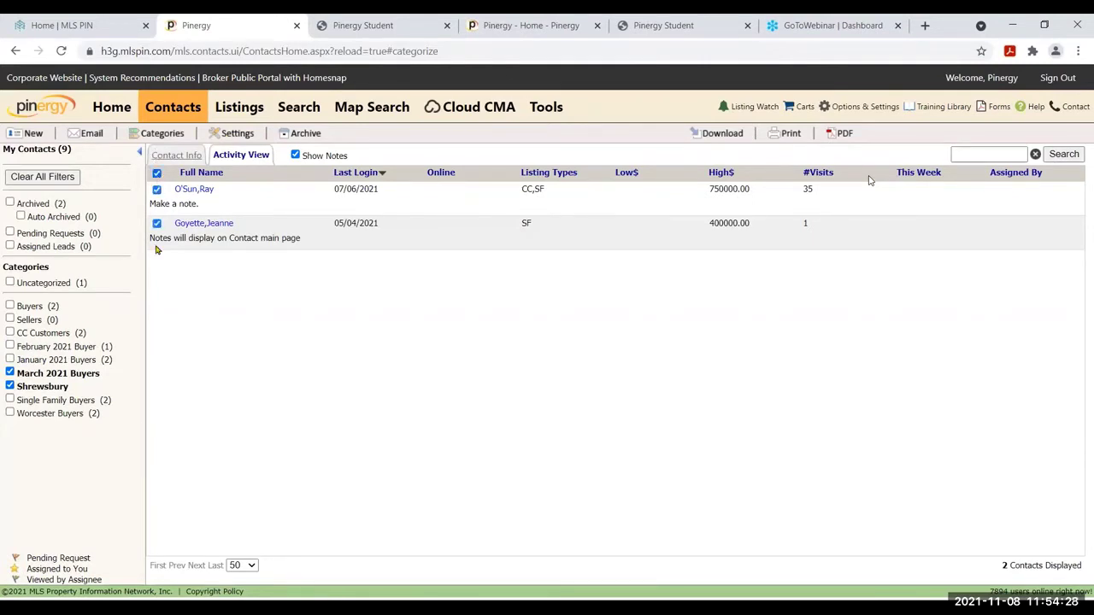
left_click(88, 139)
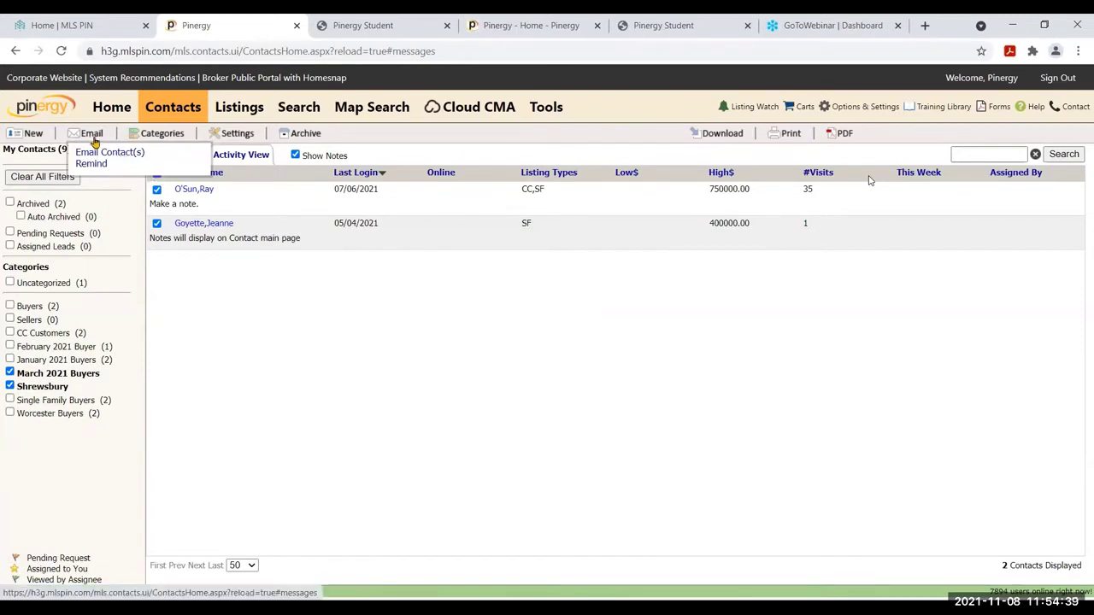
Close Email, glance at the Print options, deselect all contacts and clear every category filter
left_click(94, 141)
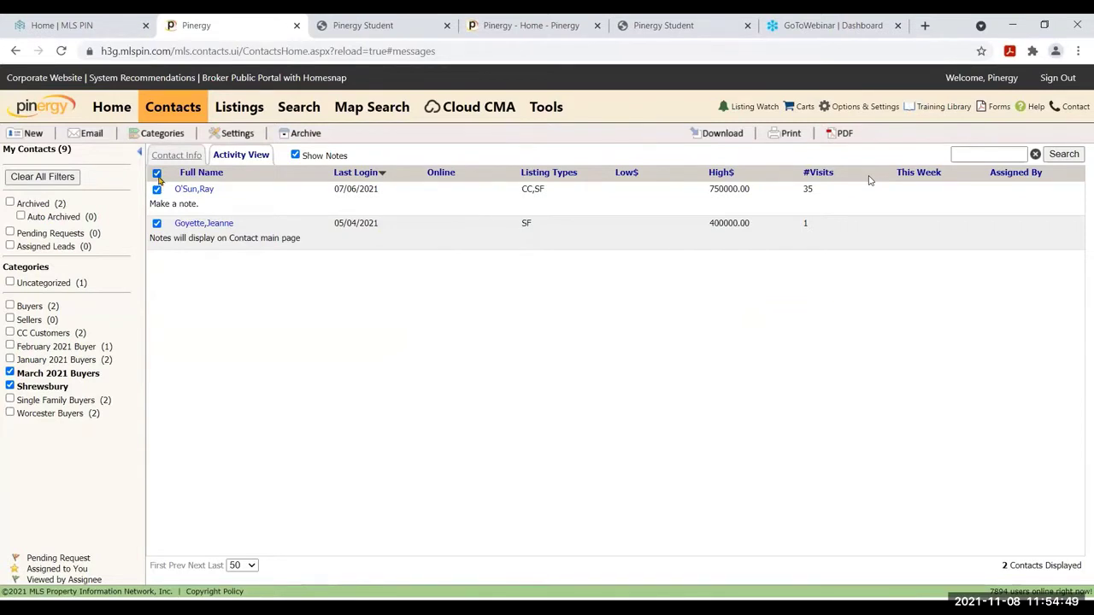
left_click(786, 138)
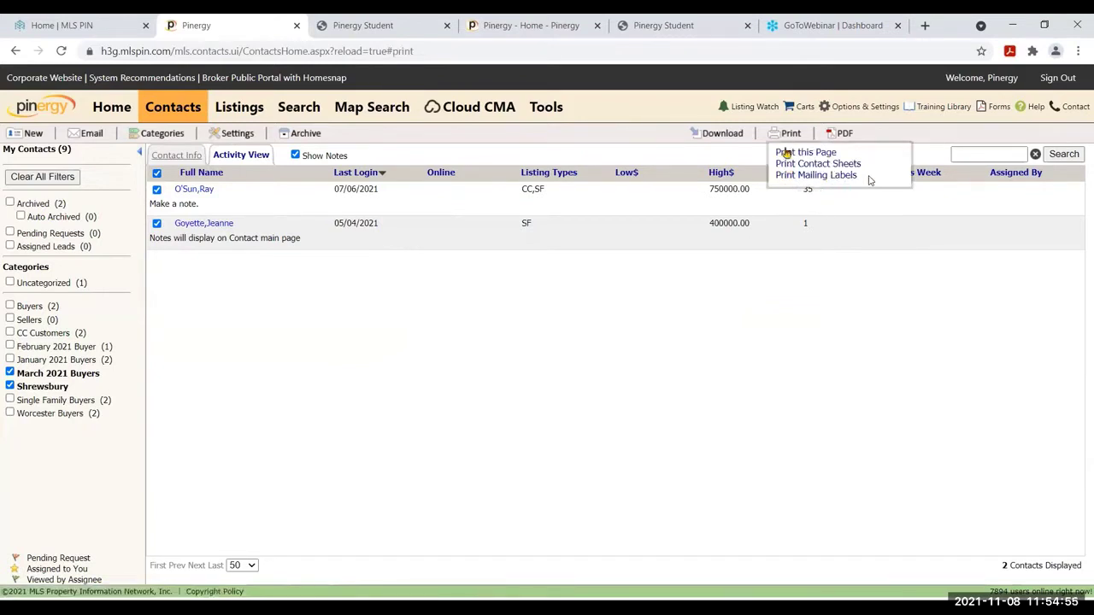
left_click(781, 139)
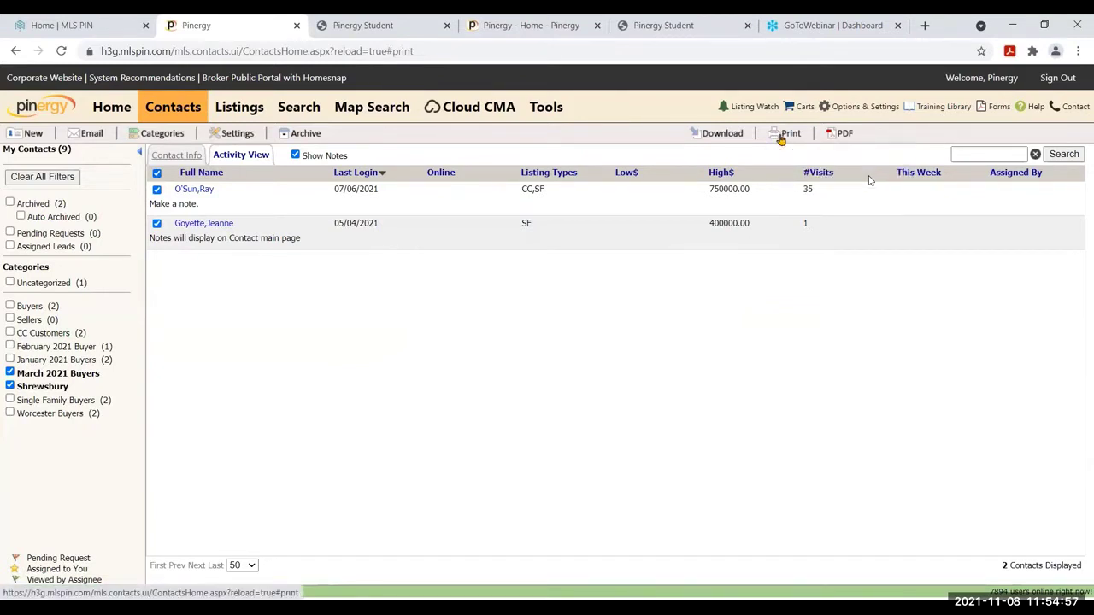
left_click(157, 175)
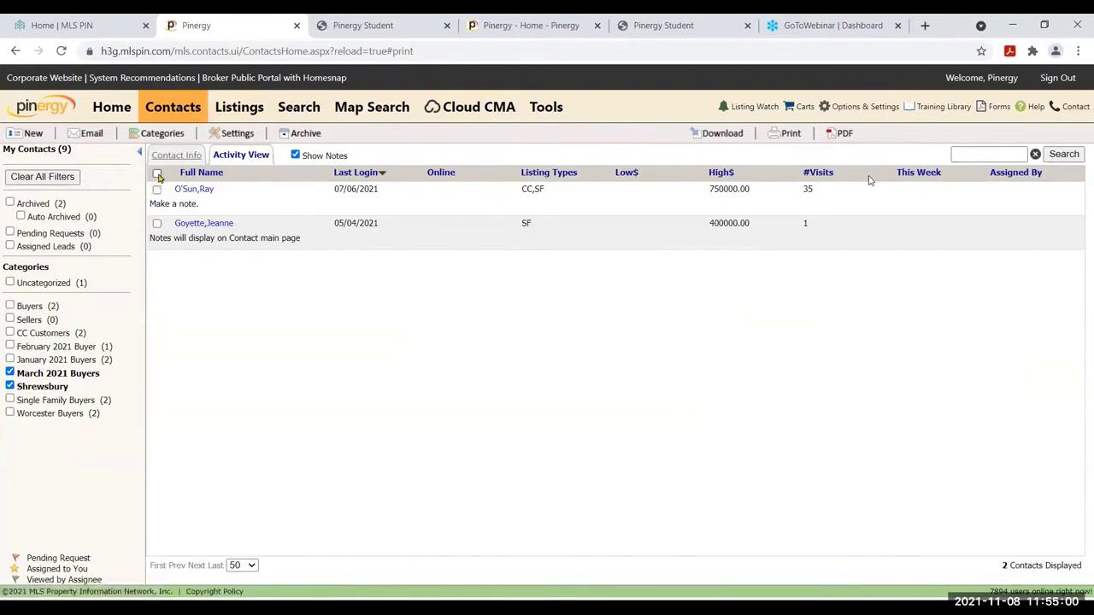
left_click(40, 178)
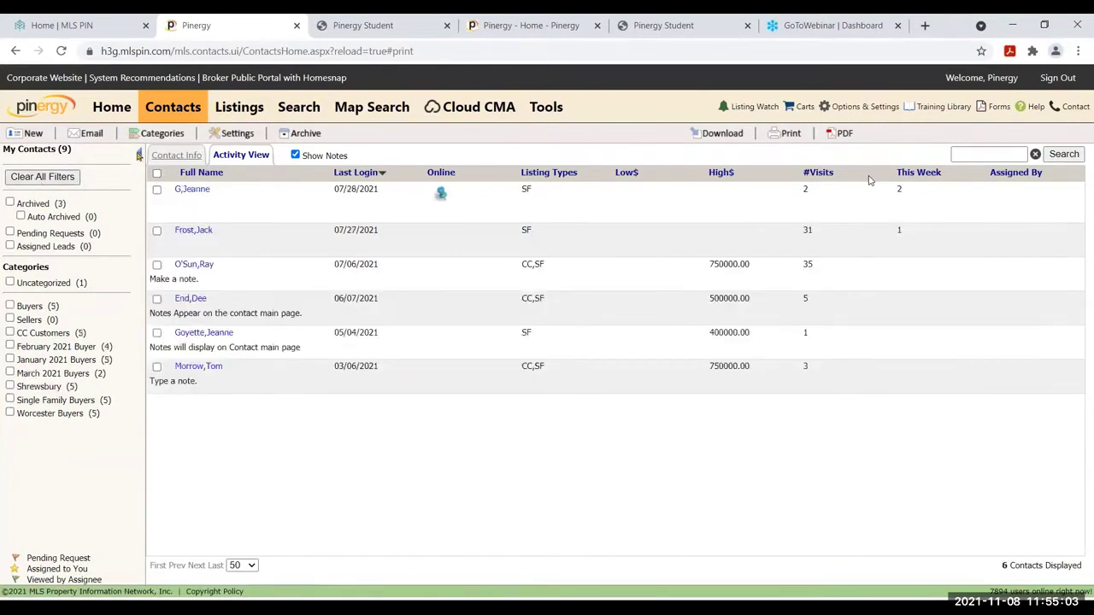
Add a new contact category named 'Beverly SF Customers' and dismiss the confirmation
left_click(158, 133)
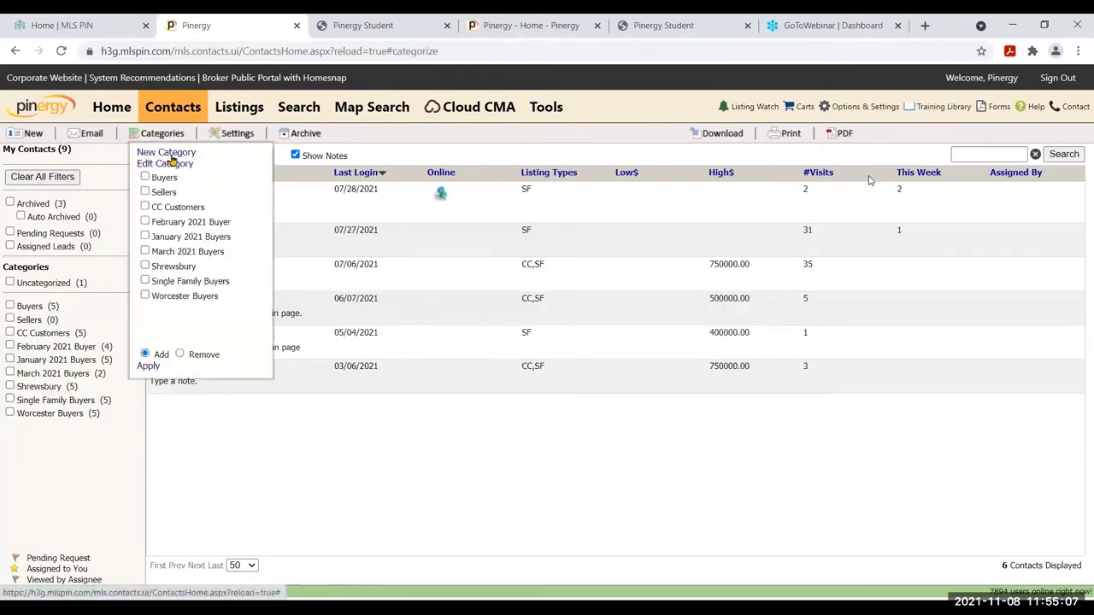
left_click(167, 153)
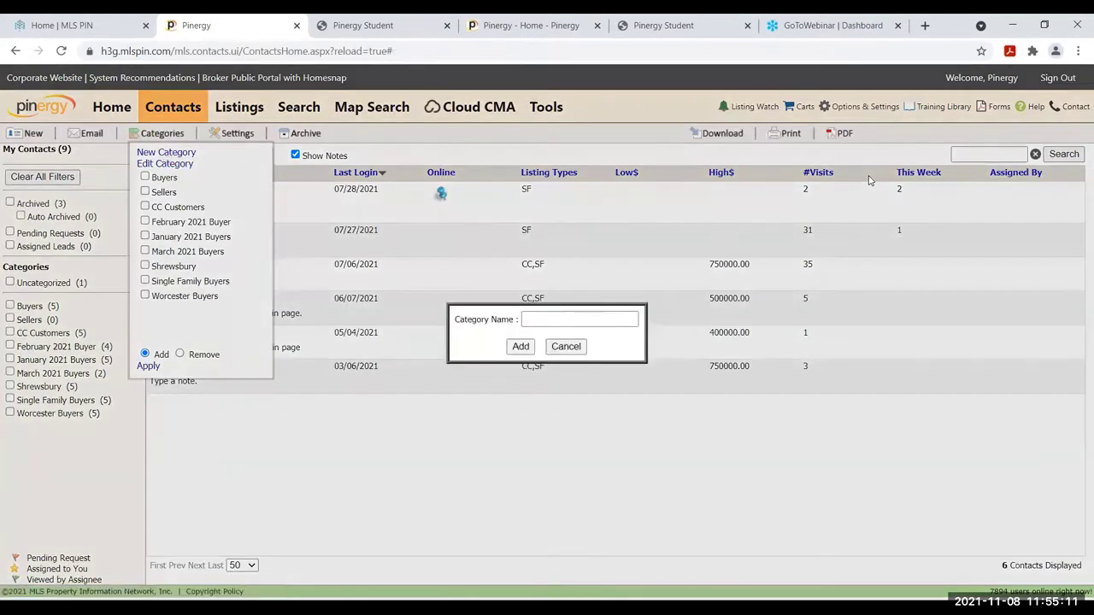
left_click(547, 319)
type("Be")
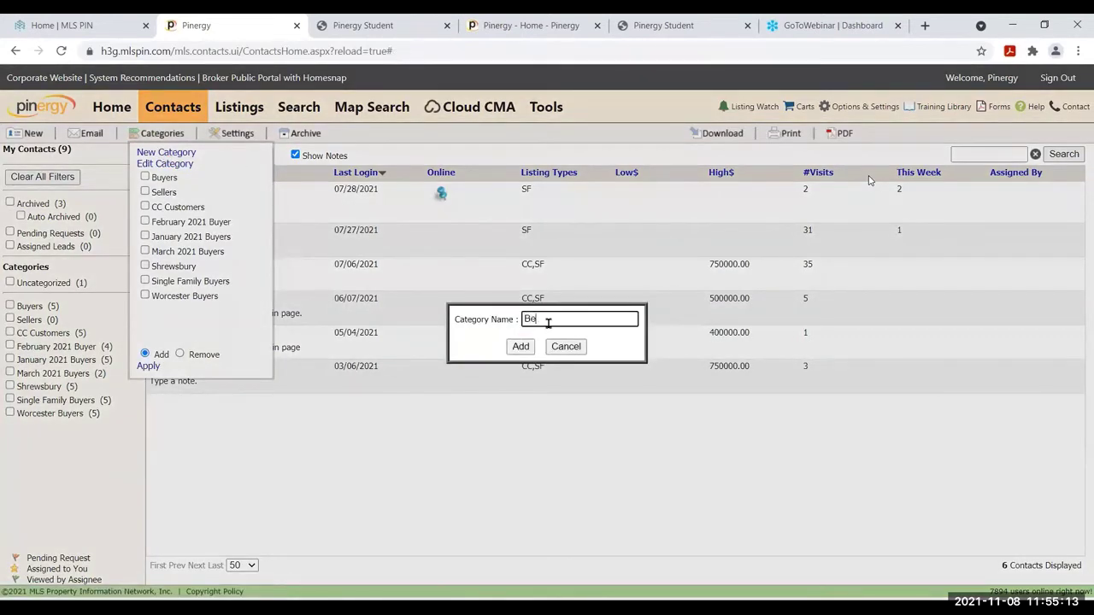
type("verly SF Customers")
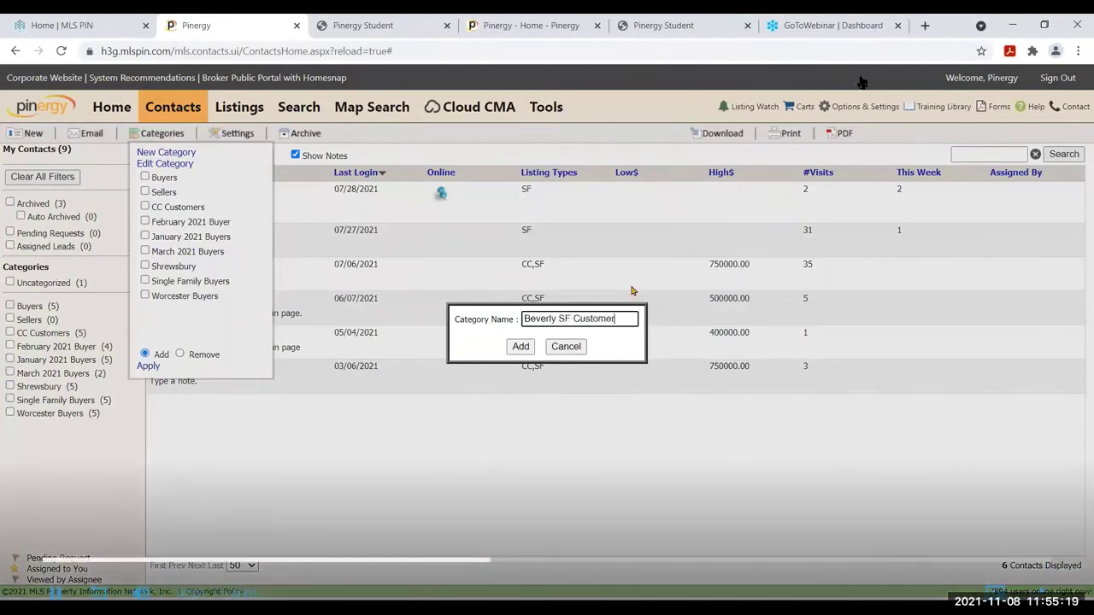
left_click(519, 346)
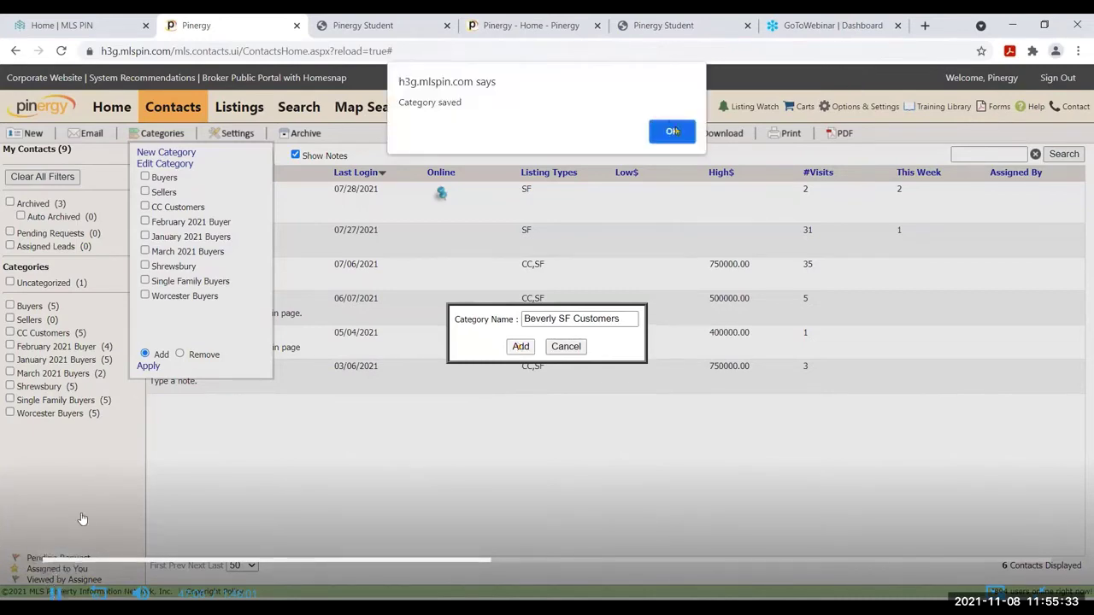
left_click(671, 130)
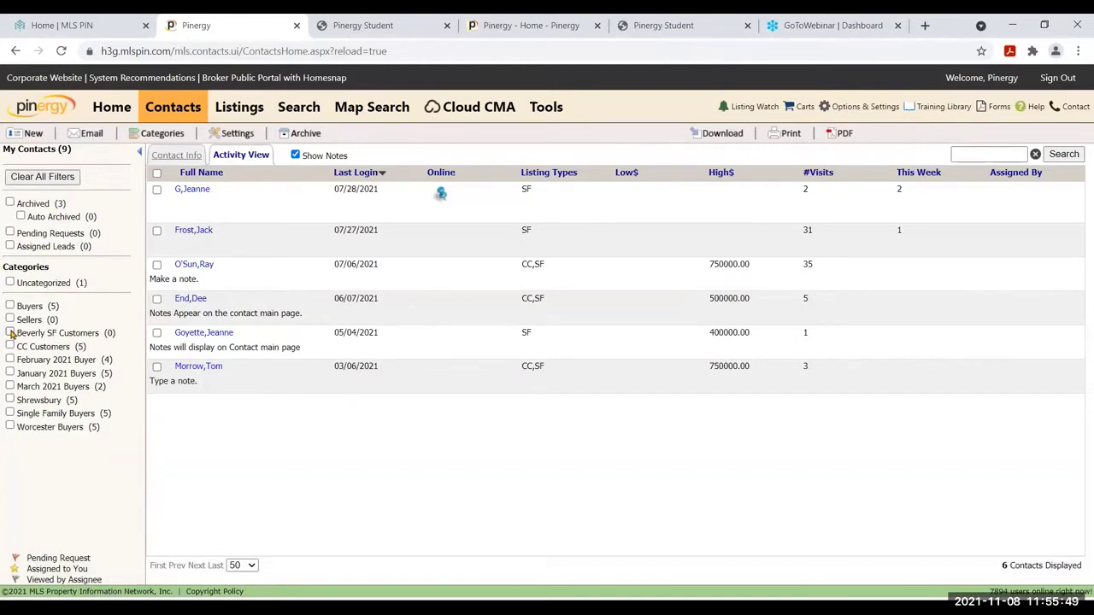
Briefly filter by Beverly SF Customers, clear that filter, and start a blank new contact
left_click(10, 333)
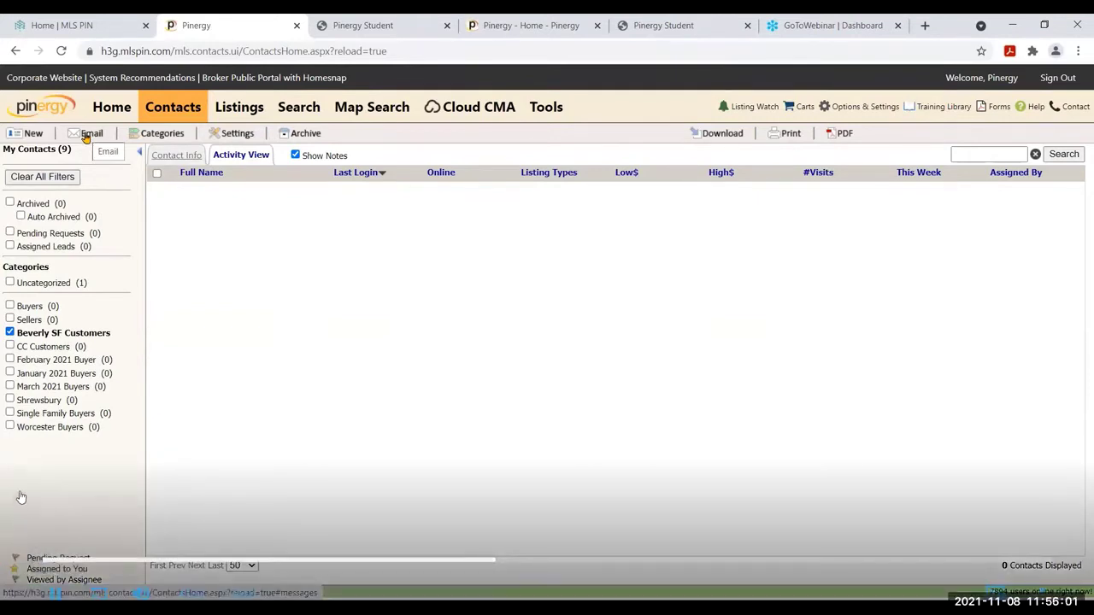
left_click(9, 332)
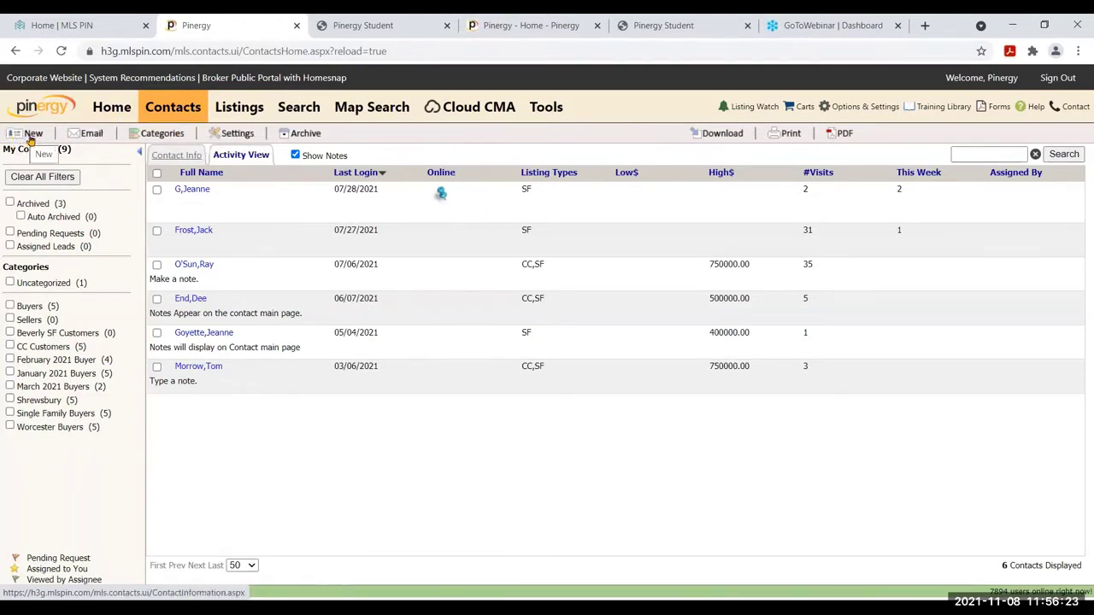
left_click(29, 138)
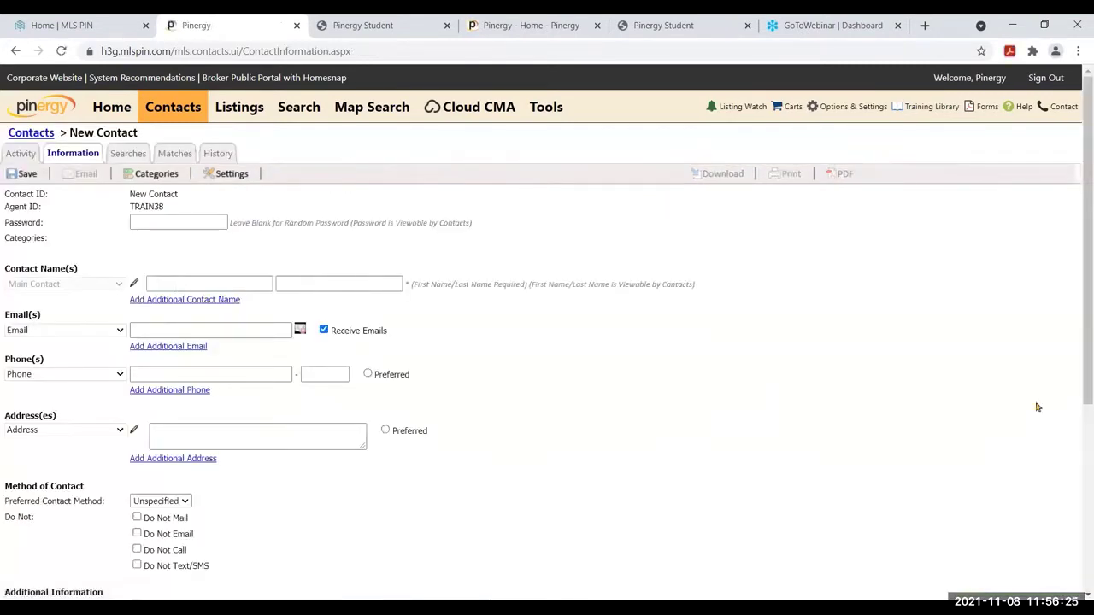
Fill in the contact's first name, last name and e-mail address on the New Contact form
left_click_drag(1085, 325, 1092, 222)
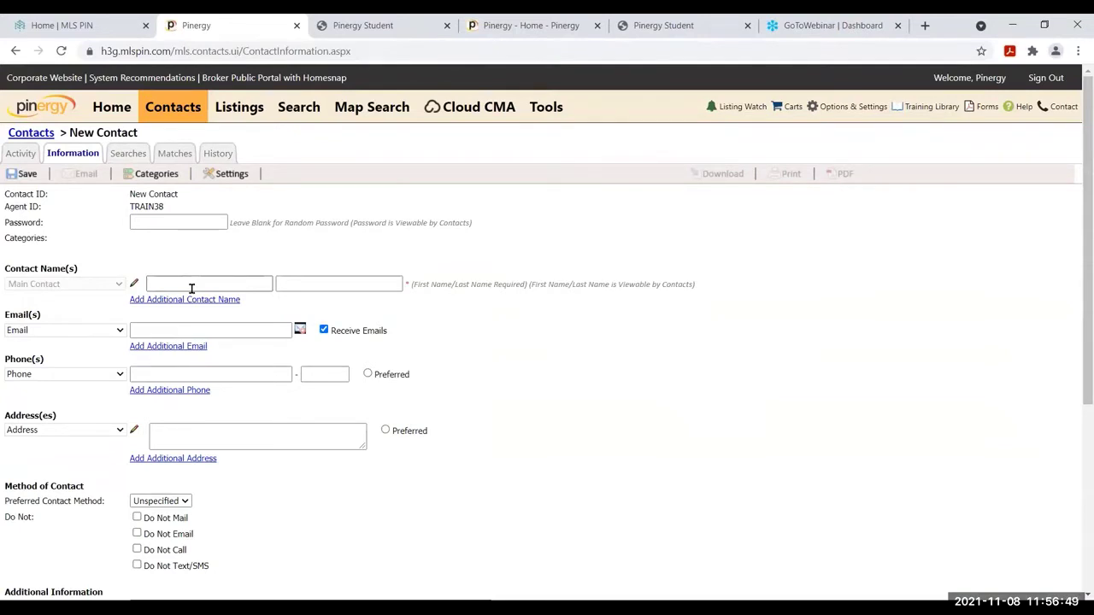
left_click(192, 288)
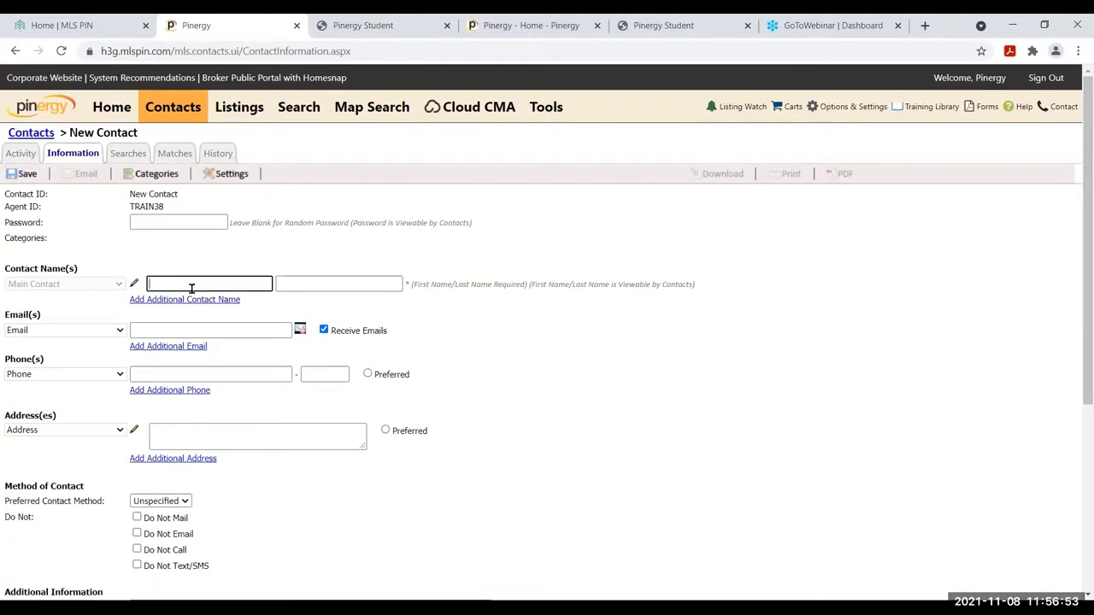
key("Tab")
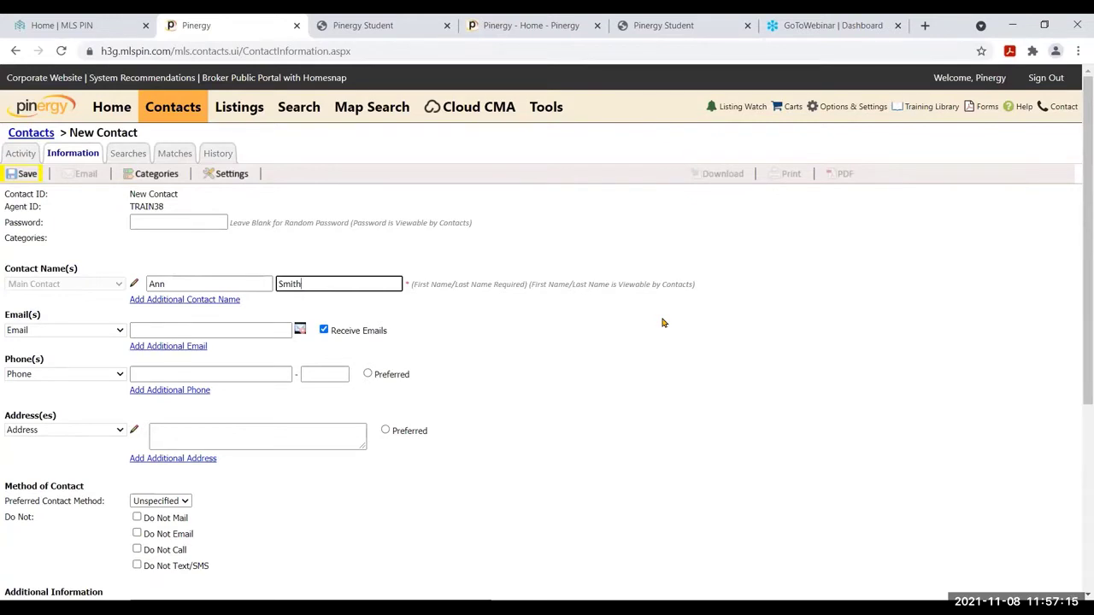
left_click(162, 331)
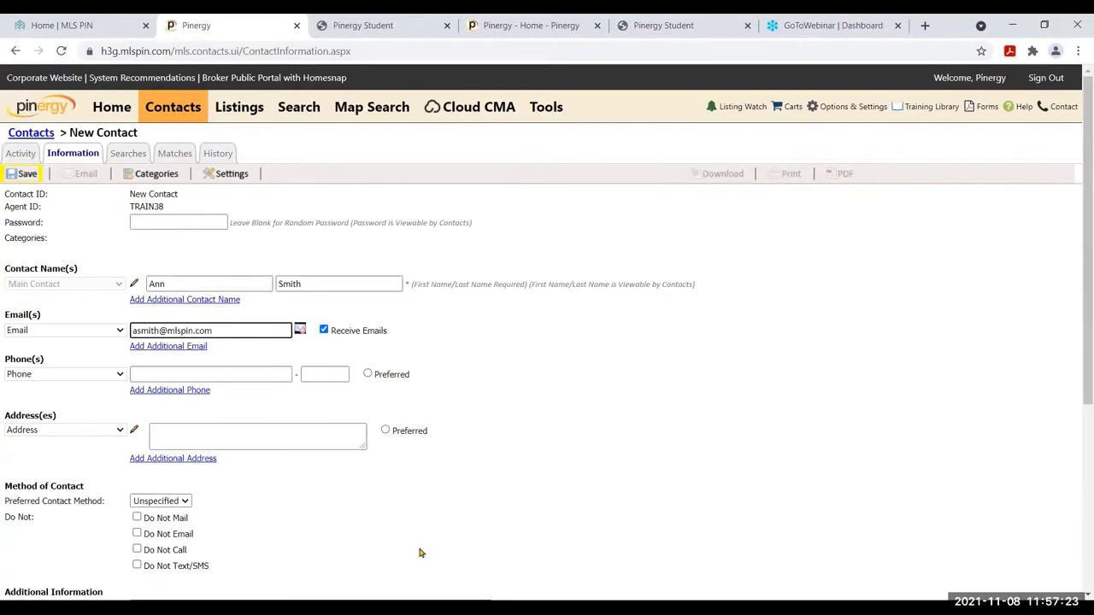
left_click(17, 179)
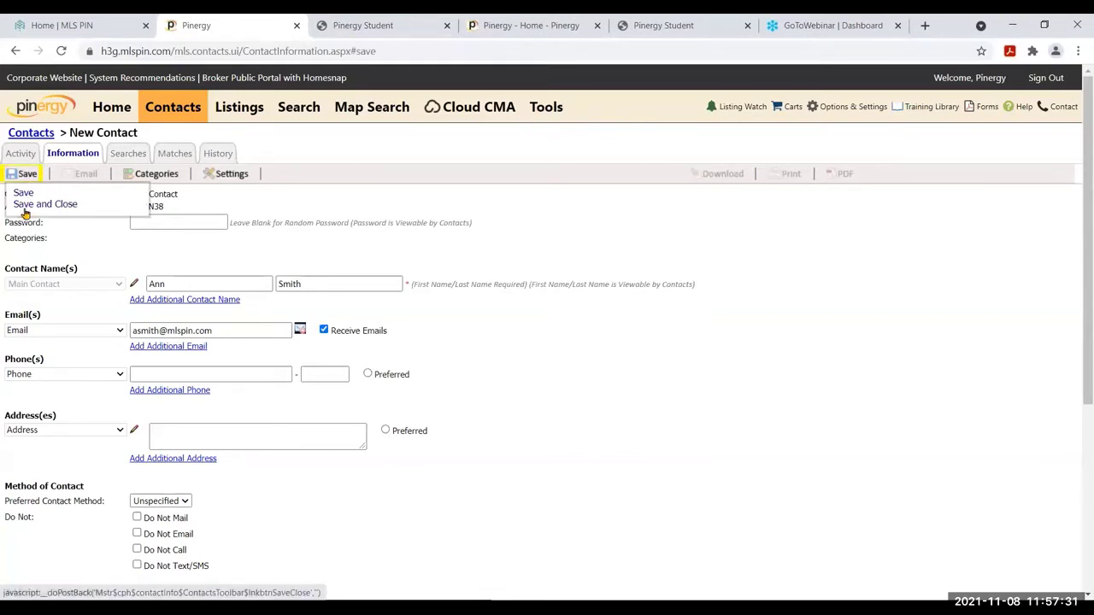
Save the new contact and acknowledge the successful-save alert
left_click(23, 194)
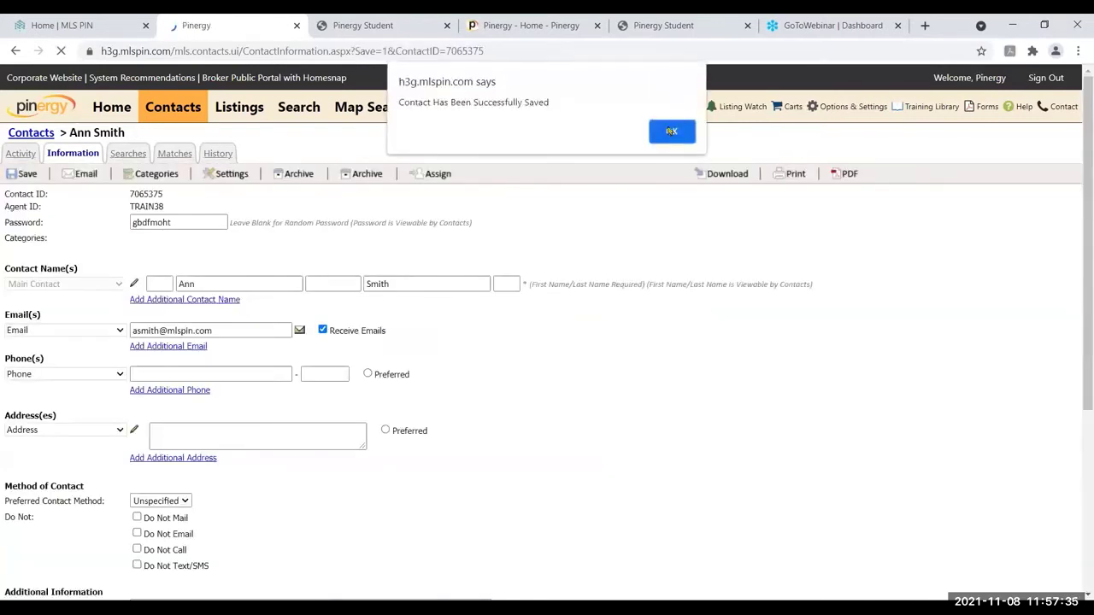
left_click(672, 131)
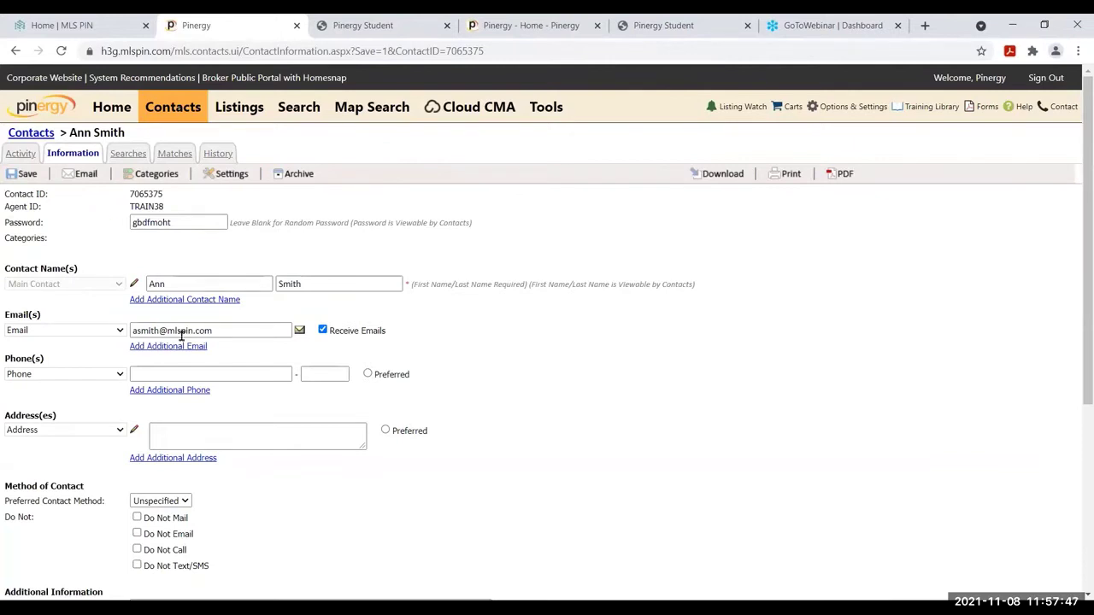
Enter the contact's phone number, then the street number and street name in the address editor
left_click(191, 374)
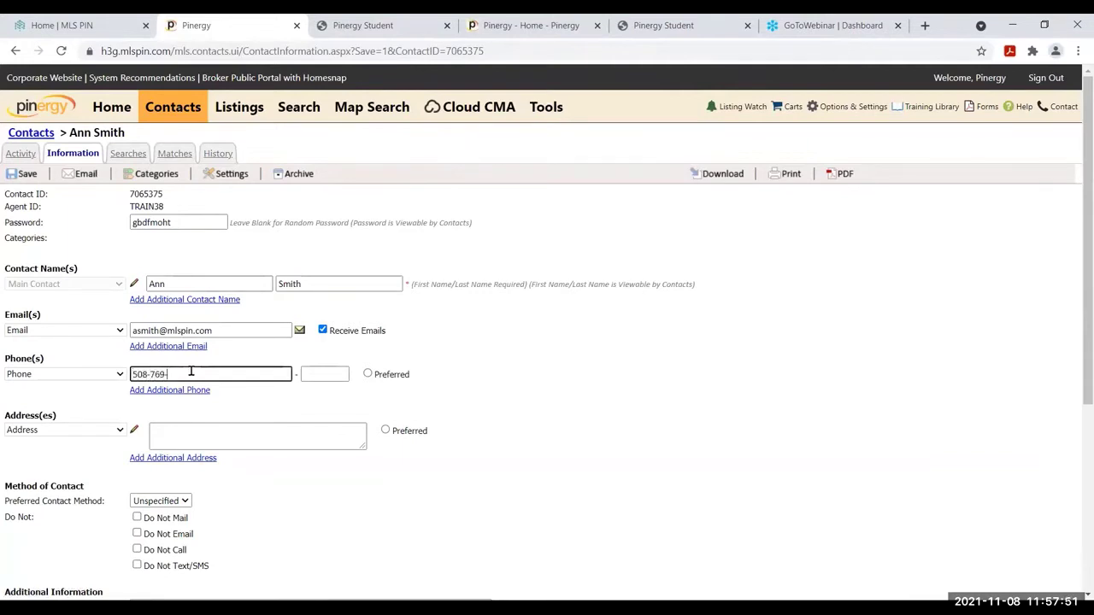
left_click(135, 434)
left_click(553, 272)
key("Tab")
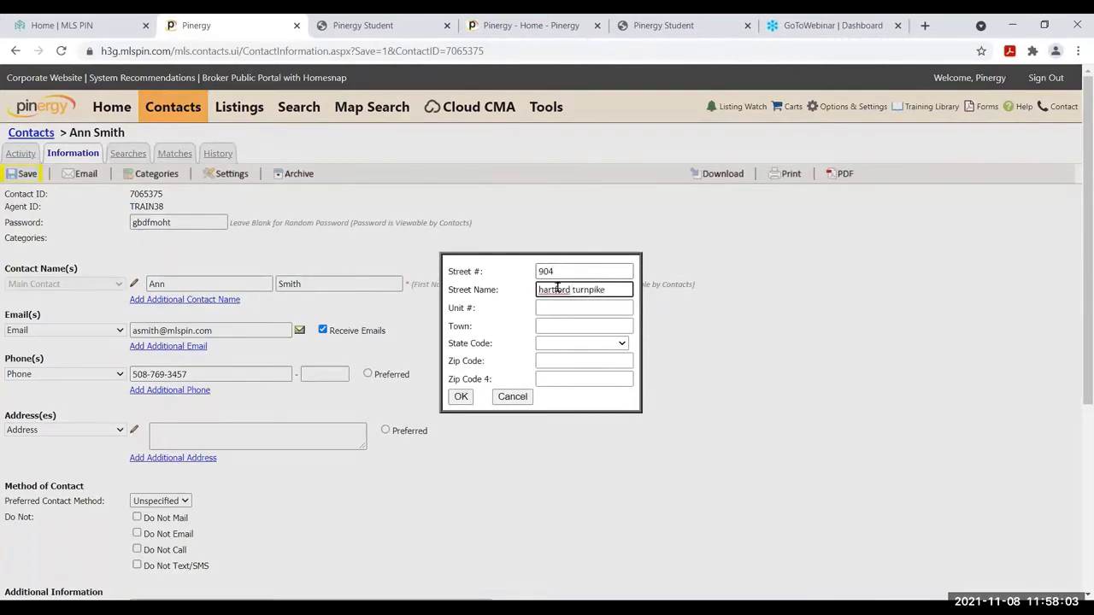
Complete the address with the town, Massachusetts as state, and the zip code, then confirm
left_click(561, 326)
type("shrewsbury")
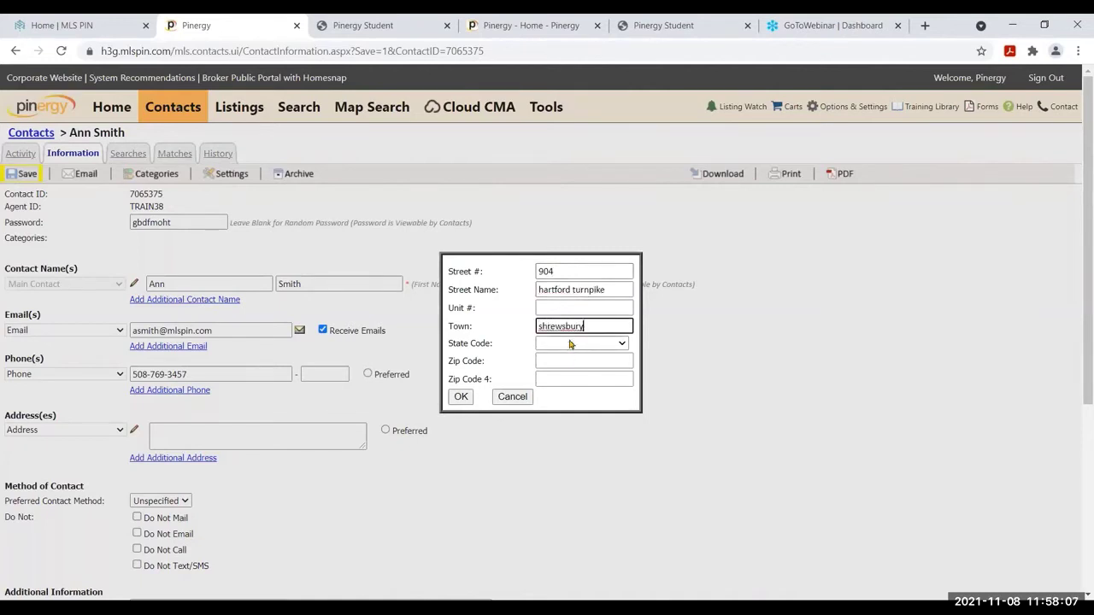
left_click(571, 344)
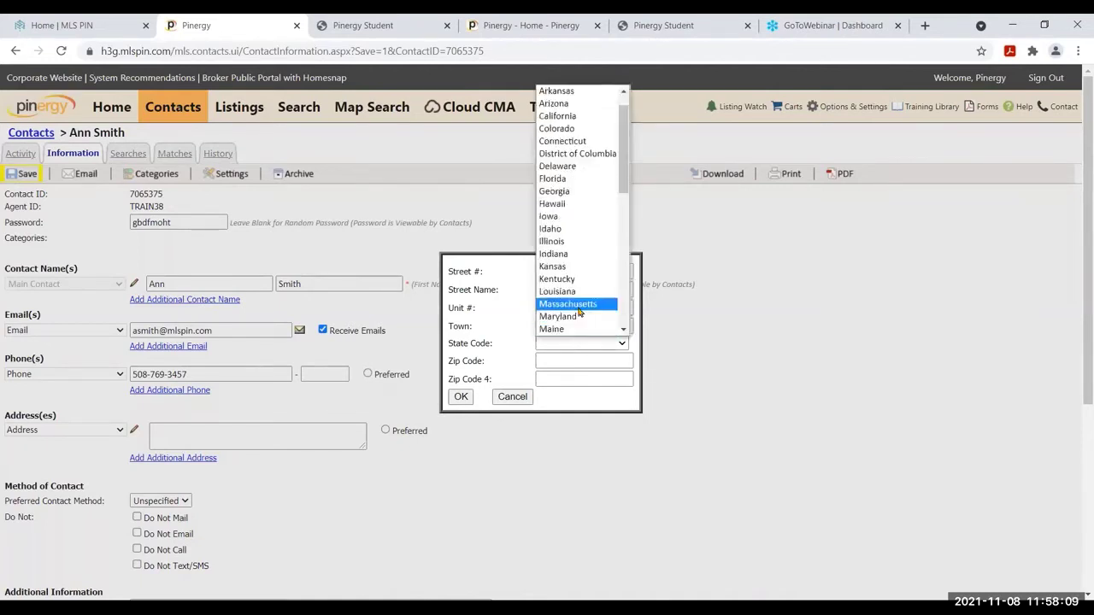
left_click(567, 315)
left_click(550, 360)
type("0")
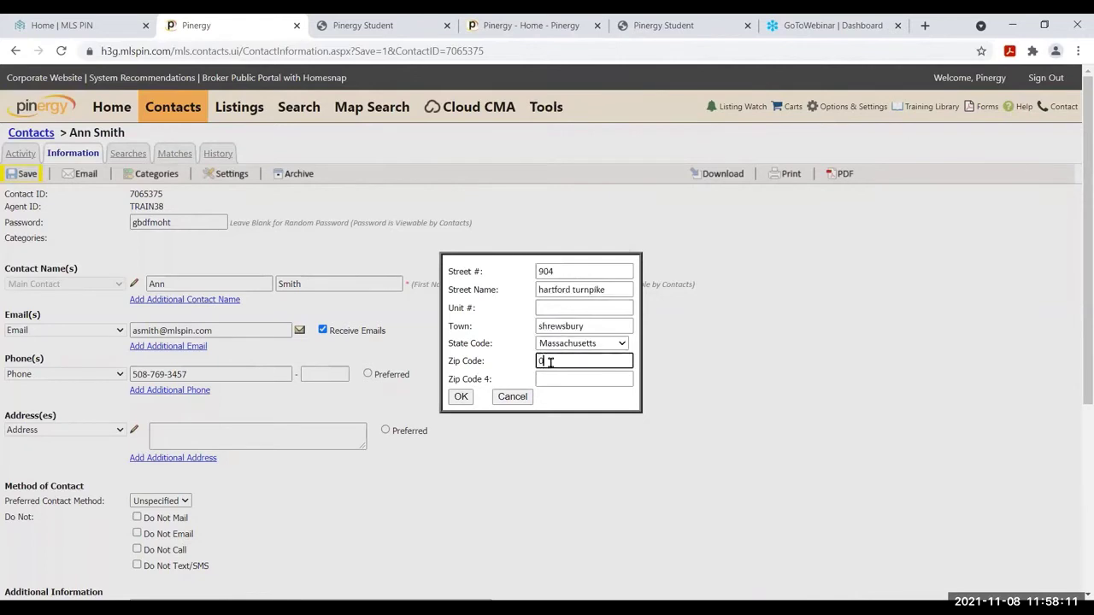
type("1545")
left_click(461, 396)
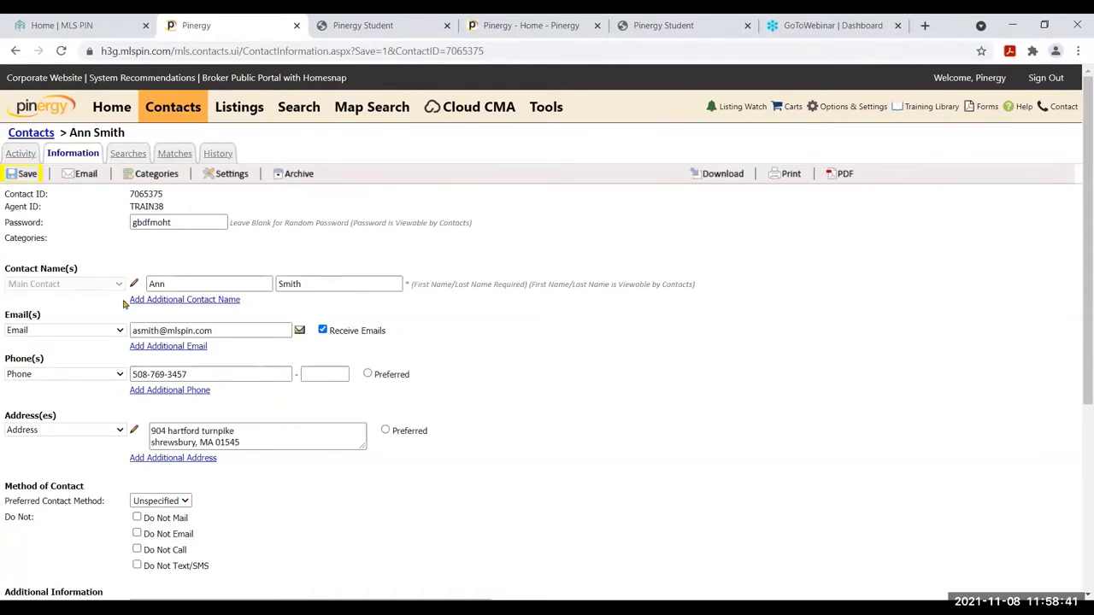
Add an additional contact name with relationship Investor and enter that person's first and last name
left_click(192, 301)
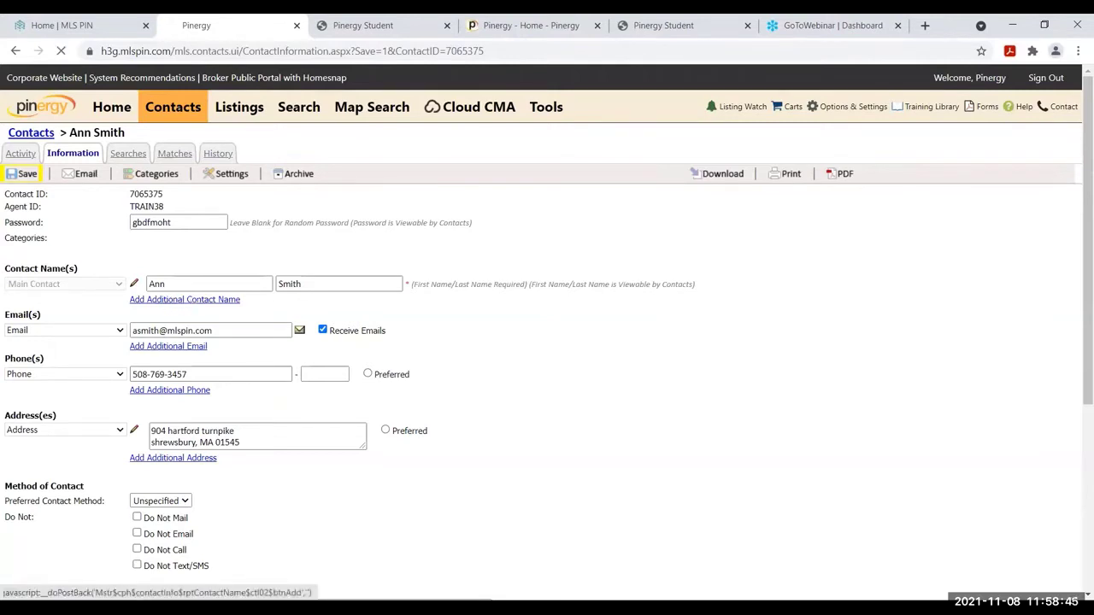
left_click(94, 302)
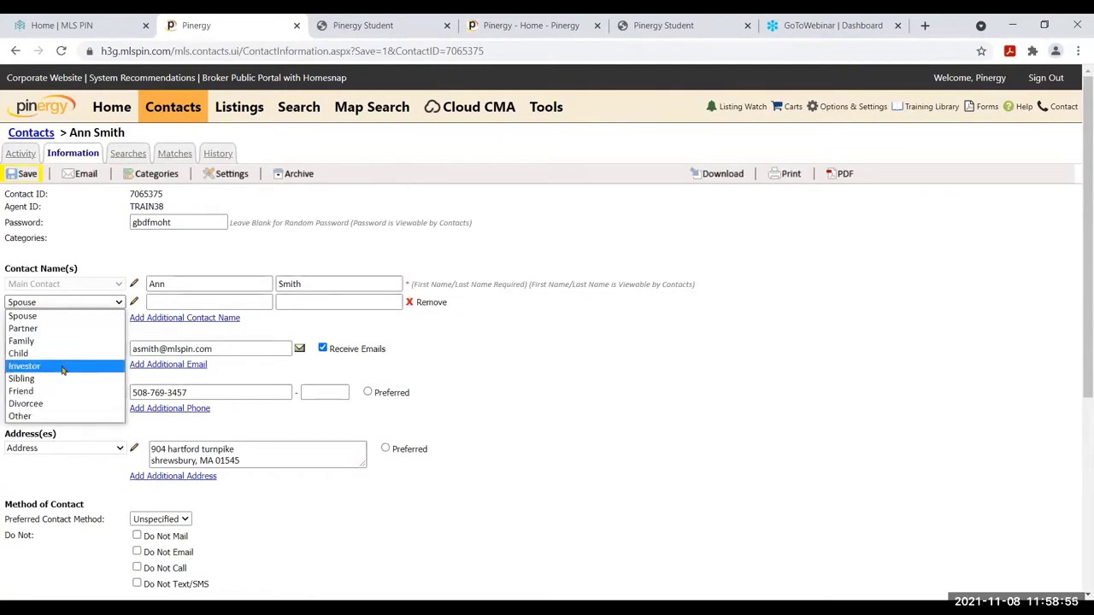
left_click(62, 369)
left_click(179, 302)
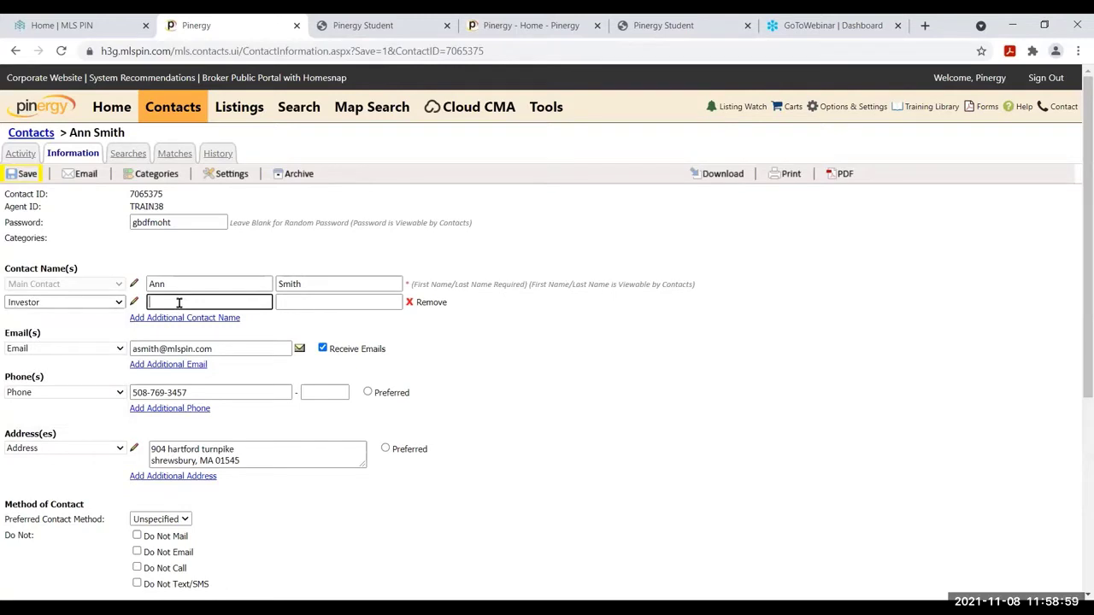
type("Amy")
key("Tab")
type("Investor")
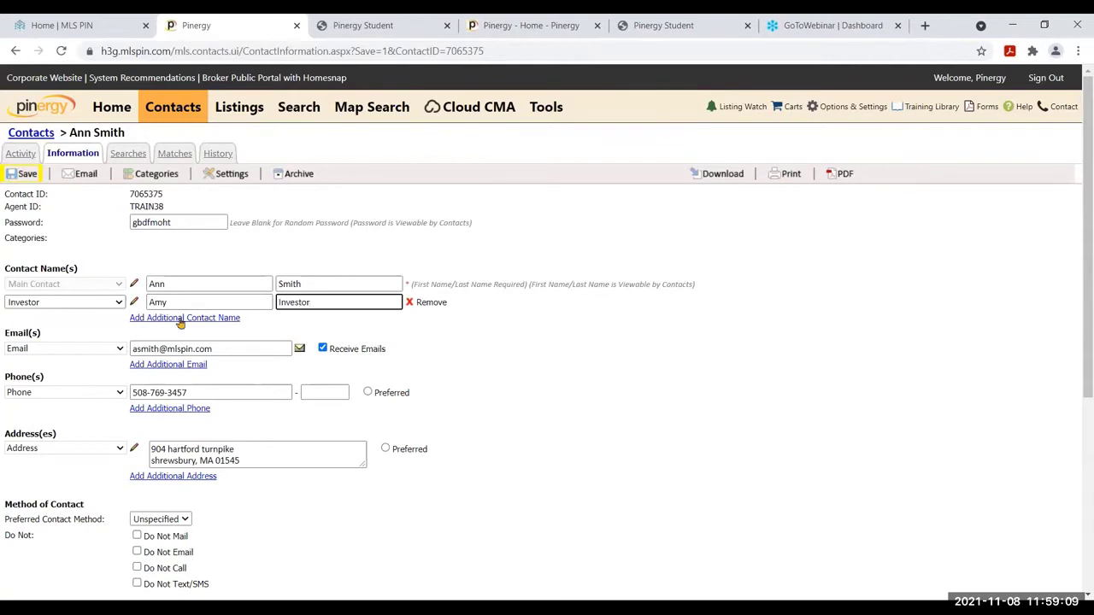
Add a second e-mail address for the contact and uncheck its Receive Emails option
left_click(177, 365)
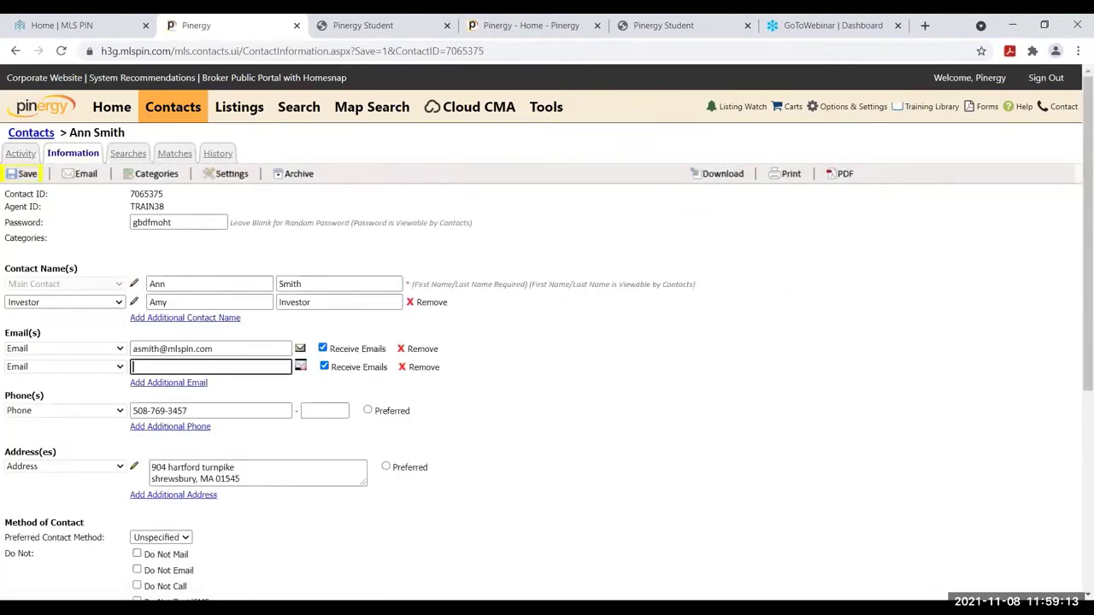
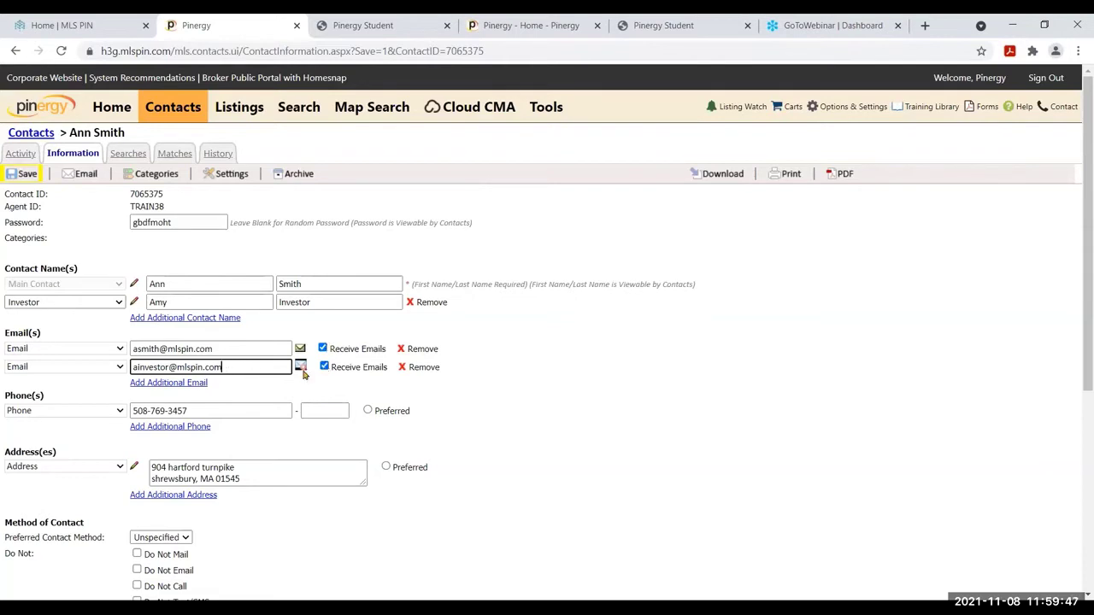
left_click(325, 368)
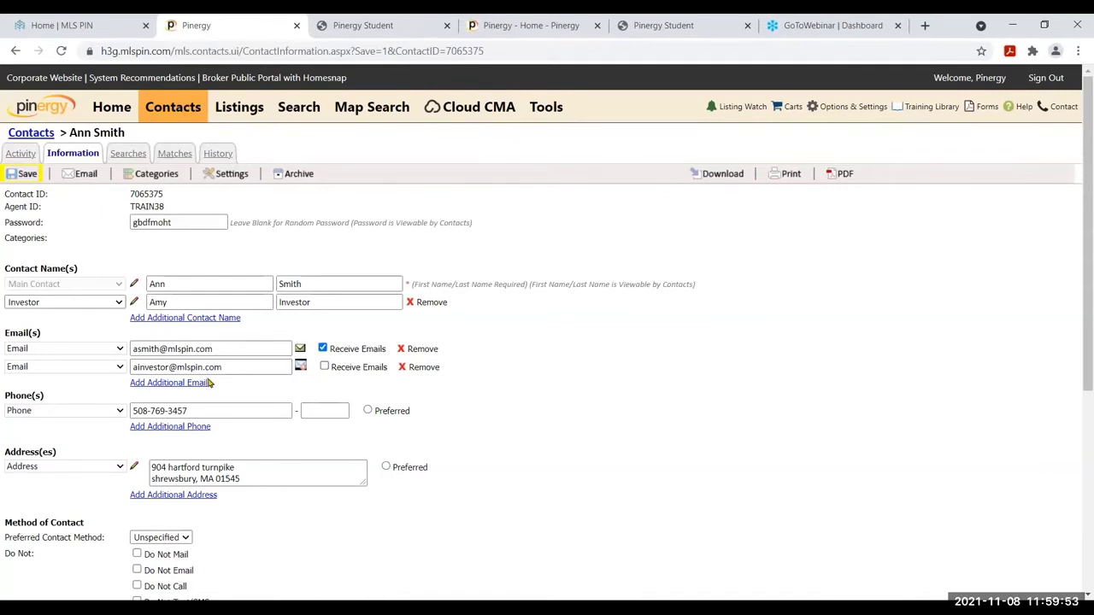
Save the contact, confirm the alert, then start and cancel an e-mail to the second address
left_click(24, 174)
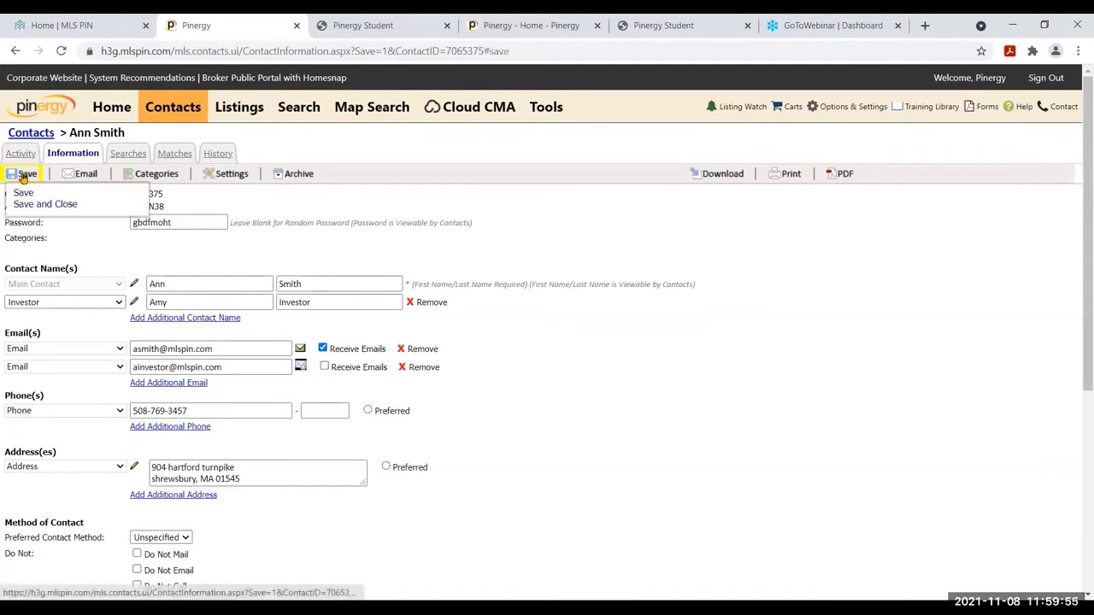
left_click(23, 193)
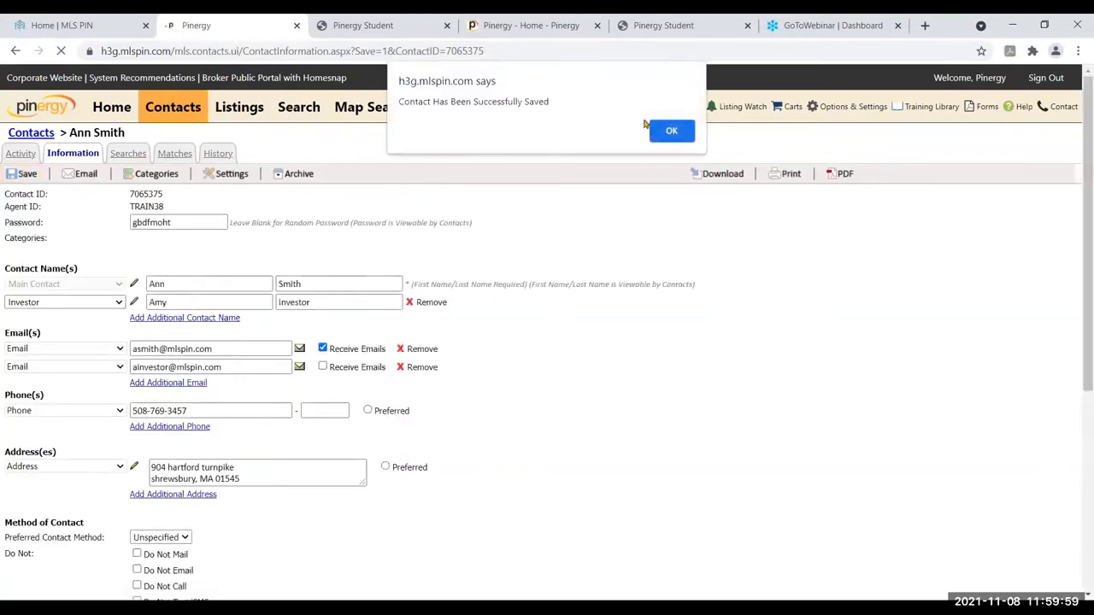
left_click(673, 140)
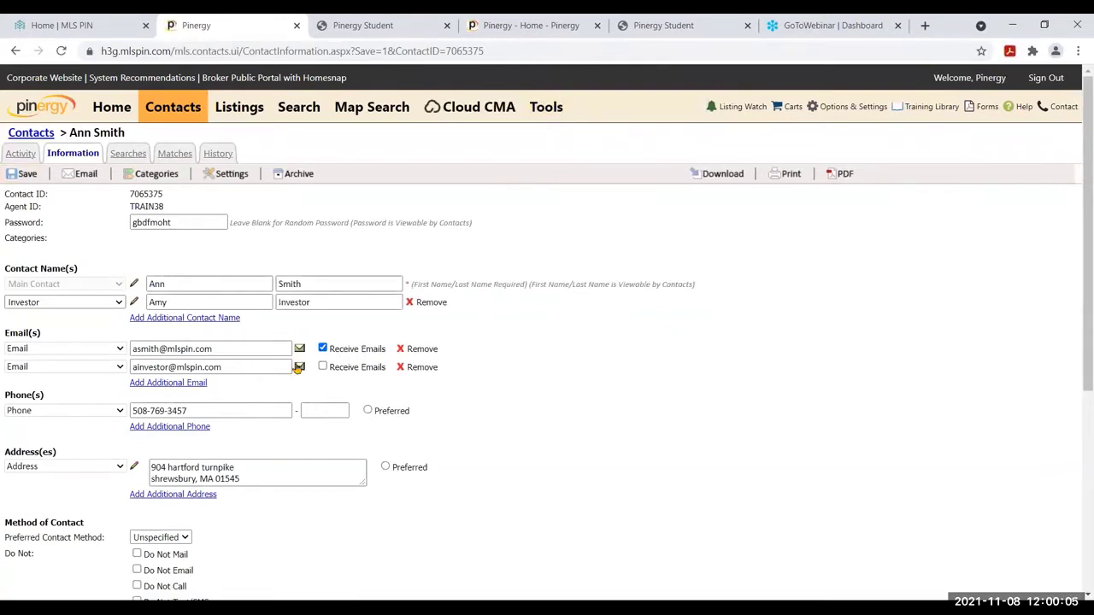
left_click(298, 367)
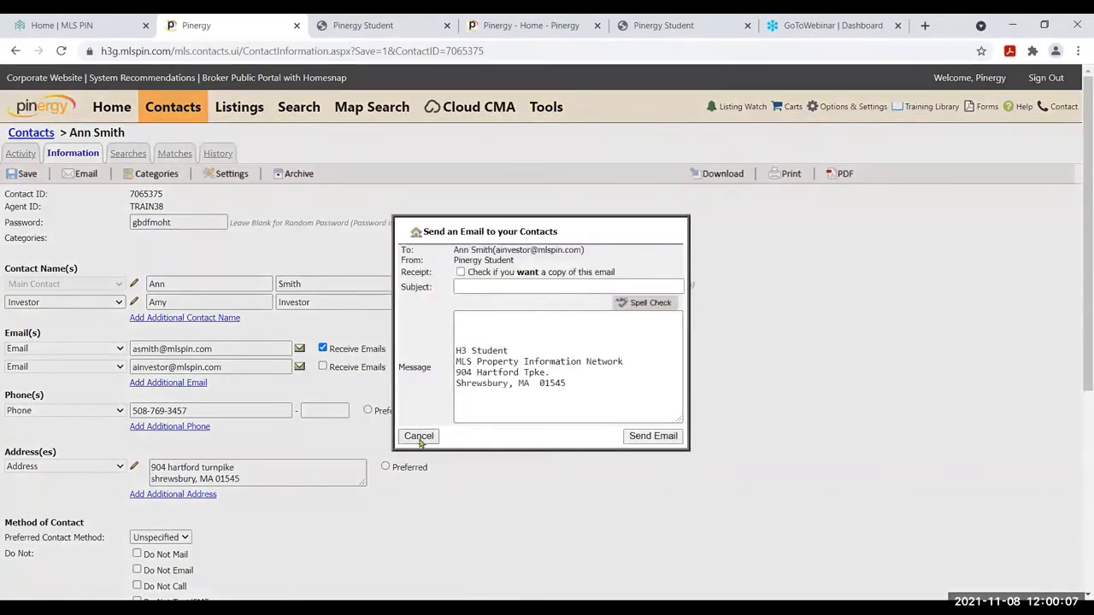
left_click(419, 437)
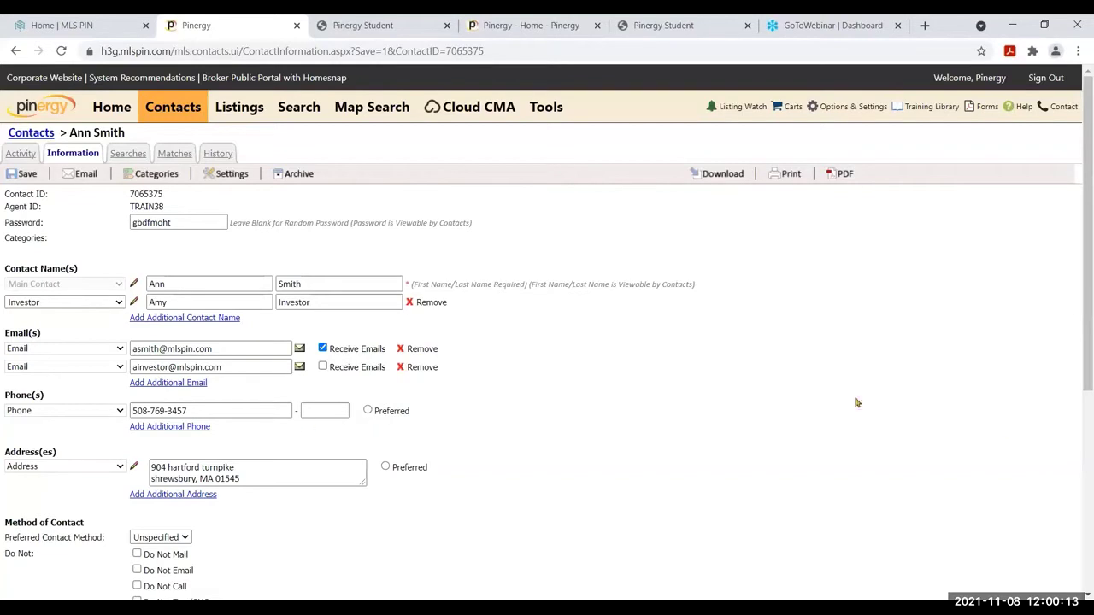
Set the preferred contact method to Text/SMS and turn on Do Not Call
left_click_drag(1089, 319, 1090, 500)
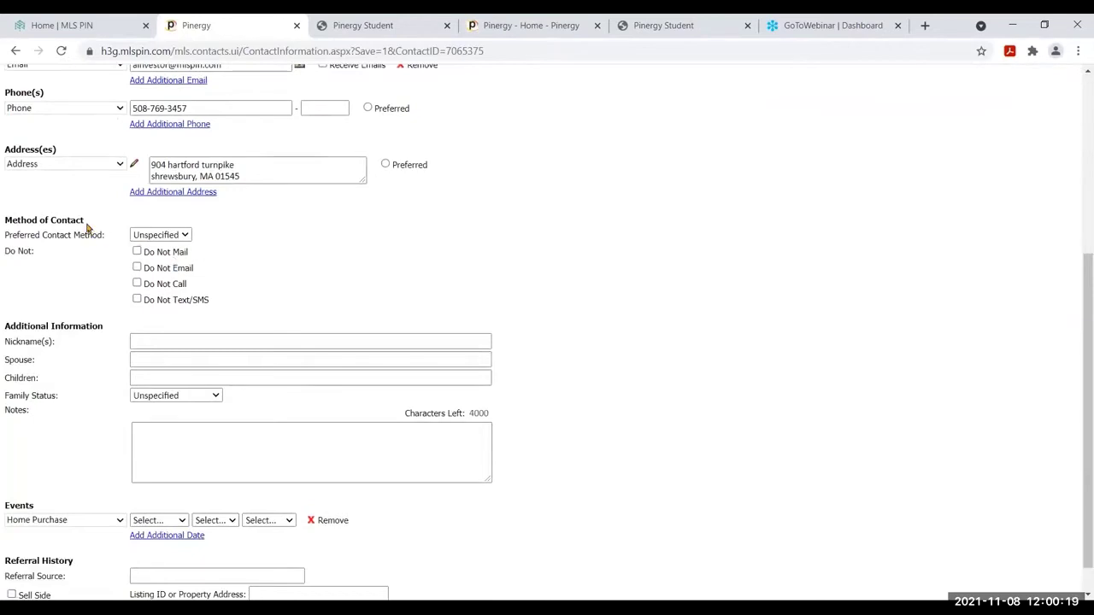
left_click_drag(88, 225, 3, 221)
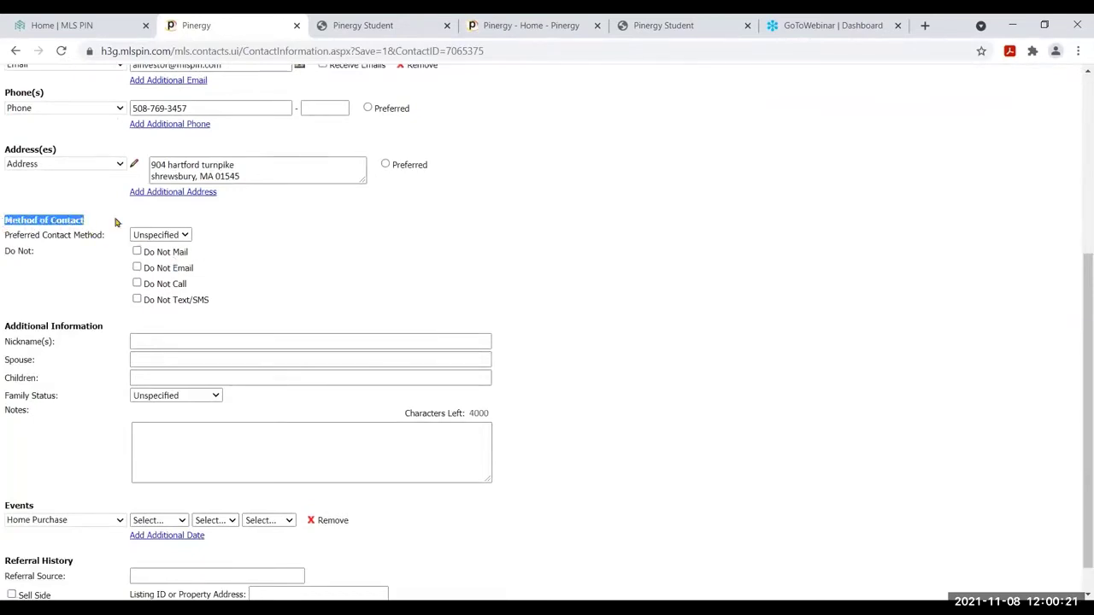
left_click(180, 237)
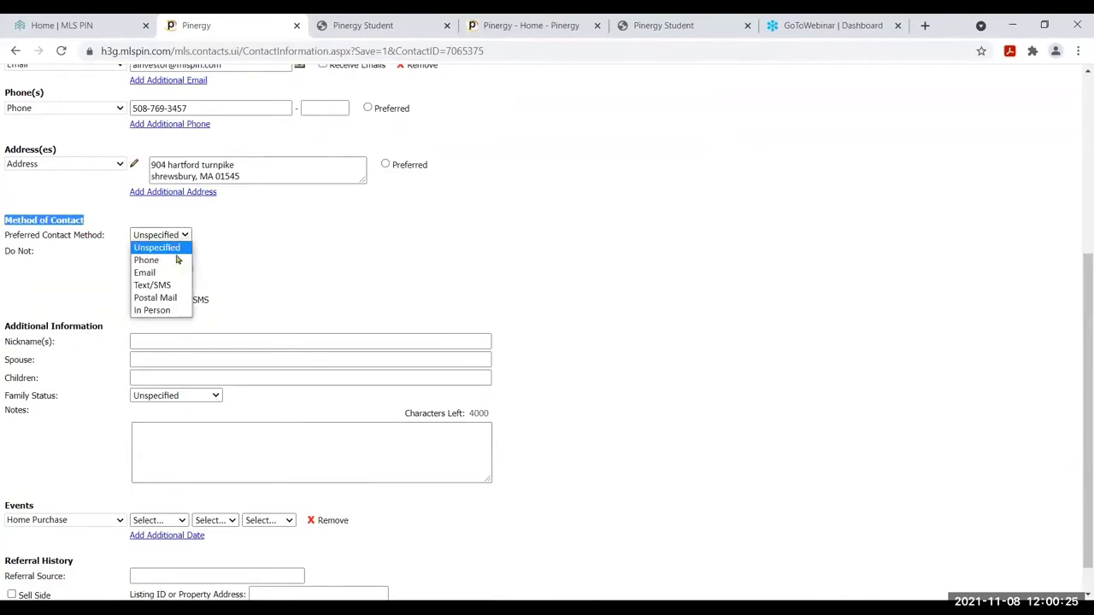
left_click(173, 286)
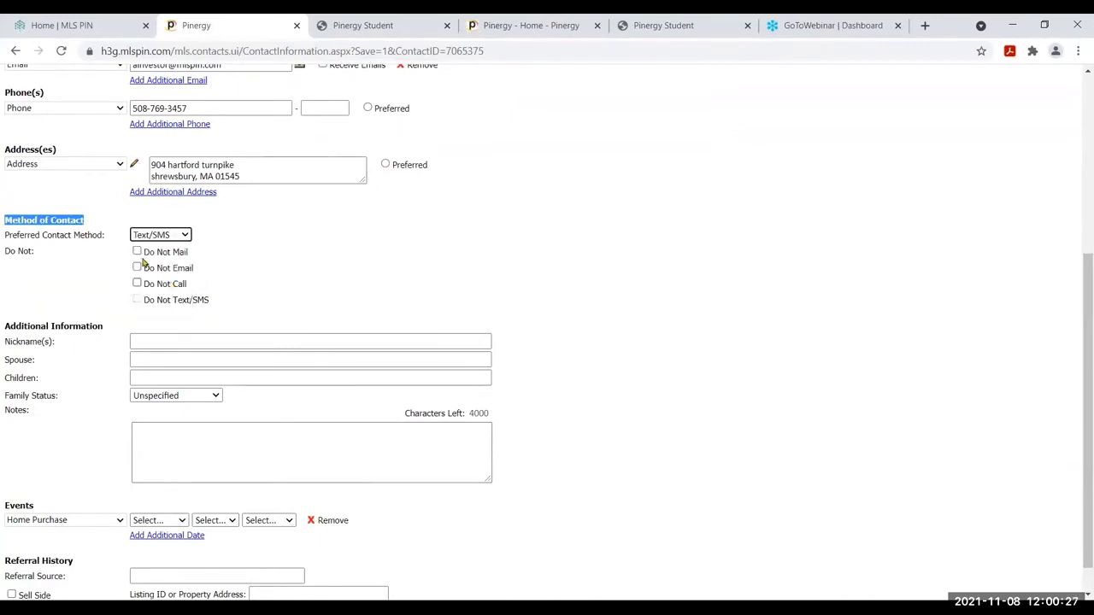
left_click(137, 283)
left_click(157, 342)
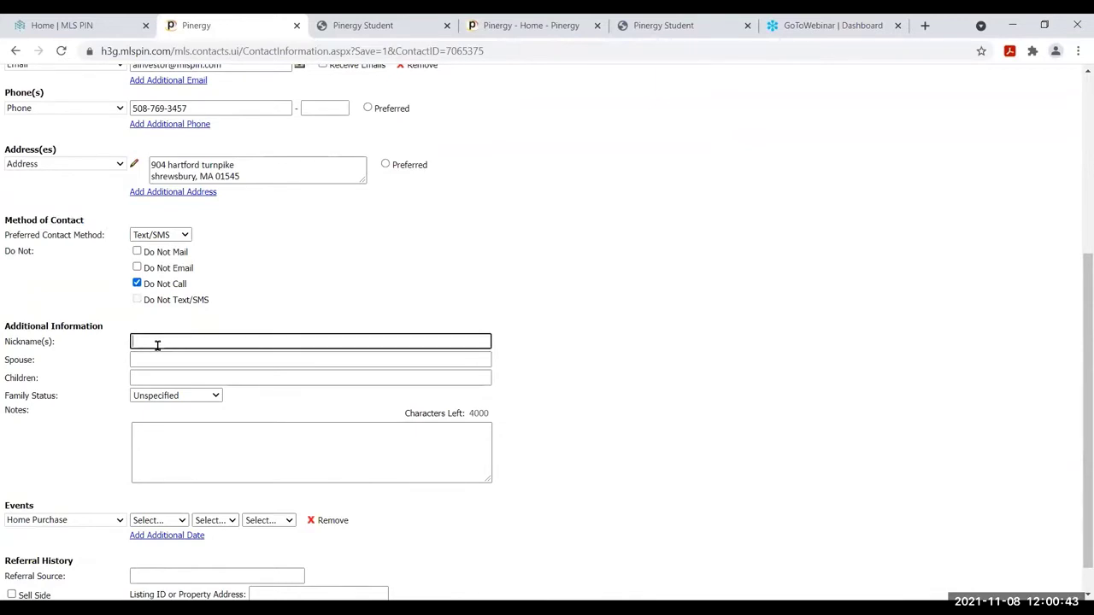
left_click(168, 440)
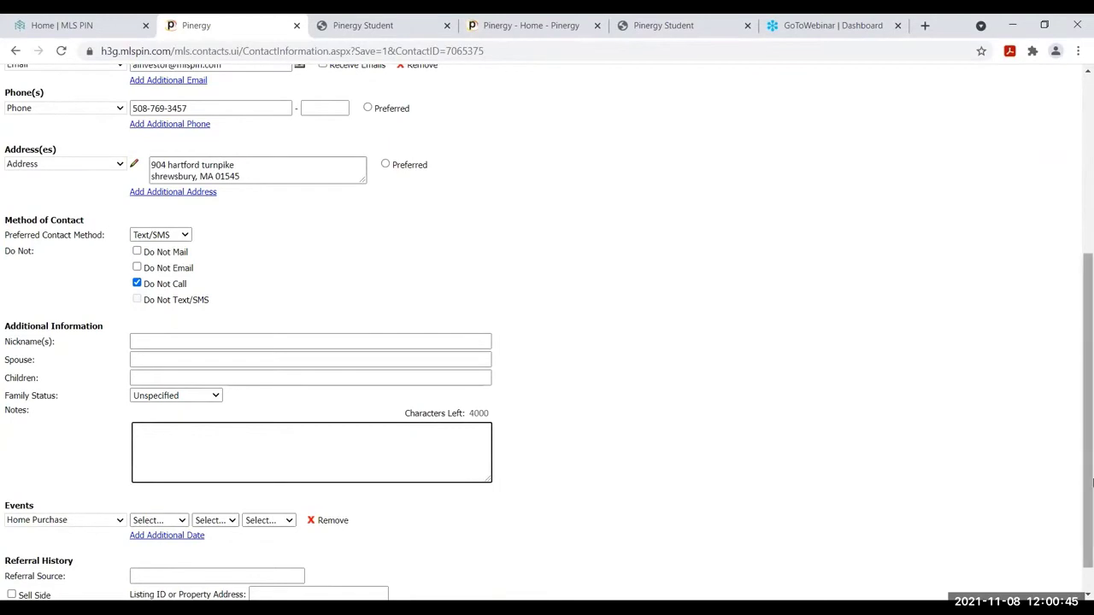
Enter the note "Notes appear on Contact main page." in the Notes box
scroll(1092, 308, "down", 1)
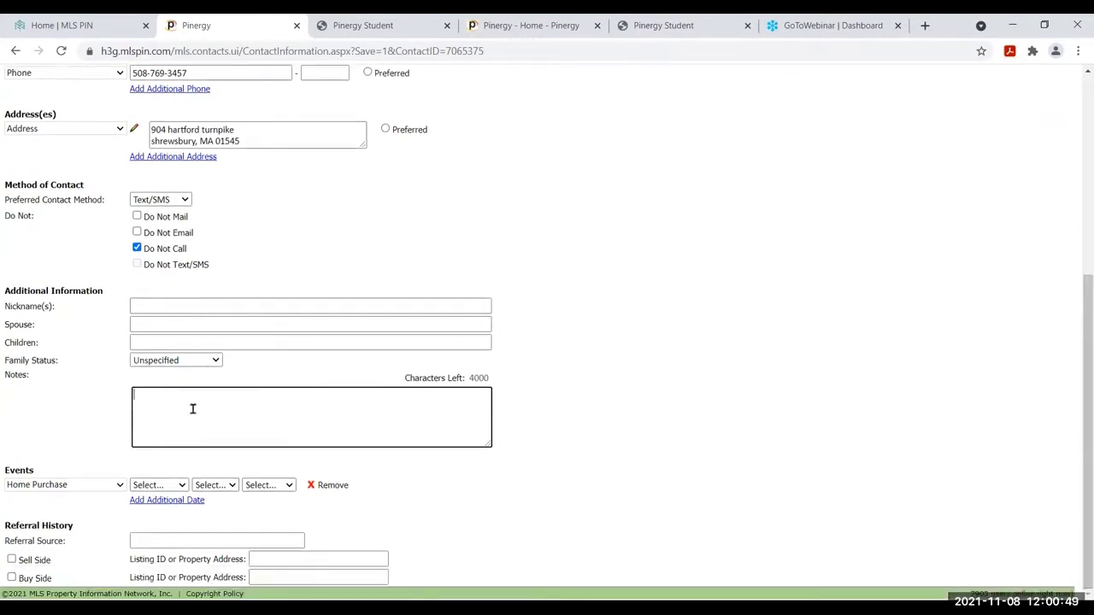
type("Notes appear on Contact main page")
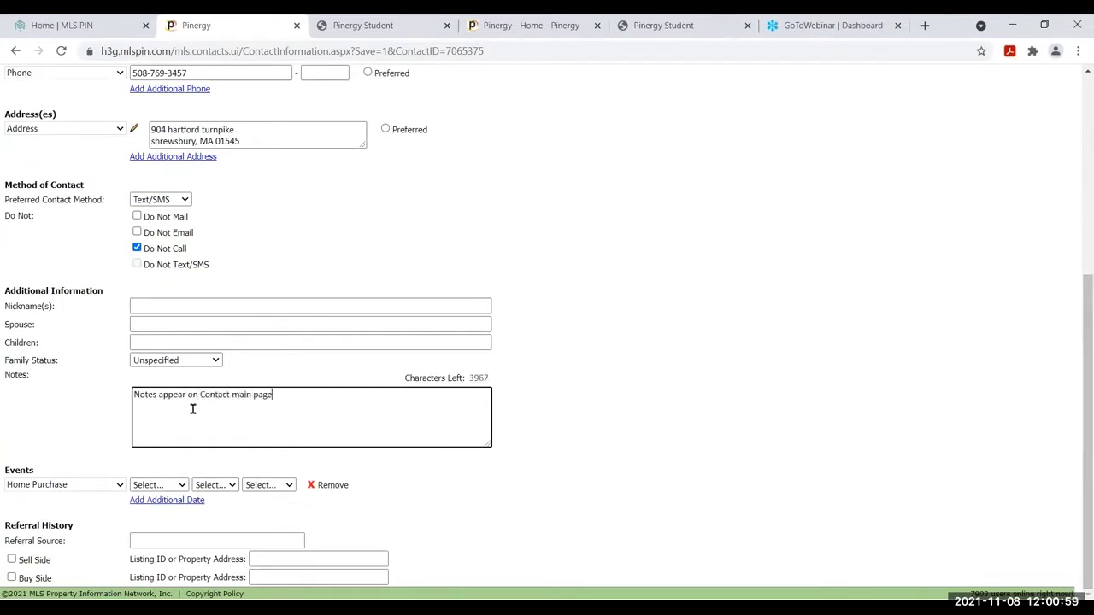
type(".")
left_click(43, 473)
left_click_drag(42, 473, 3, 472)
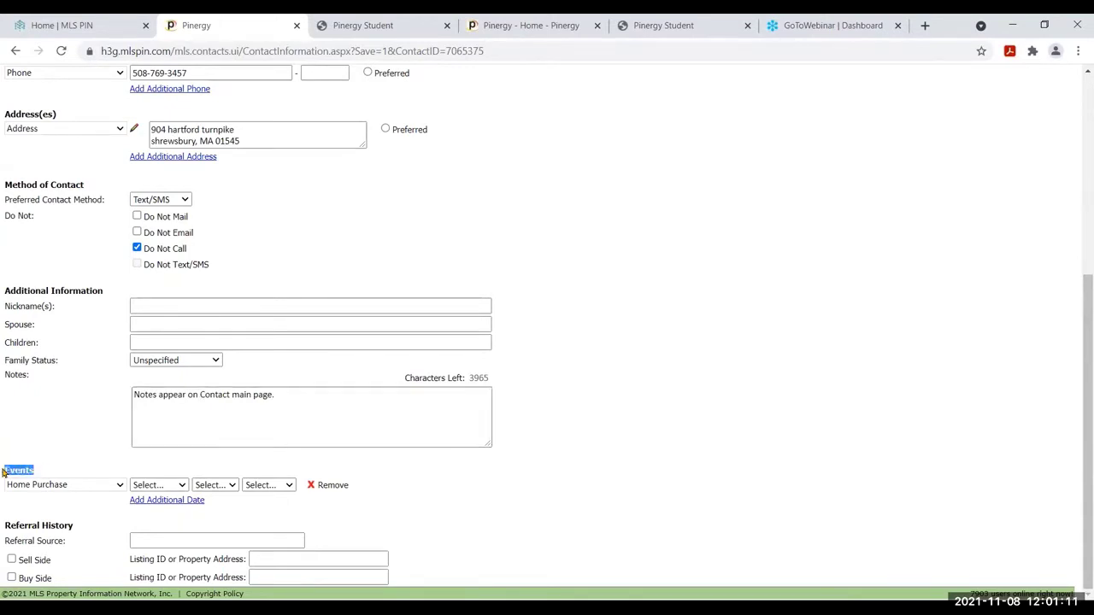
left_click(112, 485)
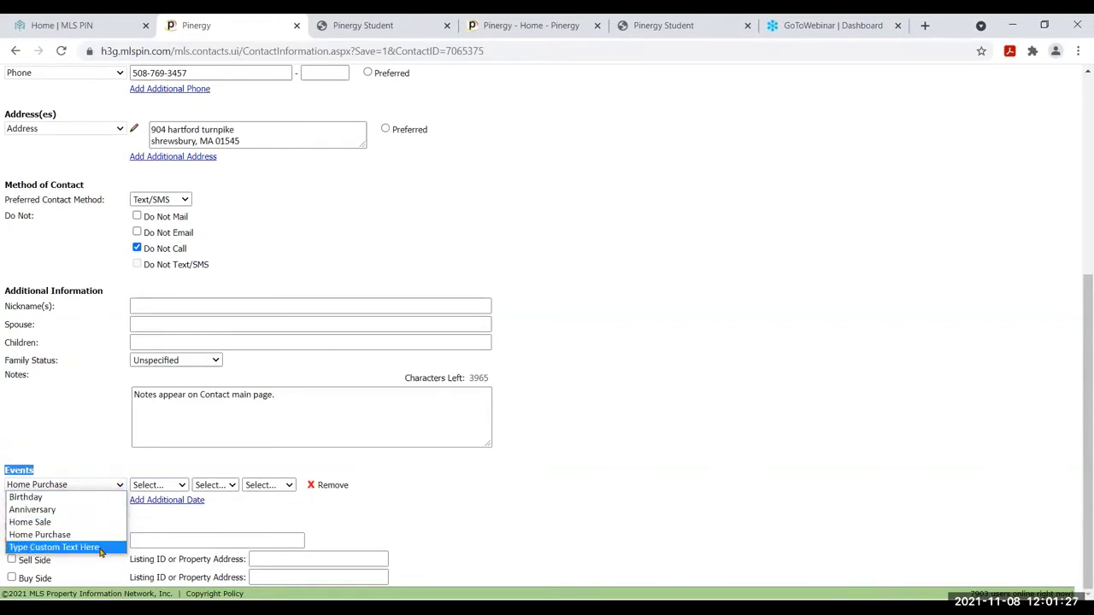
Replace the Home Purchase event type with a custom offer event naming the property's street address
left_click(100, 548)
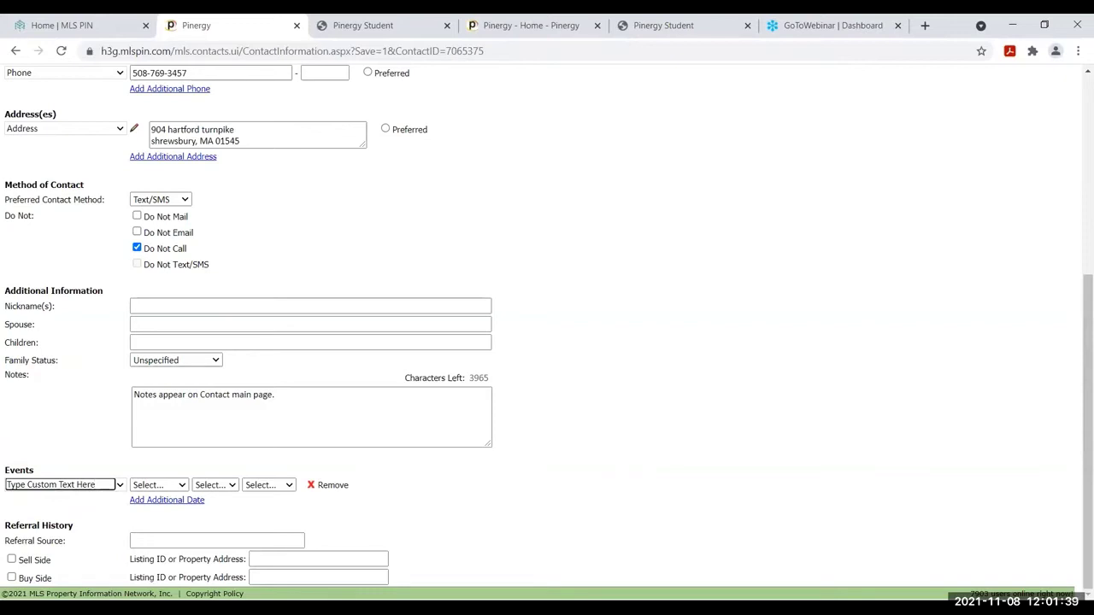
key("BackSpace")
key("BackSpace")
key("BackSpace")
key("BackSpace")
key("BackSpace")
key("BackSpace")
key("BackSpace")
key("BackSpace")
key("BackSpace")
key("BackSpace")
key("BackSpace")
key("BackSpace")
key("BackSpace")
key("BackSpace")
key("BackSpace")
key("BackSpace")
key("BackSpace")
key("BackSpace")
key("BackSpace")
key("BackSpace")
type("Offer on 123 main street")
Date the offer event July 28, 2021 and add another event date row
left_click(163, 486)
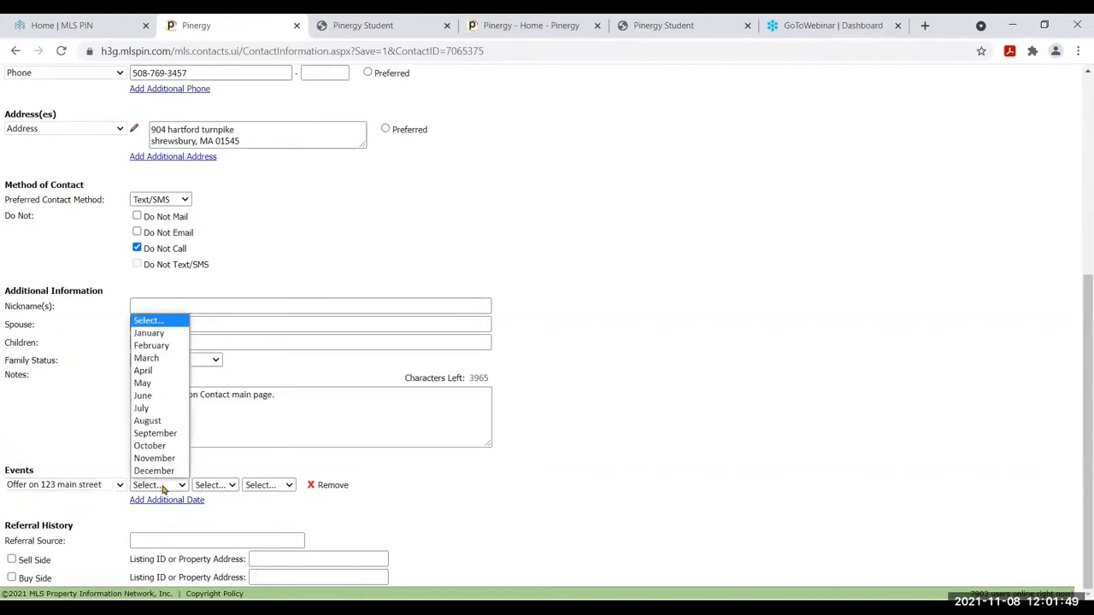
left_click(161, 412)
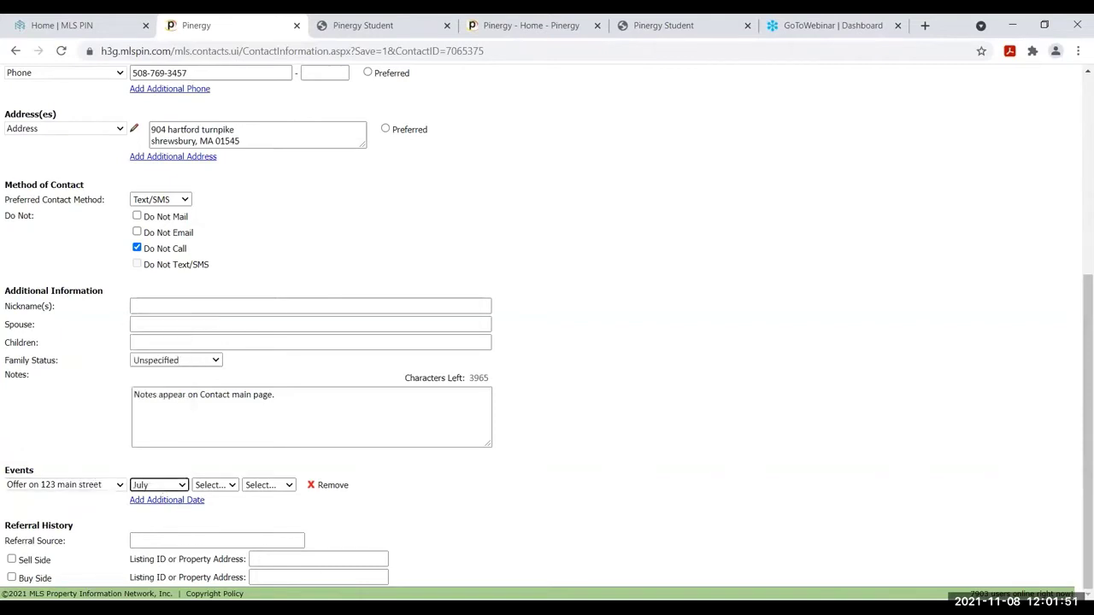
left_click(229, 485)
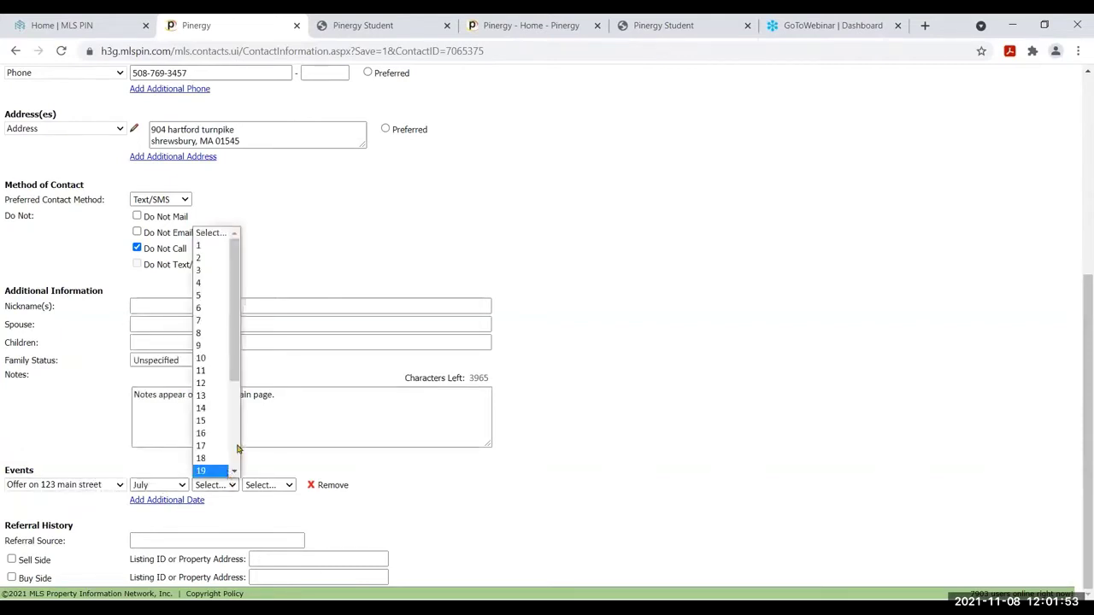
scroll(237, 449, "down", 4)
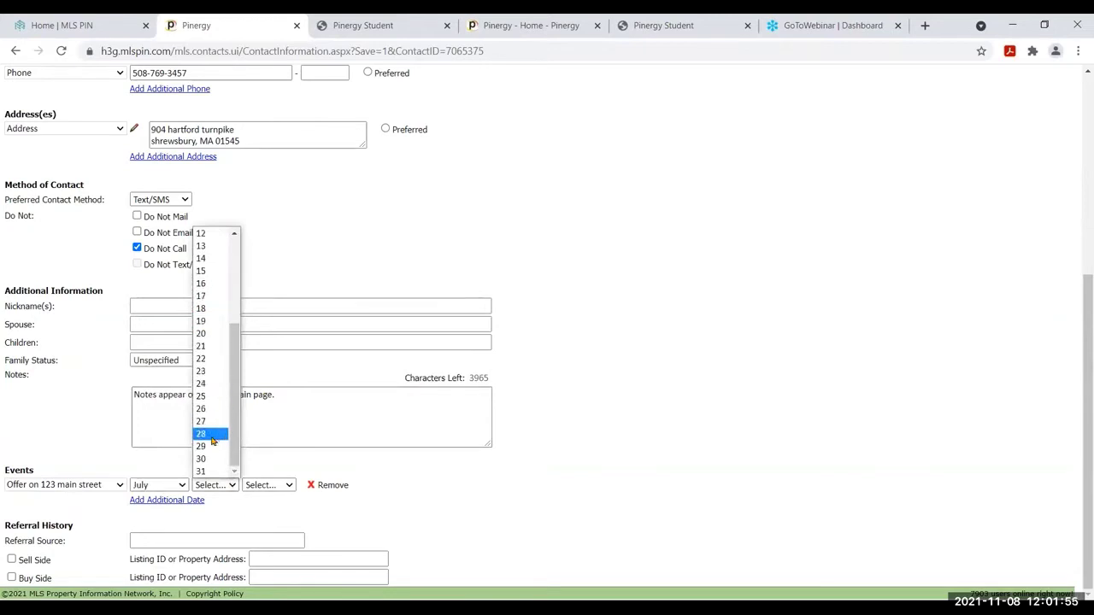
left_click(213, 436)
left_click(270, 485)
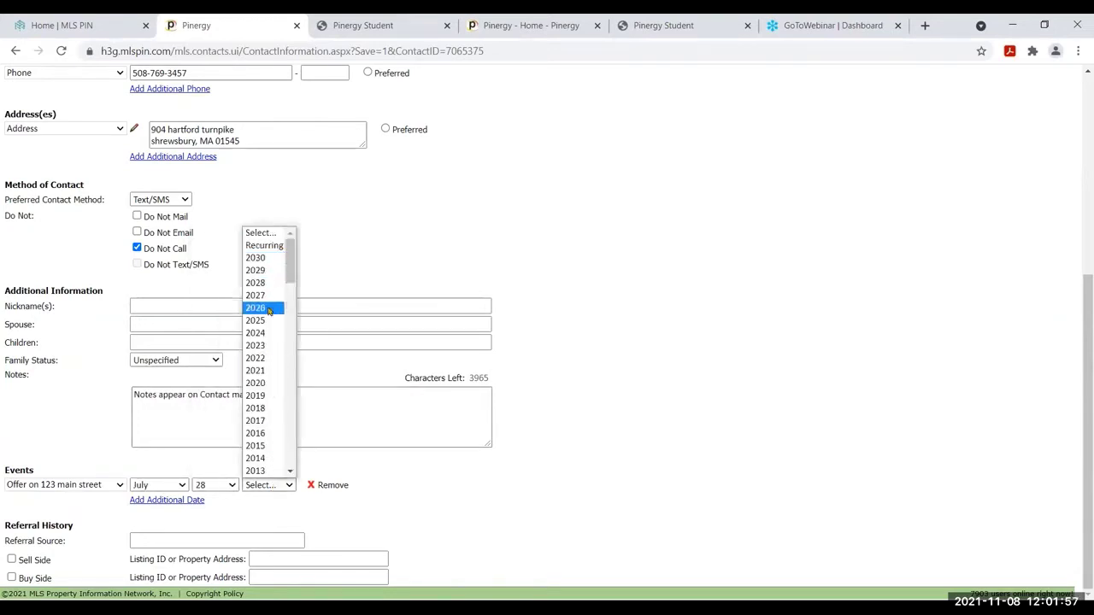
left_click(272, 372)
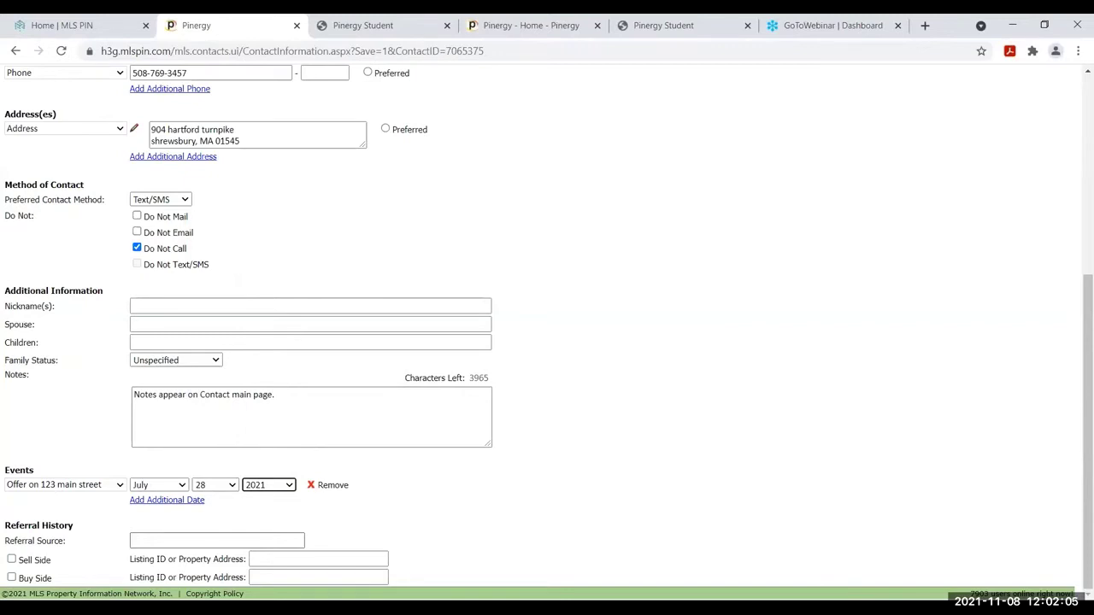
left_click(167, 506)
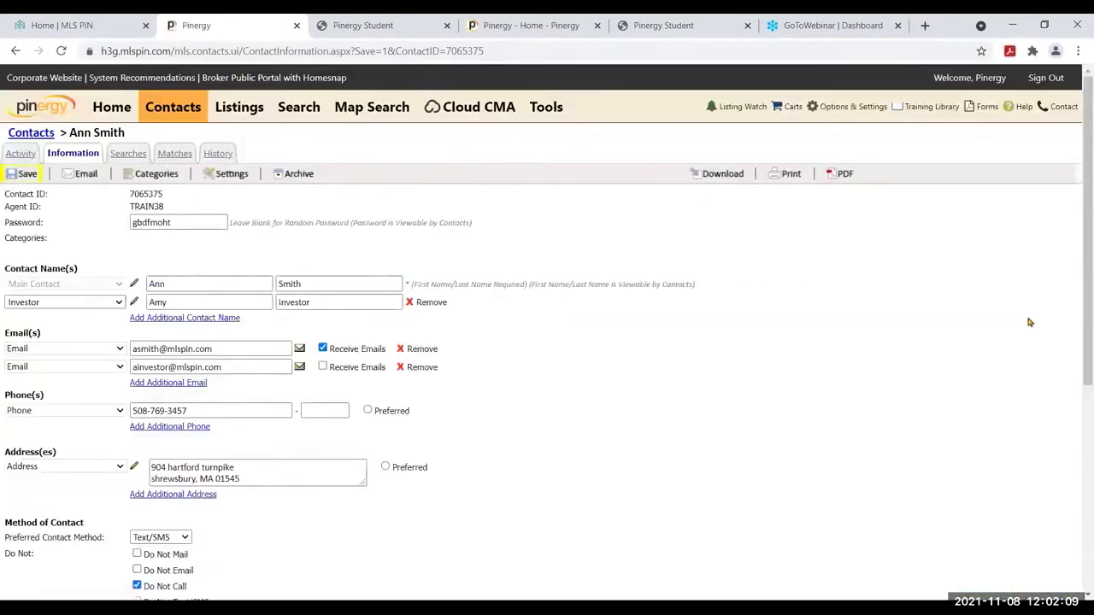
Reveal the new blank event row, leaving Referral Source and Sell Side unchanged
scroll(1085, 319, "down", 5)
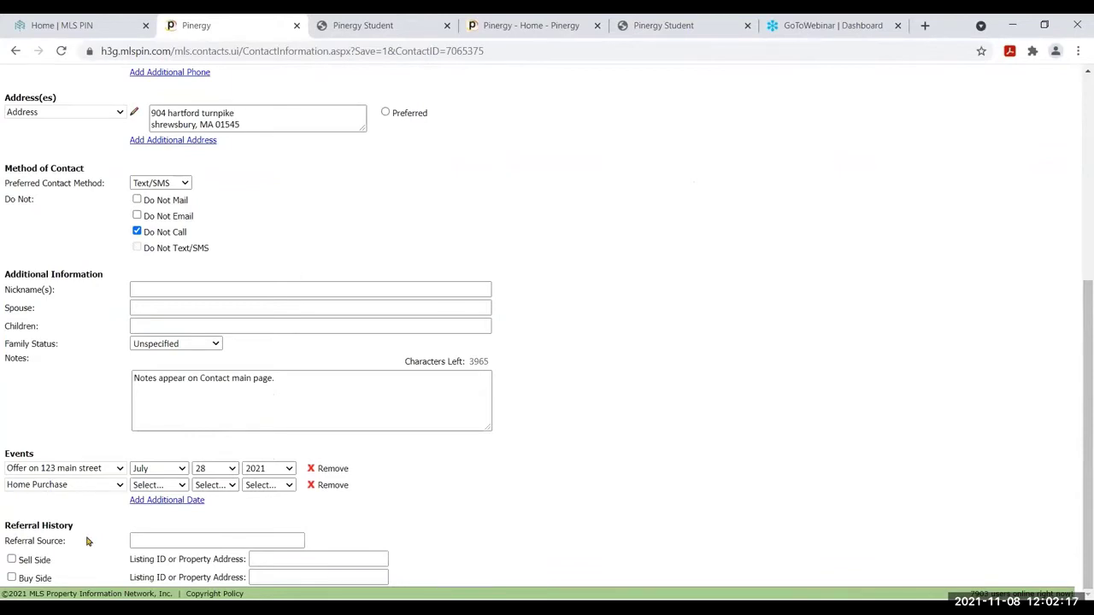
left_click(182, 539)
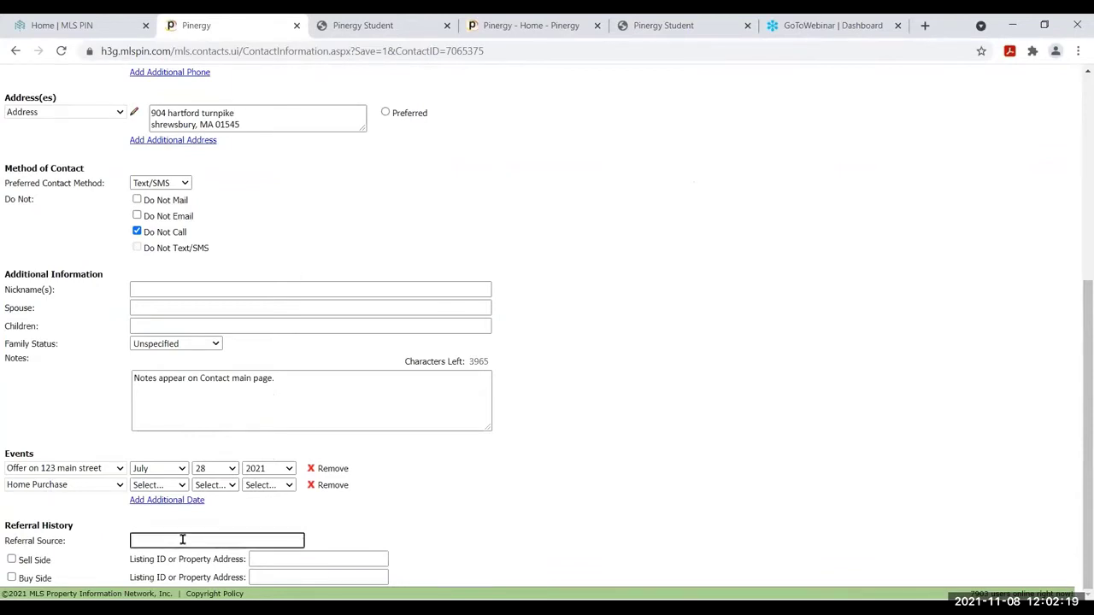
left_click(11, 560)
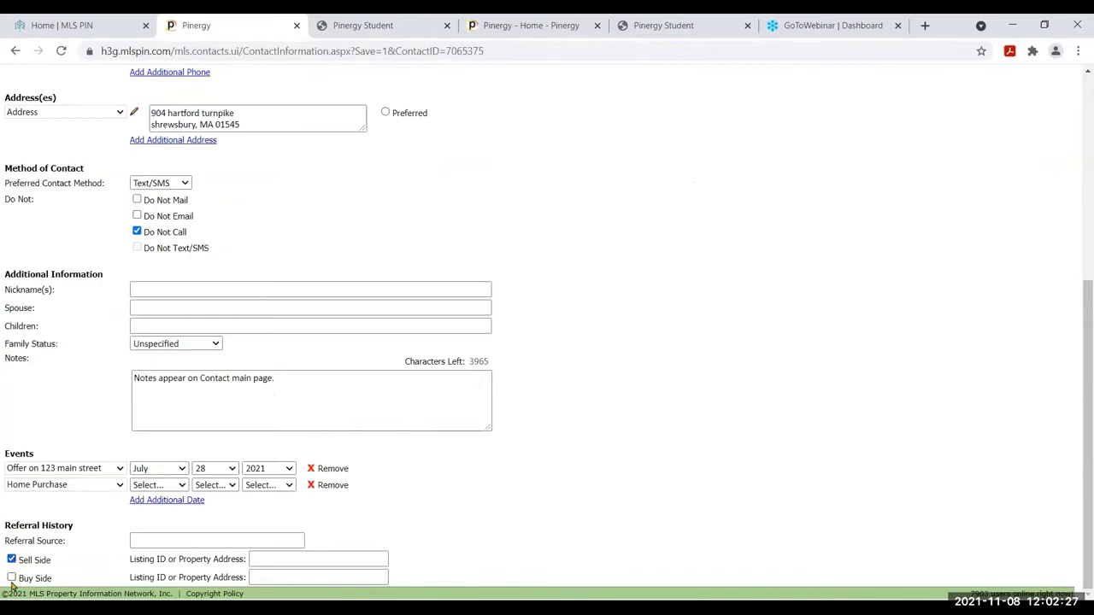
left_click(11, 560)
left_click(351, 557)
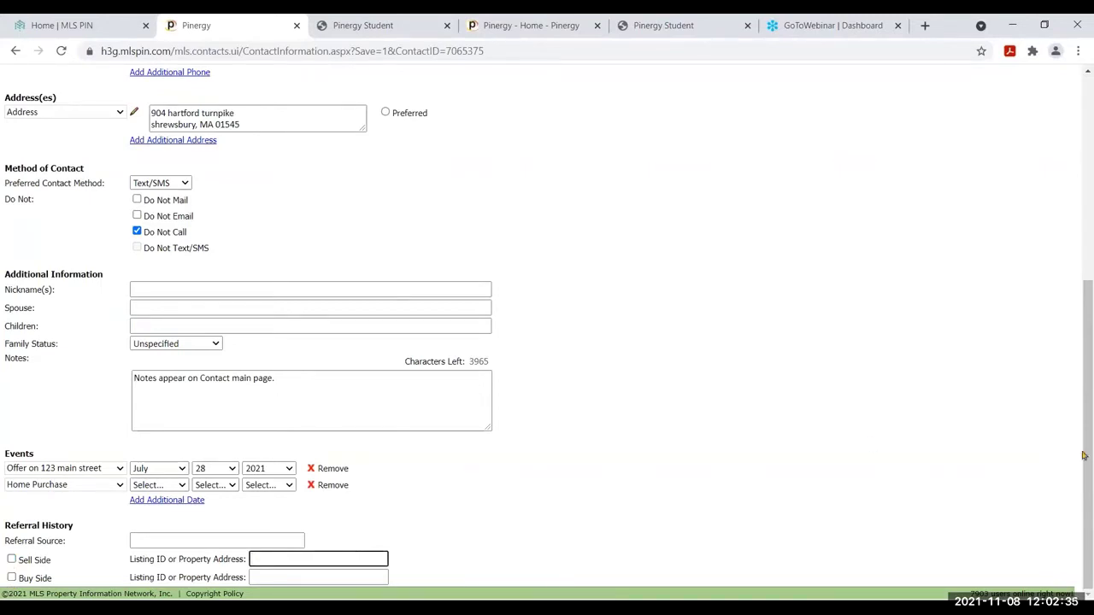
left_click_drag(1090, 464, 1091, 201)
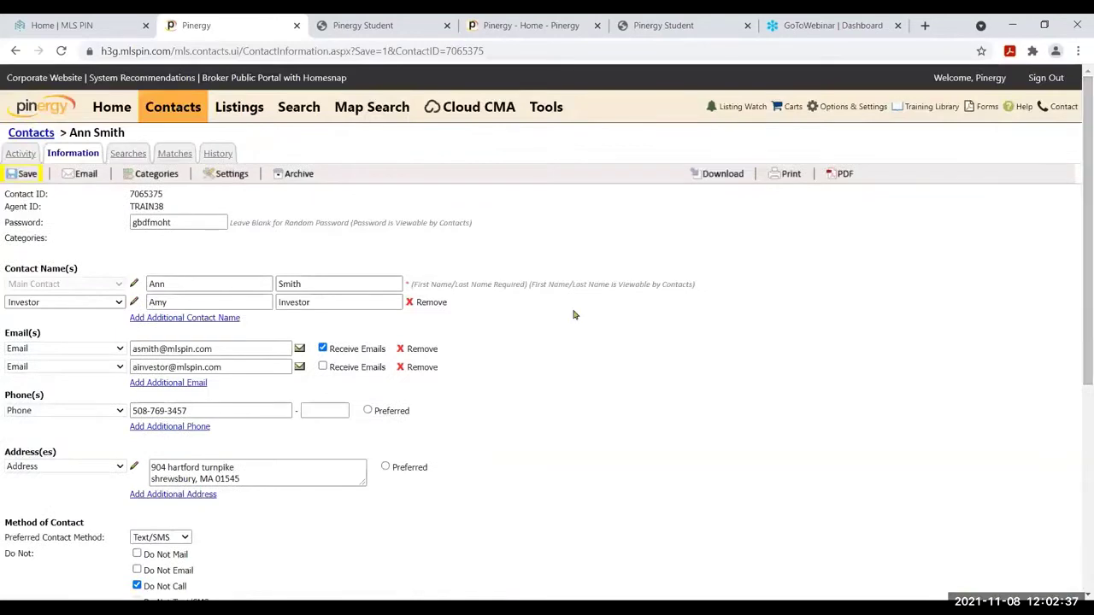
left_click(23, 173)
Save the contact with its notes, preferences and events, and dismiss the success alert
left_click(23, 193)
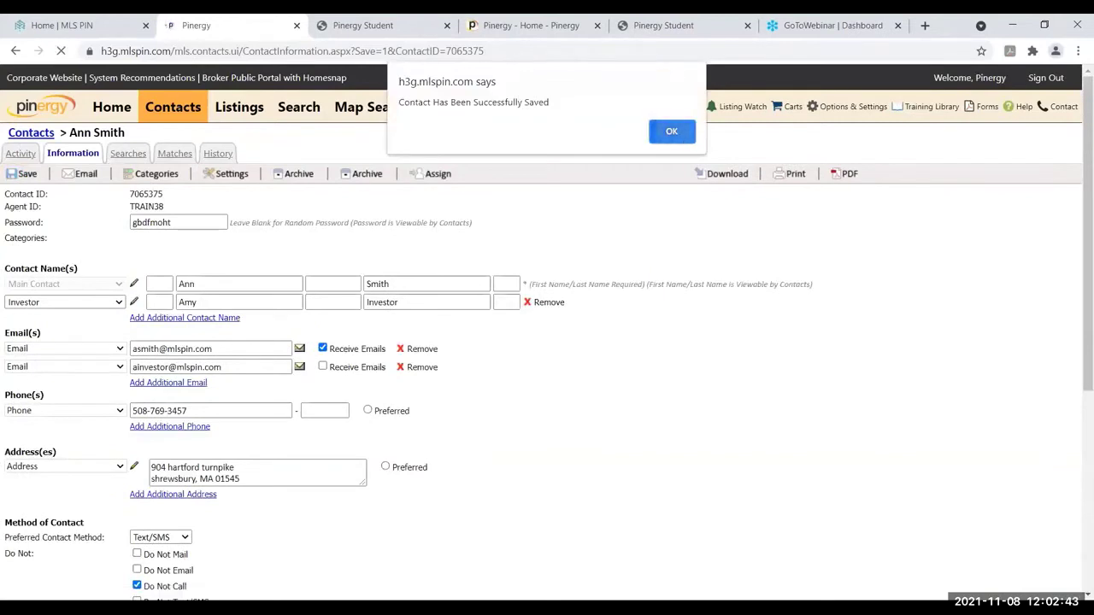
left_click(672, 131)
left_click(245, 282)
left_click(356, 286)
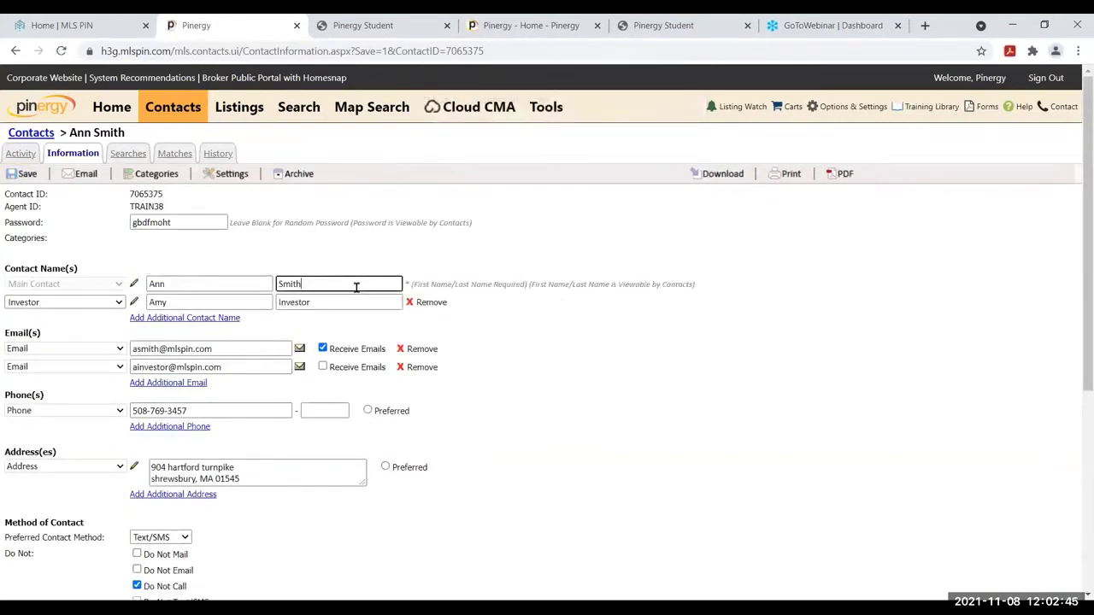
left_click(244, 343)
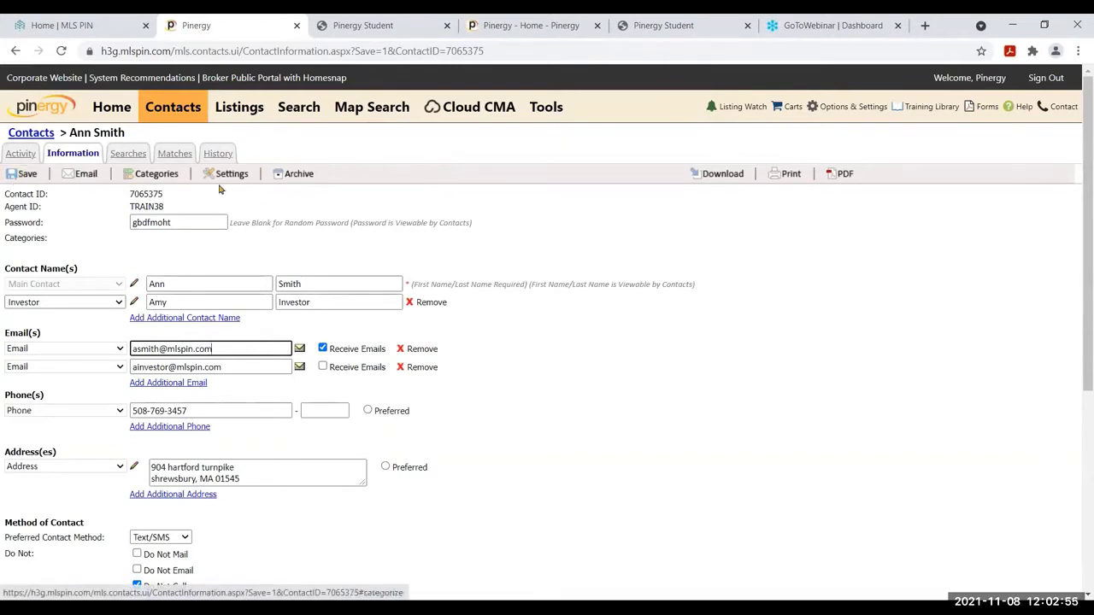
left_click(83, 174)
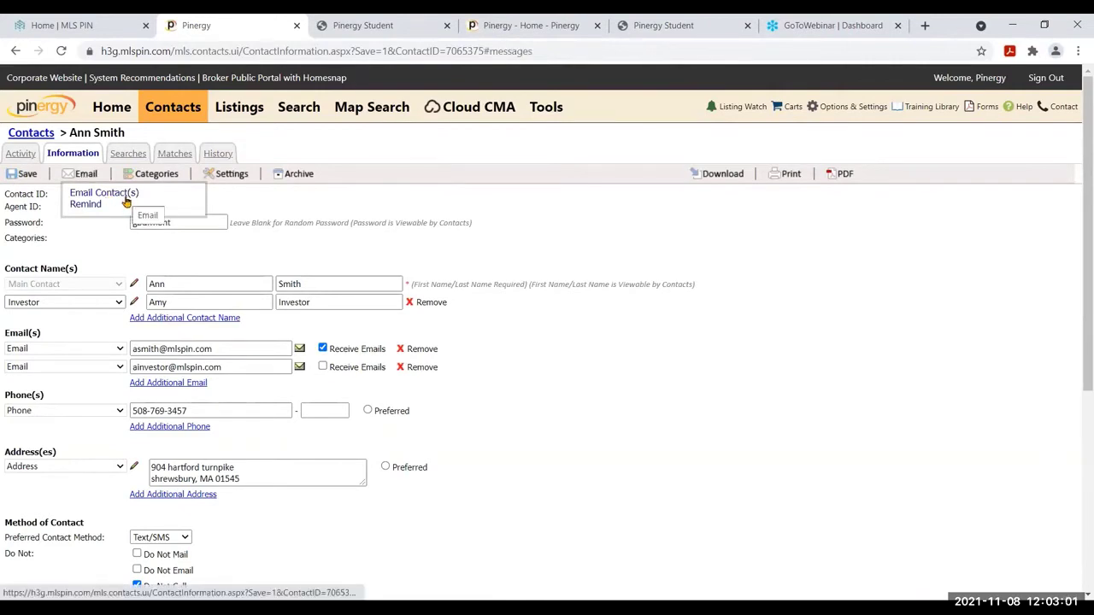
left_click(127, 201)
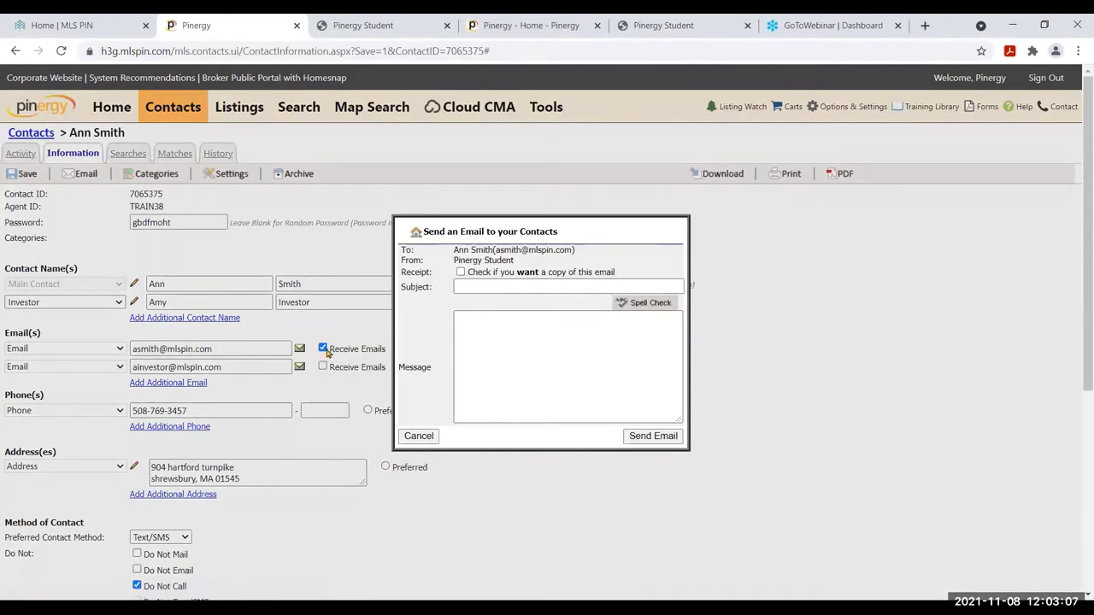
left_click(505, 284)
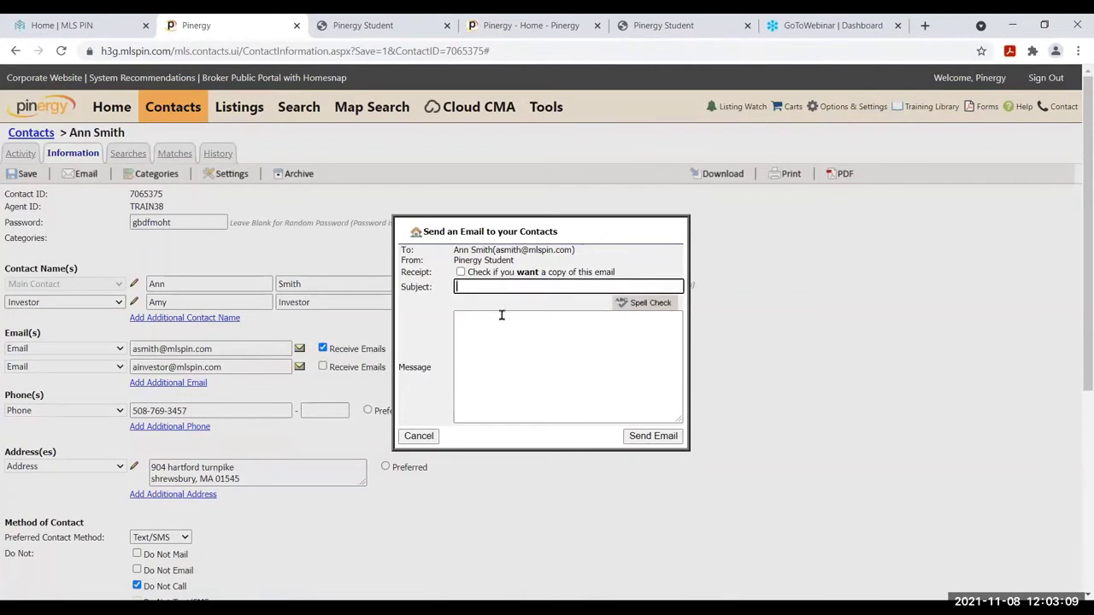
left_click(501, 347)
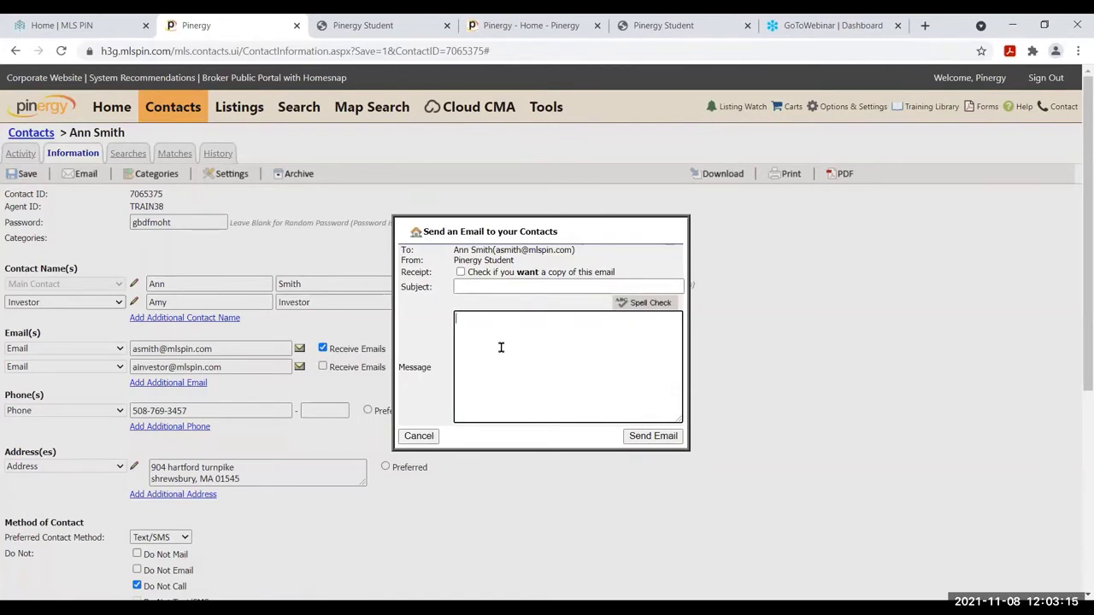
left_click(501, 347)
left_click(418, 436)
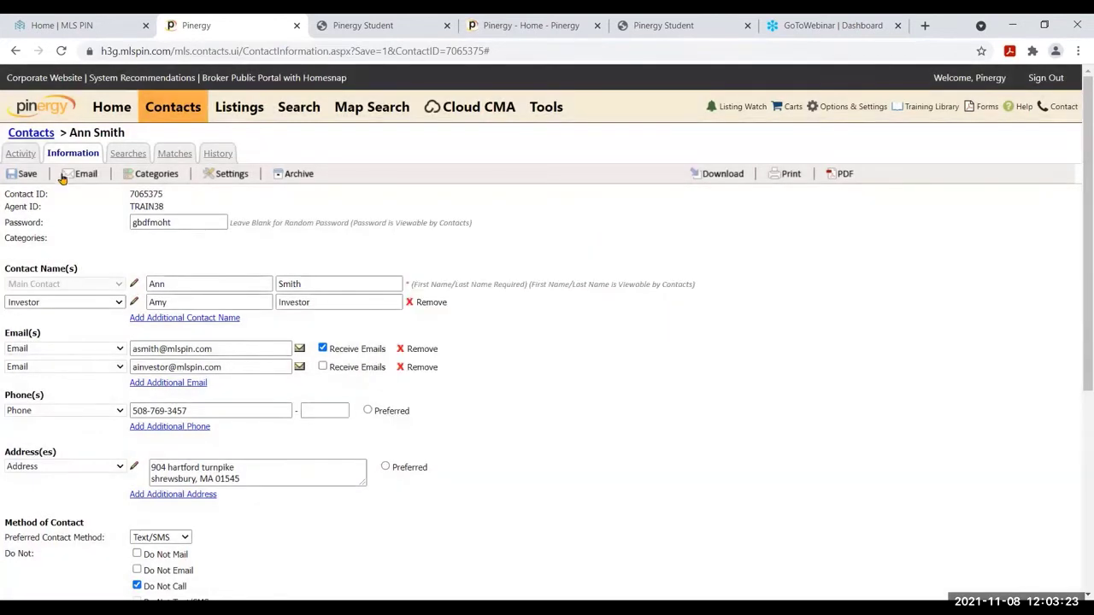
left_click(65, 175)
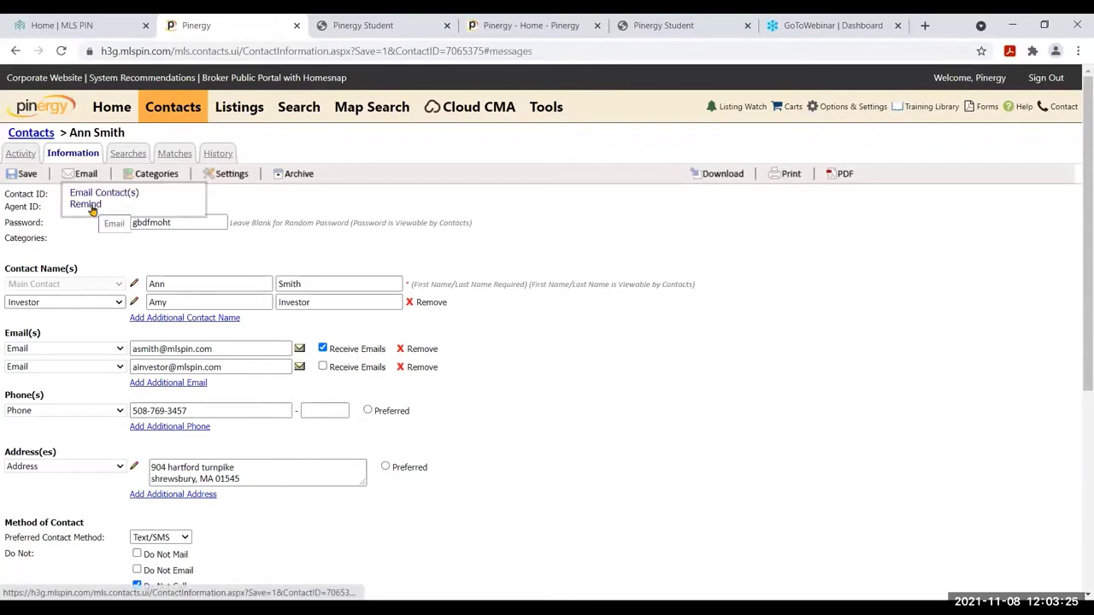
left_click(89, 205)
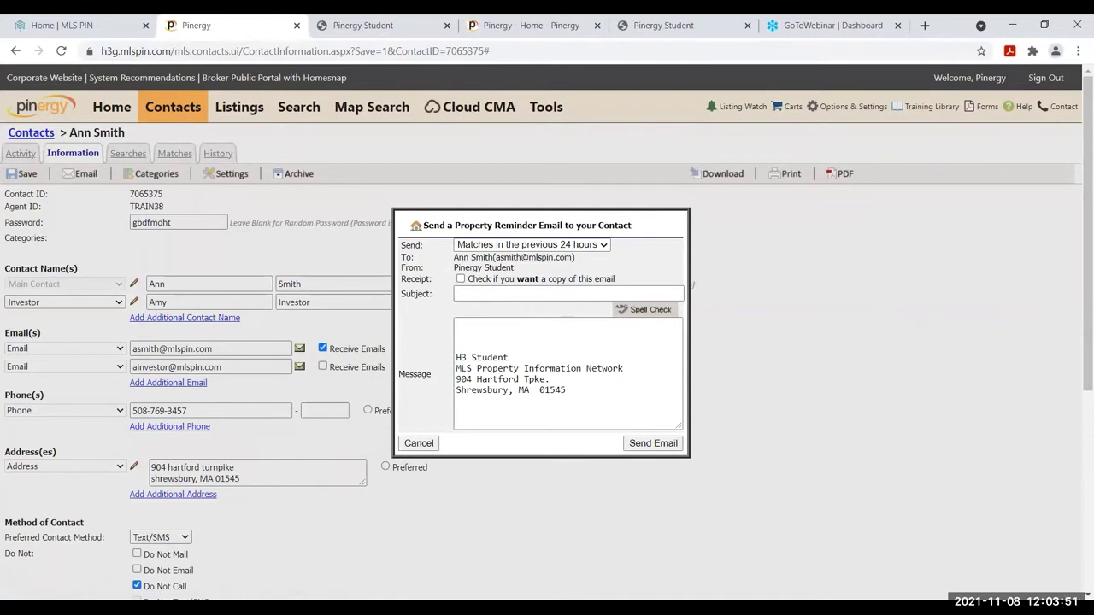
left_click(419, 444)
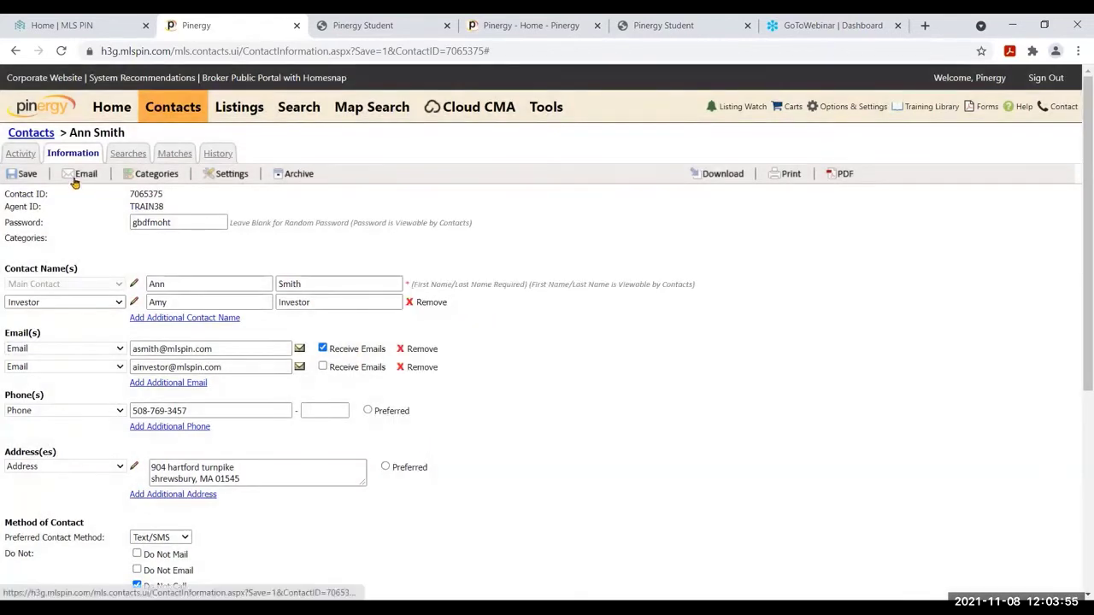
left_click(75, 180)
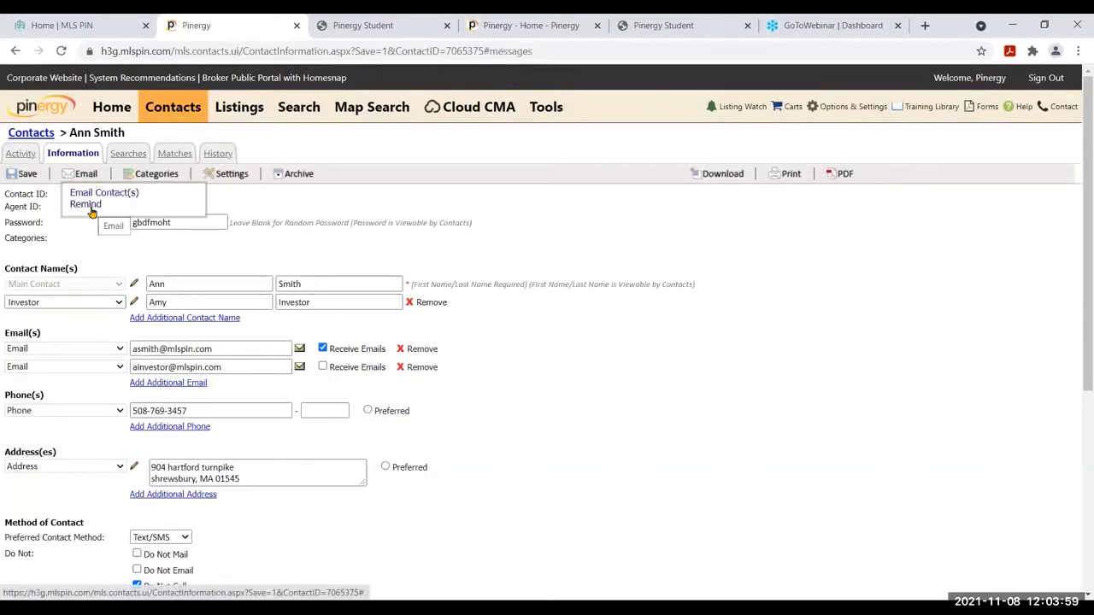
left_click(86, 204)
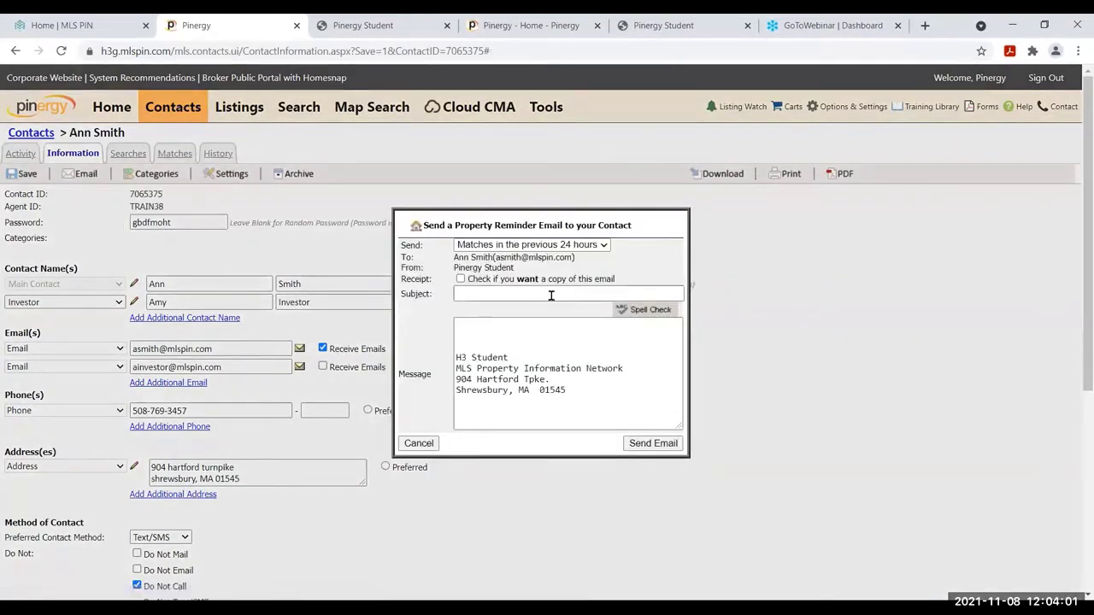
left_click(602, 246)
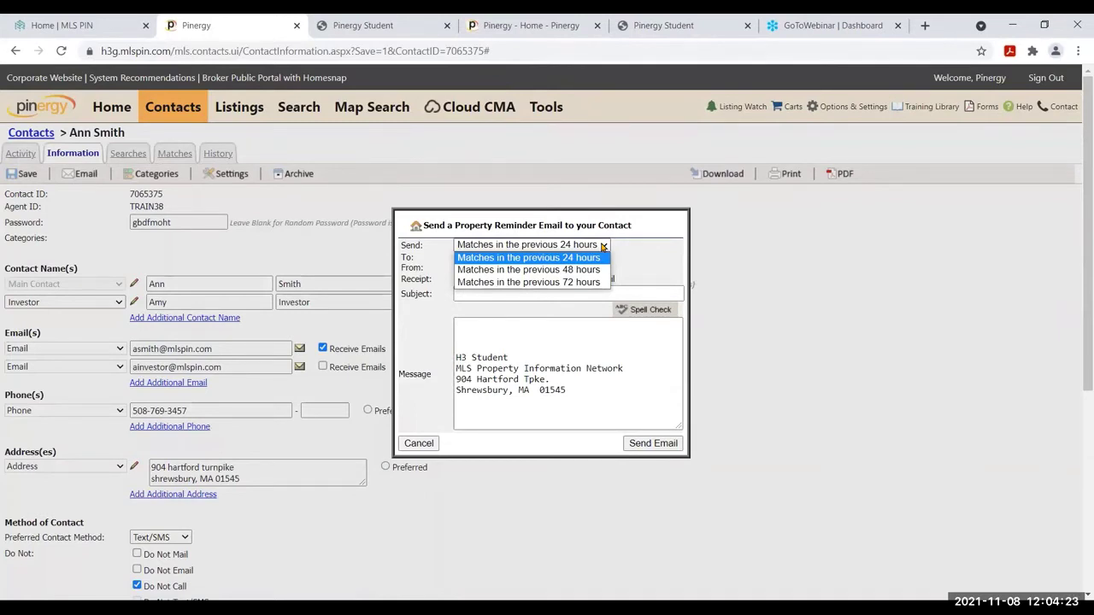
left_click(587, 260)
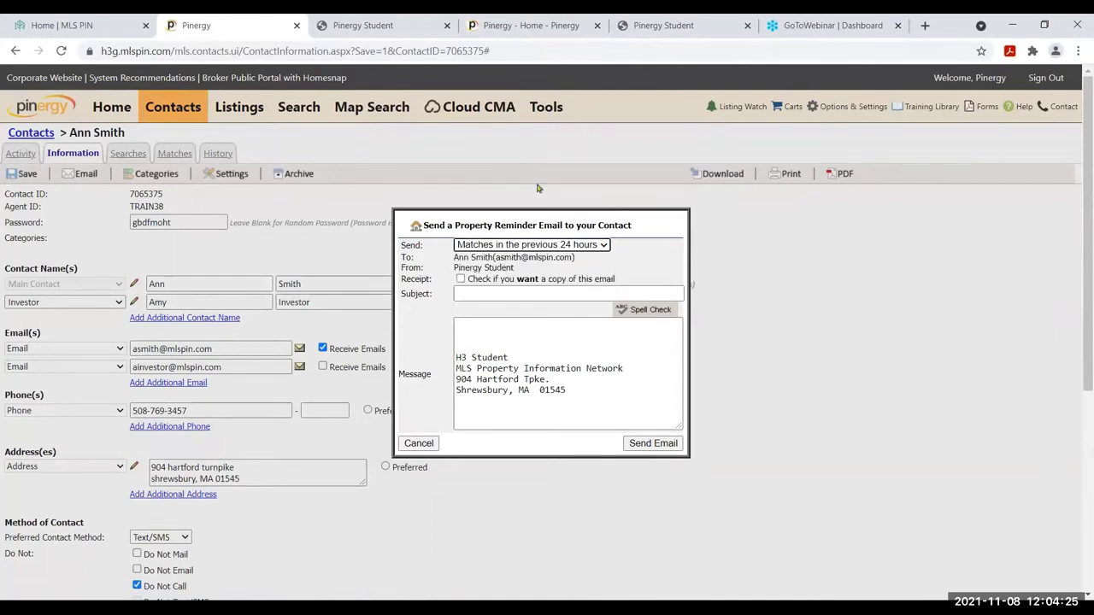
left_click(538, 299)
left_click(515, 342)
left_click(461, 280)
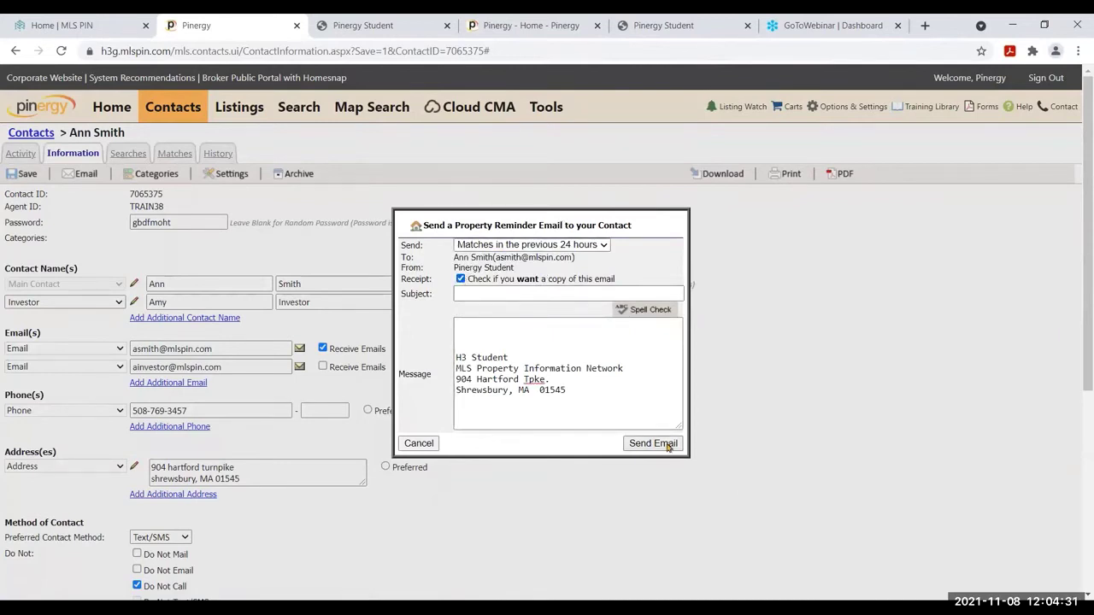
left_click(410, 443)
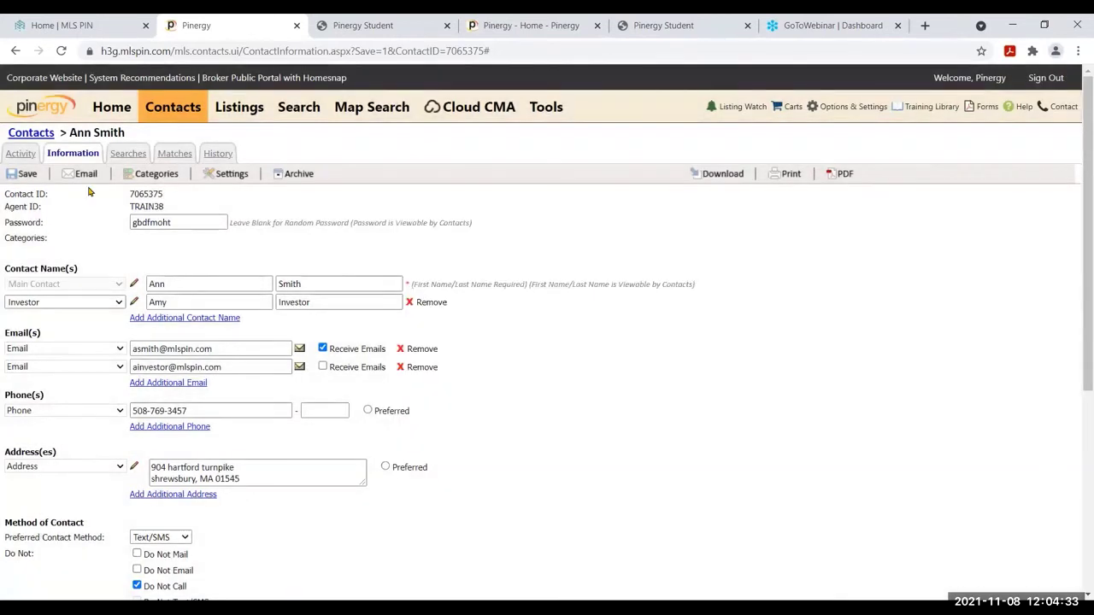
Assign categories Buyers, Sellers, Beverly SF Customers and Single Family Buyers, and confirm
left_click(157, 175)
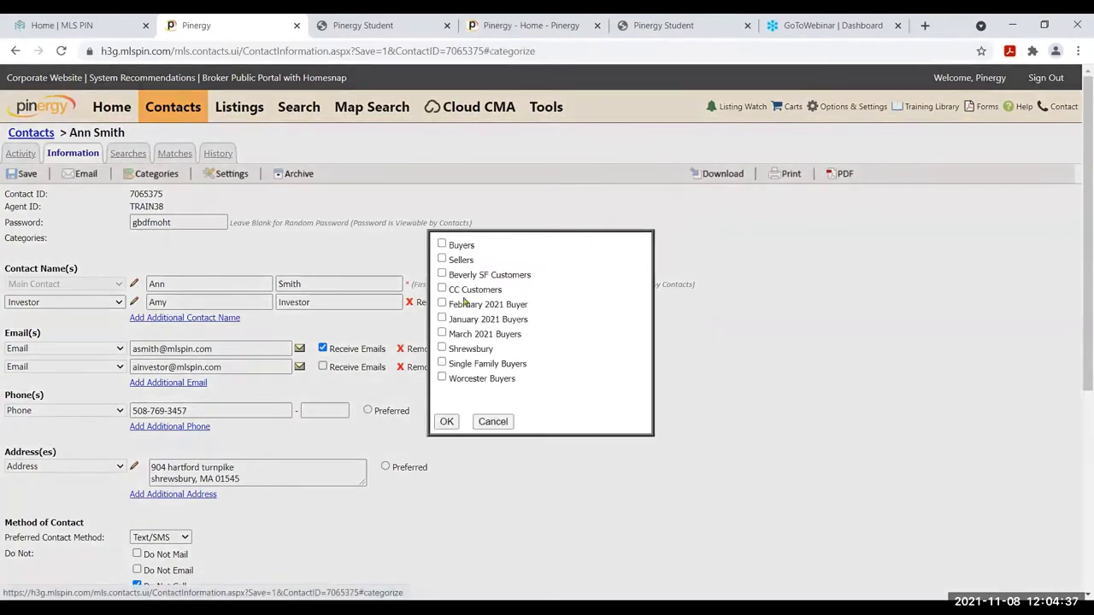
left_click(441, 245)
left_click(442, 261)
left_click(442, 275)
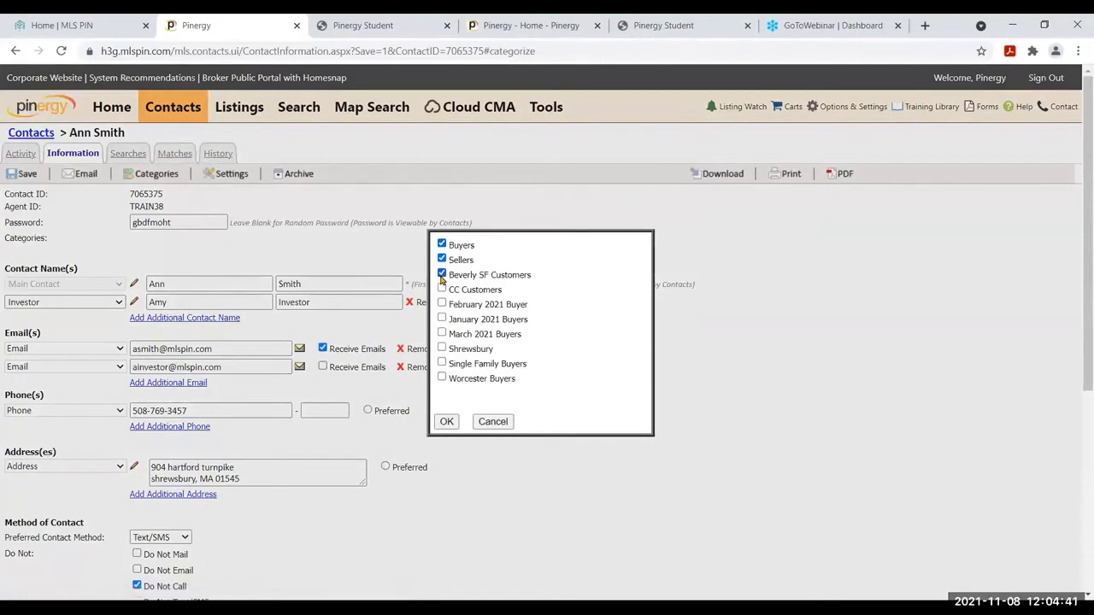
left_click(442, 363)
left_click(447, 422)
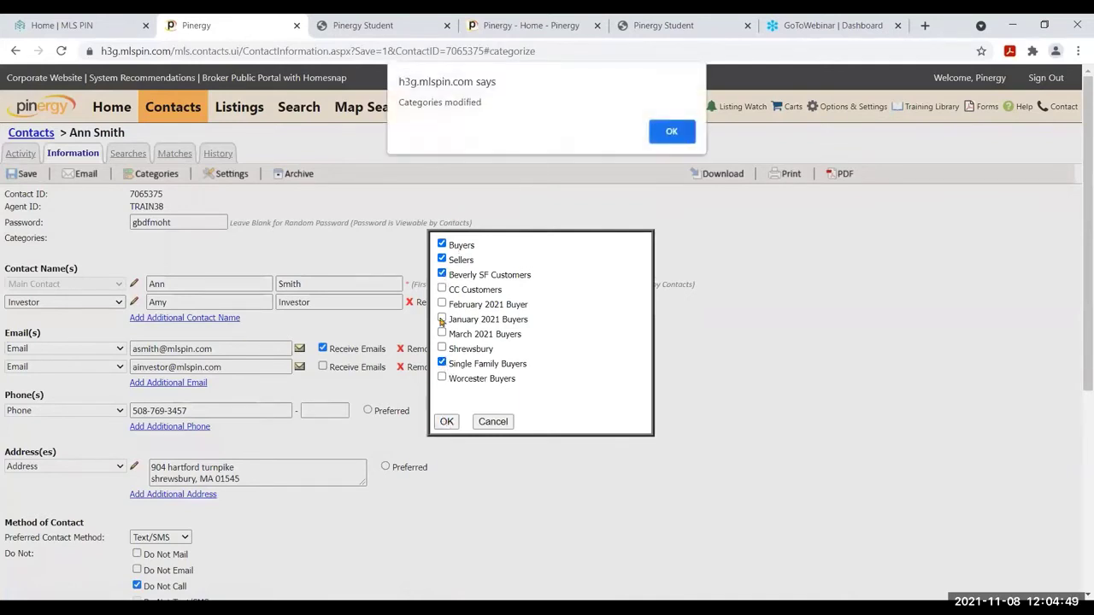
left_click(672, 133)
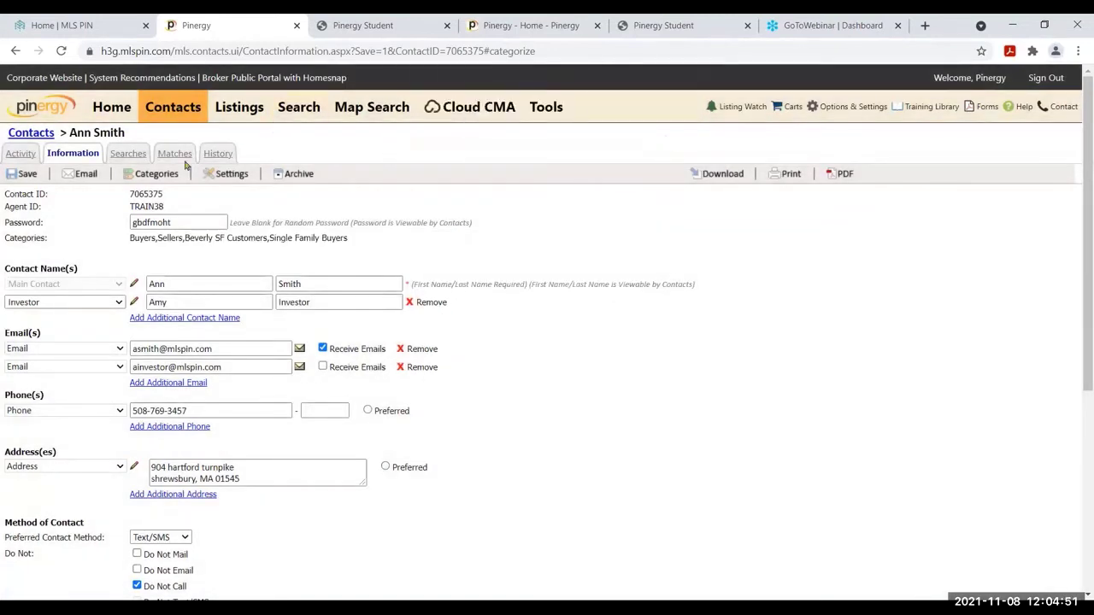
In contact Settings, set Email When No Matches to Yes and confirm
left_click(234, 177)
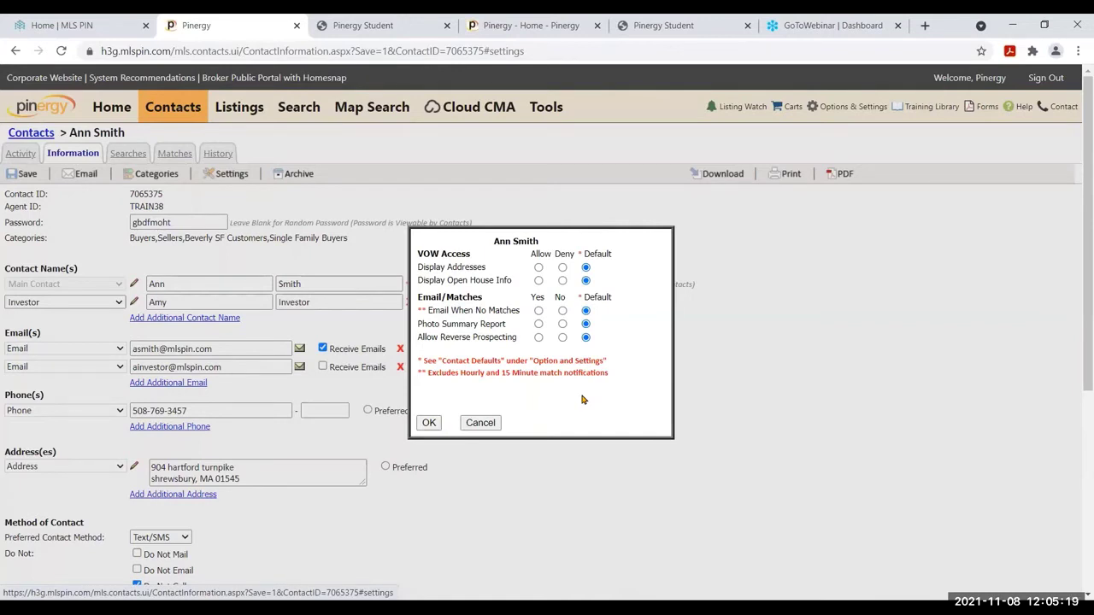
left_click(538, 311)
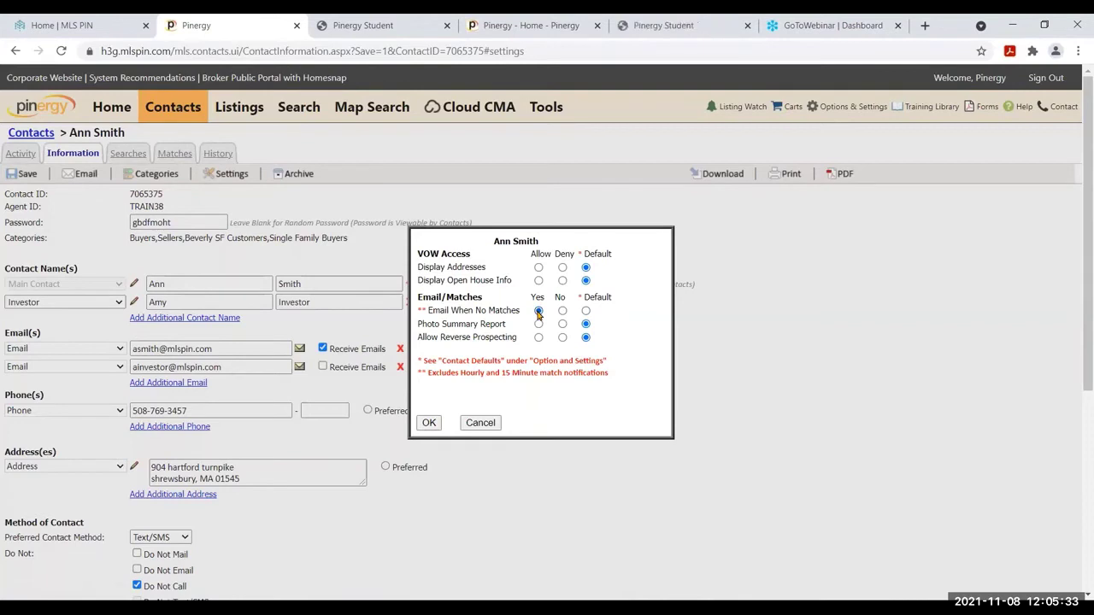
left_click(428, 422)
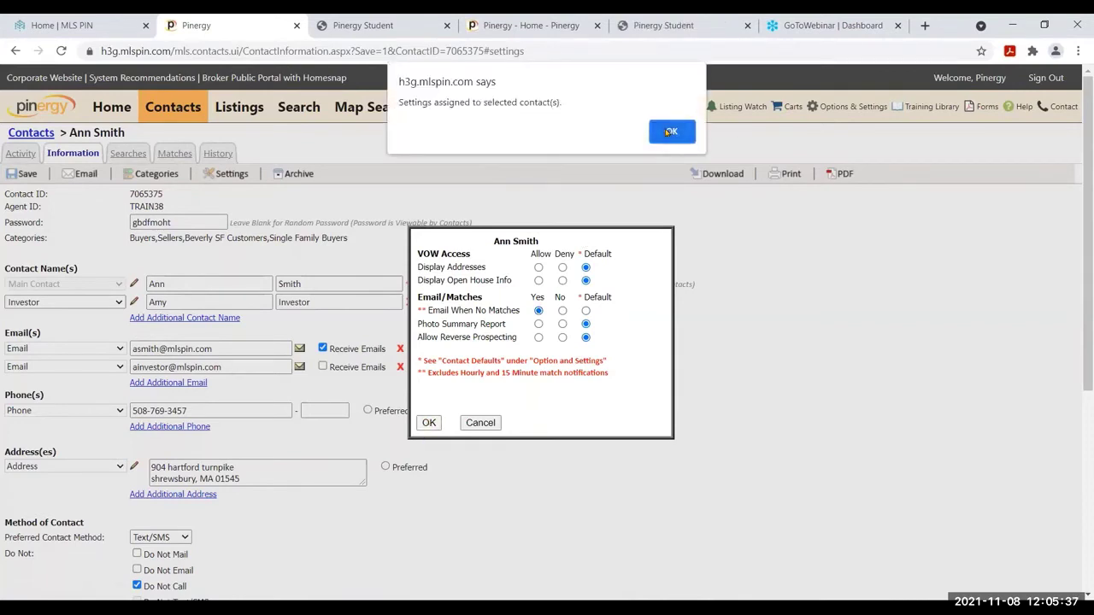
left_click(667, 131)
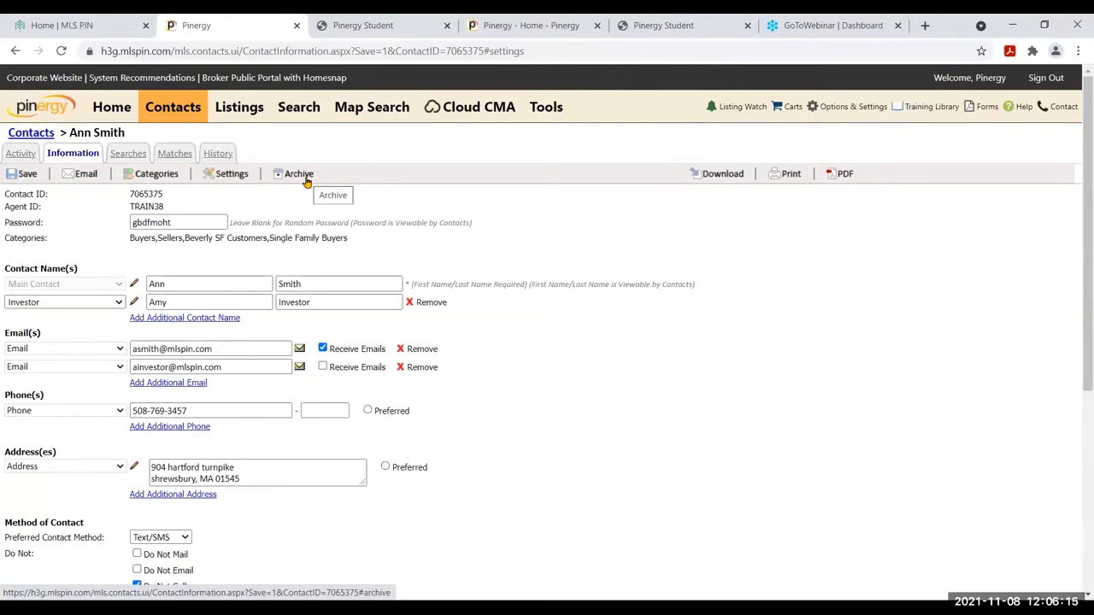
Archive the contact, confirm both prompts, and return to the Contacts list
left_click(288, 174)
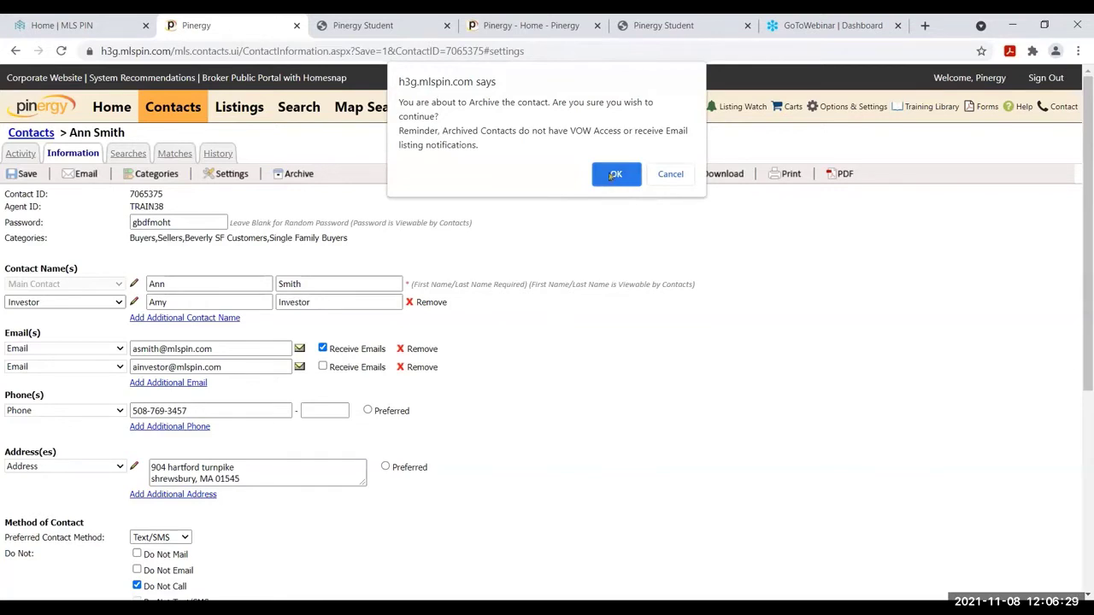
left_click(606, 173)
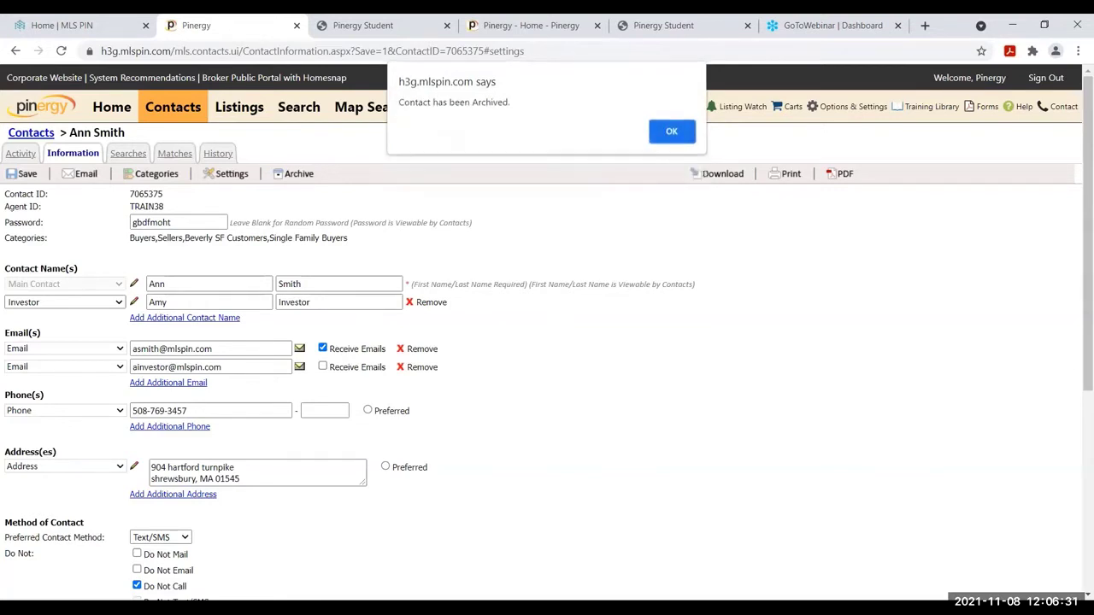
left_click(678, 140)
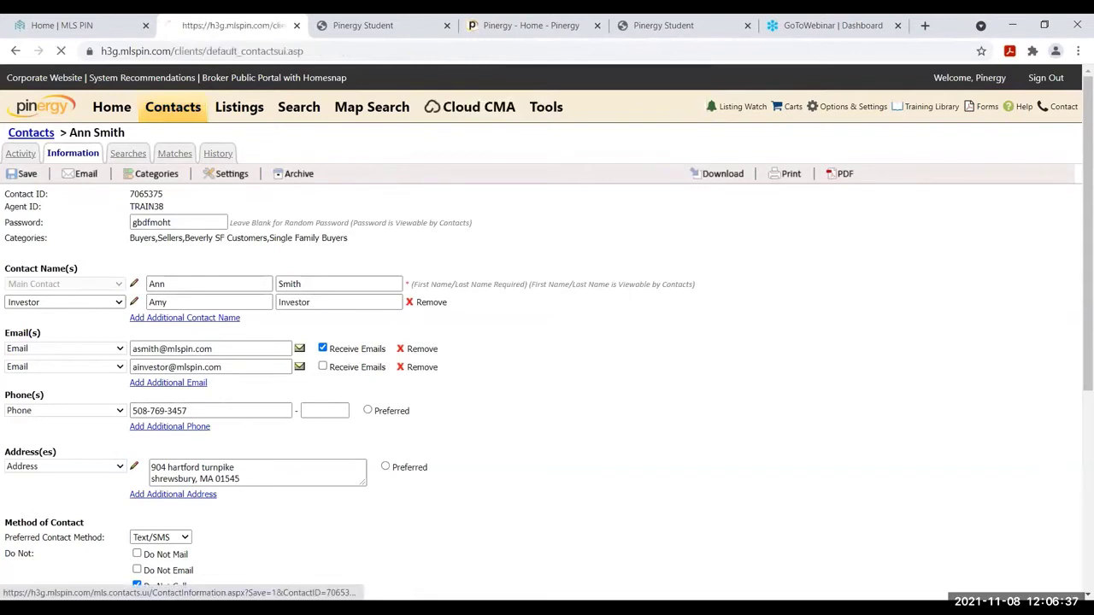
left_click(169, 111)
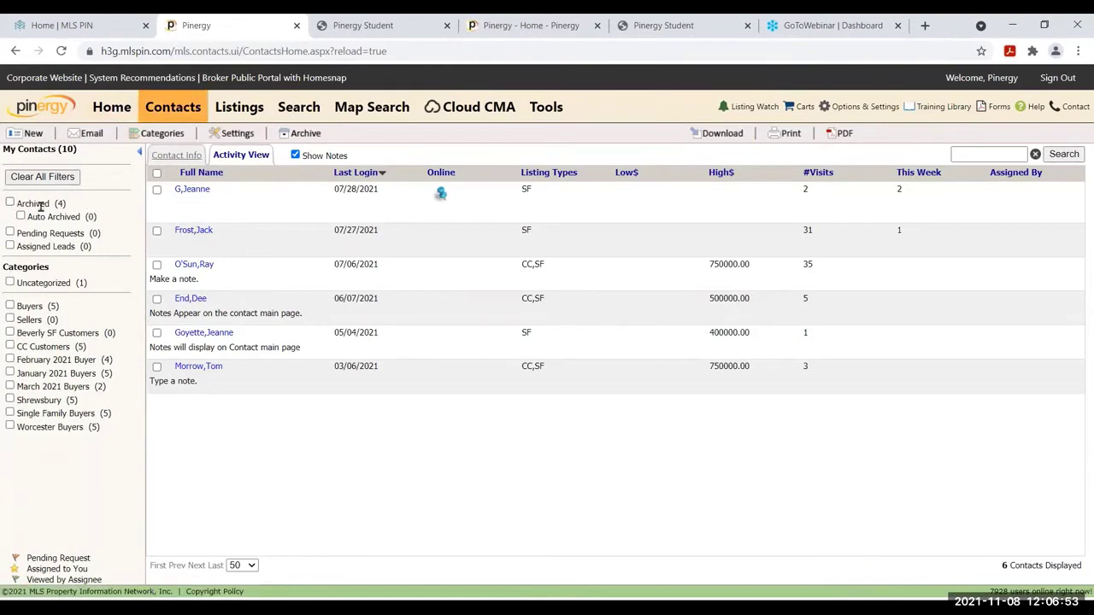
Filter My Contacts to Archived and select the newly archived contact in the list
left_click_drag(49, 205, 6, 206)
left_click(9, 204)
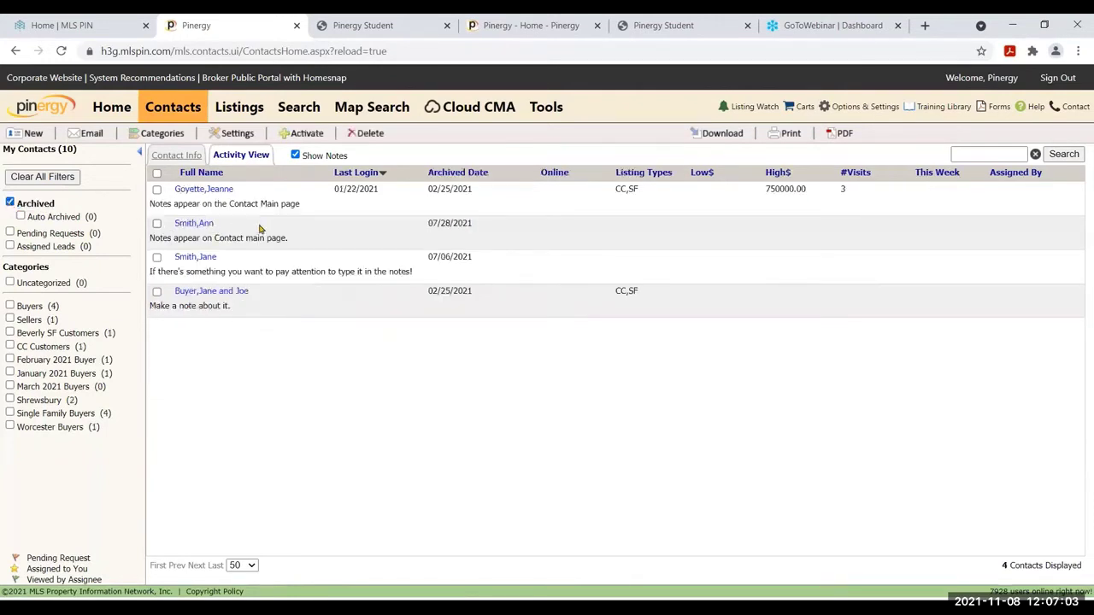
left_click(158, 225)
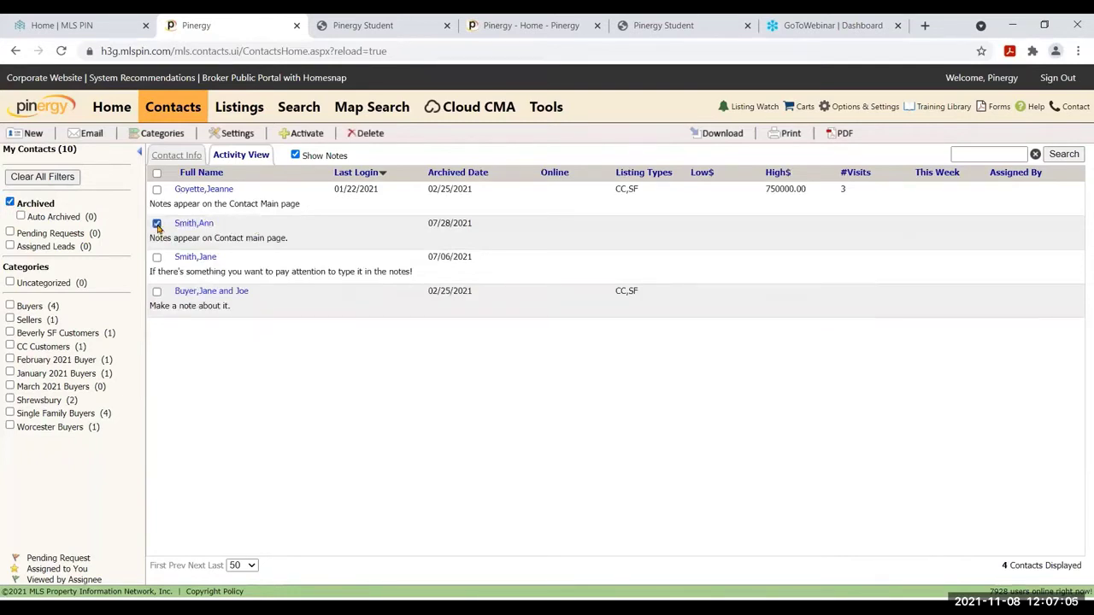
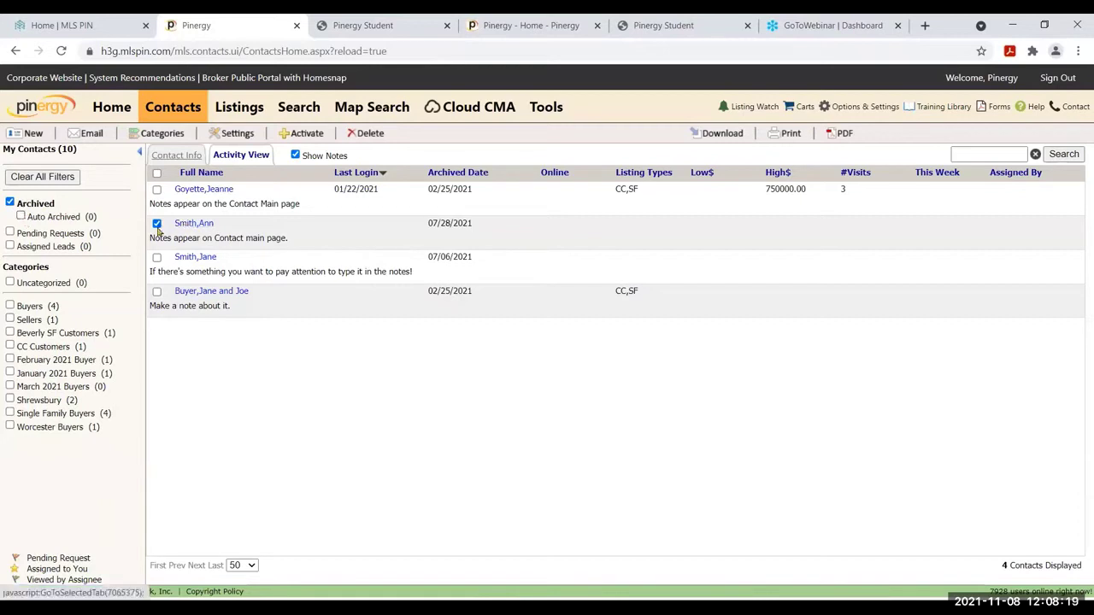
Activate the checked archived contact, confirming and dismissing the 'Contact has been Activated' alert
left_click(293, 138)
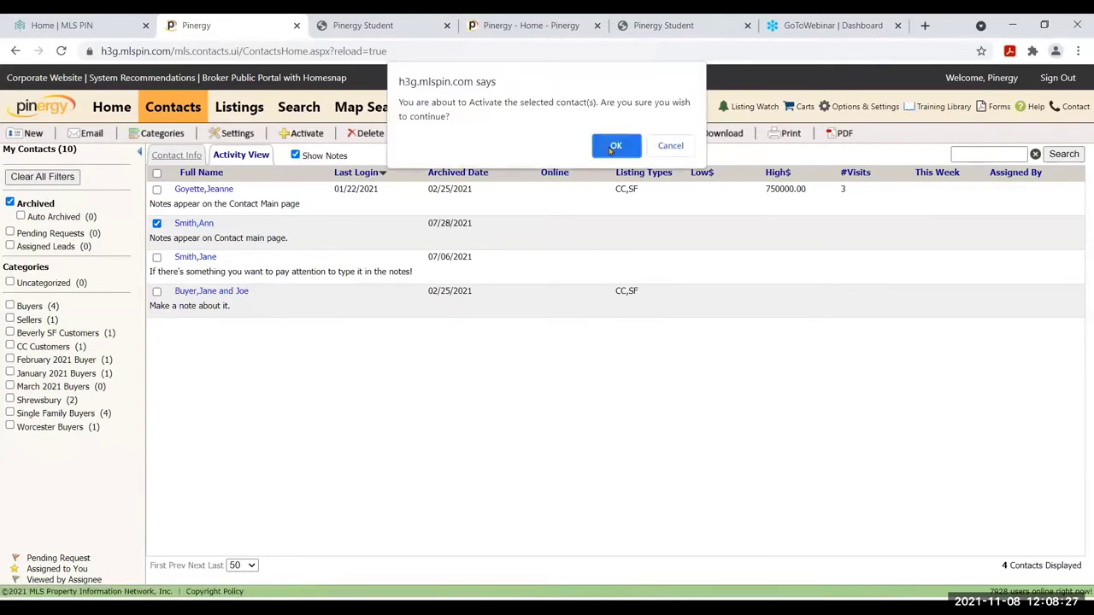
left_click(611, 149)
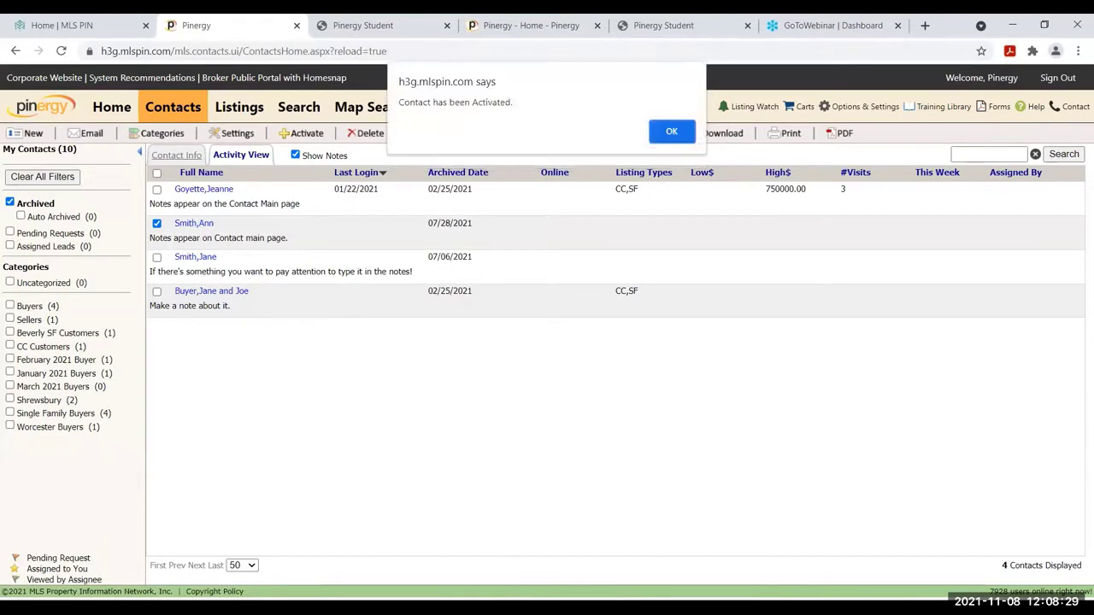
left_click(672, 132)
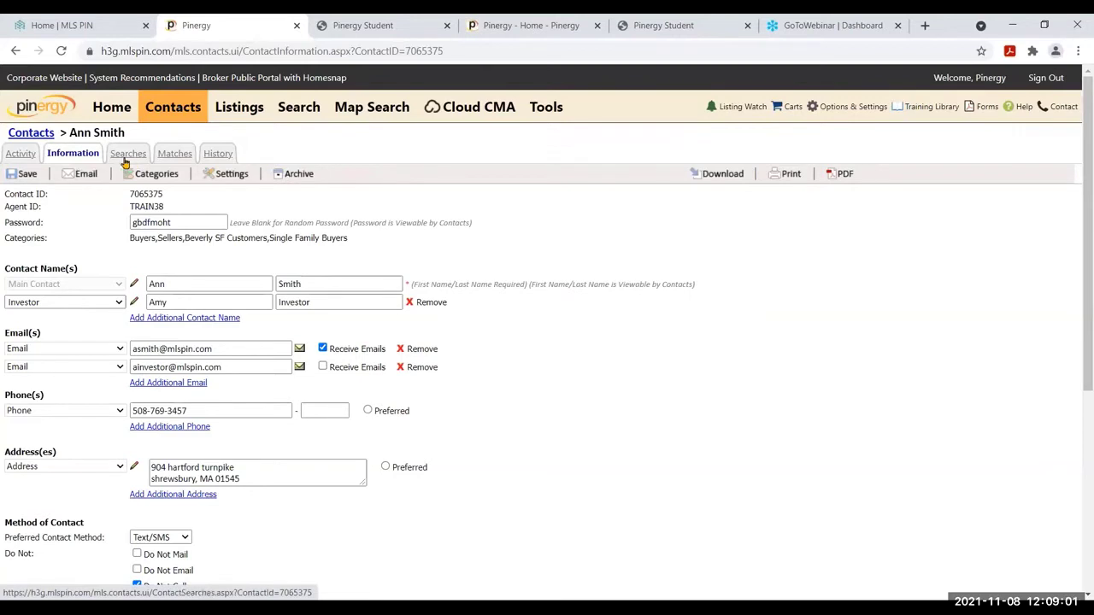
From the contact's Searches, create a new standard Search, opening the blank Search_1 form
left_click(126, 162)
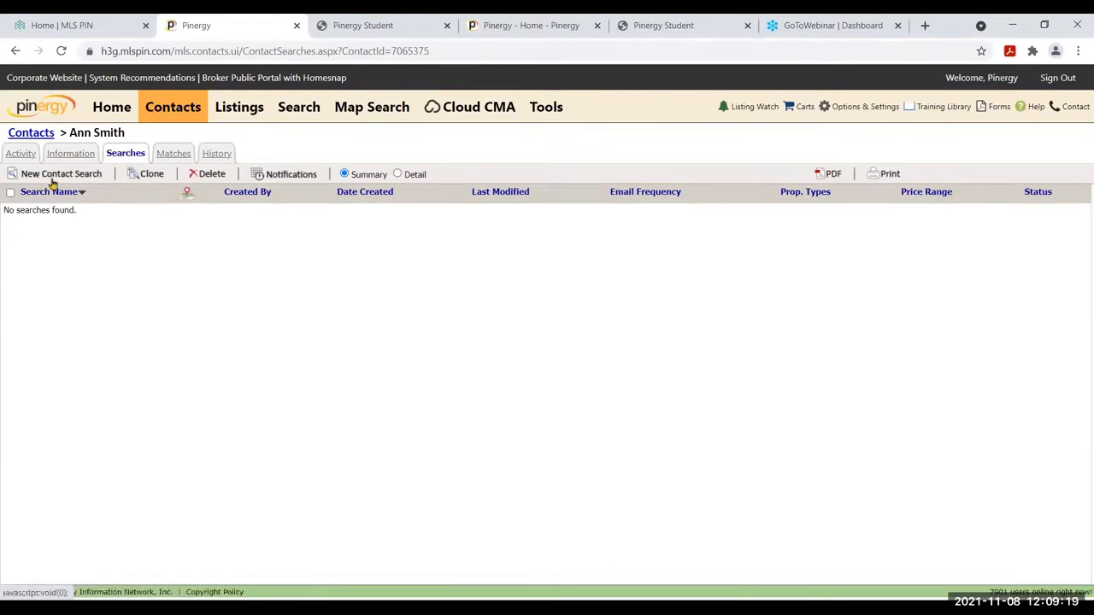
left_click(80, 180)
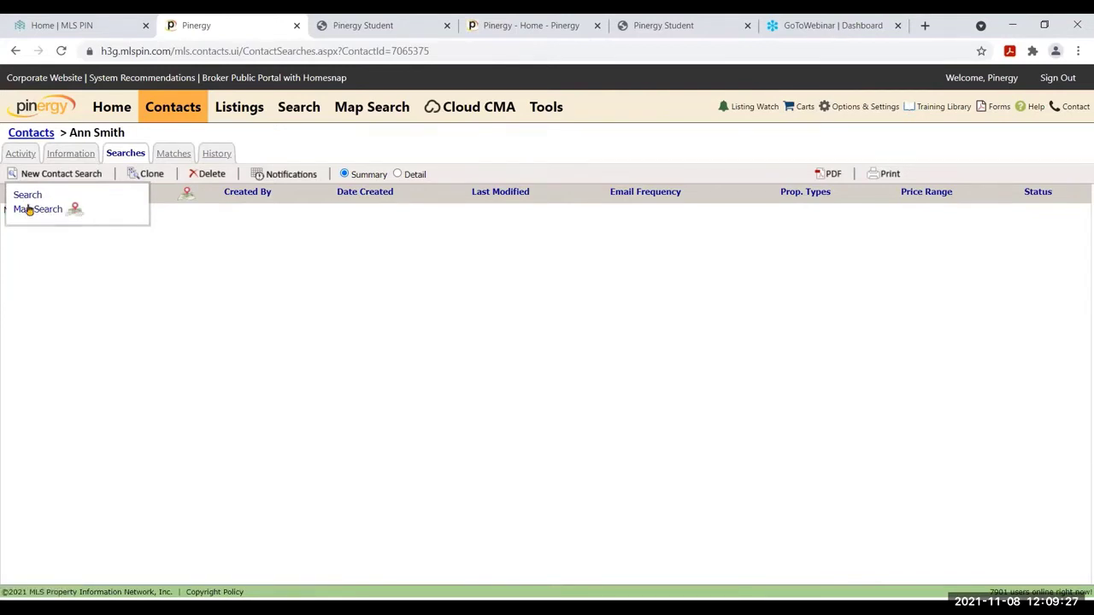
left_click(26, 196)
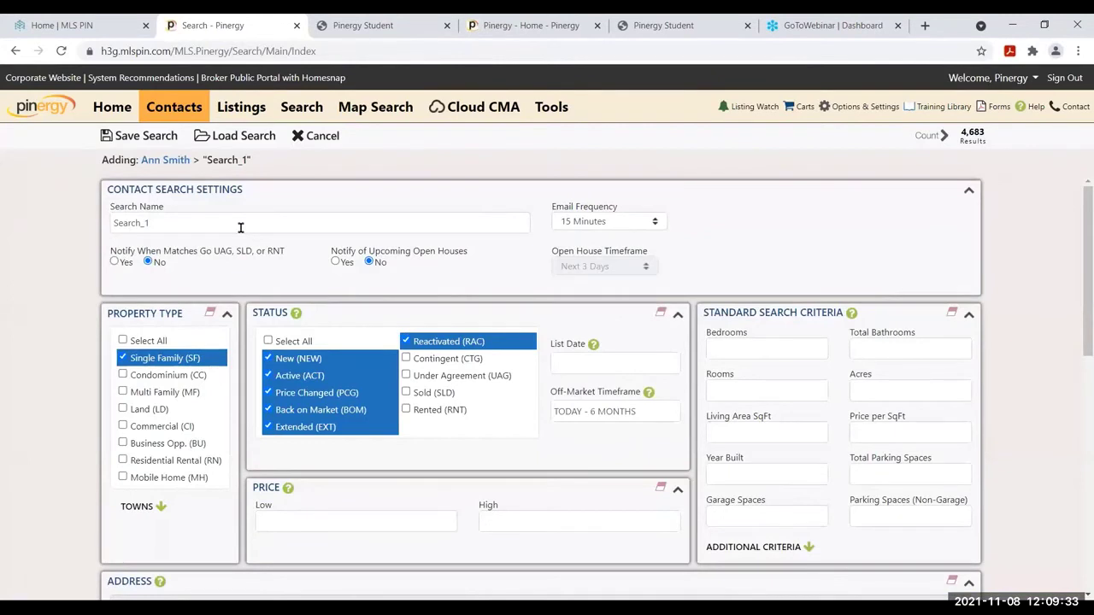
Replace the default search name with 'Single Family Homes for sale in Beverly'
left_click_drag(163, 223, 72, 215)
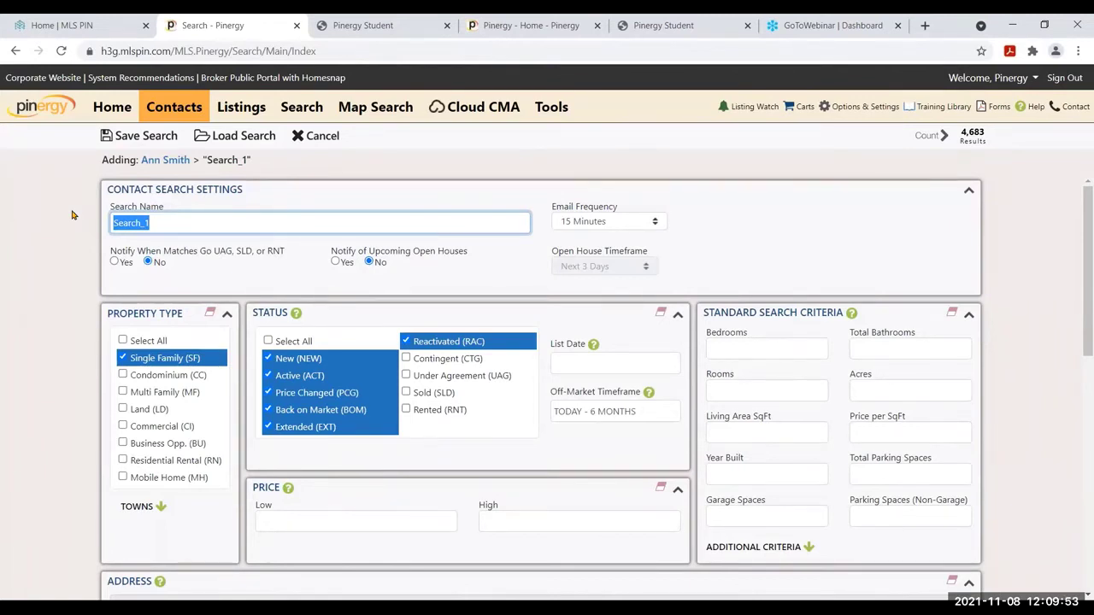
type("Single Fami")
type("ly ")
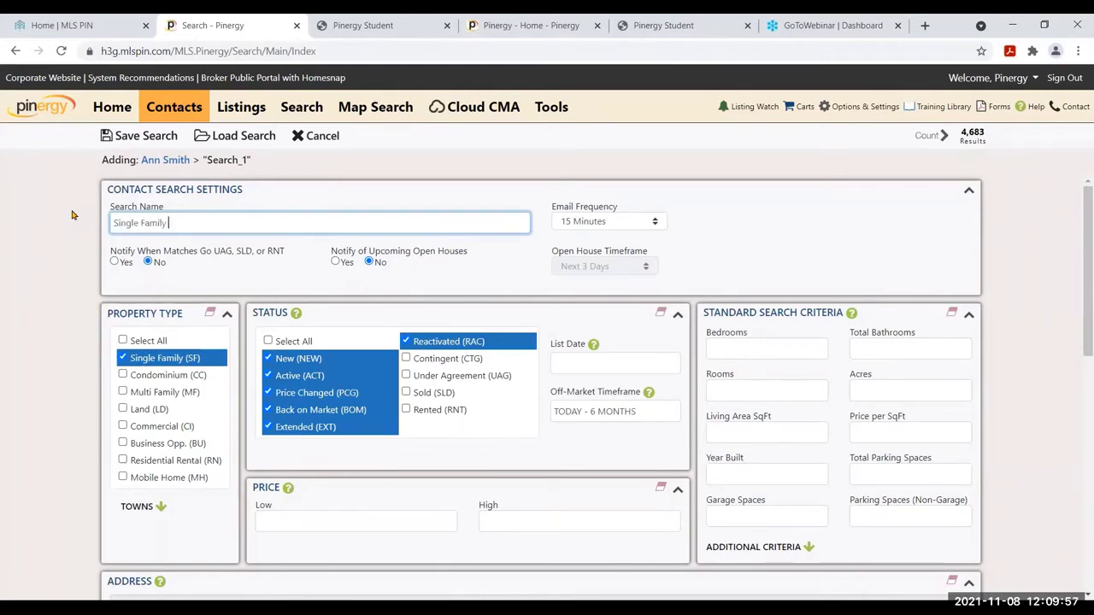
type("Homes for")
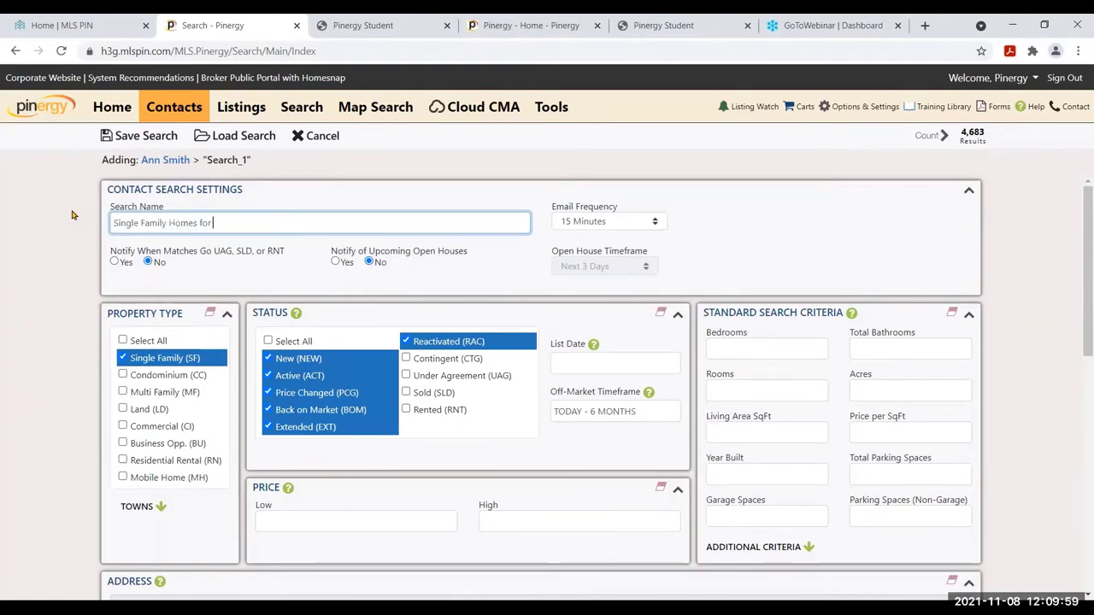
type(" sale in Beverly:")
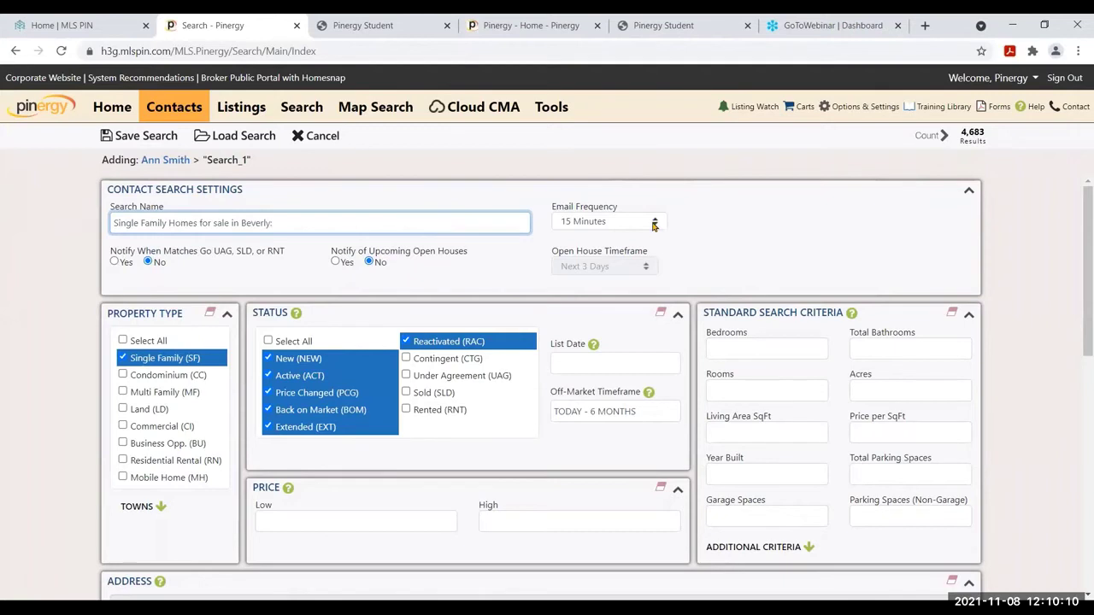
left_click(654, 224)
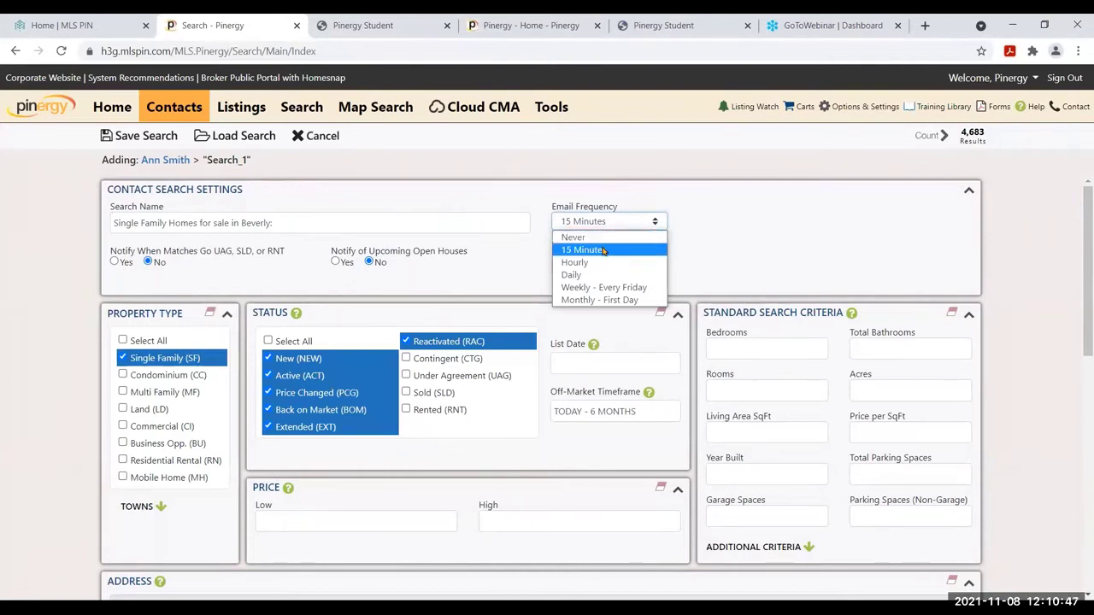
Choose Never as the search's Email Frequency and keep it on re-checking
left_click(589, 238)
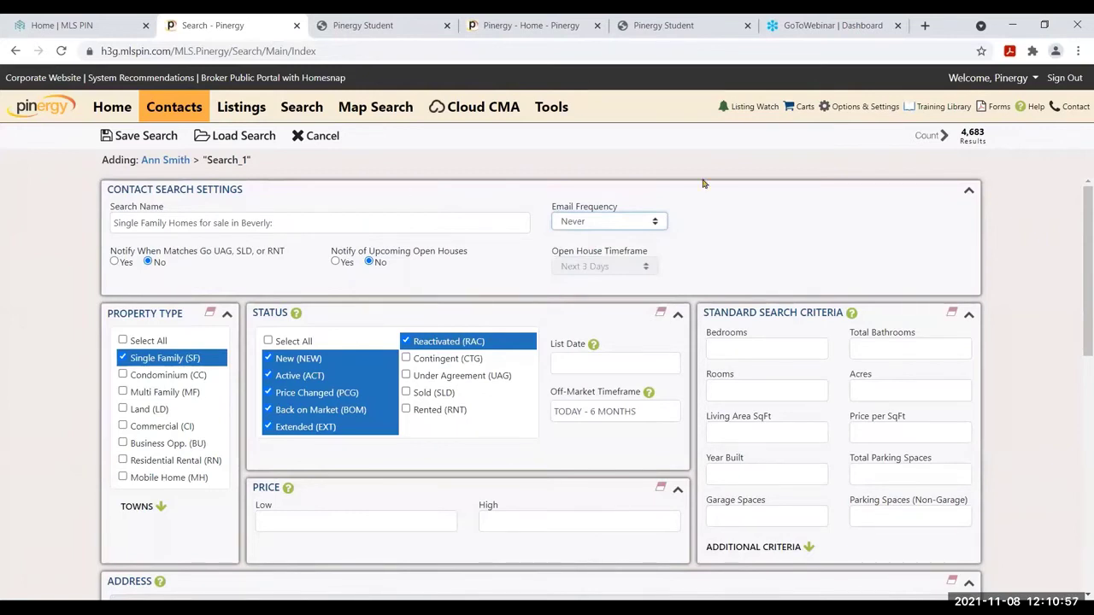
left_click(633, 221)
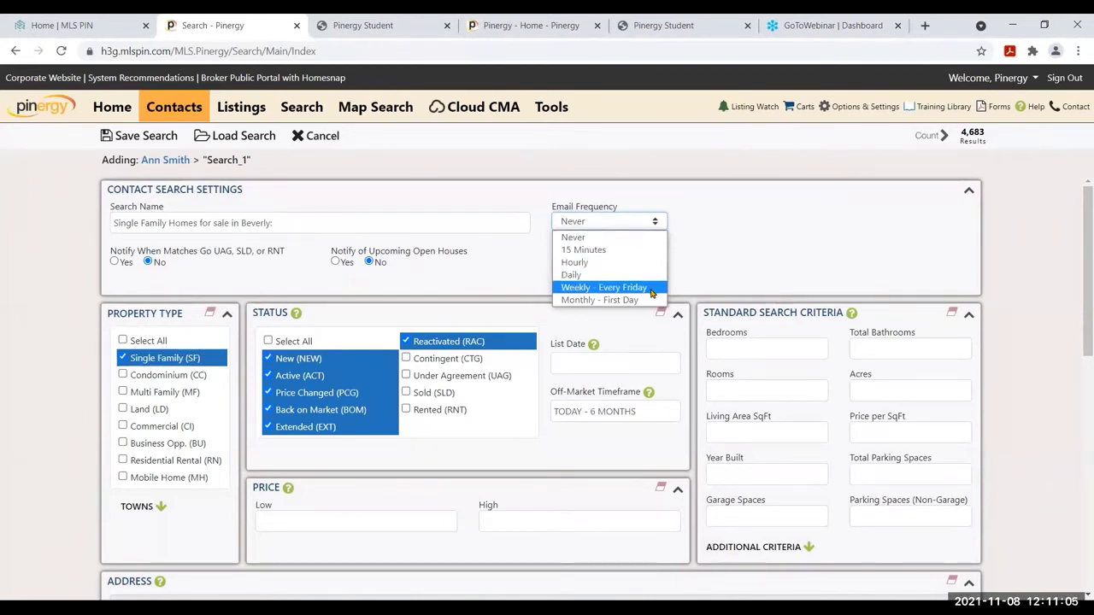
left_click(615, 238)
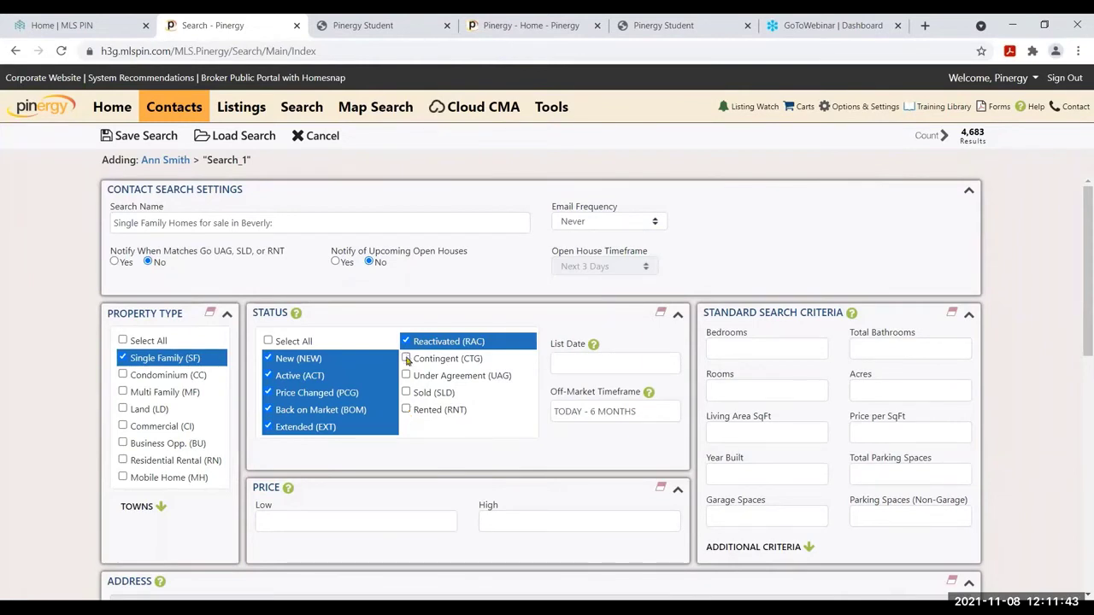
Tick UAG and SLD and change the Off-Market Timeframe from 6 to 1 month
left_click(406, 376)
left_click(406, 392)
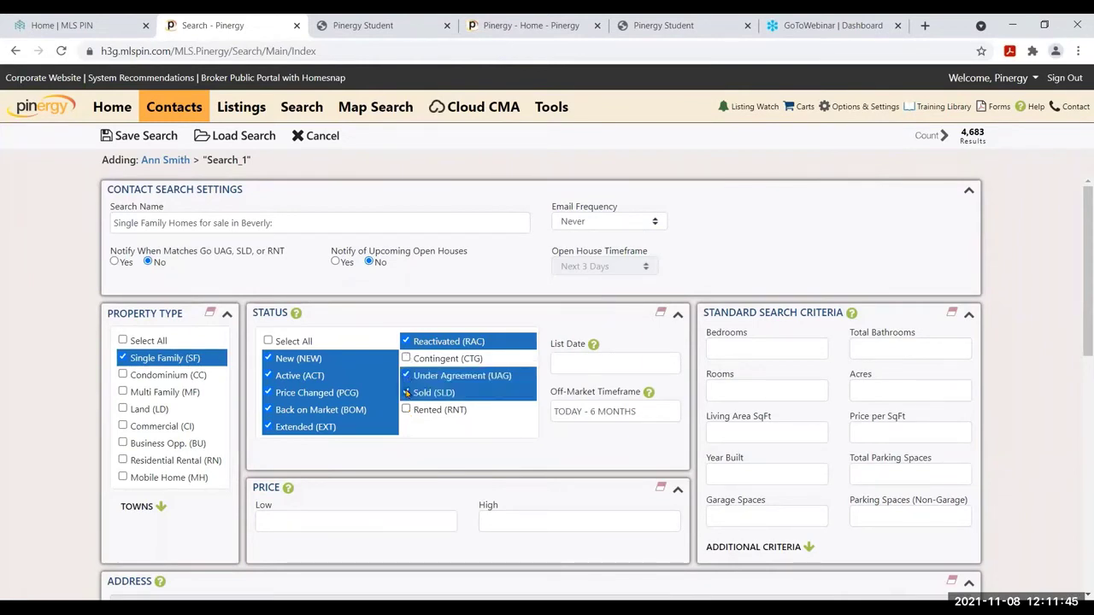
left_click(600, 407)
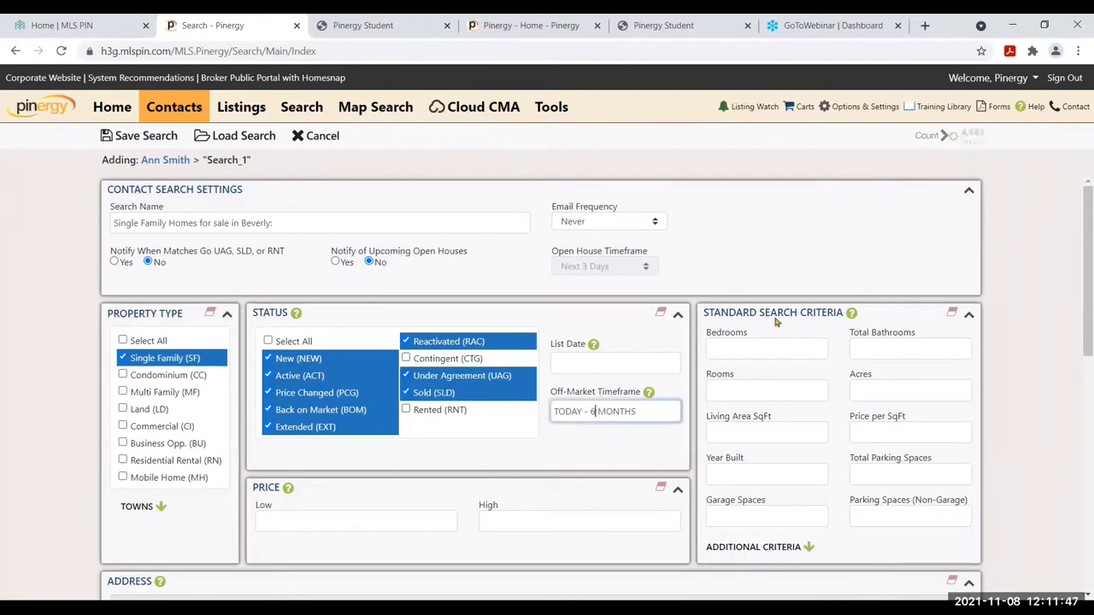
key("BackSpace")
type("1")
Keep email frequency at Never and untick Under Agreement and Sold again
left_click(607, 224)
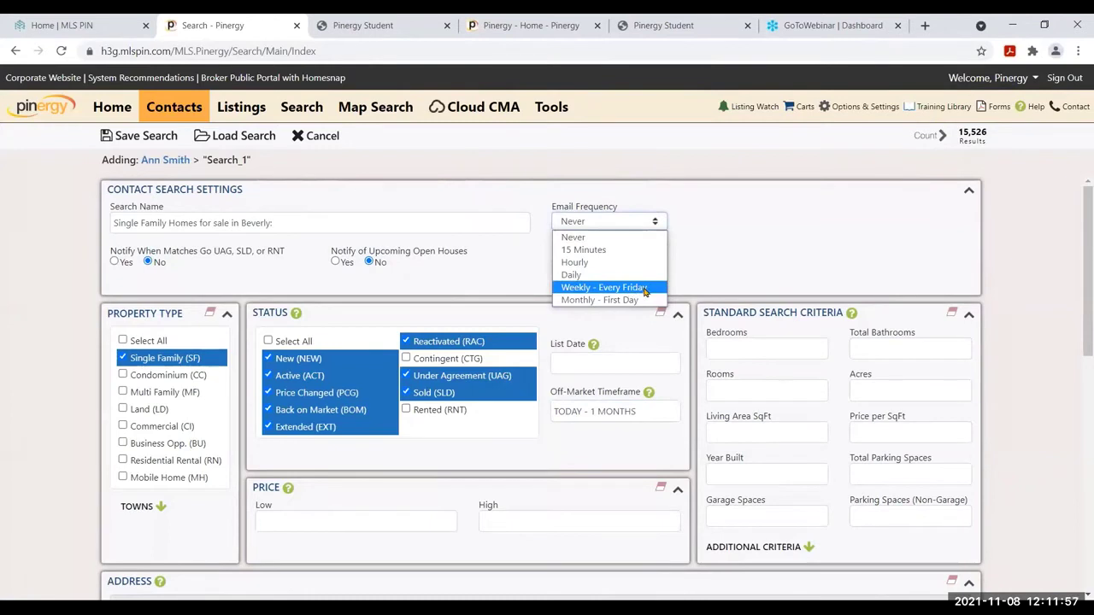
left_click(620, 238)
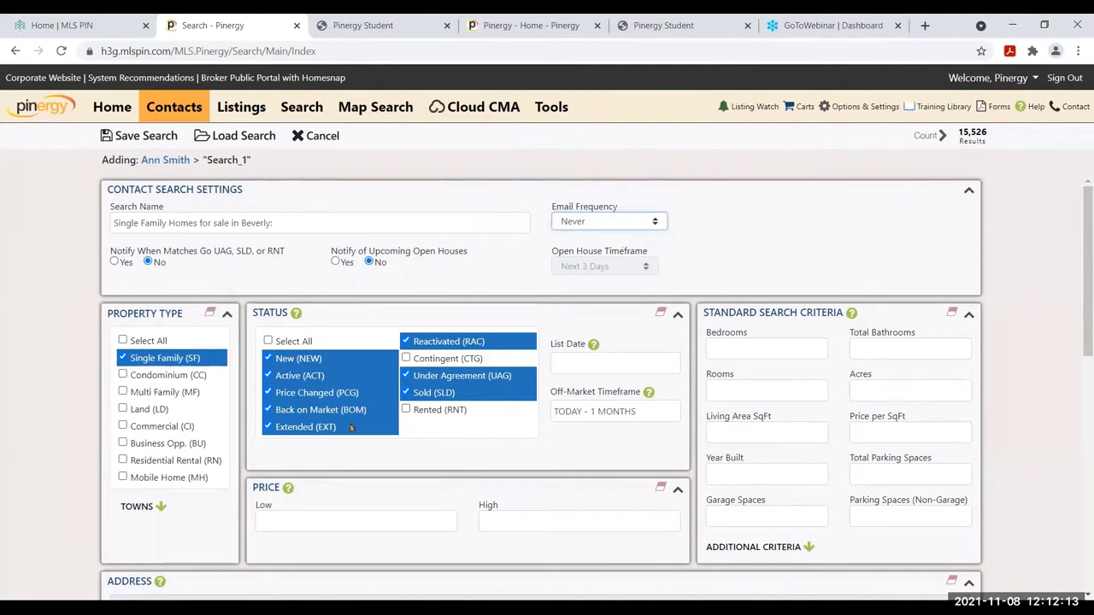
left_click(405, 377)
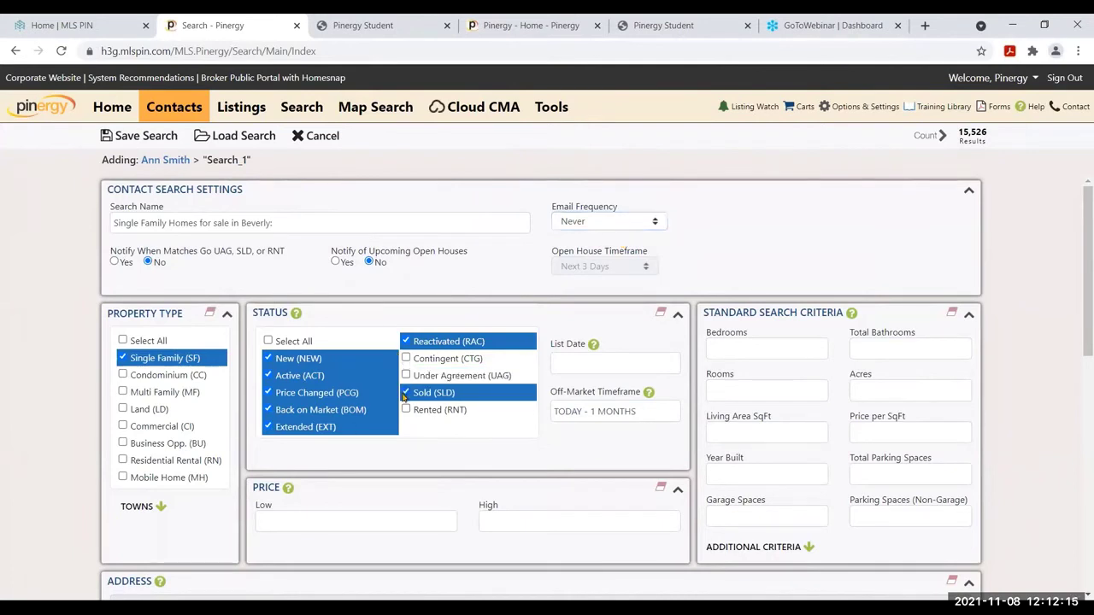
left_click(406, 394)
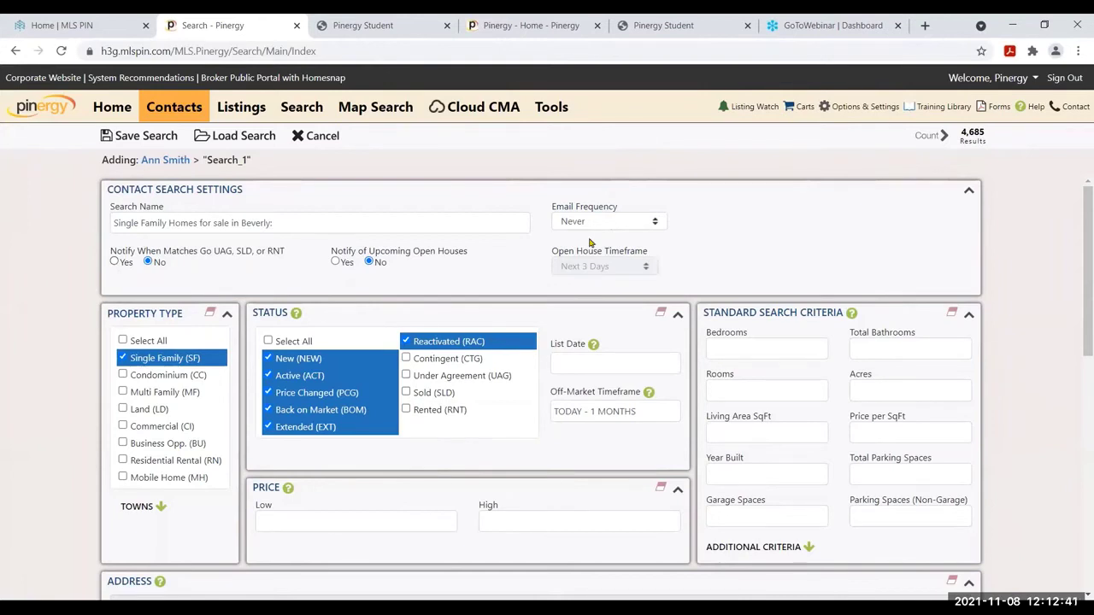
left_click(612, 229)
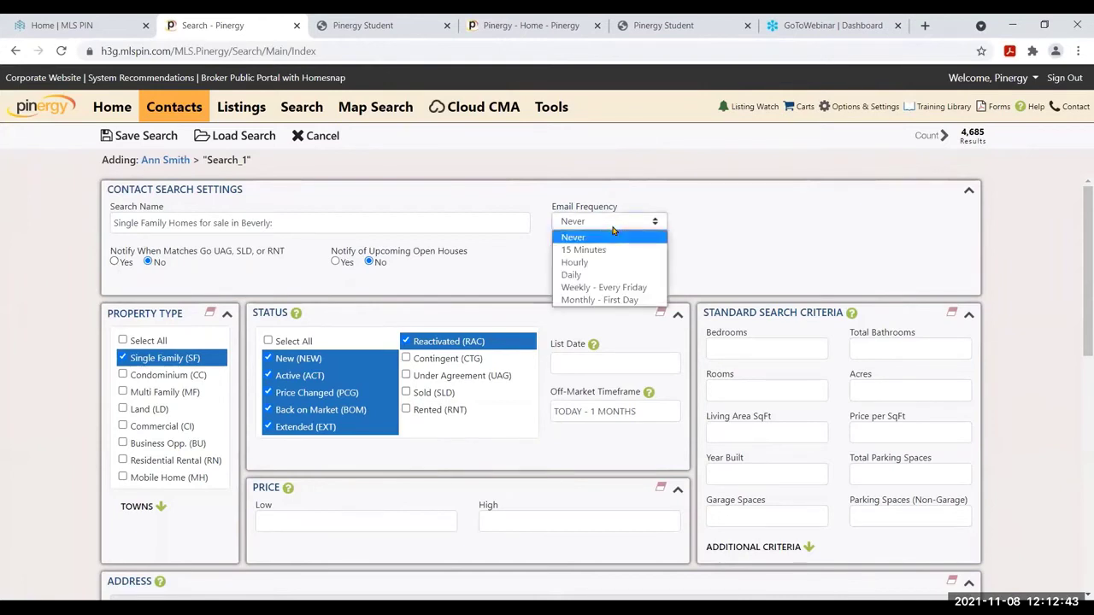
left_click(612, 235)
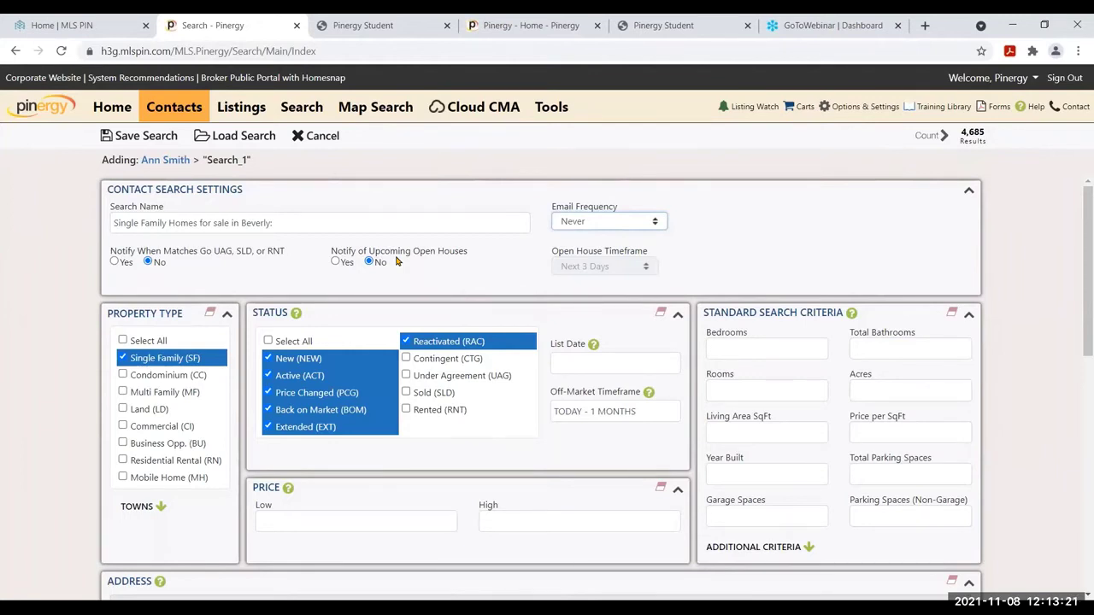
left_click(334, 262)
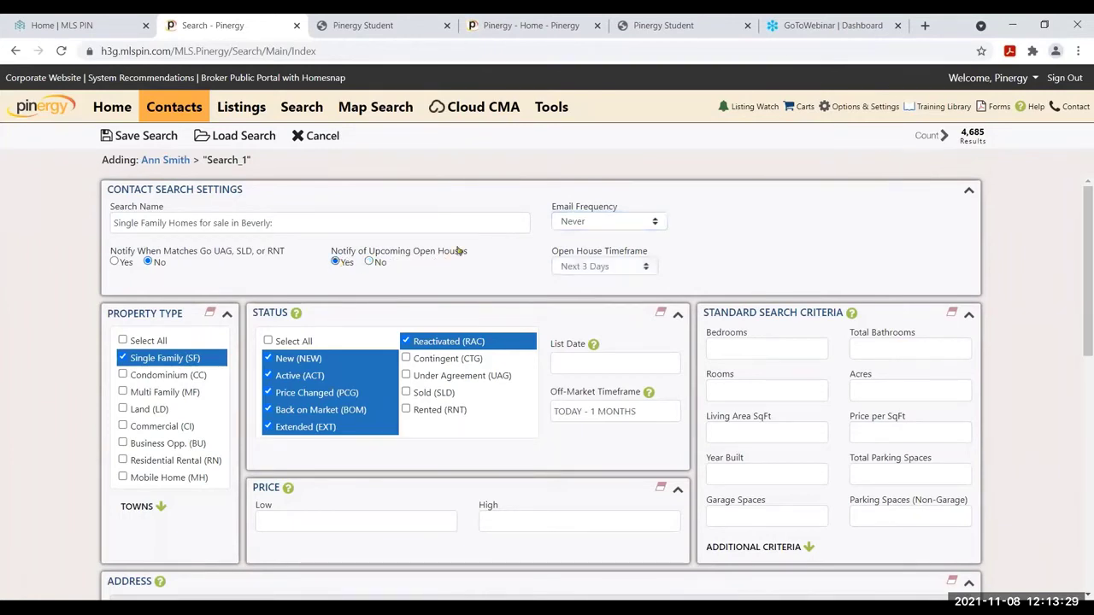
left_click_drag(468, 254, 332, 253)
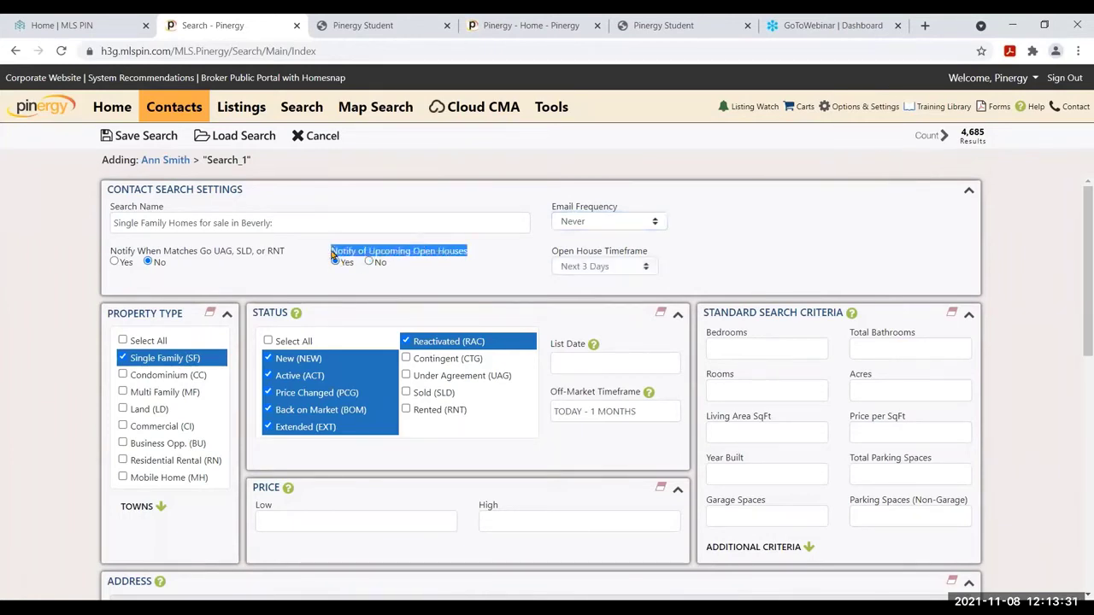
left_click(639, 268)
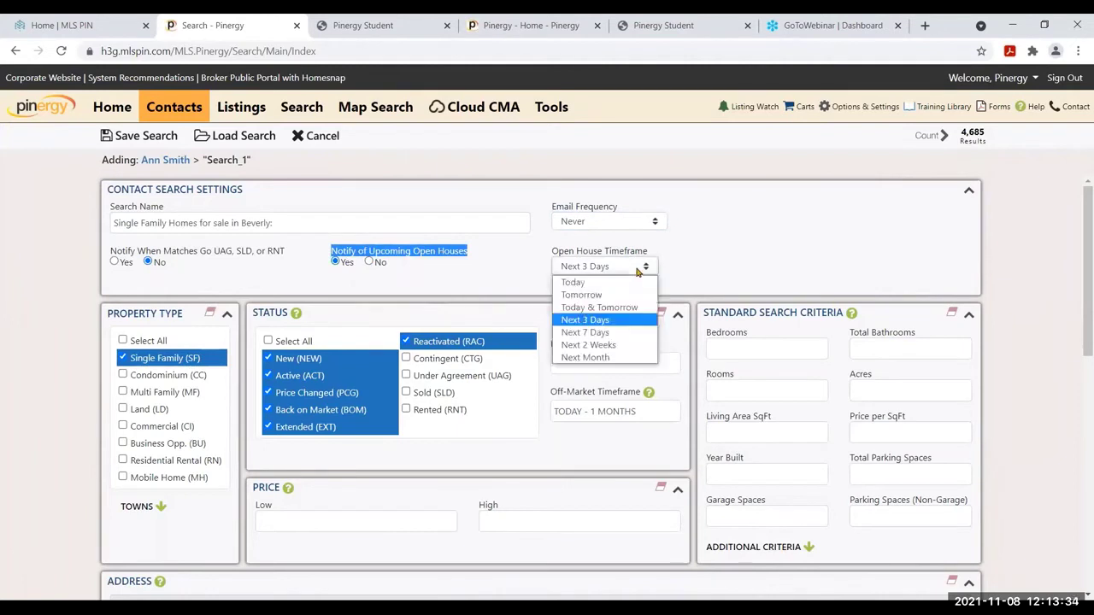
left_click(620, 336)
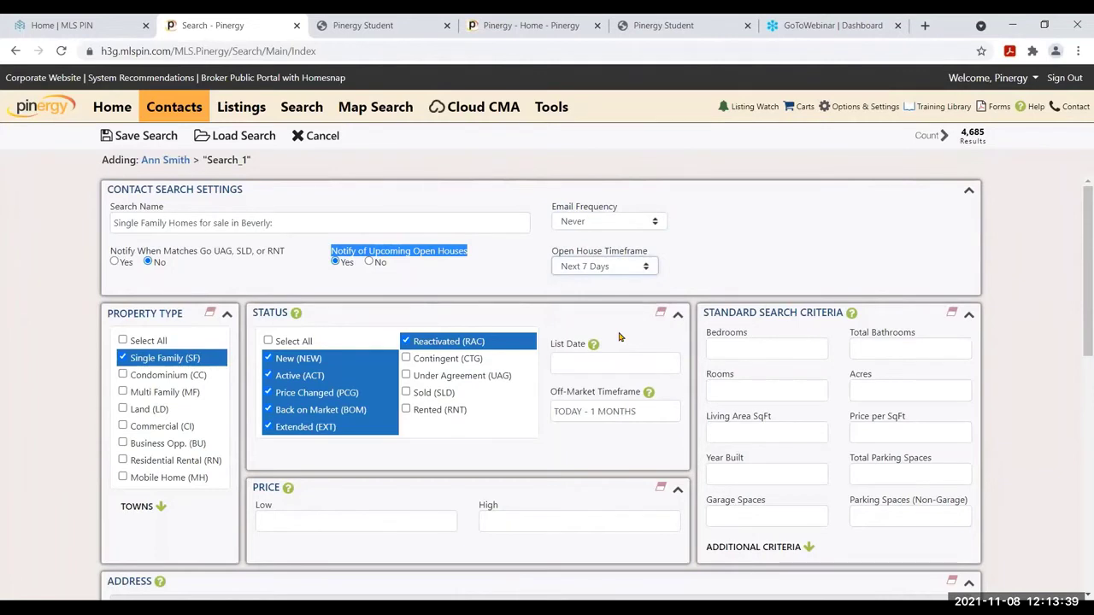
left_click(635, 270)
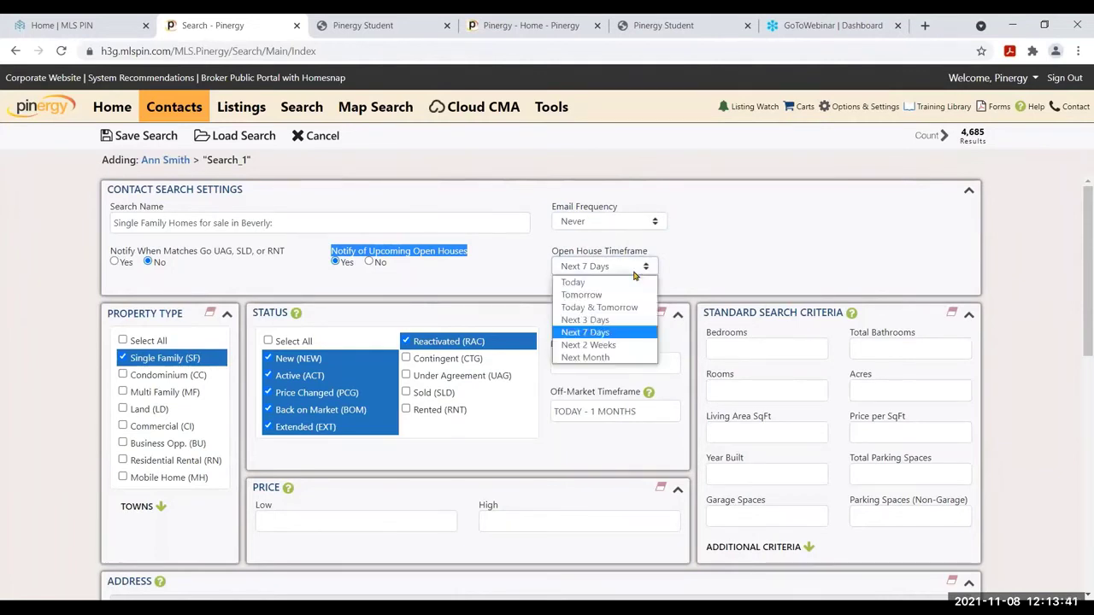
left_click(616, 332)
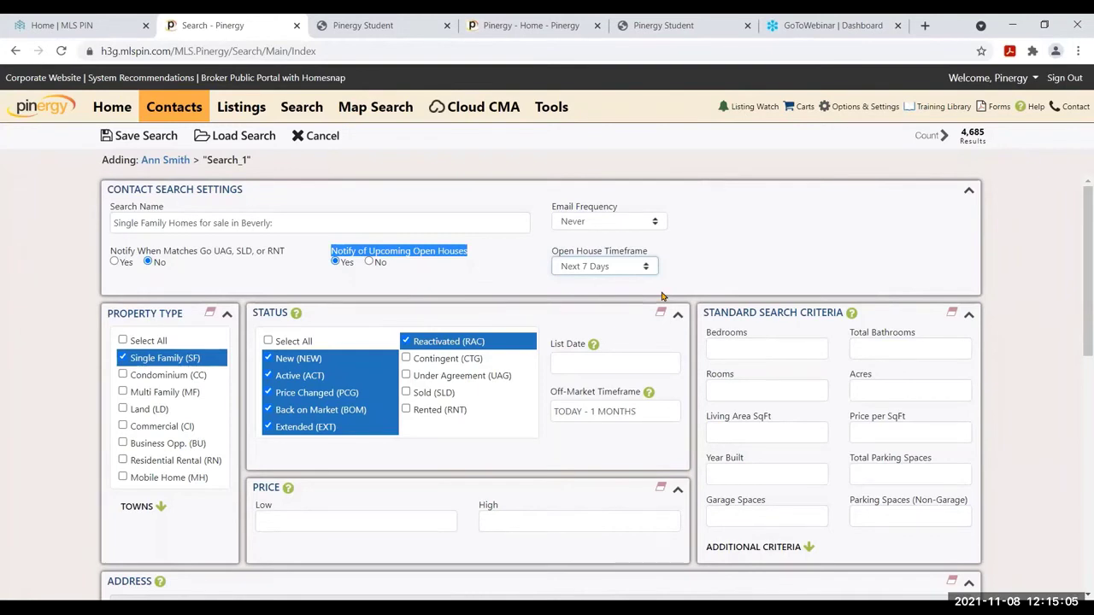
left_click(1082, 321)
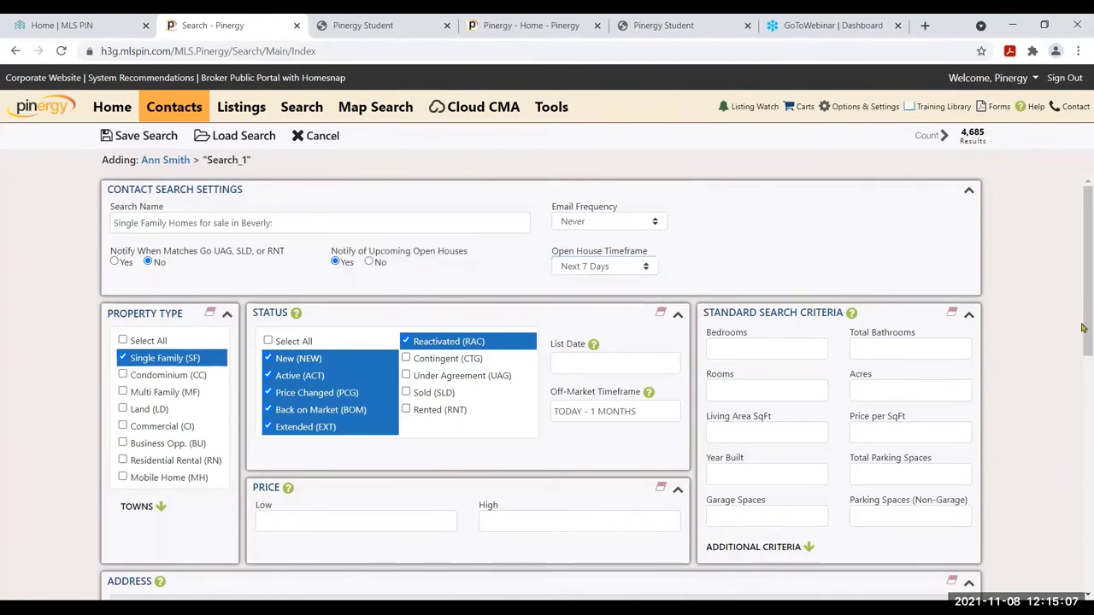
key("ctrl+a")
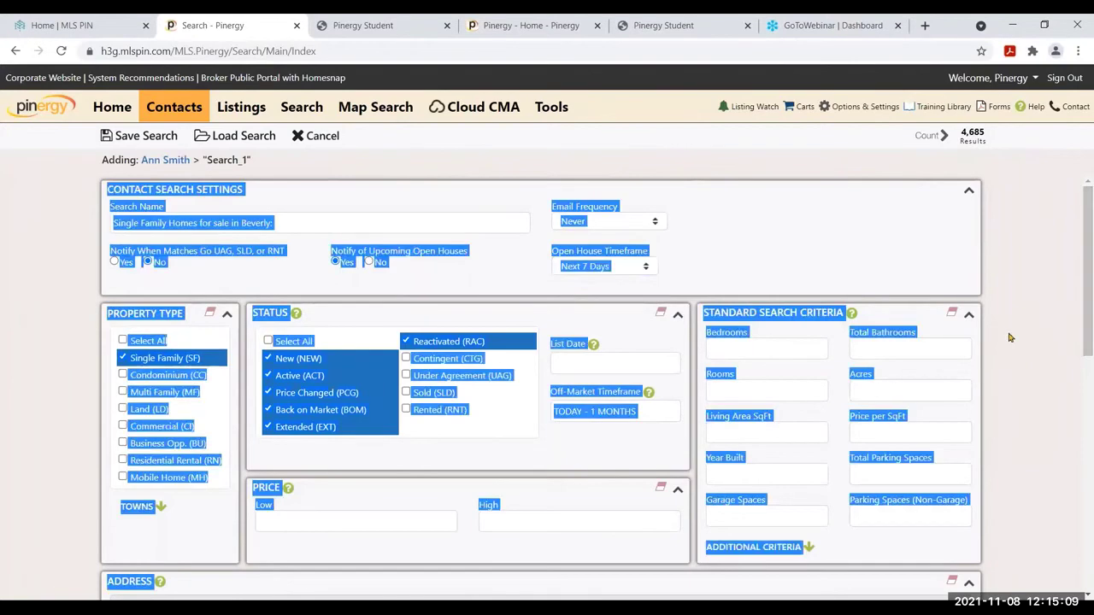
left_click(1009, 337)
Add Condominium (CC) to the property types, leaving Multi Family unchecked
left_click_drag(1086, 325, 1091, 368)
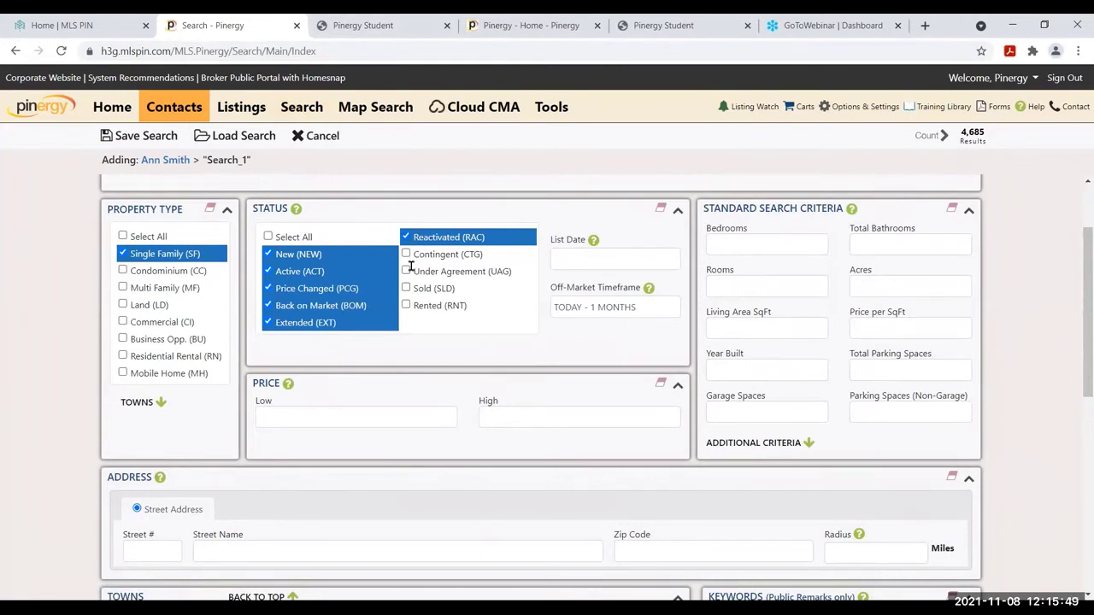
left_click(123, 288)
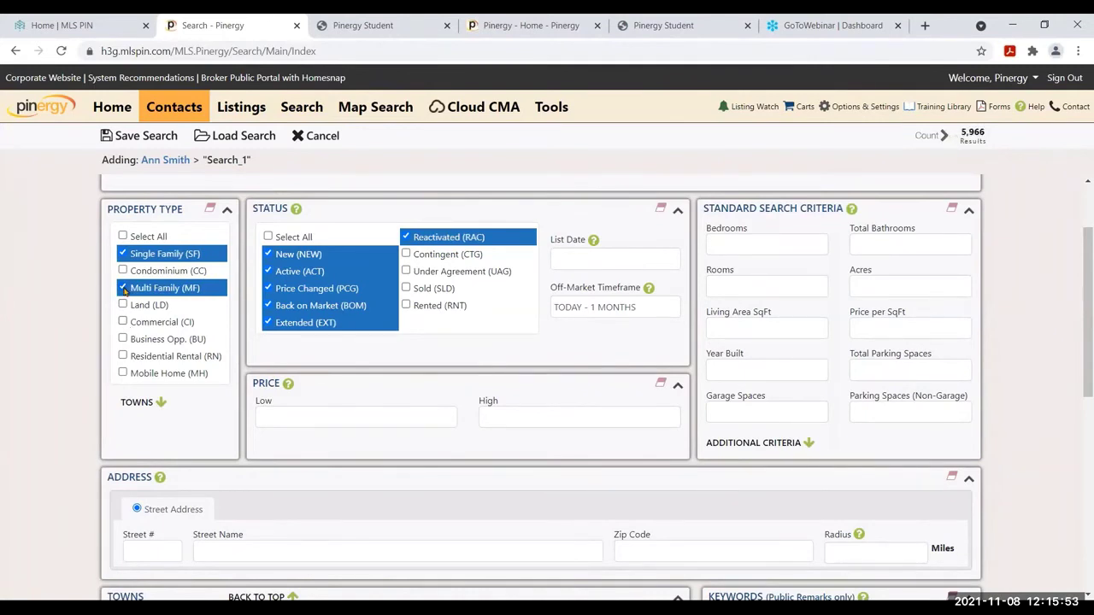
left_click(123, 289)
left_click(123, 269)
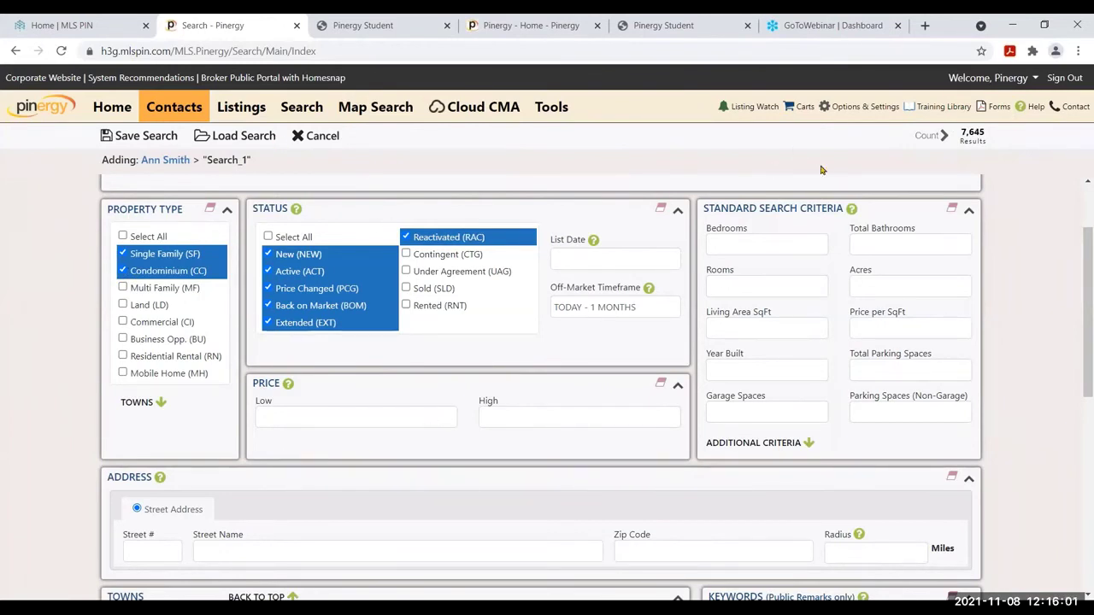
Enter 3 bedrooms, 2 total bathrooms and 2500 Living Area SqFt, narrowing matches to 3
left_click(769, 248)
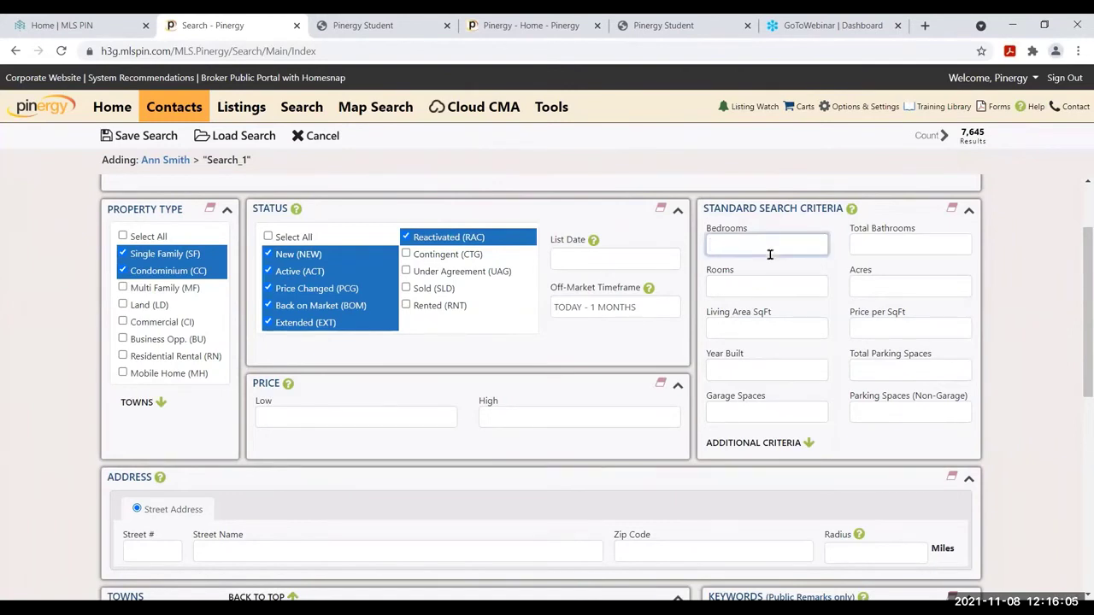
type("3")
left_click(892, 252)
type("2")
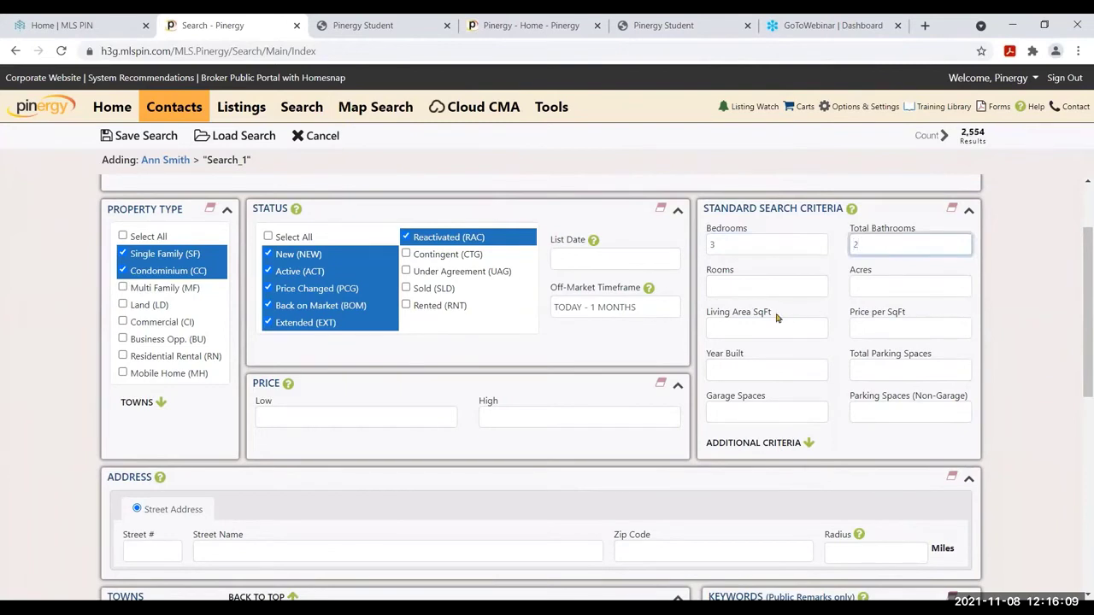
left_click(781, 327)
type("2500")
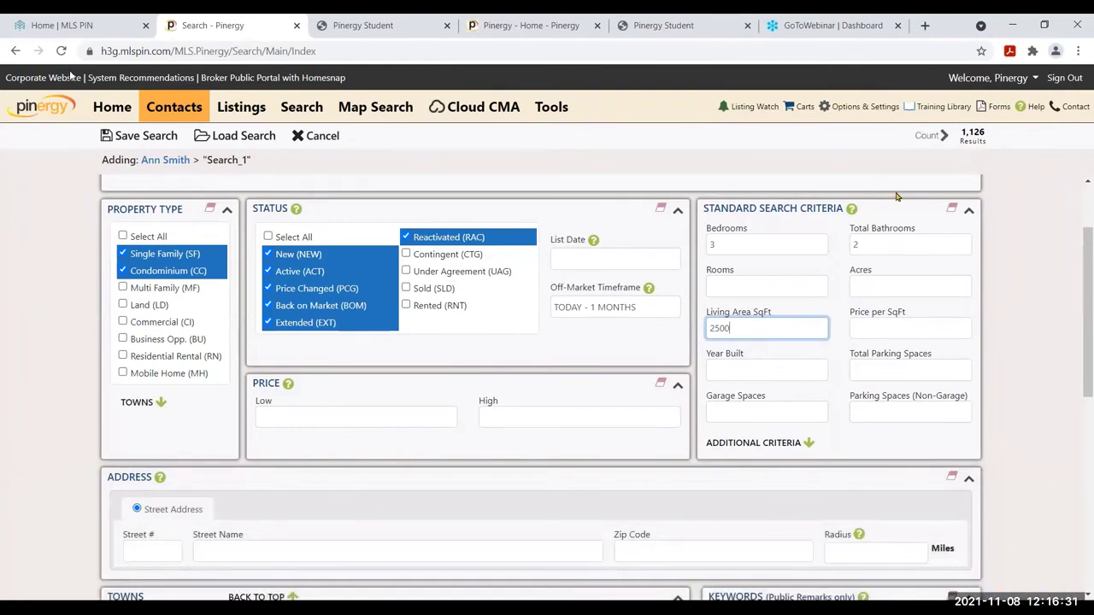
left_click(885, 327)
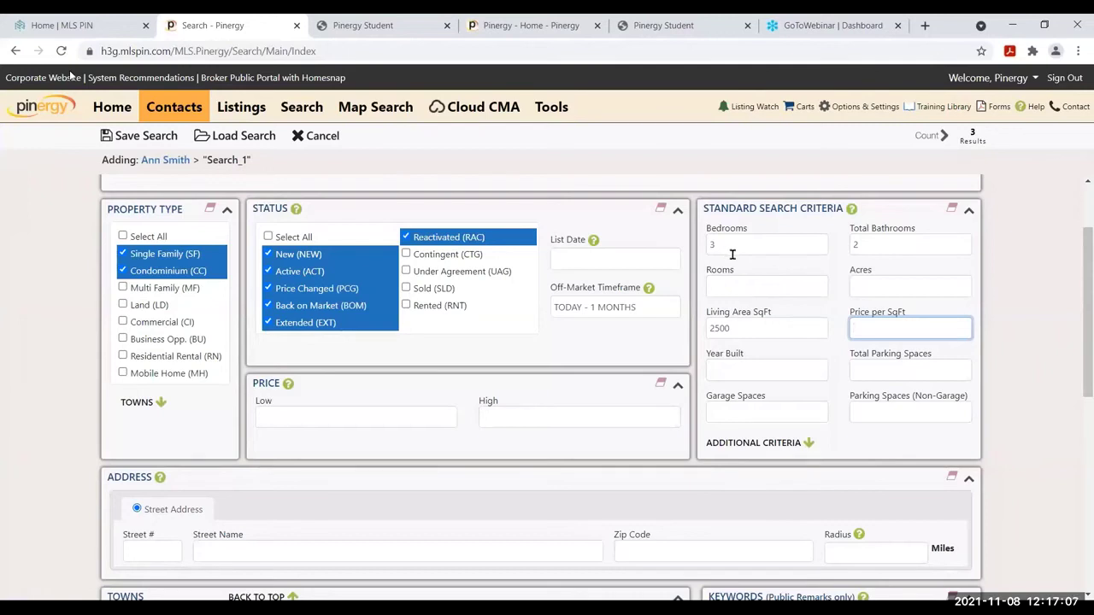
Make bedrooms 3+, bathrooms 2+ and Living Area SqFt 2500-3000, giving 582 results
left_click(732, 245)
type("+")
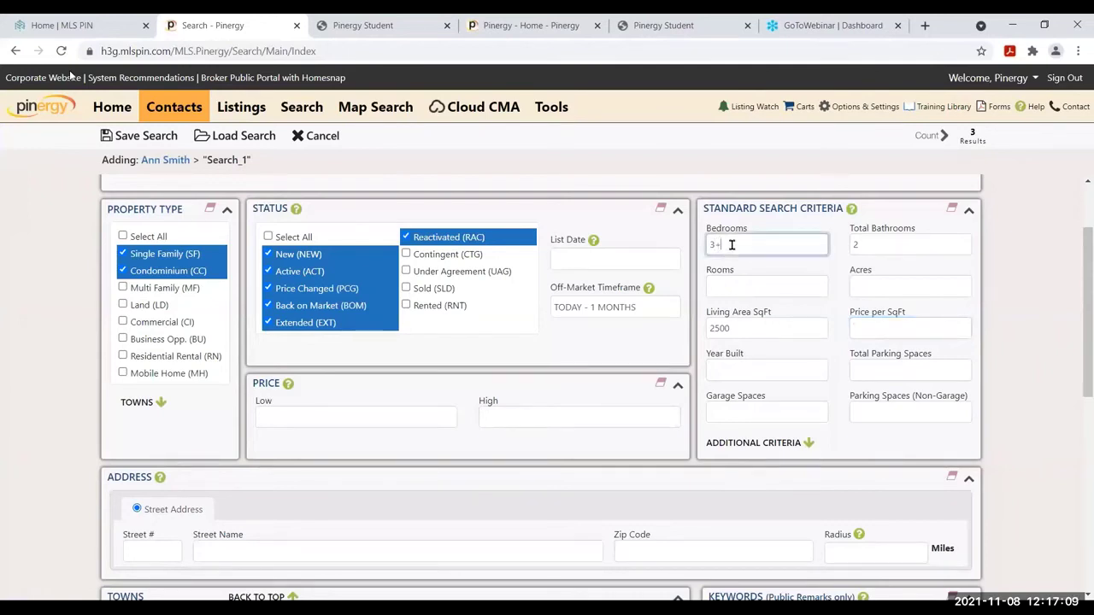
left_click(881, 240)
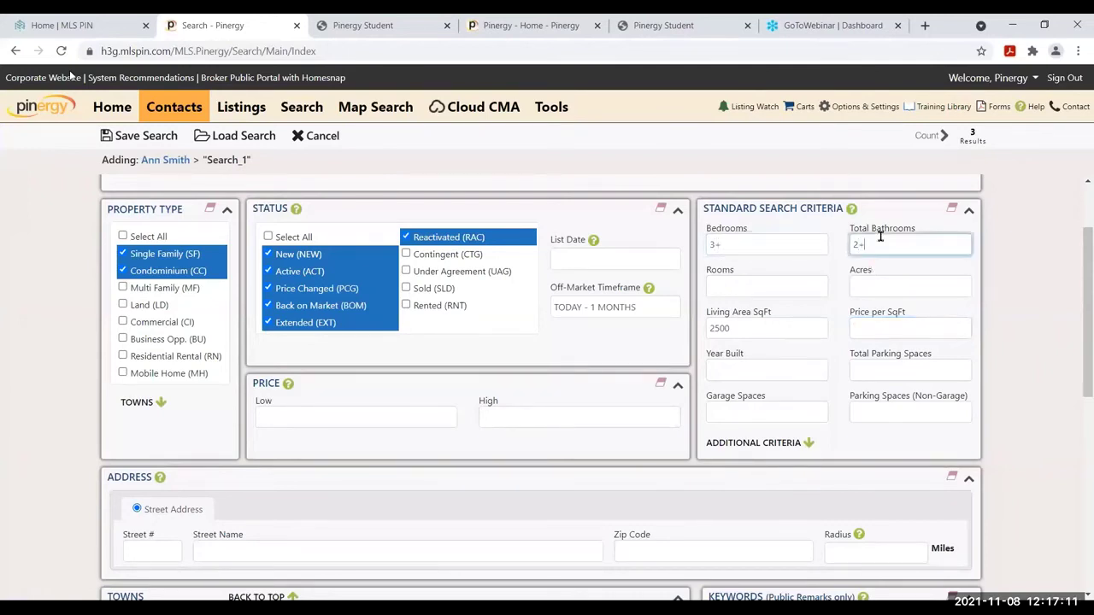
left_click(776, 326)
type("-3000")
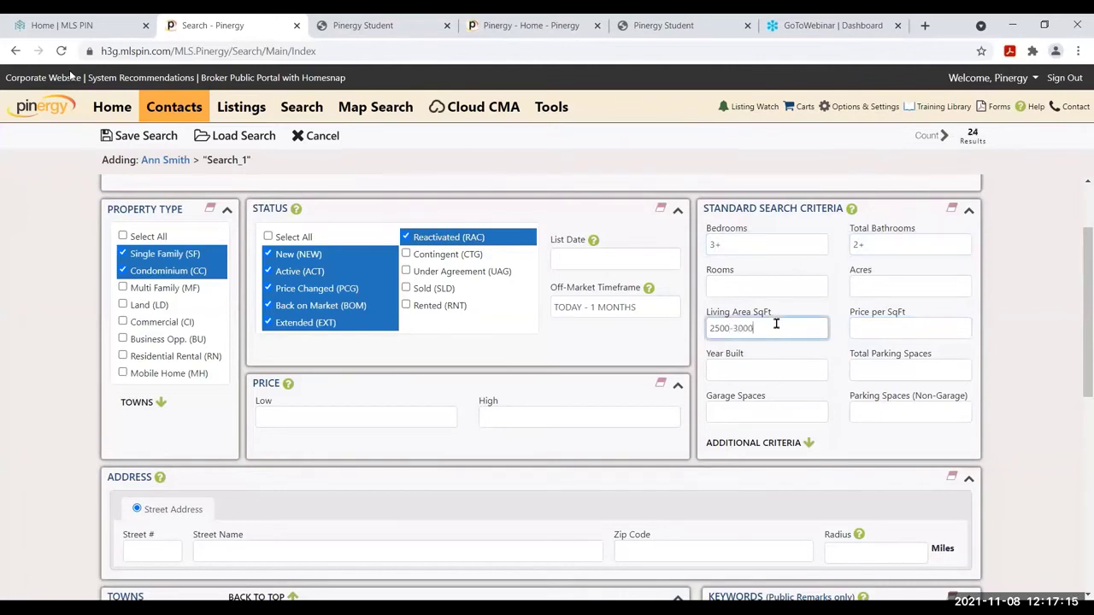
left_click(896, 323)
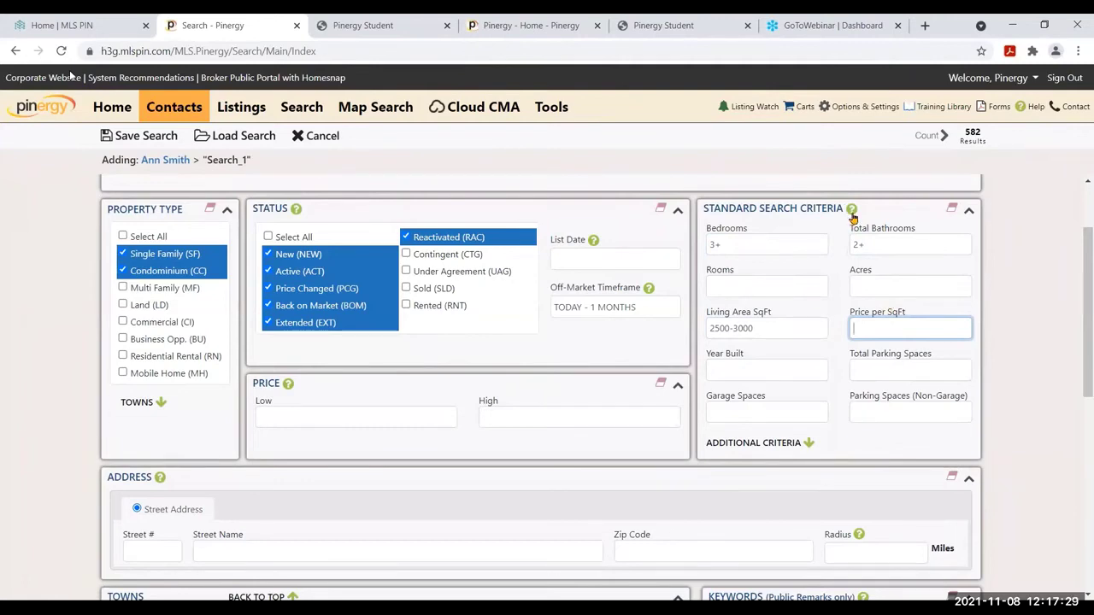
left_click(852, 211)
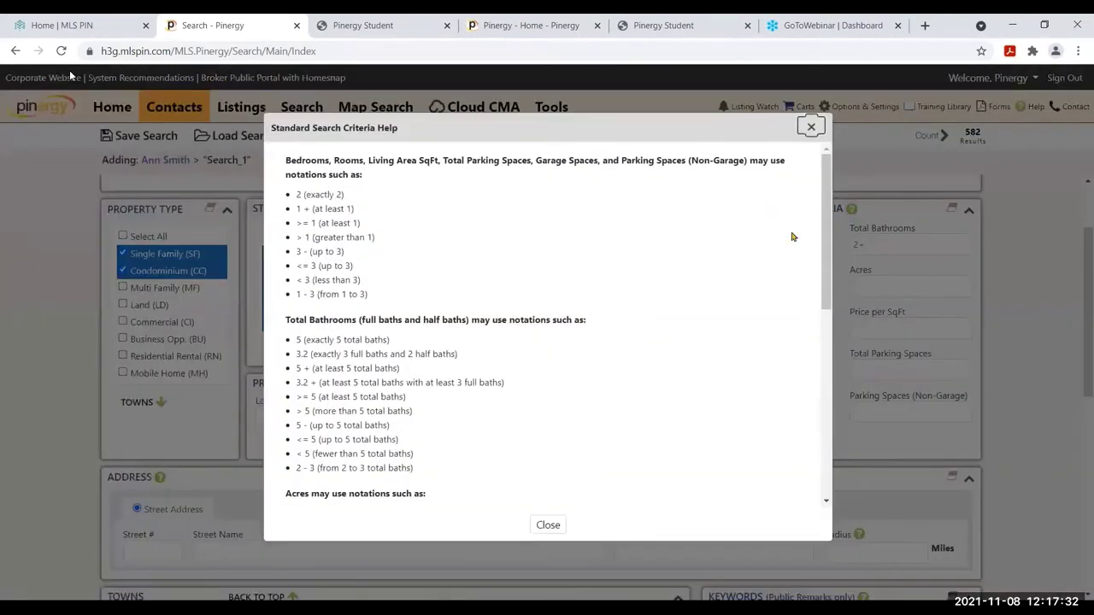
left_click_drag(825, 227, 827, 372)
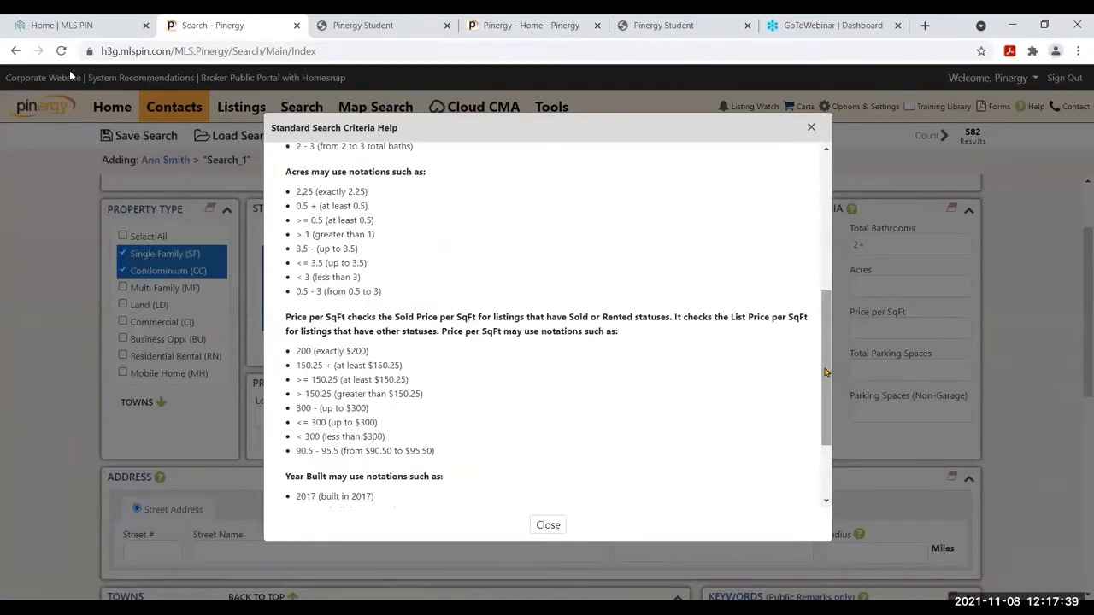
scroll(826, 372, "down", 2)
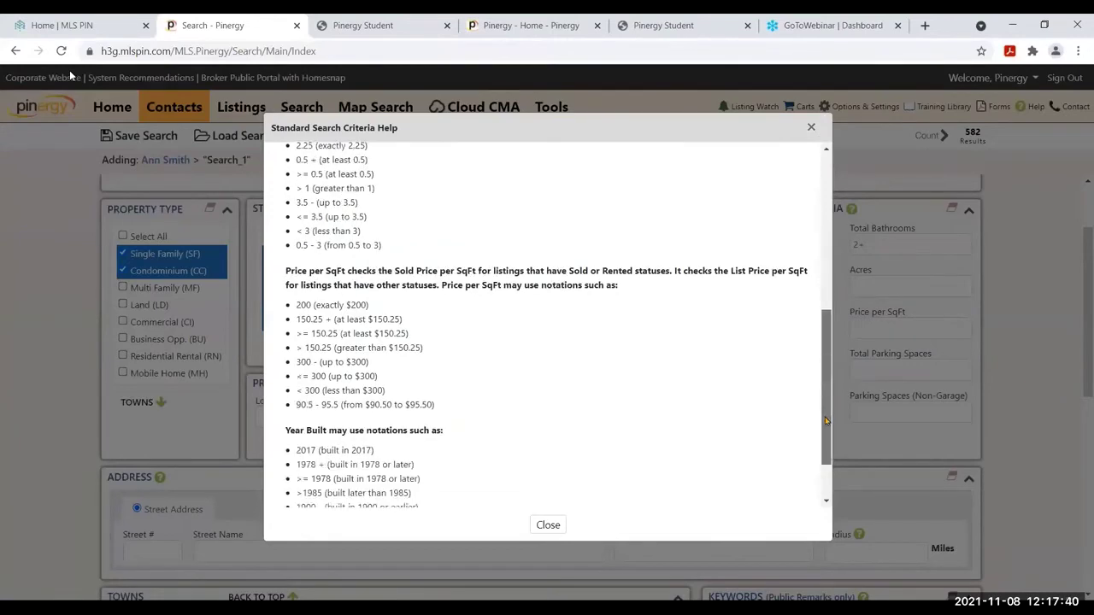
left_click(810, 128)
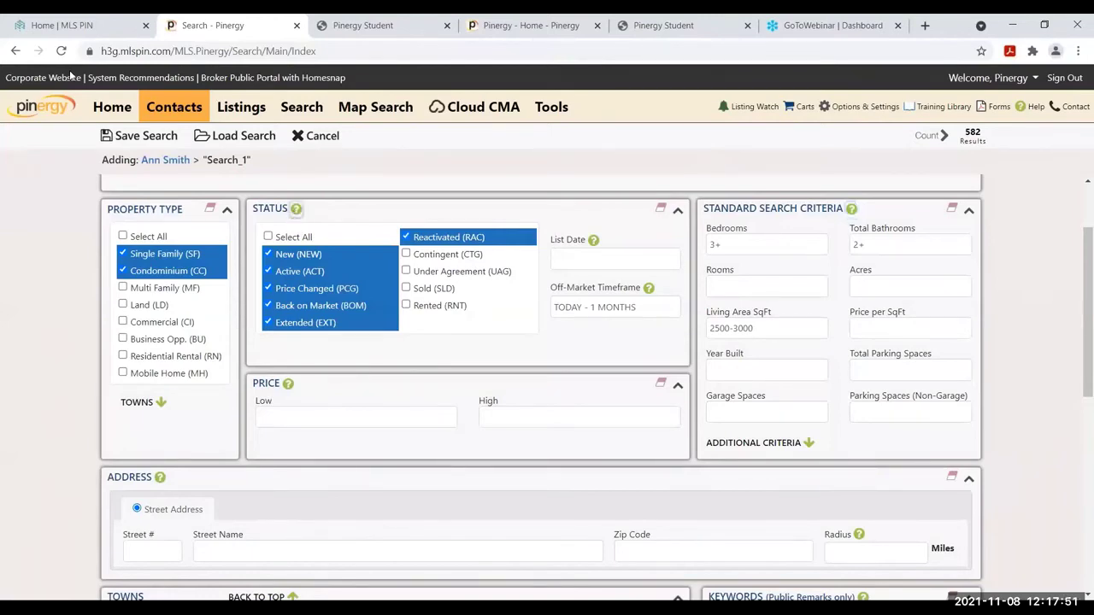
left_click(294, 210)
Clear all status selections, then check NEW, ACT, PCG, BOM, EXT and RAC
scroll(804, 400, "down", 2)
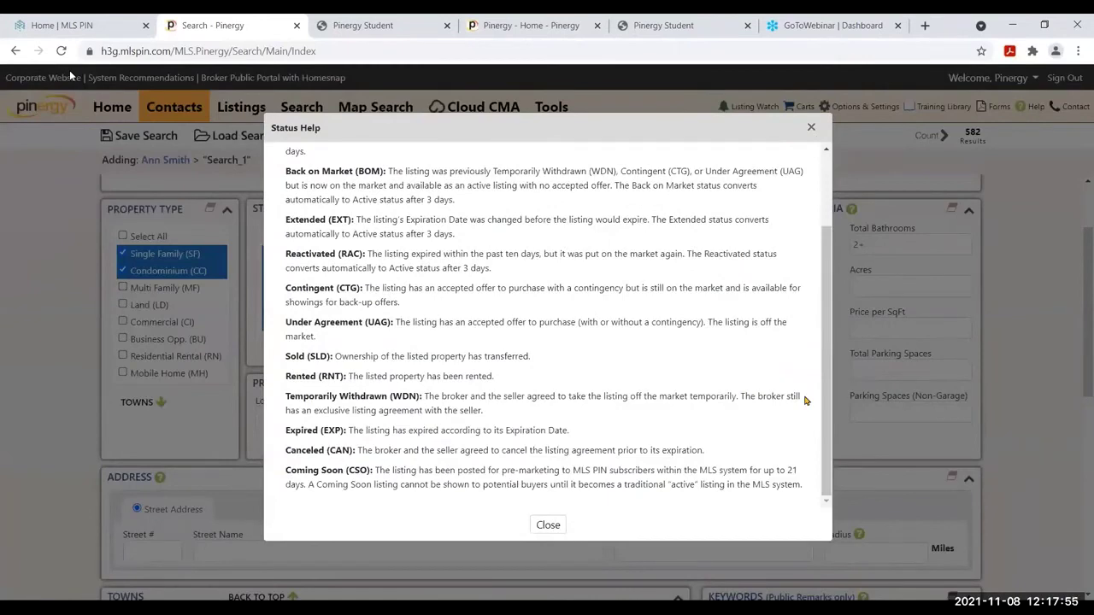
left_click(810, 128)
left_click(661, 209)
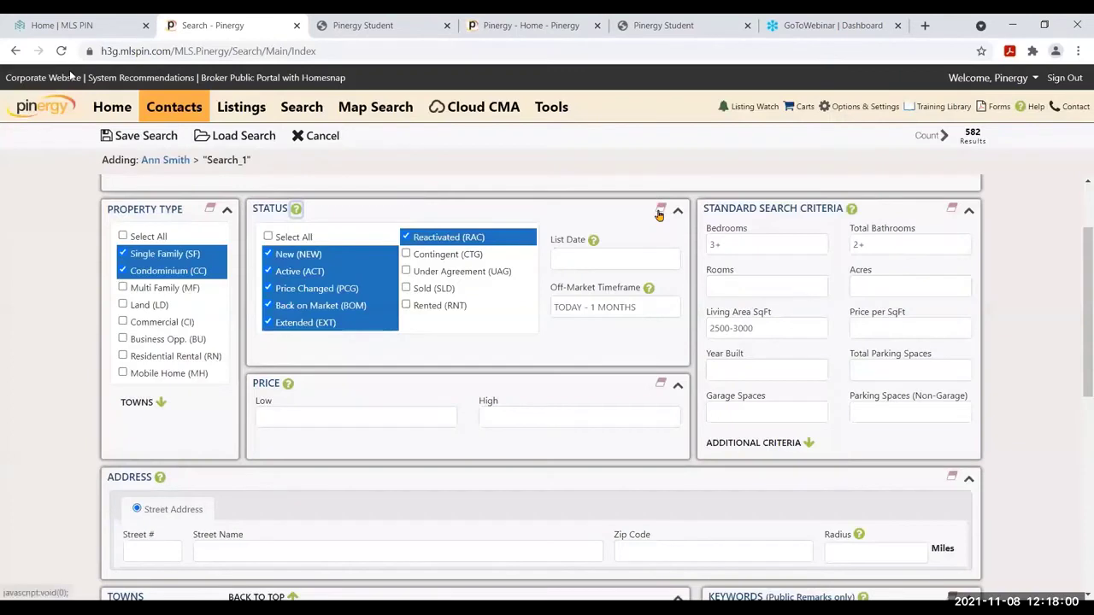
left_click(268, 254)
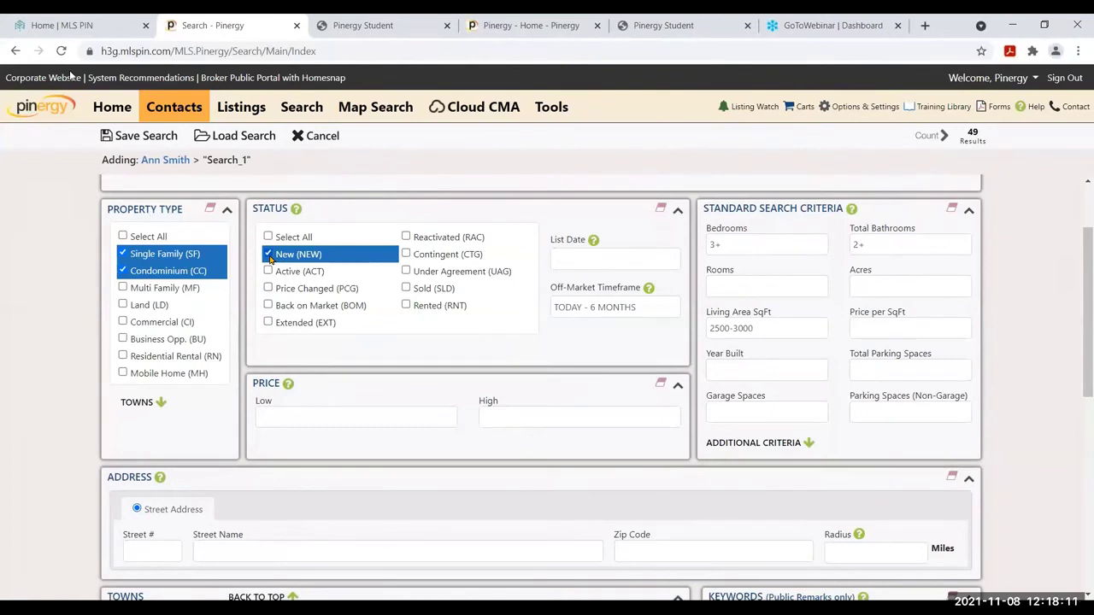
left_click(268, 271)
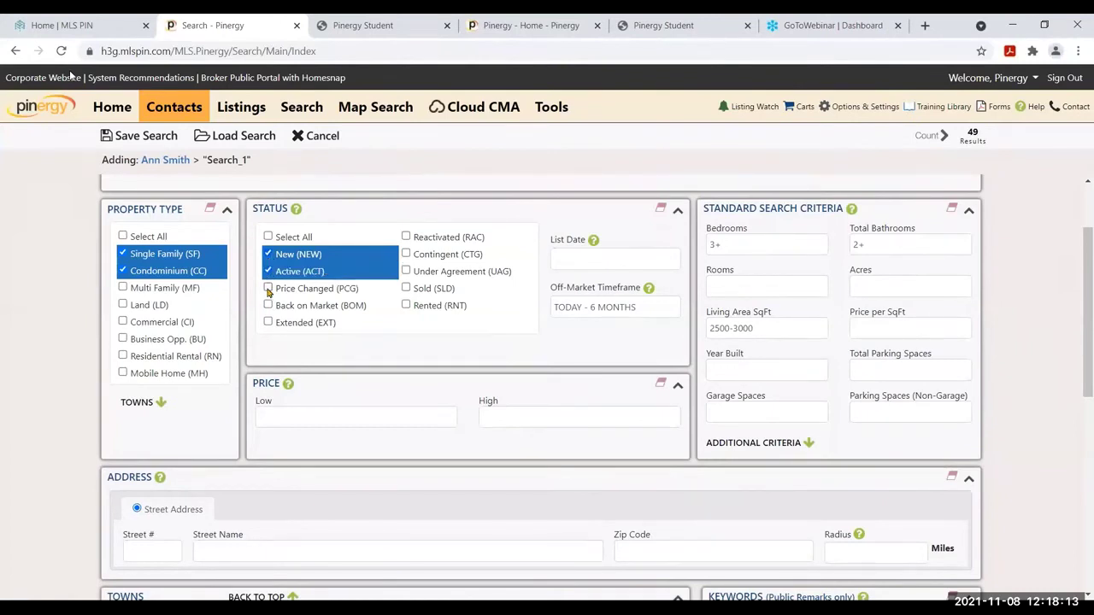
left_click(268, 289)
left_click(268, 306)
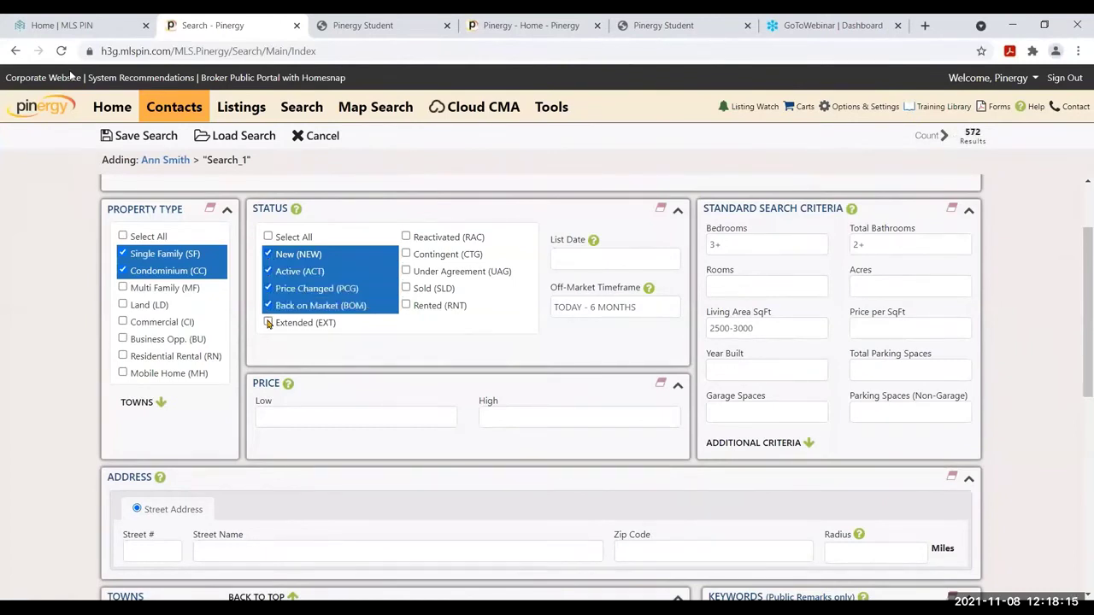
left_click(269, 323)
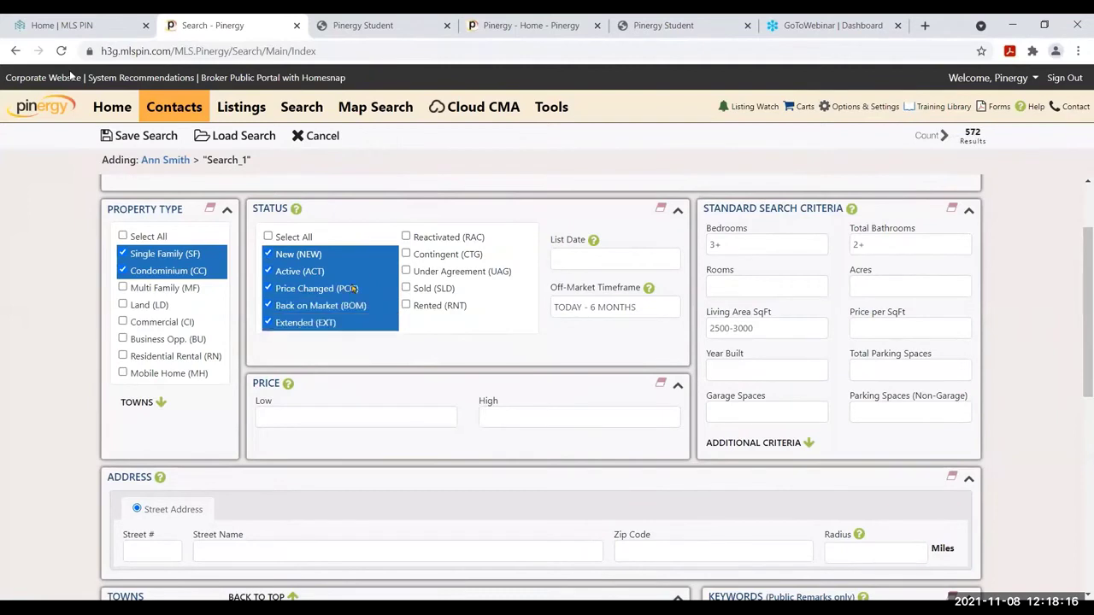
left_click(407, 238)
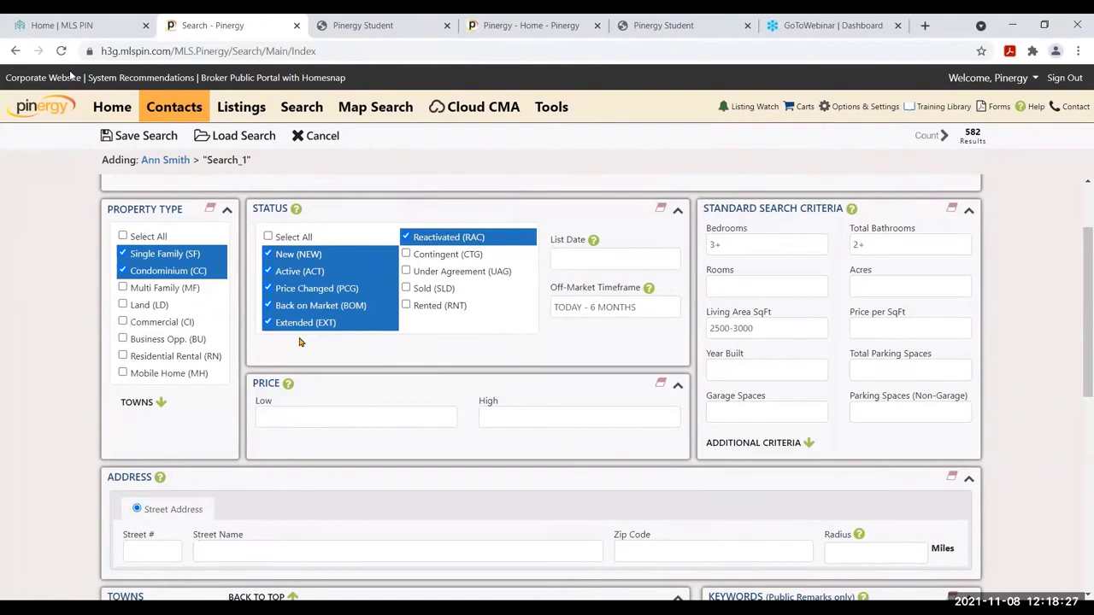
Set the price range to 300-600 and scroll down to the Towns and Keywords panels
left_click(322, 422)
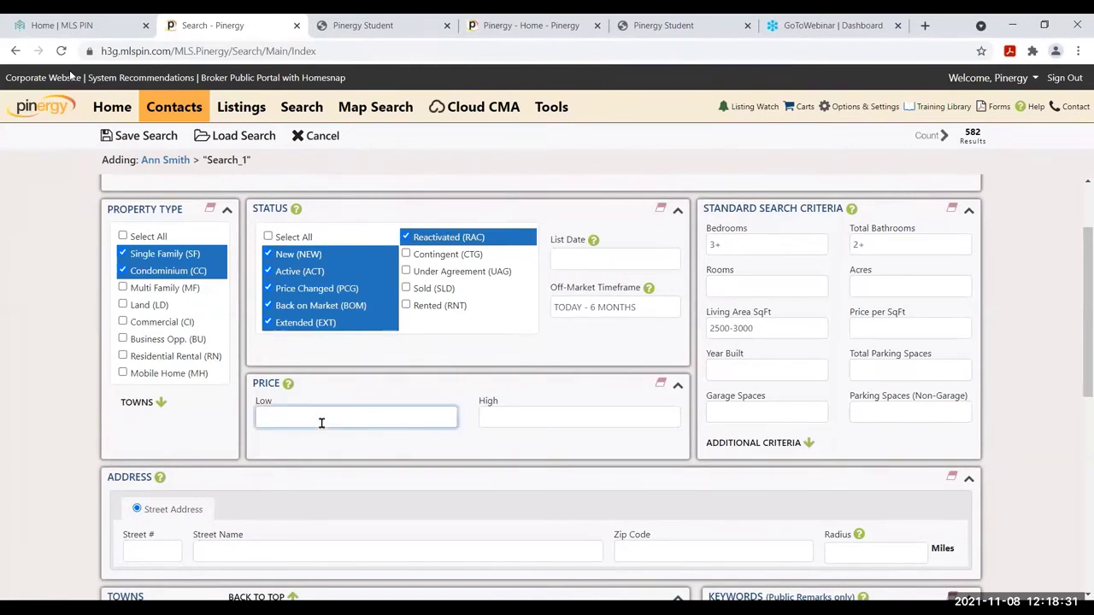
type("300")
key("Tab")
type("600")
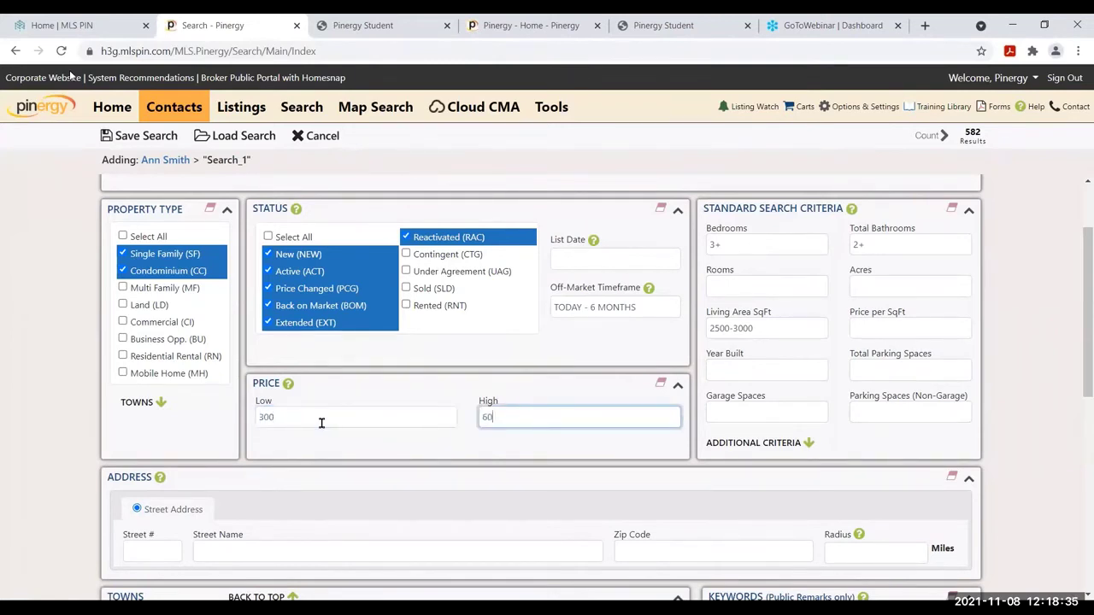
left_click(752, 364)
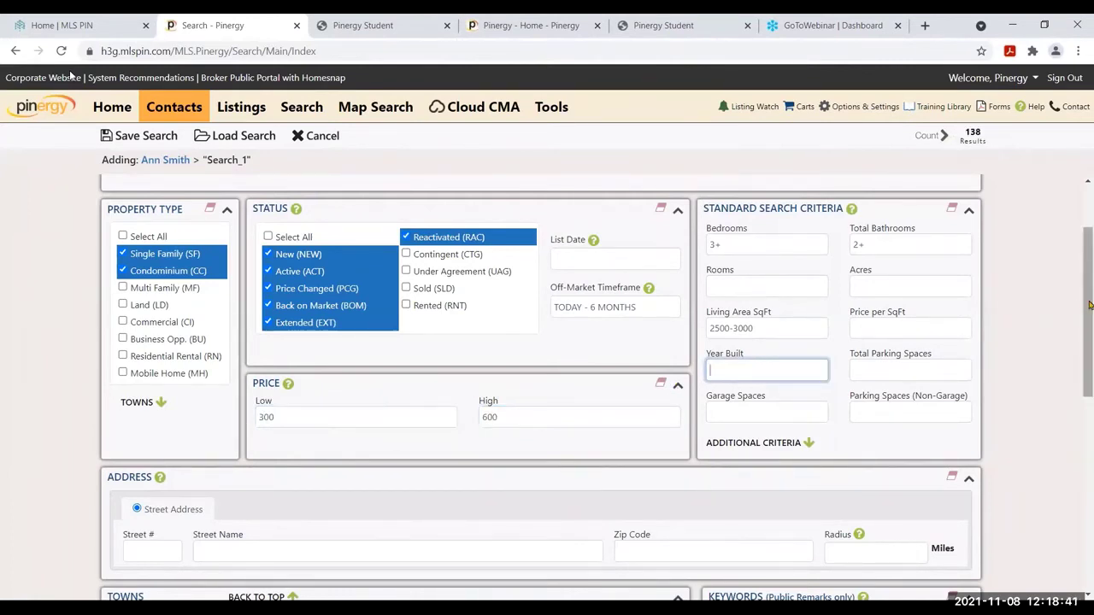
left_click_drag(1092, 318, 1090, 427)
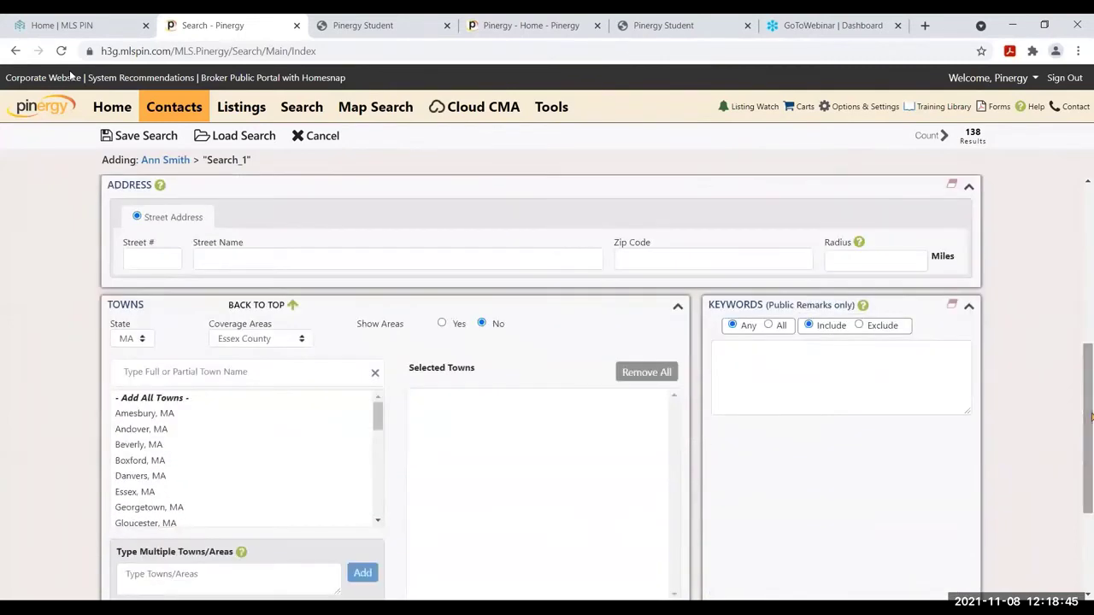
Filter the coverage area to Essex County and add Beverly, MA to Selected Towns
left_click(290, 346)
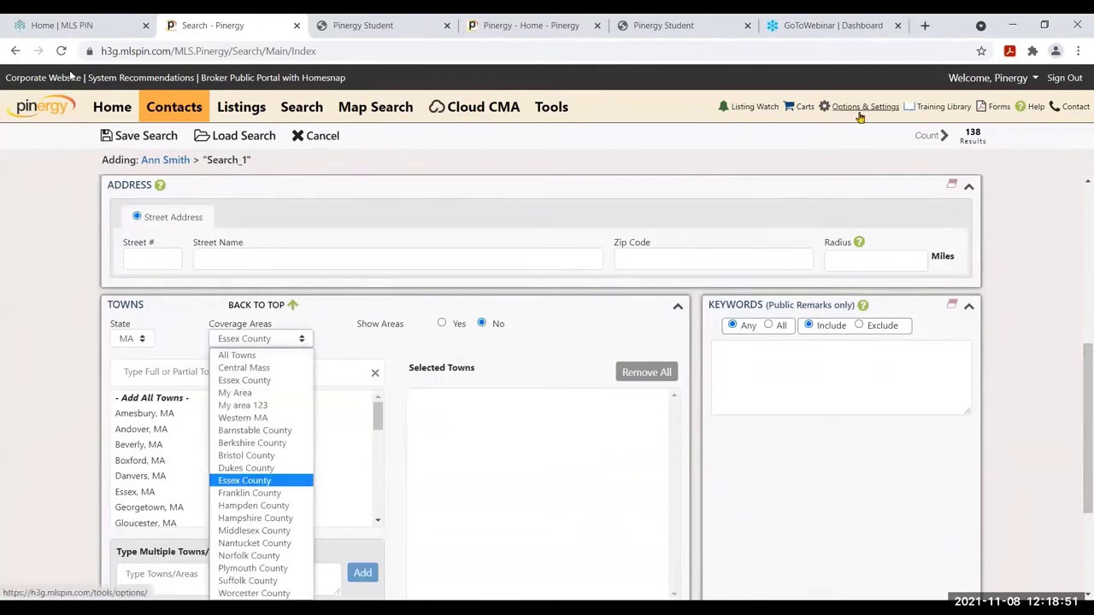
left_click(266, 357)
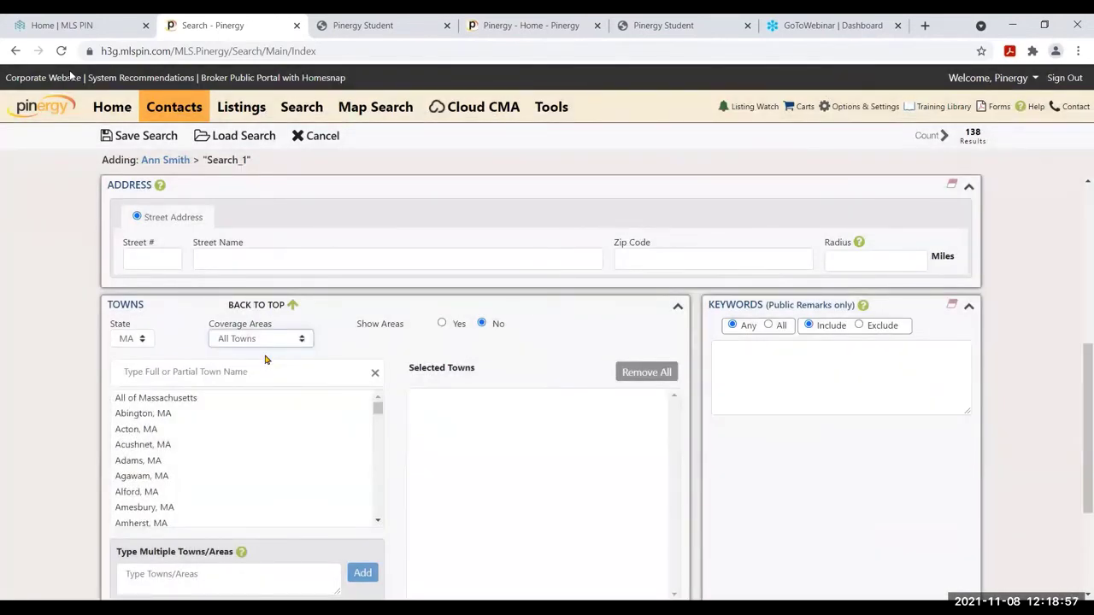
left_click(276, 341)
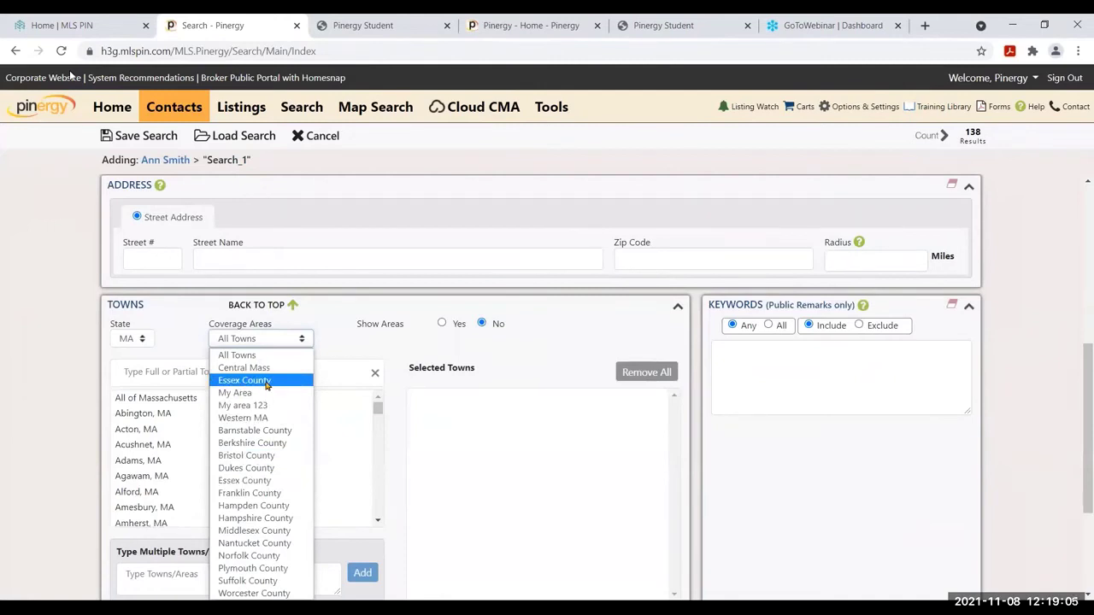
left_click(266, 385)
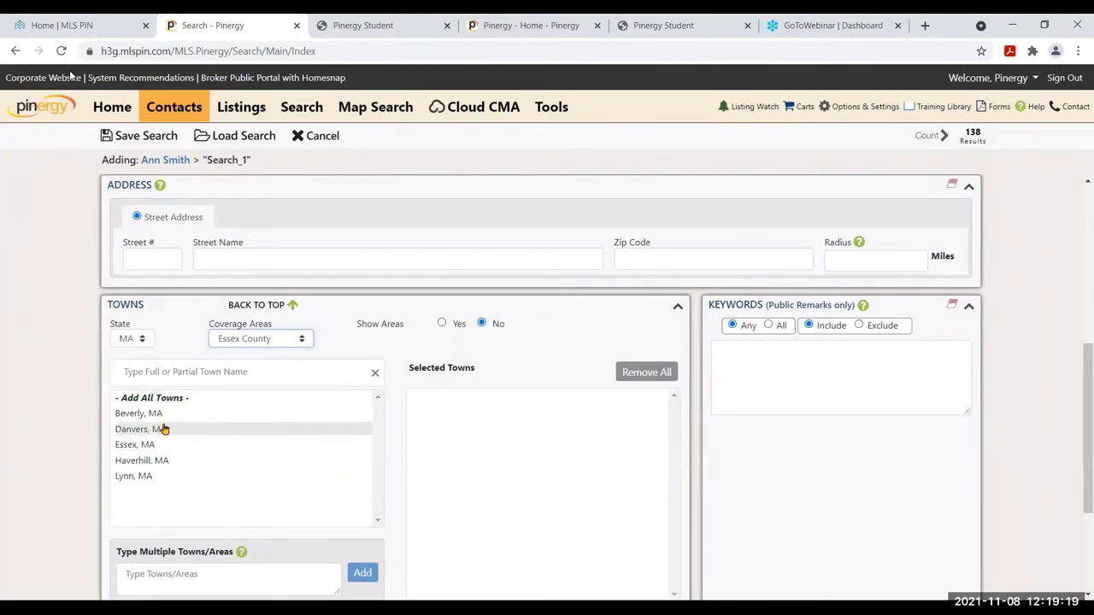
left_click(156, 414)
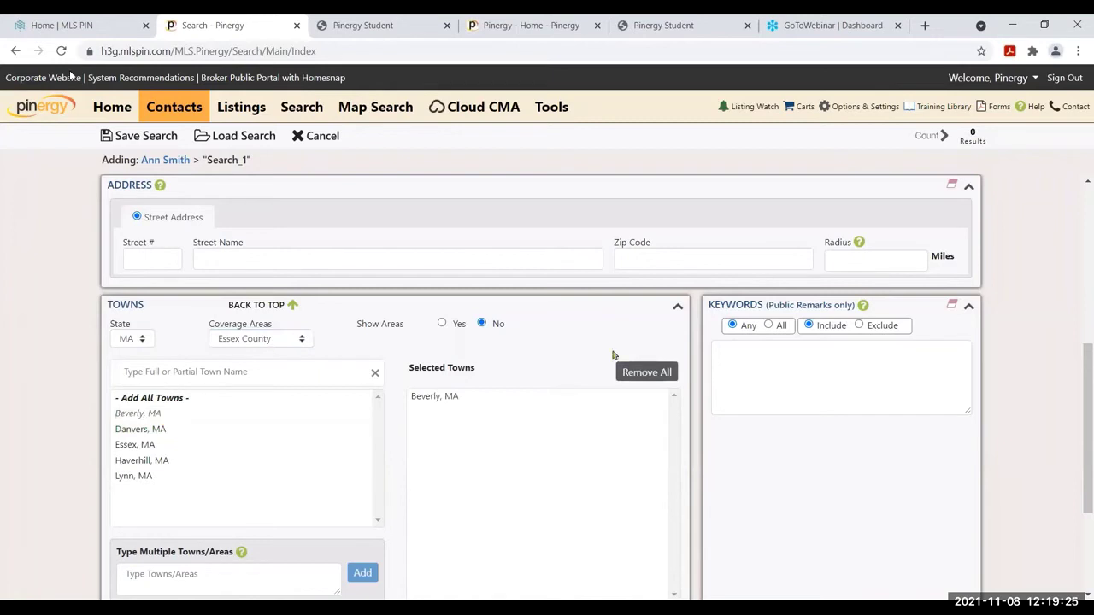
left_click(1089, 556)
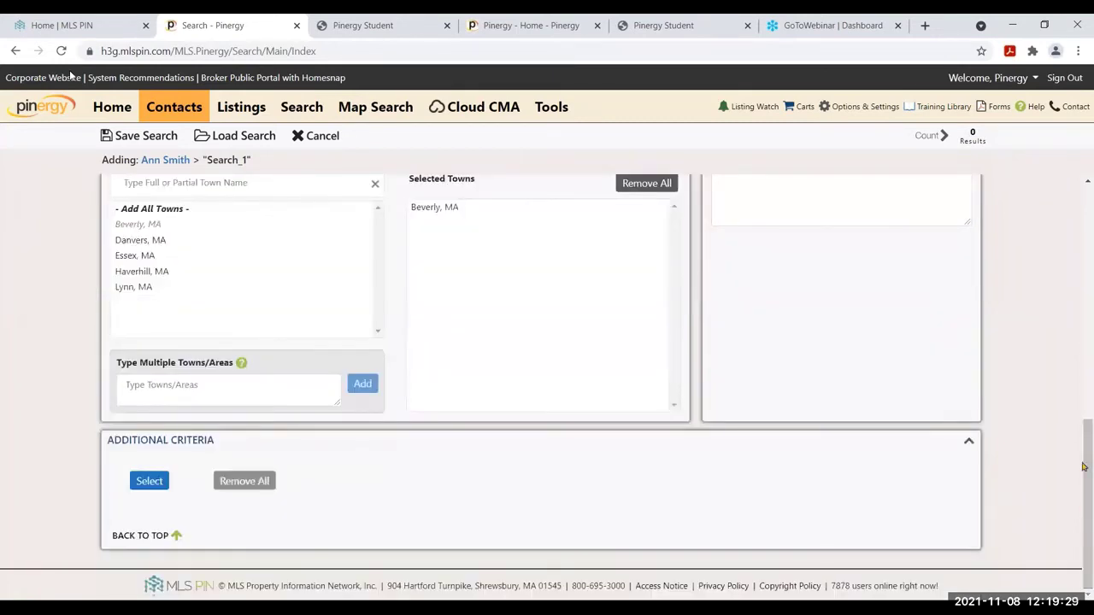
Delete the 2500-3000 Living Area SqFt value so the search returns 25 results
left_click_drag(1088, 423, 1088, 367)
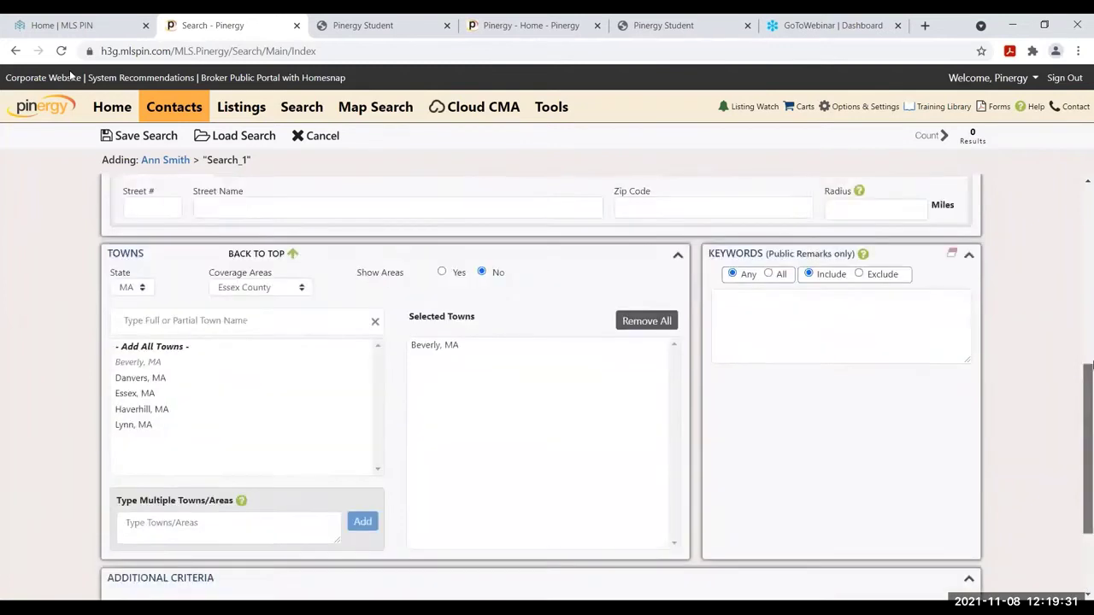
scroll(71, 75, "up", 3)
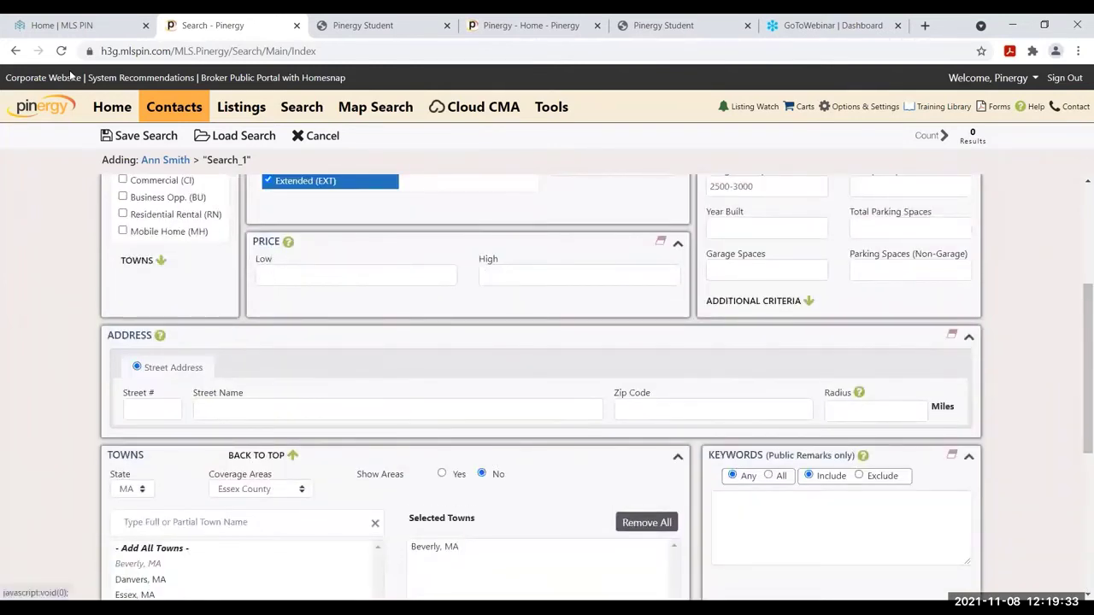
left_click_drag(1090, 340, 1092, 227)
left_click_drag(779, 423, 567, 423)
key("BackSpace")
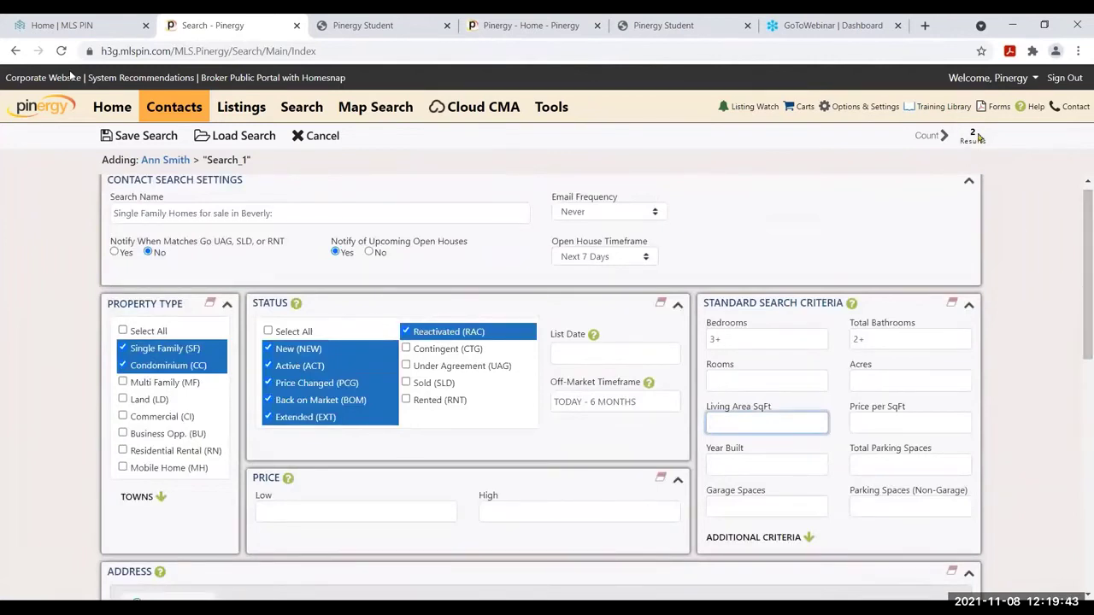
left_click(911, 422)
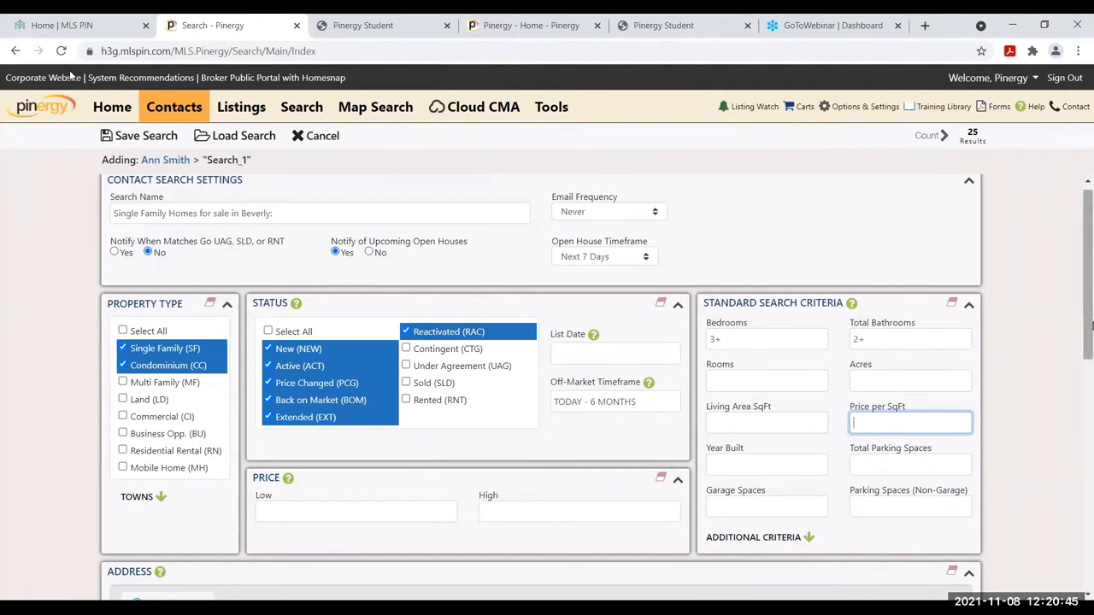
left_click_drag(1091, 325, 1091, 441)
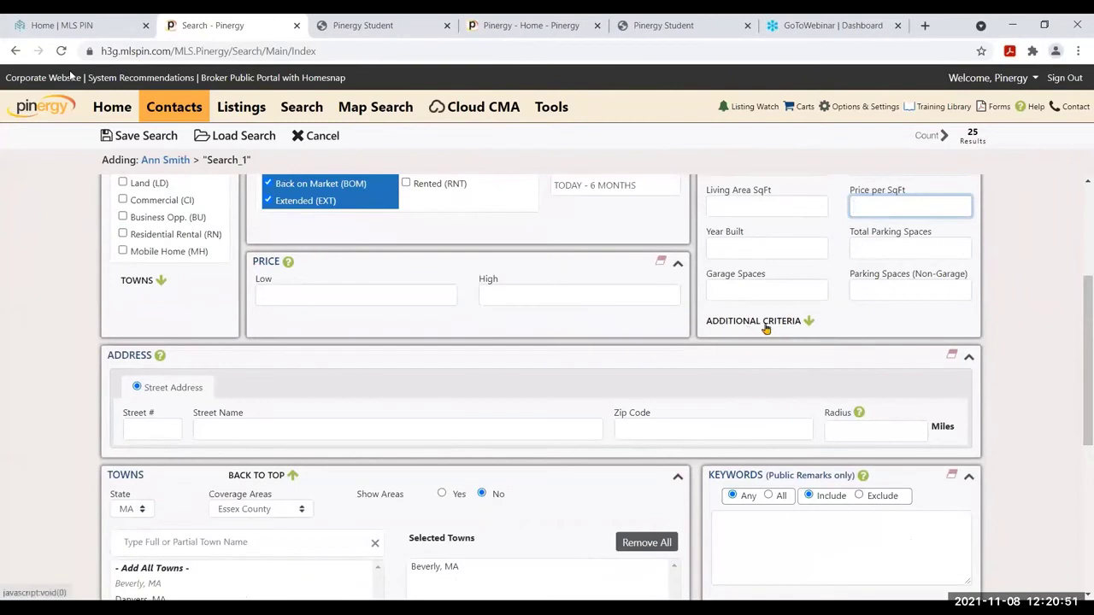
Browse the Additional Criteria list, including Active List Date, Amenities and Appliances, then close it
left_click(765, 327)
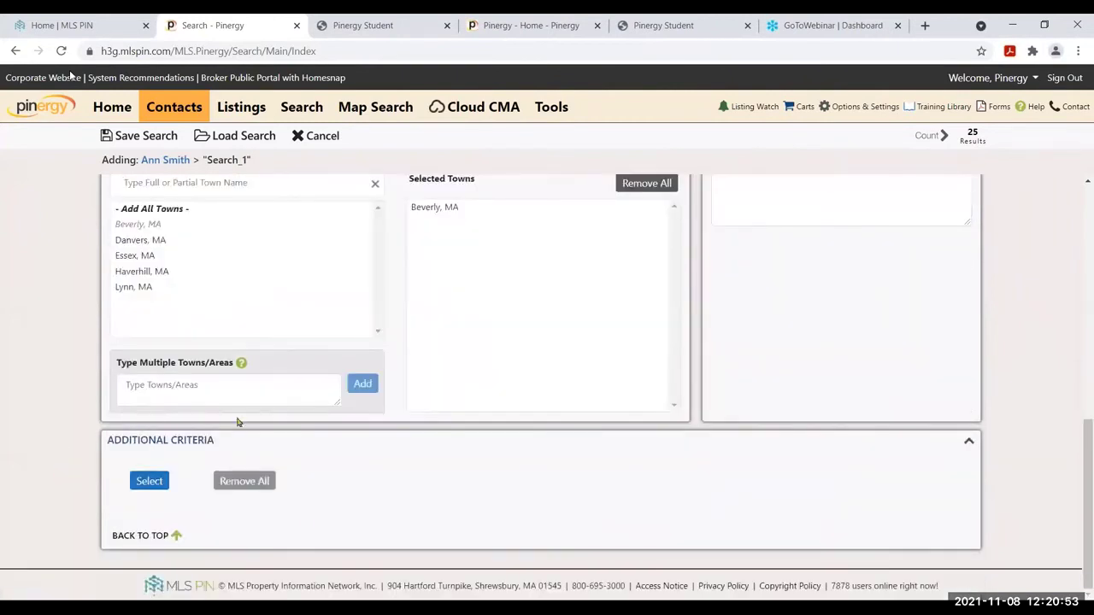
left_click(154, 484)
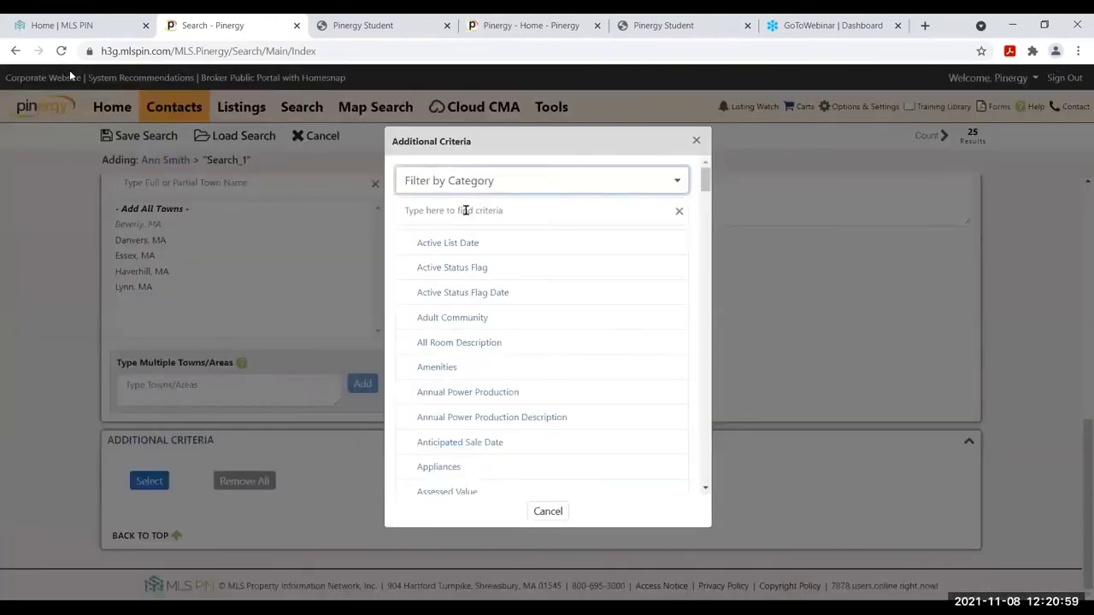
left_click(474, 211)
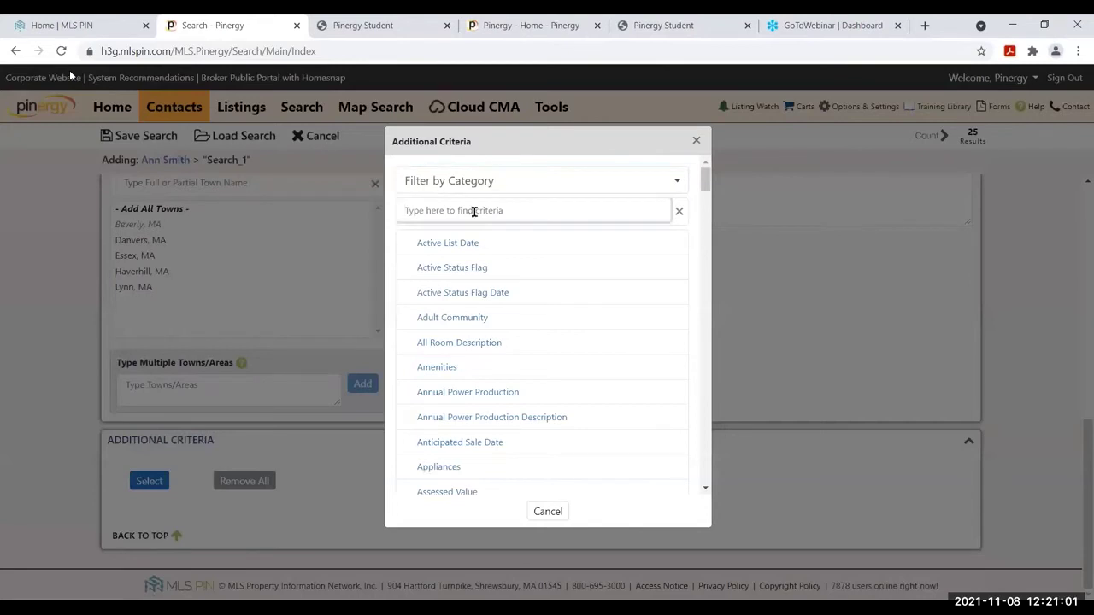
mouse_move(706, 182)
left_mouse_down()
mouse_move(706, 202)
mouse_move(706, 171)
left_mouse_up()
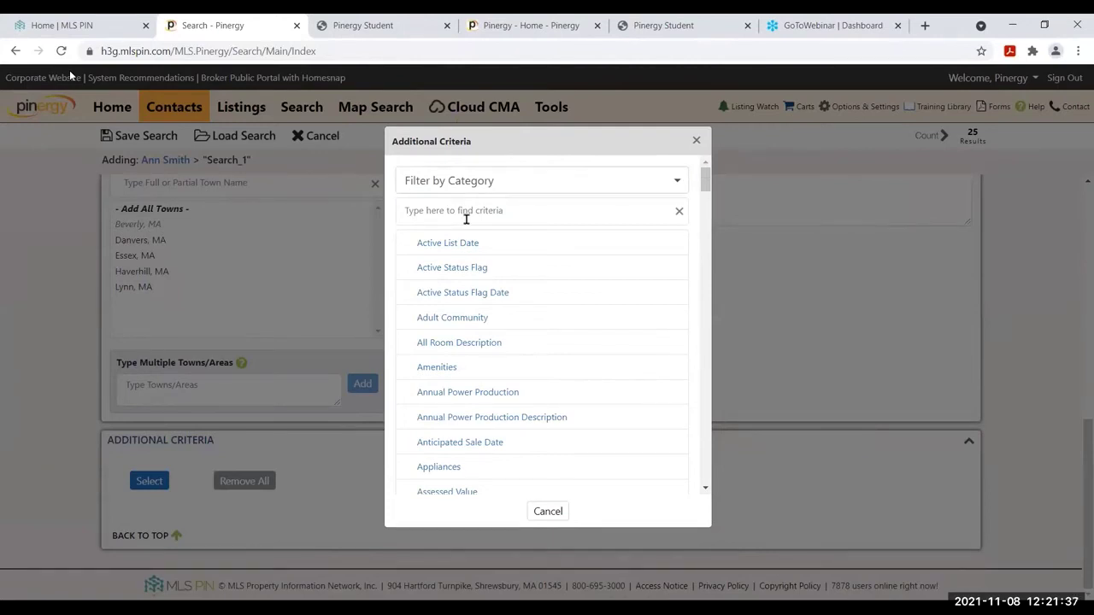
left_click(695, 141)
Search criteria for 'barn' and add a Garage Description criterion excluding Barn (O)
left_click(145, 482)
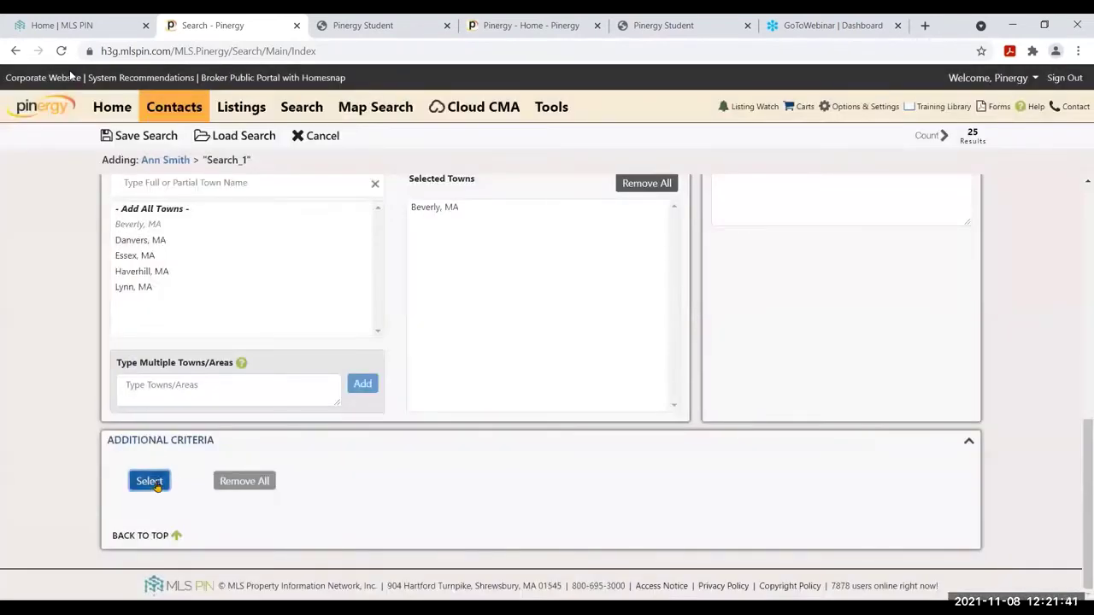
left_click(527, 217)
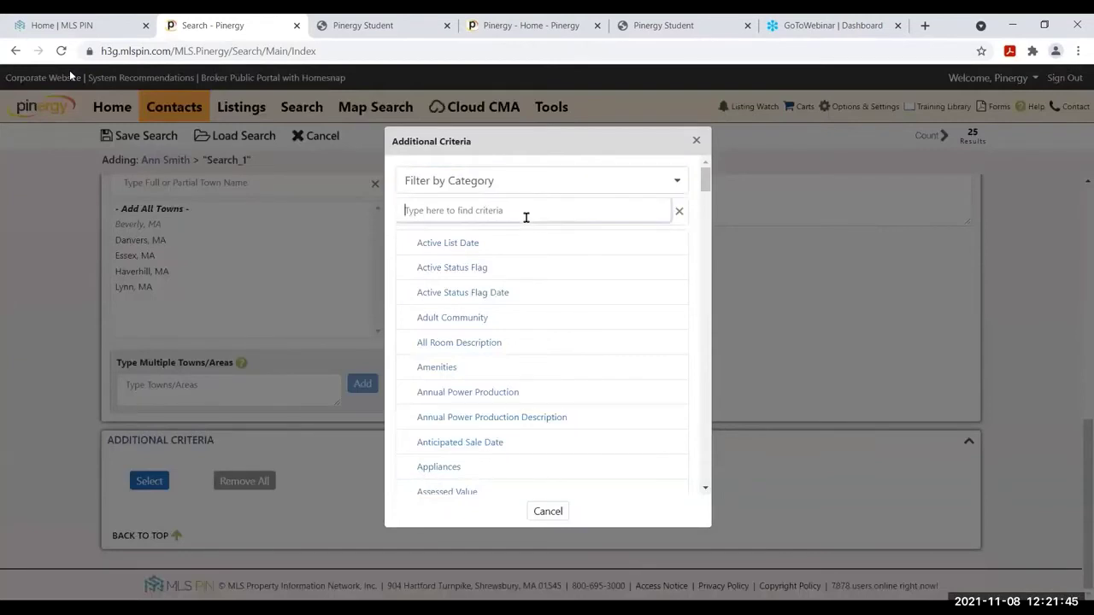
type("bar")
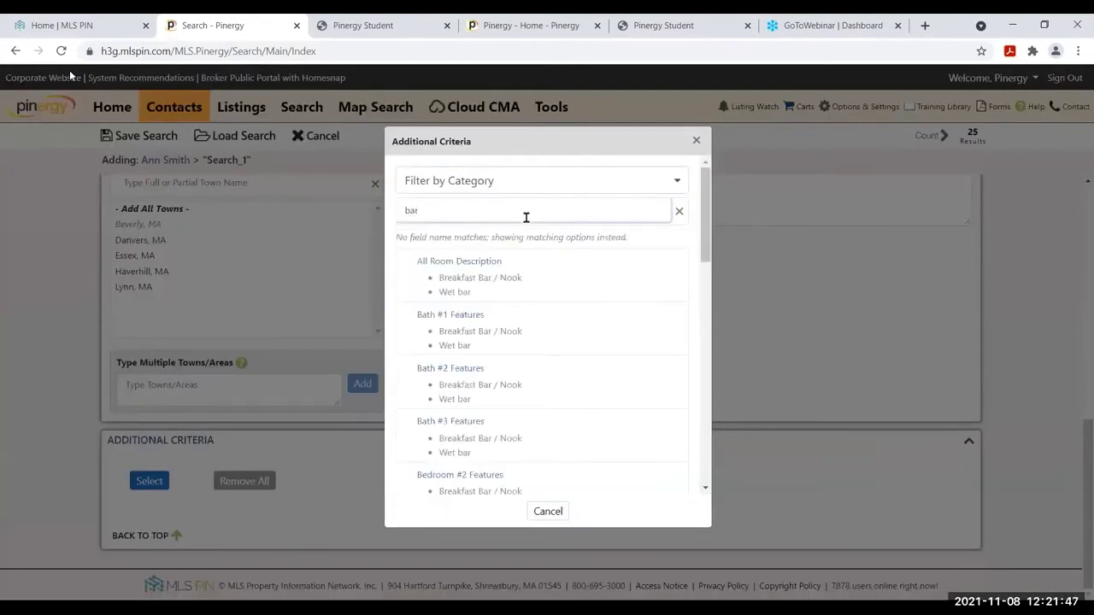
type("n")
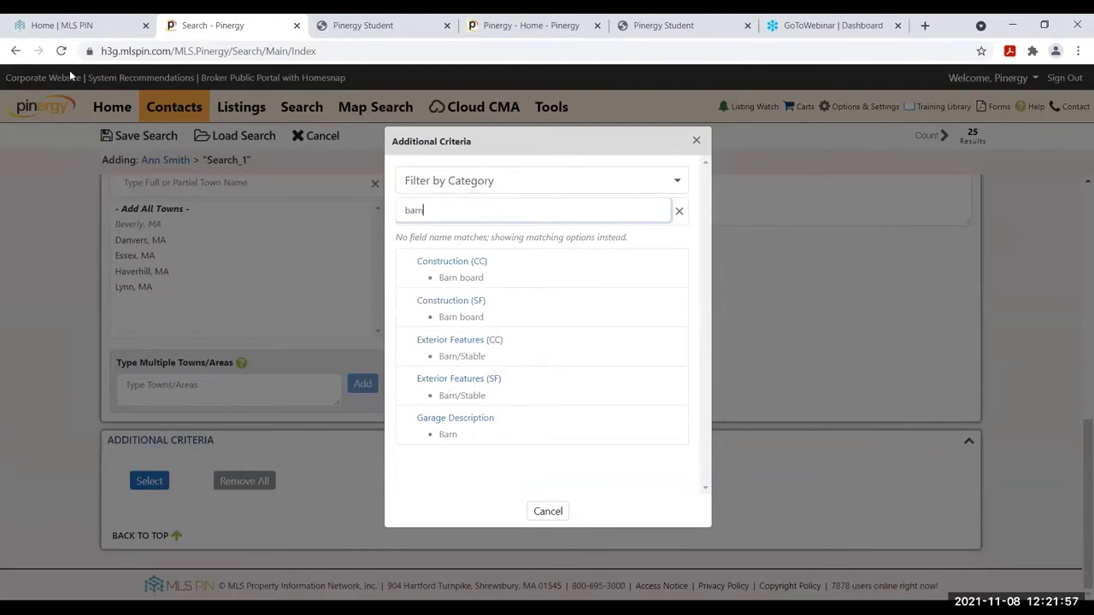
left_click(469, 418)
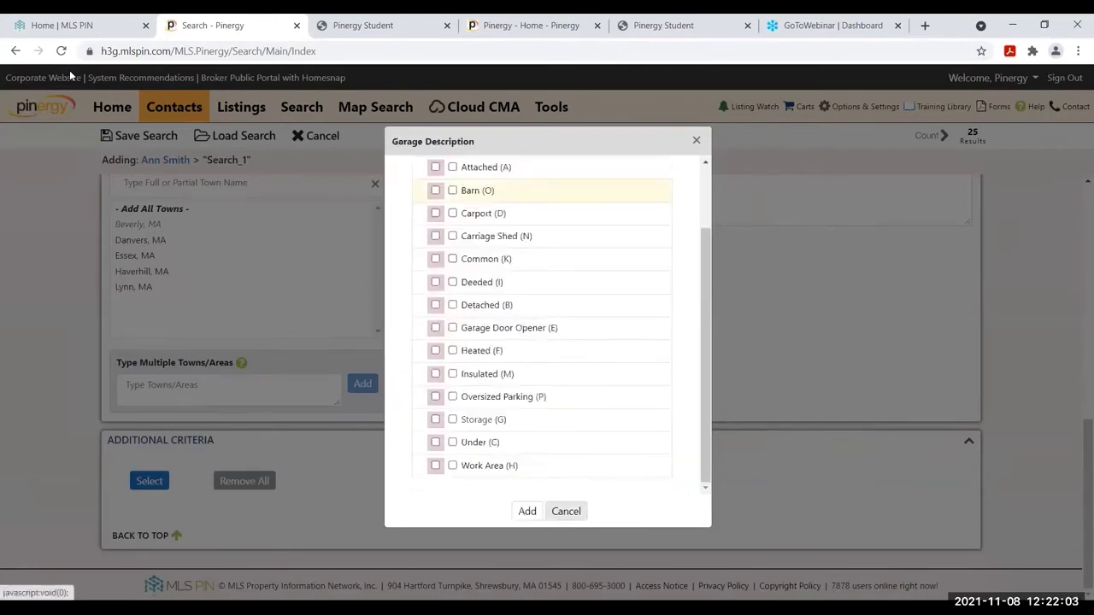
left_click(453, 191)
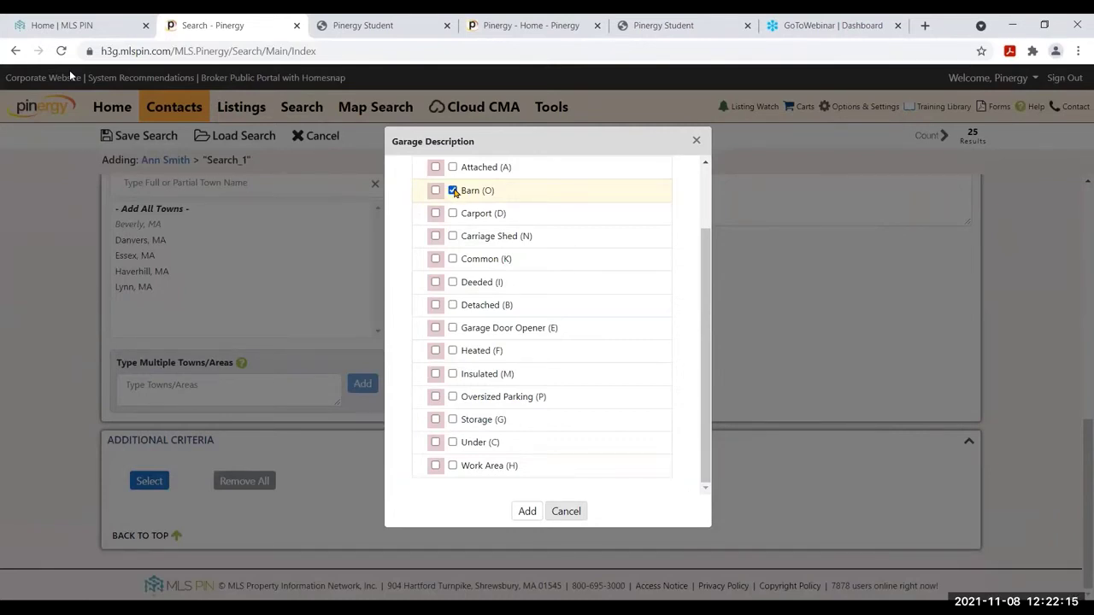
left_click(454, 191)
left_click(435, 192)
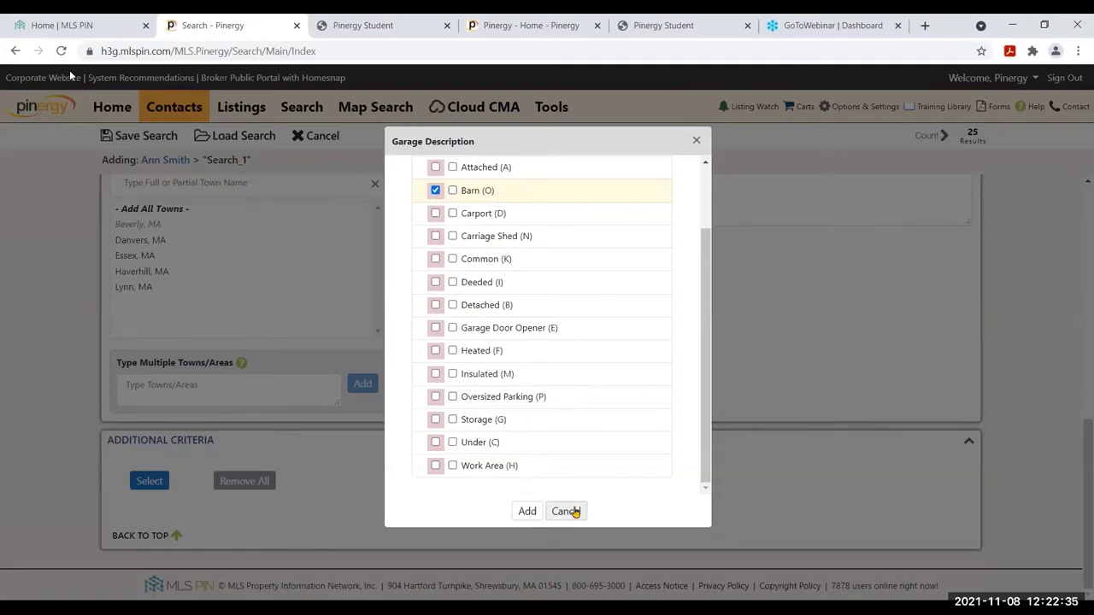
left_click(523, 511)
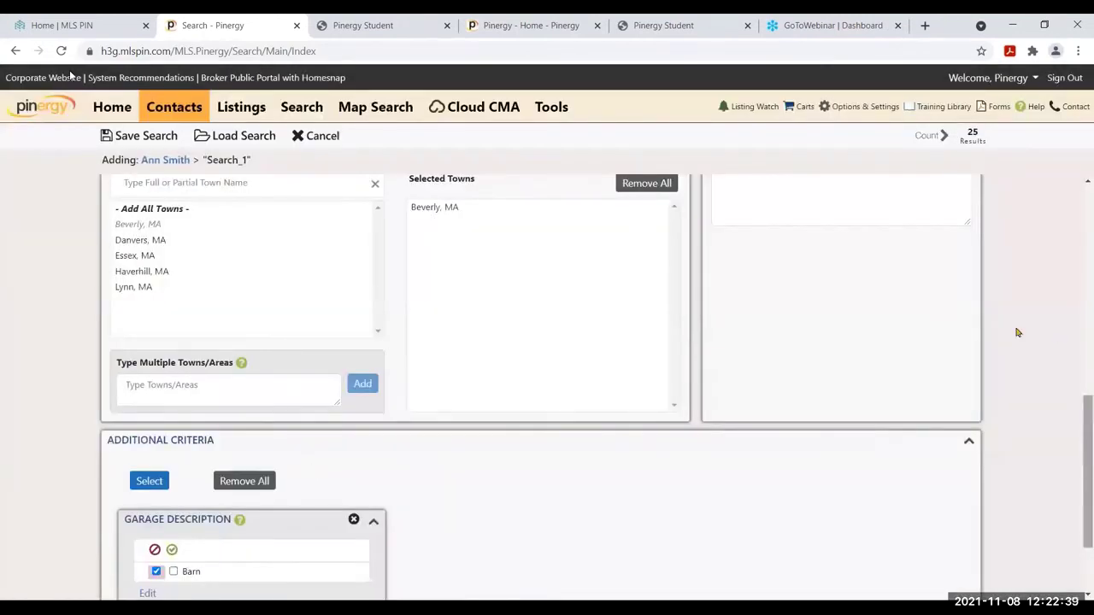
Toggle Barn to included, then delete the Garage Description criterion, leaving Additional Criteria empty
scroll(1087, 479, "down", 2)
left_click(173, 456)
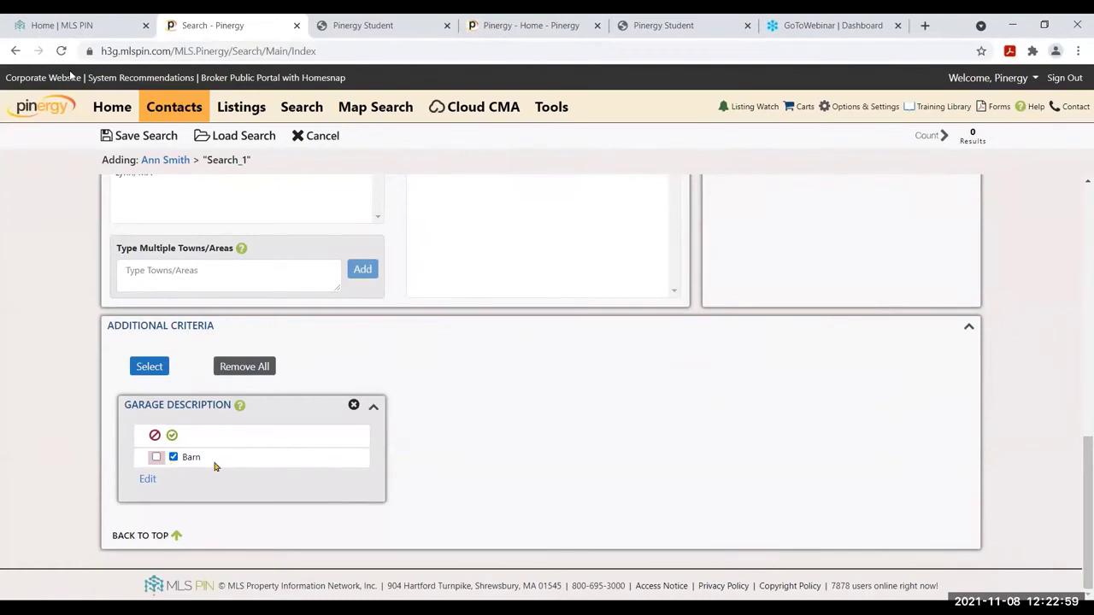
left_click(354, 407)
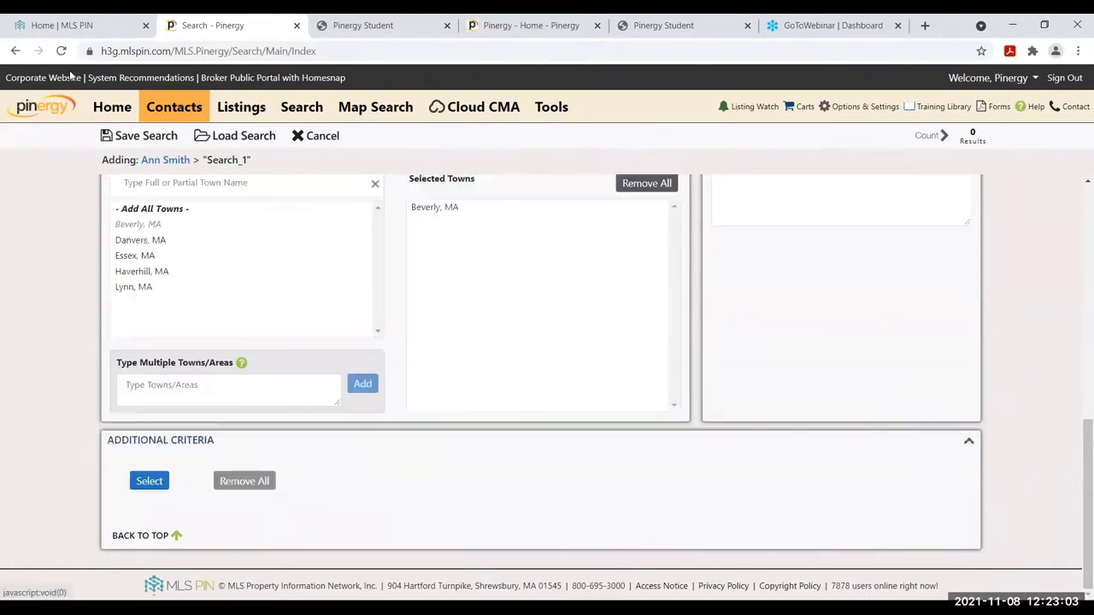
left_click_drag(1092, 497, 1092, 266)
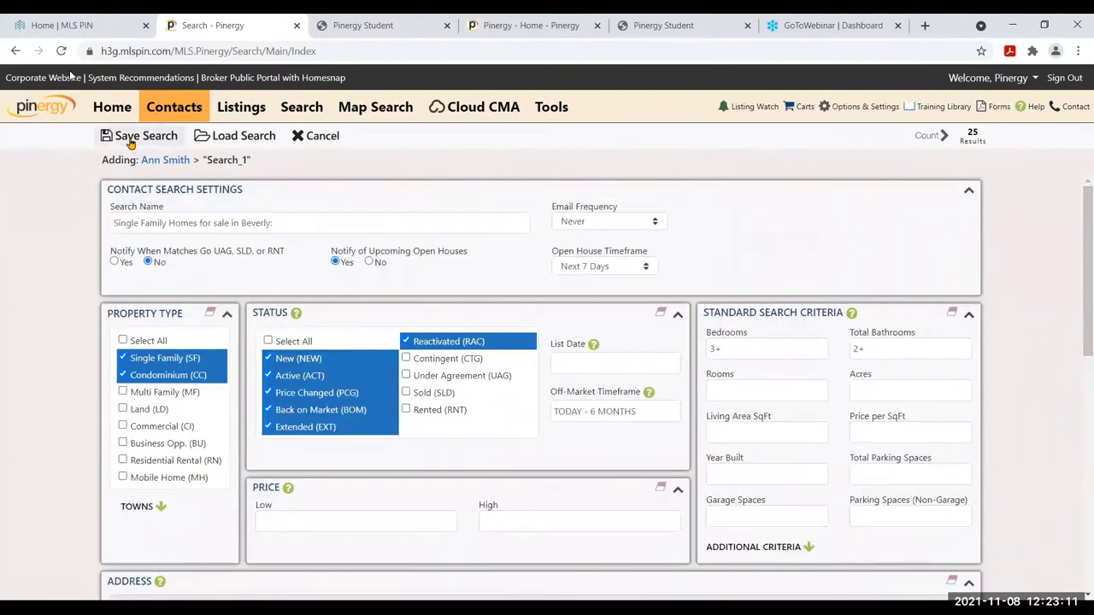
Save the contact's Single Family Homes for sale in Beverly search and dismiss the confirmation
left_click(130, 140)
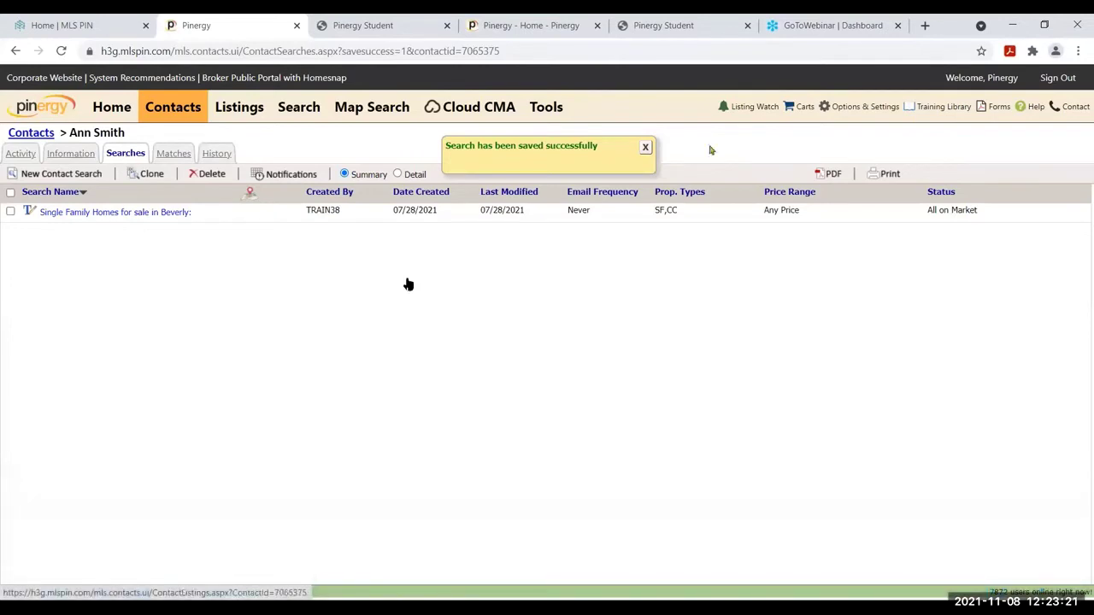
left_click(645, 147)
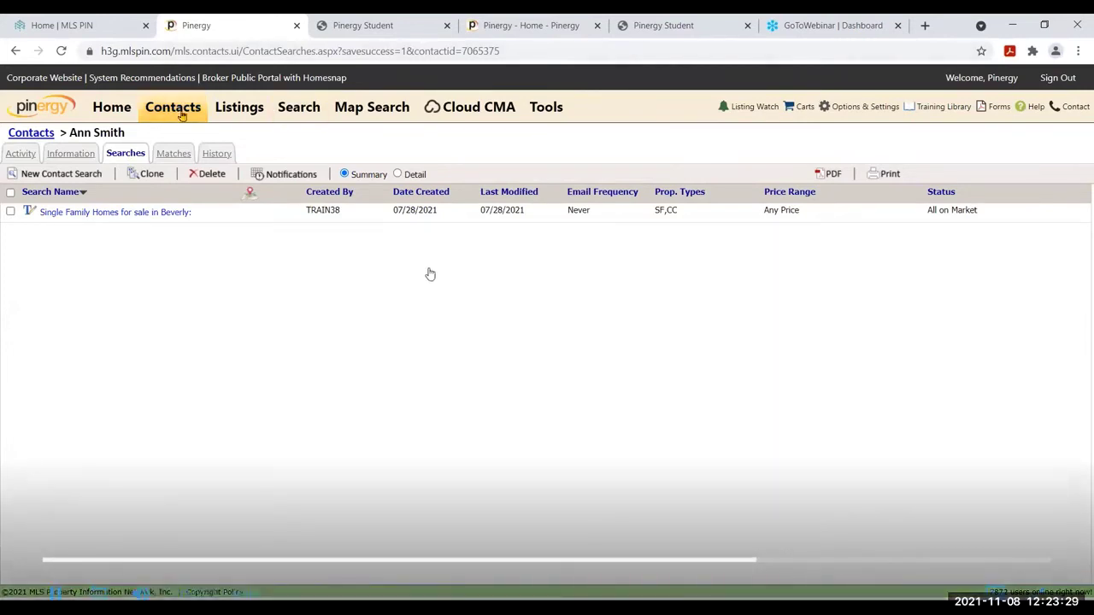
Set up a new Condominium search, replacing Single Family, in Danvers, MA and Essex, MA
left_click(299, 109)
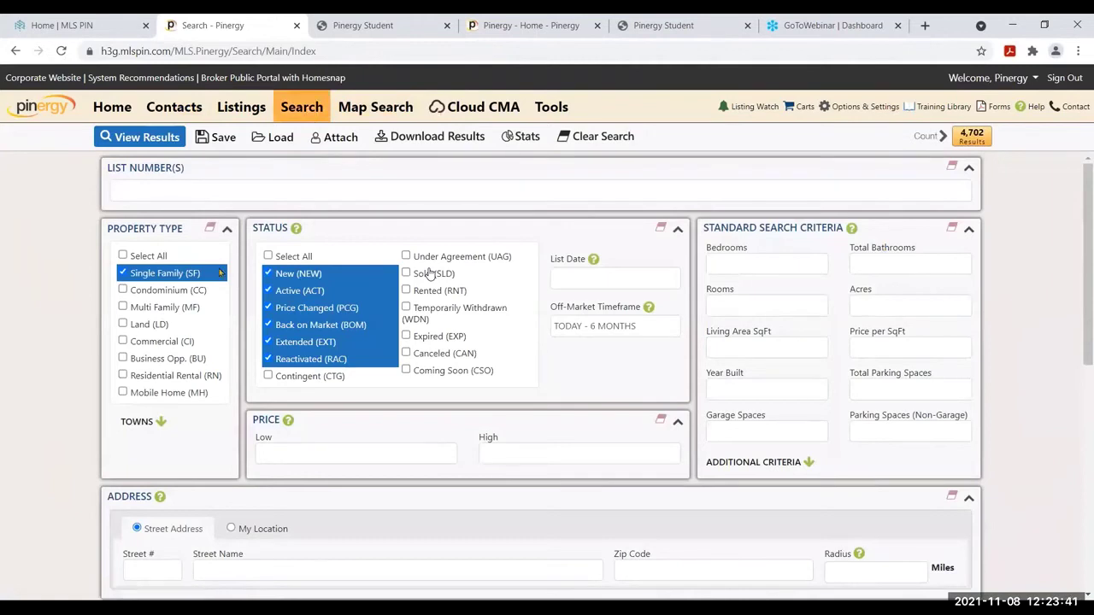
left_click(123, 275)
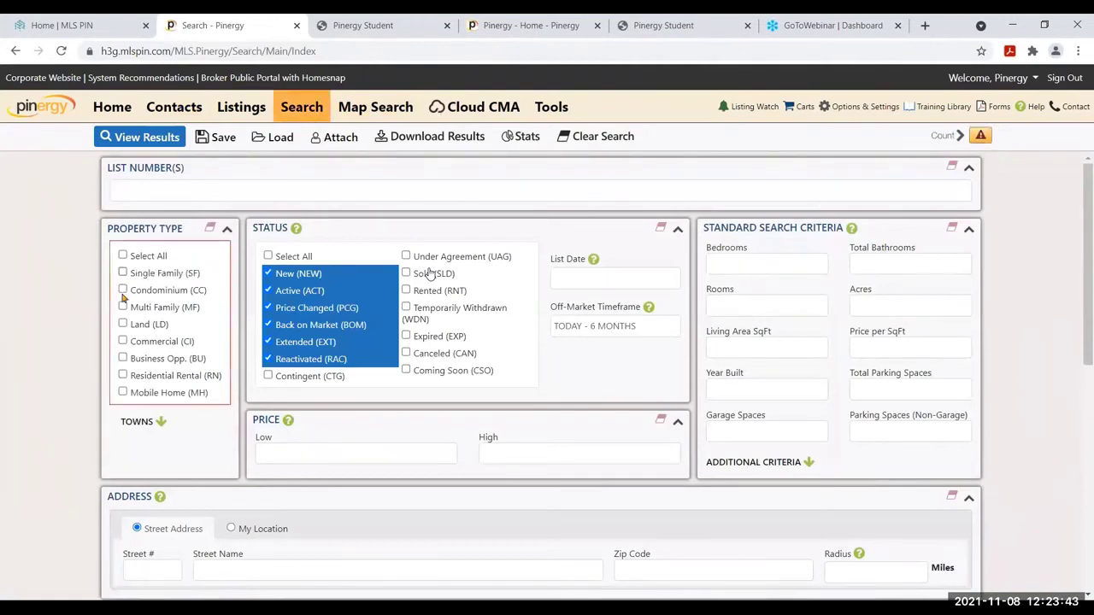
left_click(123, 291)
scroll(398, 490, "down", 3)
left_click(122, 456)
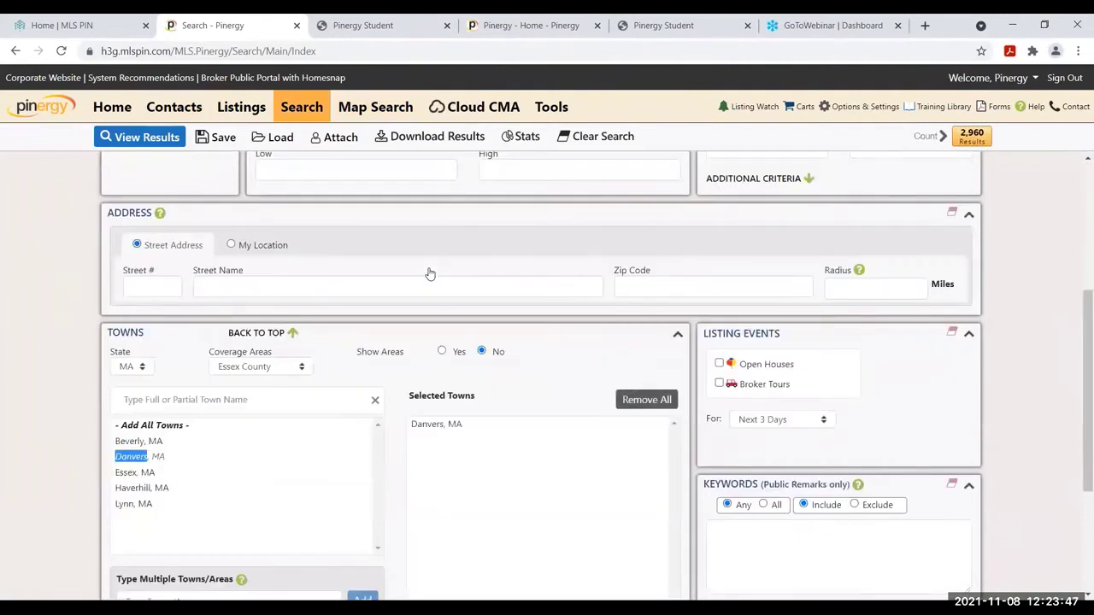
double_click(122, 475)
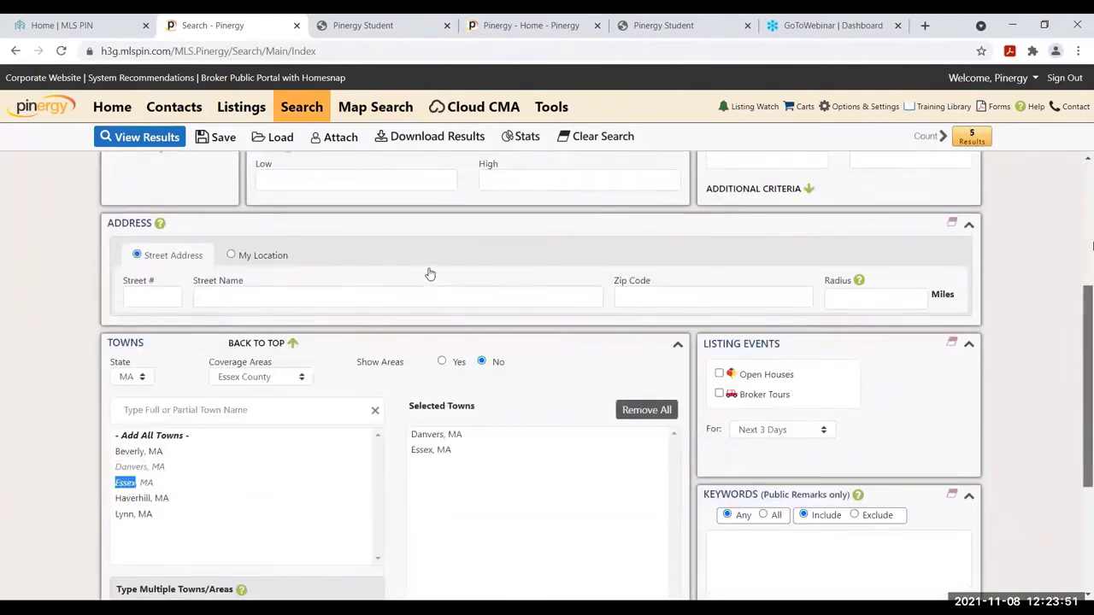
scroll(429, 274, "up", 3)
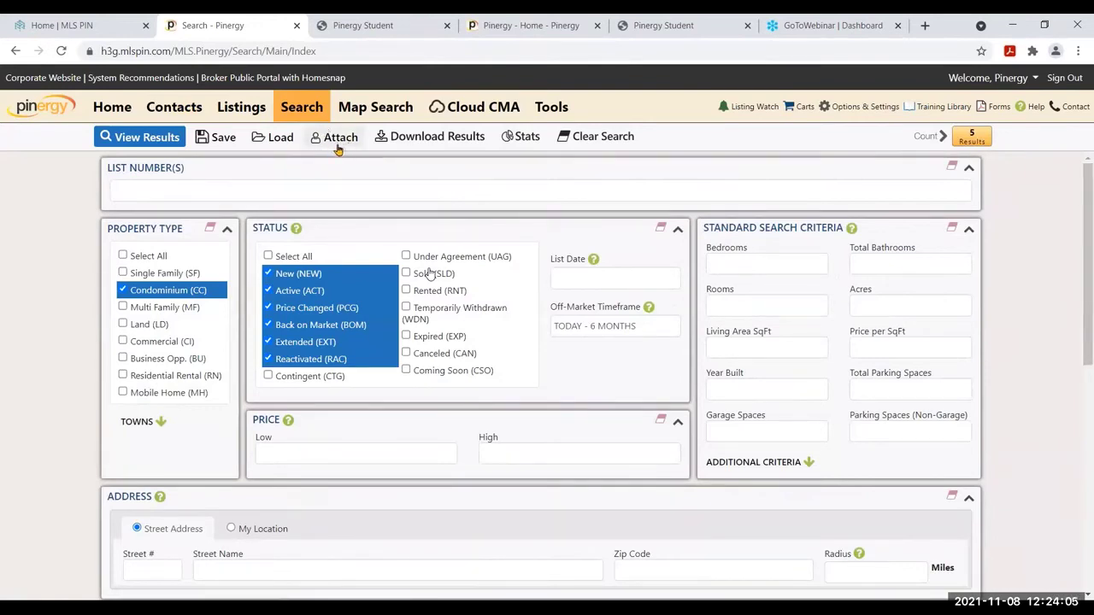
Name the search 'Condo Listings in Essex/Danvers' with email frequency set to Never
left_click(338, 138)
left_click(165, 200)
type("Condo U")
type("istings ")
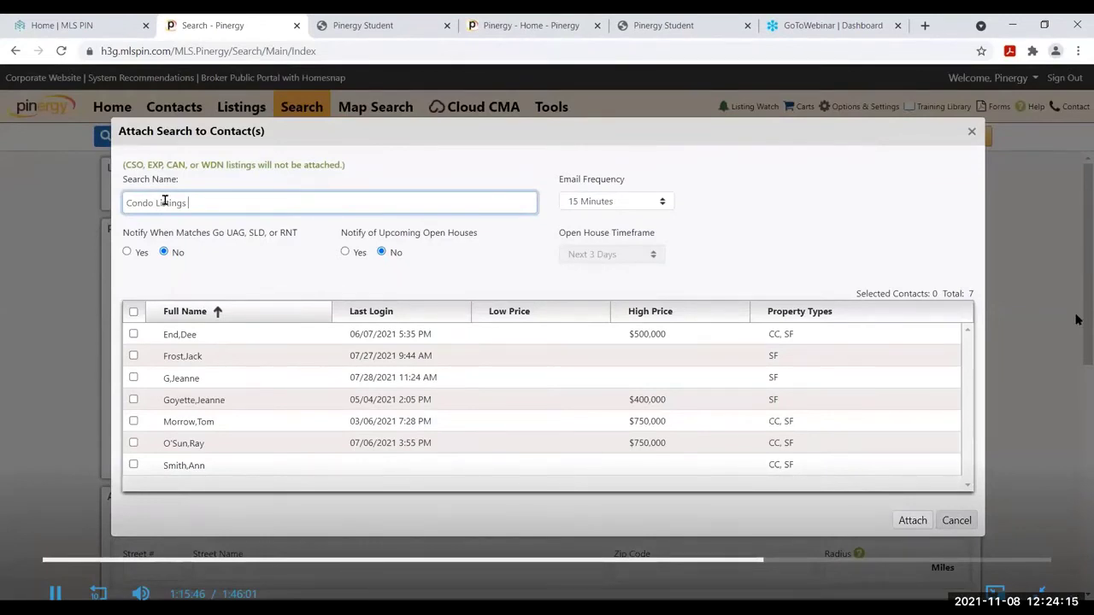
type("in Essex/DAnvers:")
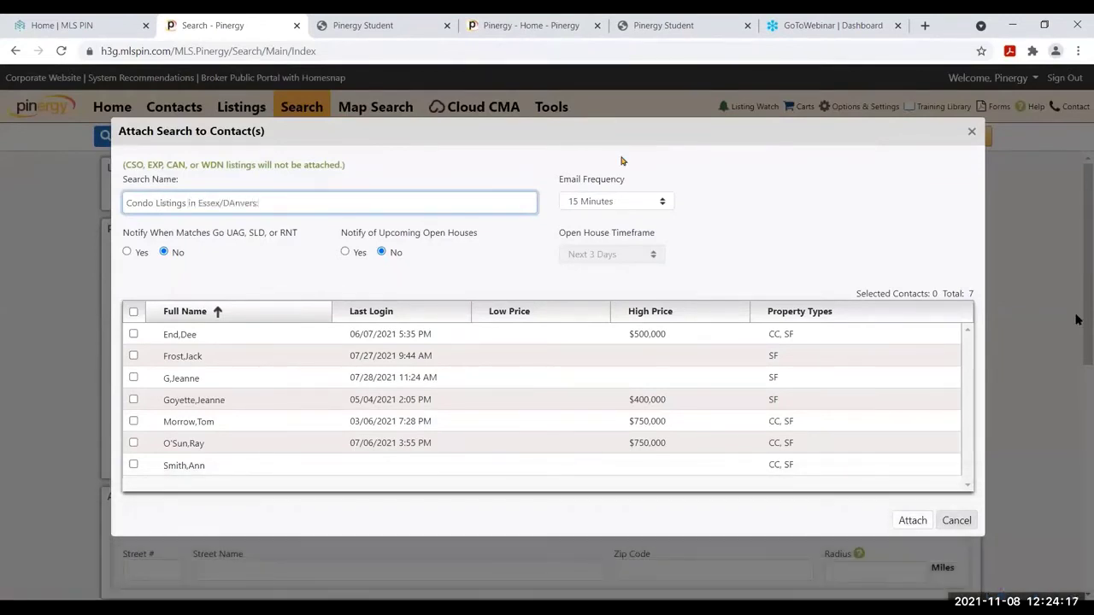
left_click(234, 202)
key("BackSpace")
type("a")
left_click(659, 205)
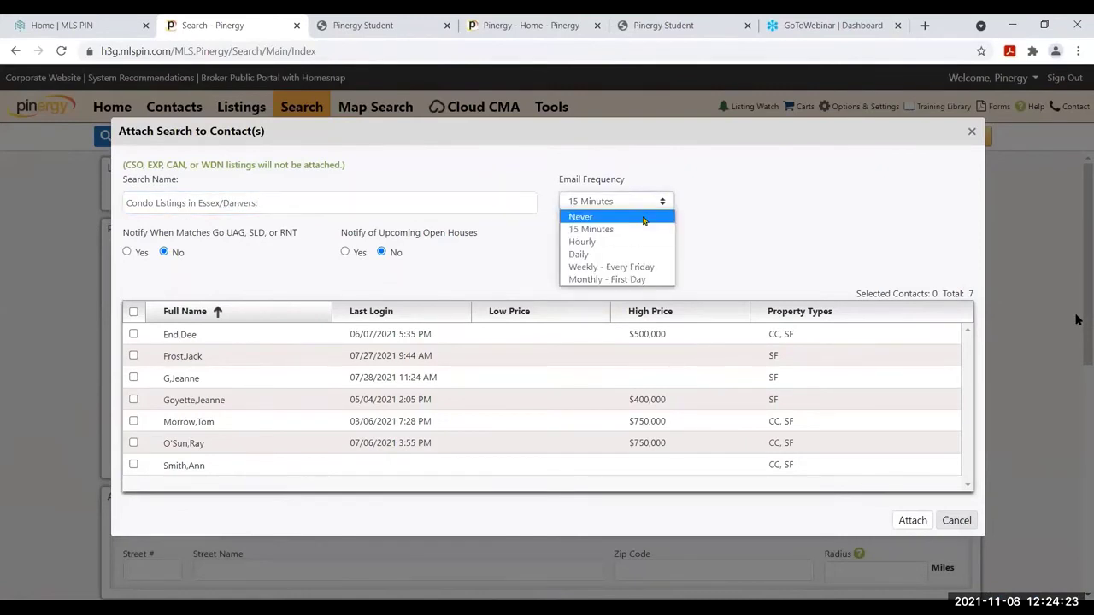
left_click(644, 220)
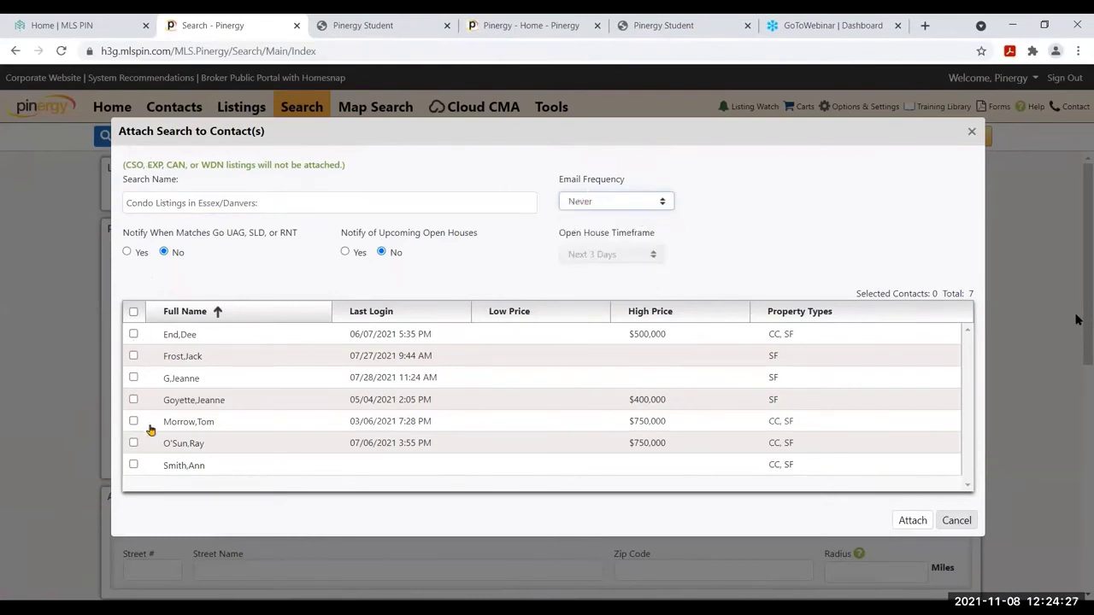
Attach the condo search to four selected contacts and confirm
left_click(134, 469)
left_click(134, 466)
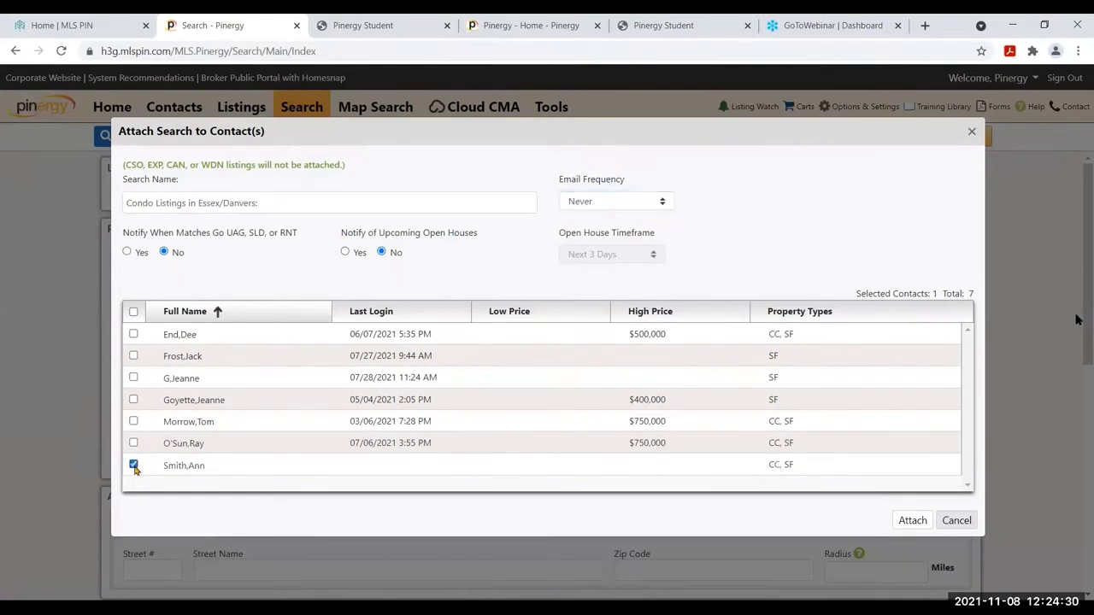
left_click(134, 334)
left_click(134, 357)
left_click(134, 379)
left_click(913, 520)
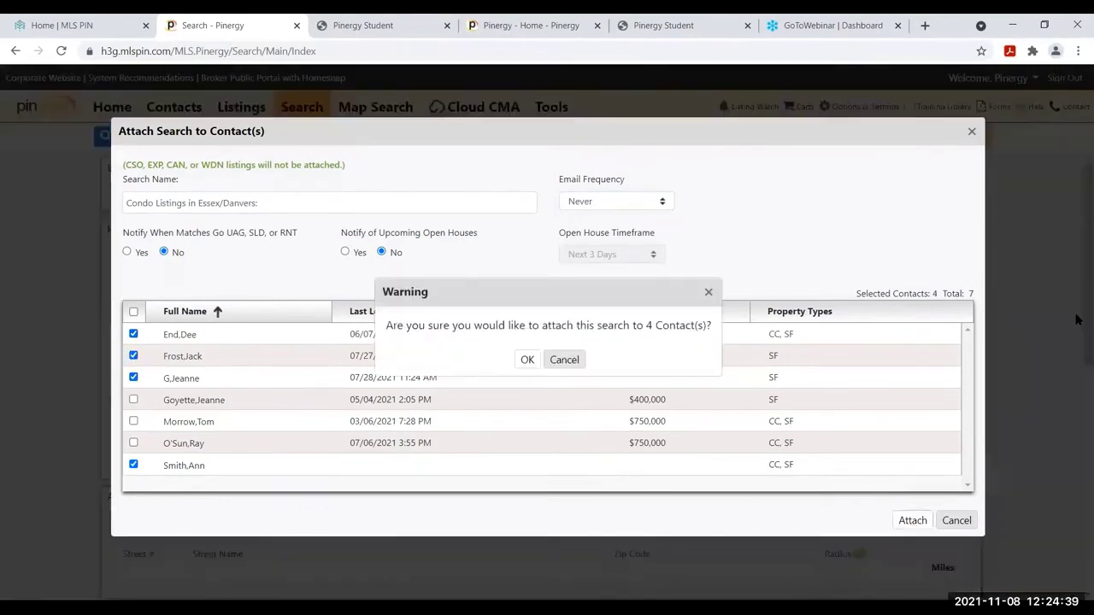
left_click(529, 360)
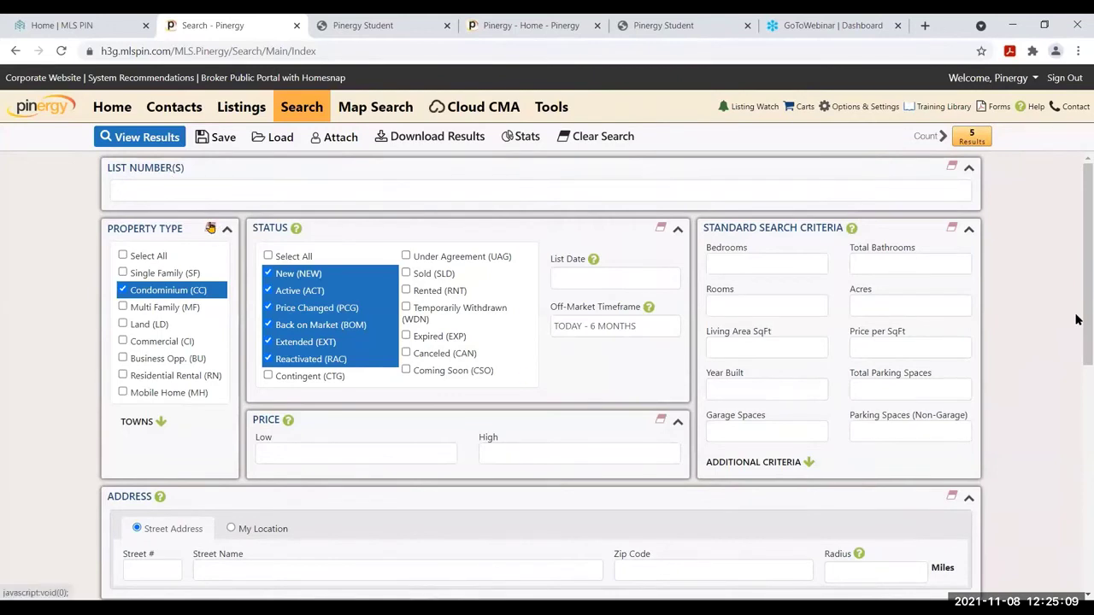
Change the property type to Single Family (SF) and view the 13 matching listings
left_click(211, 228)
left_click(123, 274)
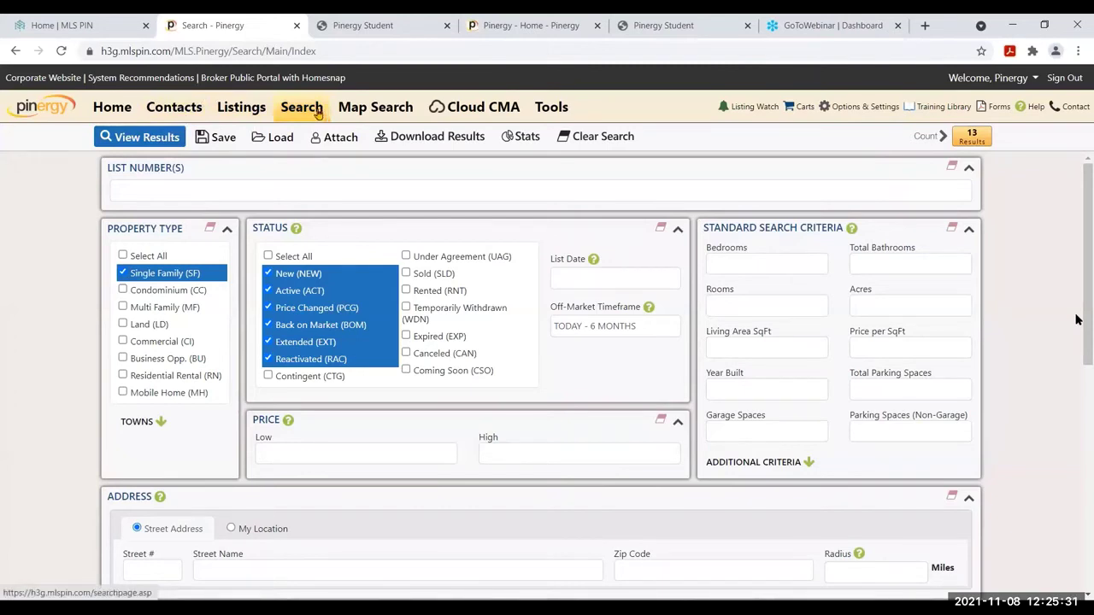
left_click(132, 141)
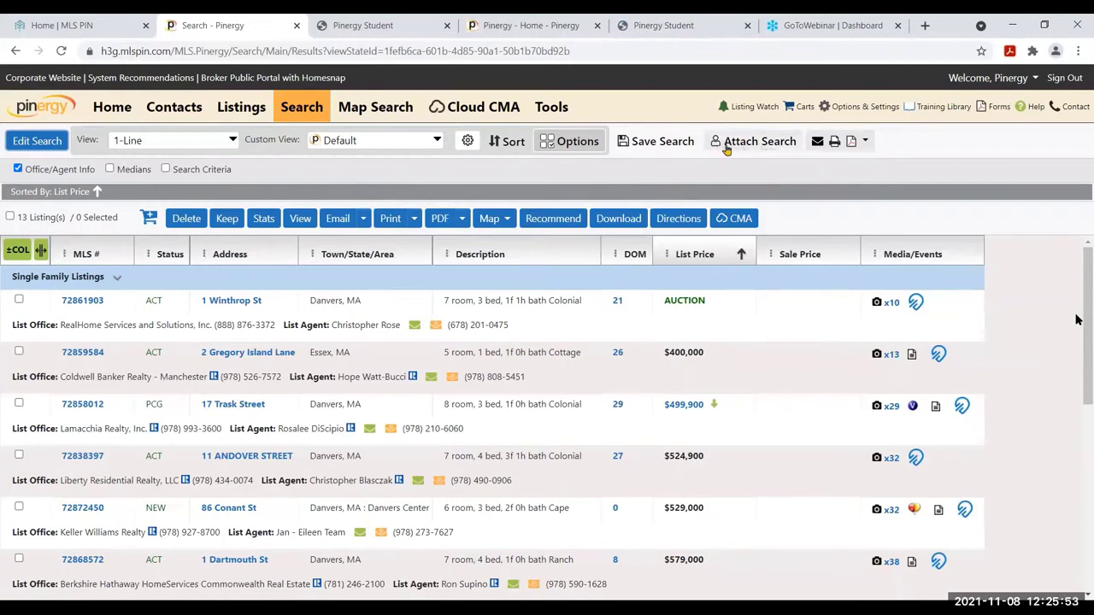
Attach the search named 'Name it' to four contacts, then return to the Home dashboard
left_click(775, 150)
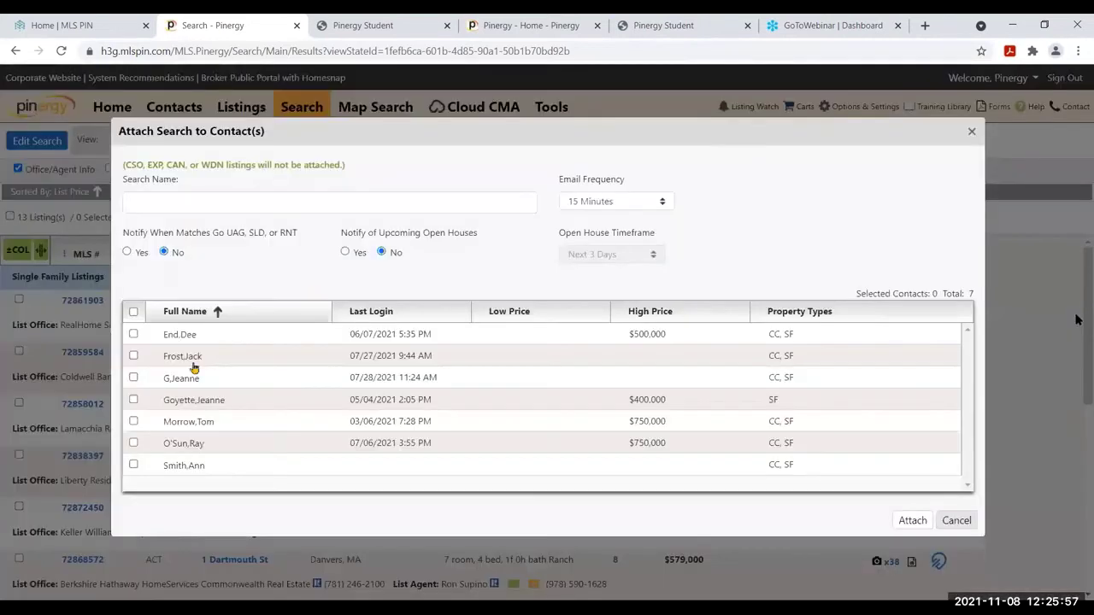
type("Name it")
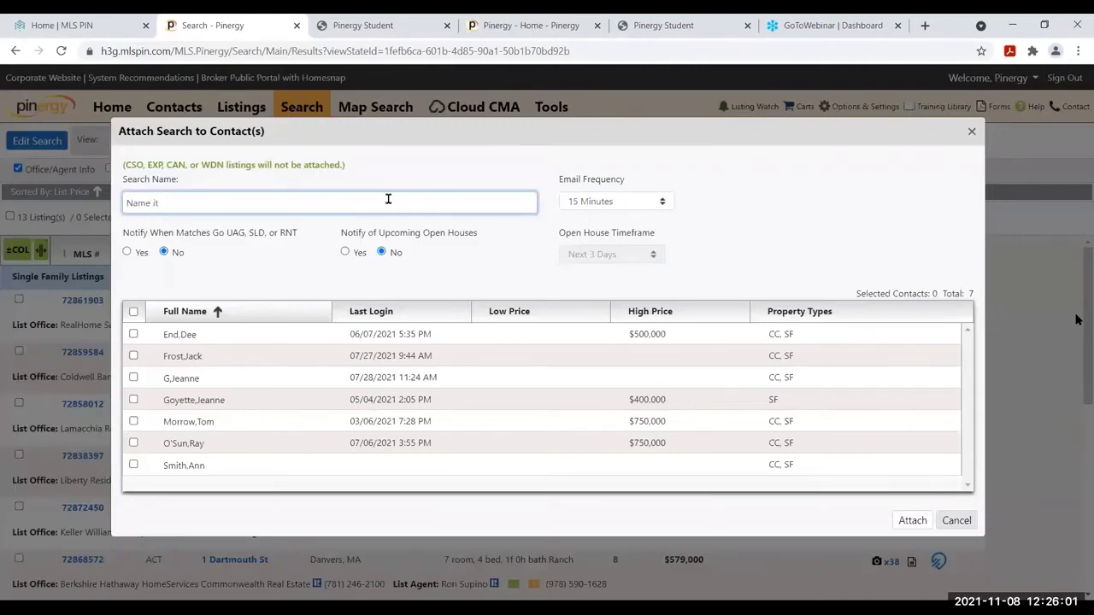
left_click(133, 333)
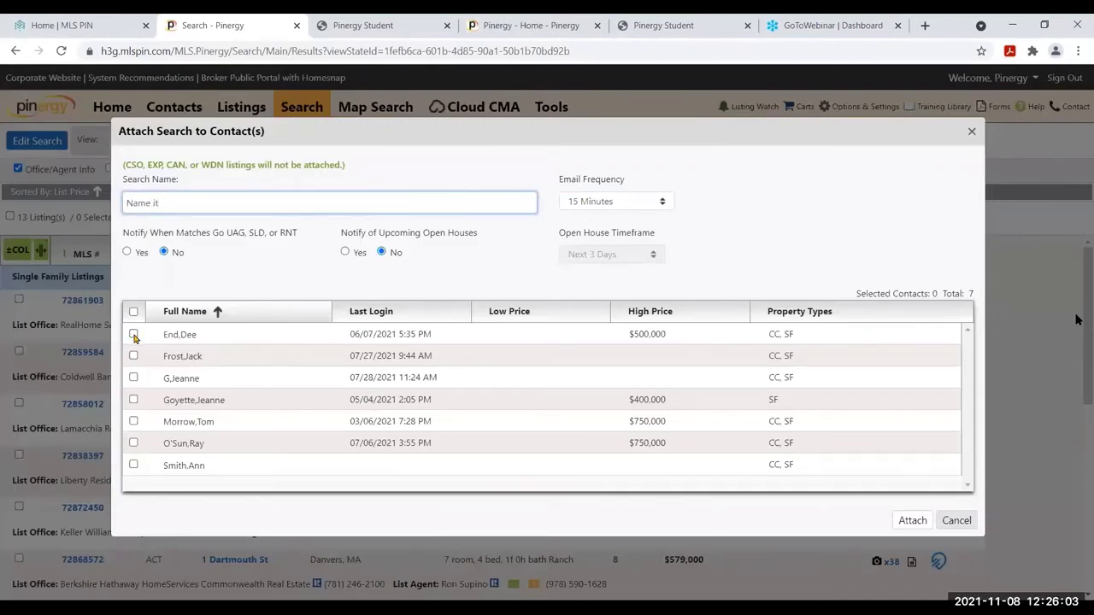
left_click(133, 355)
left_click(134, 421)
left_click(134, 466)
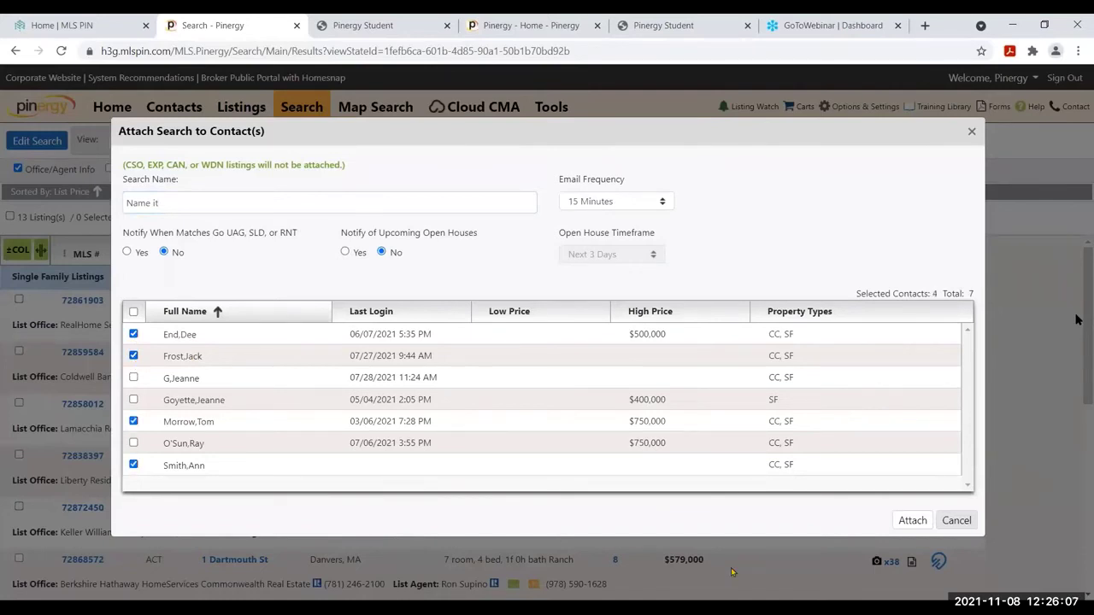
left_click(913, 522)
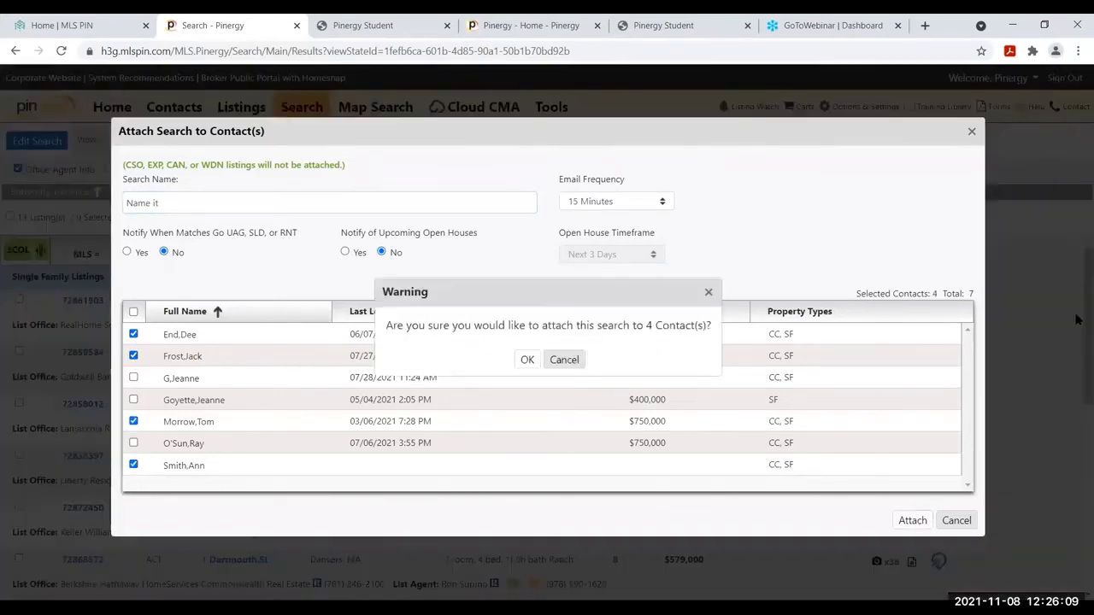
left_click(528, 360)
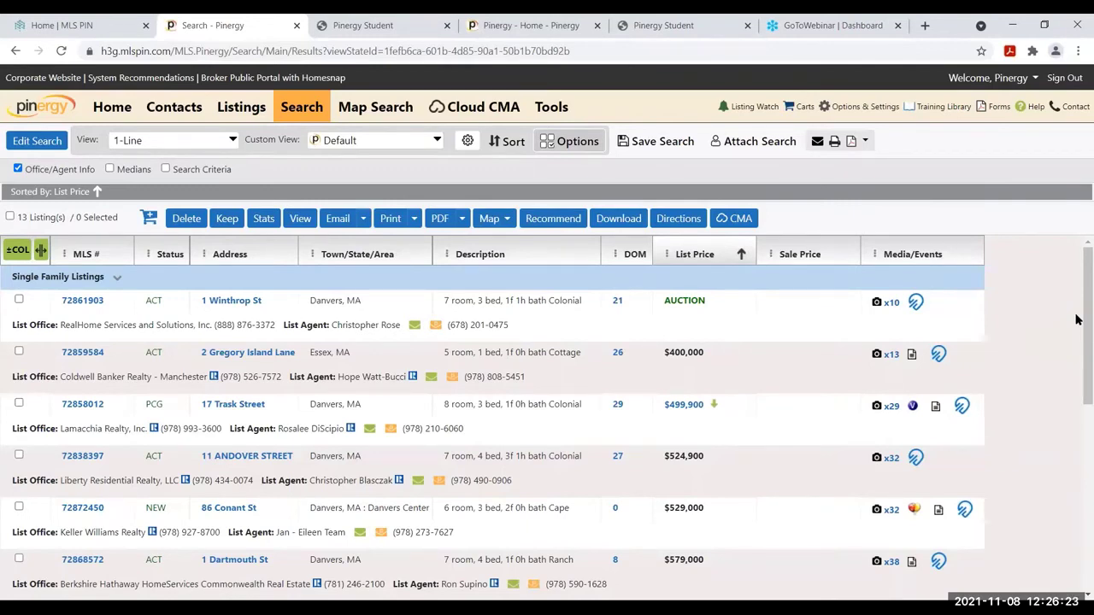
left_click(120, 115)
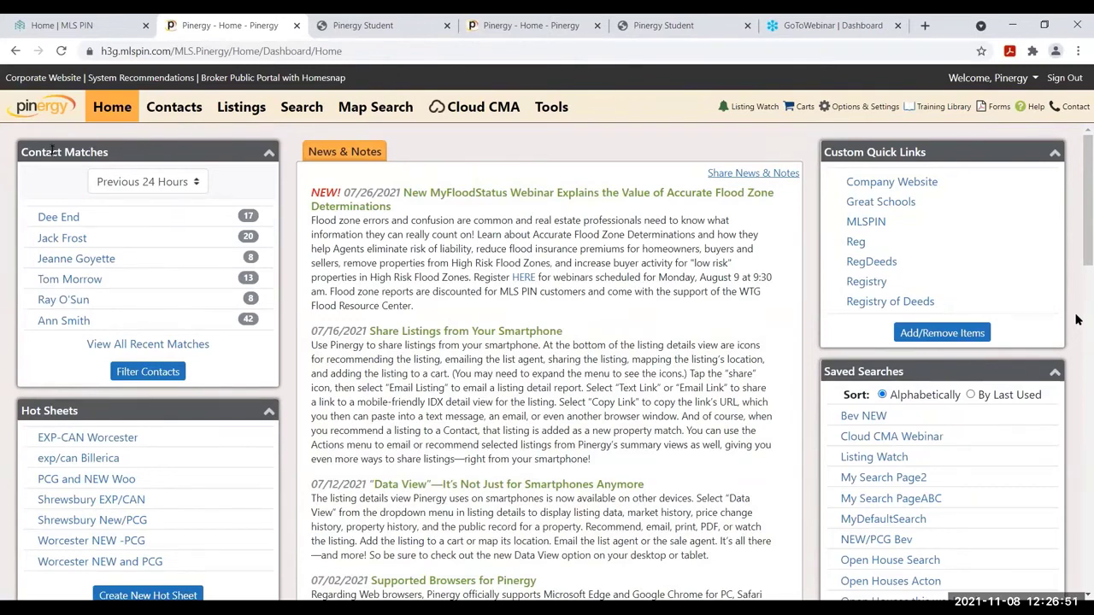
Move the Contact Matches panel on the dashboard and open the last contact's matched listings
mouse_move(147, 154)
left_mouse_down()
mouse_move(145, 219)
mouse_move(142, 142)
left_mouse_up()
left_click(63, 321)
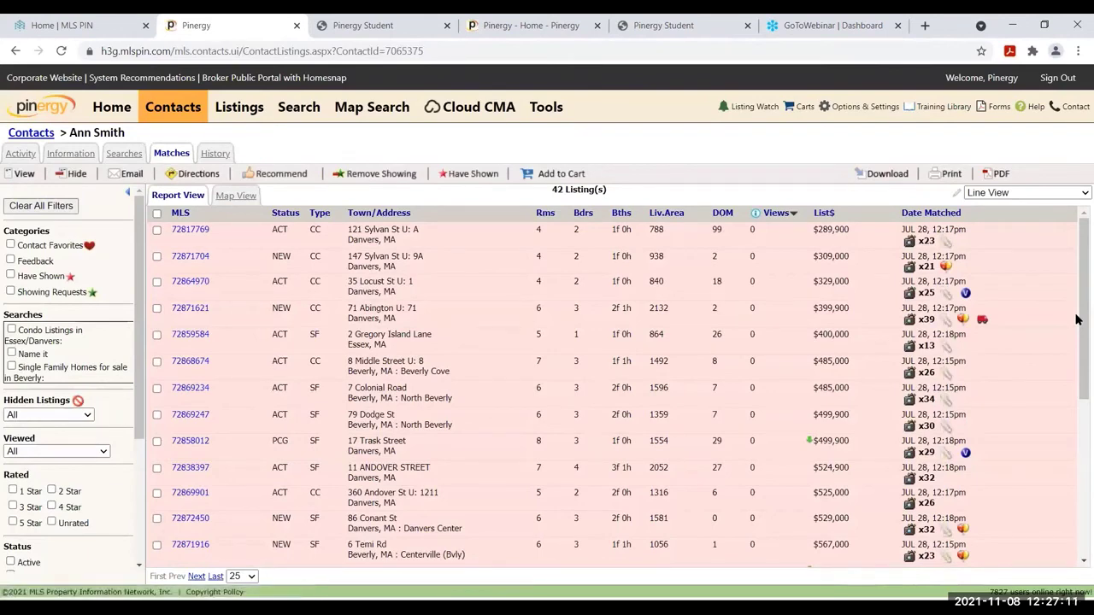
Scroll through the contact's 42 matches and toggle the Contact Favorites filter on and off
scroll(1076, 319, "down", 1)
scroll(1076, 318, "down", 3)
scroll(1076, 319, "up", 1)
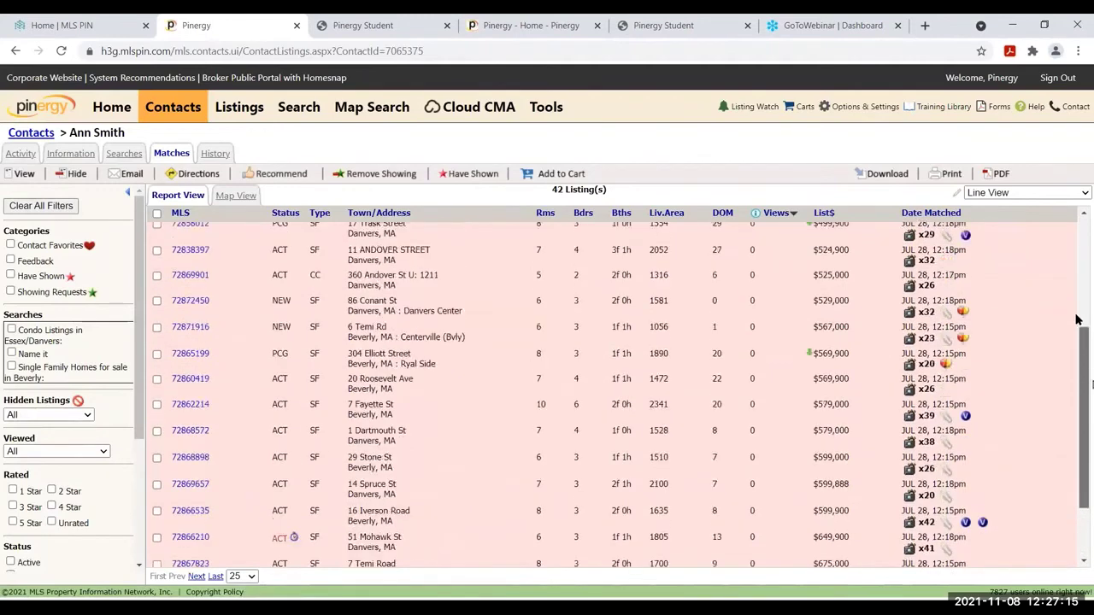
scroll(1076, 319, "up", 3)
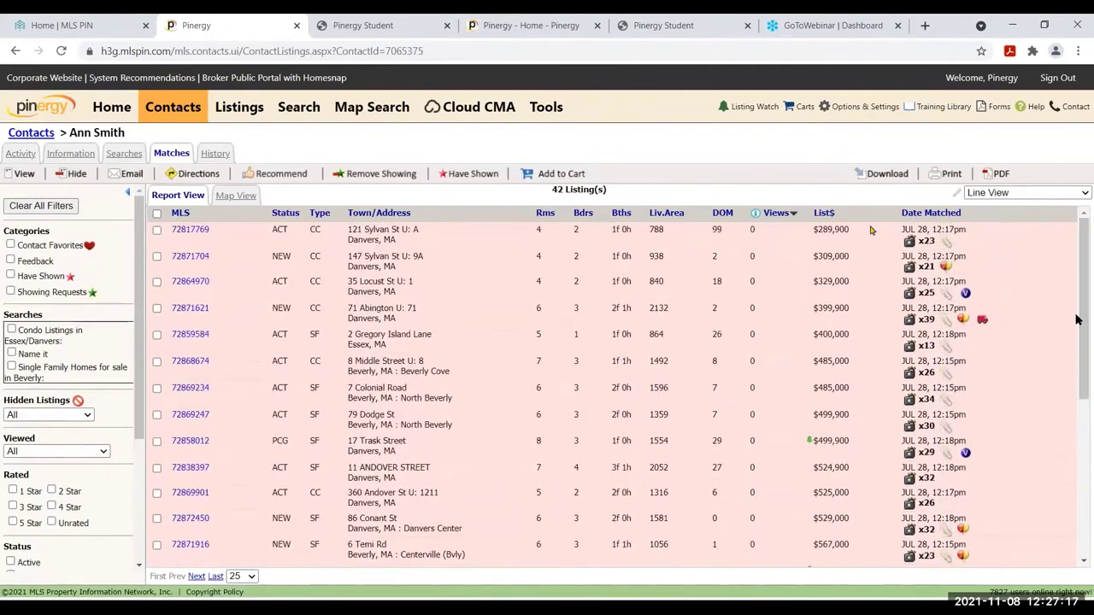
left_click(10, 246)
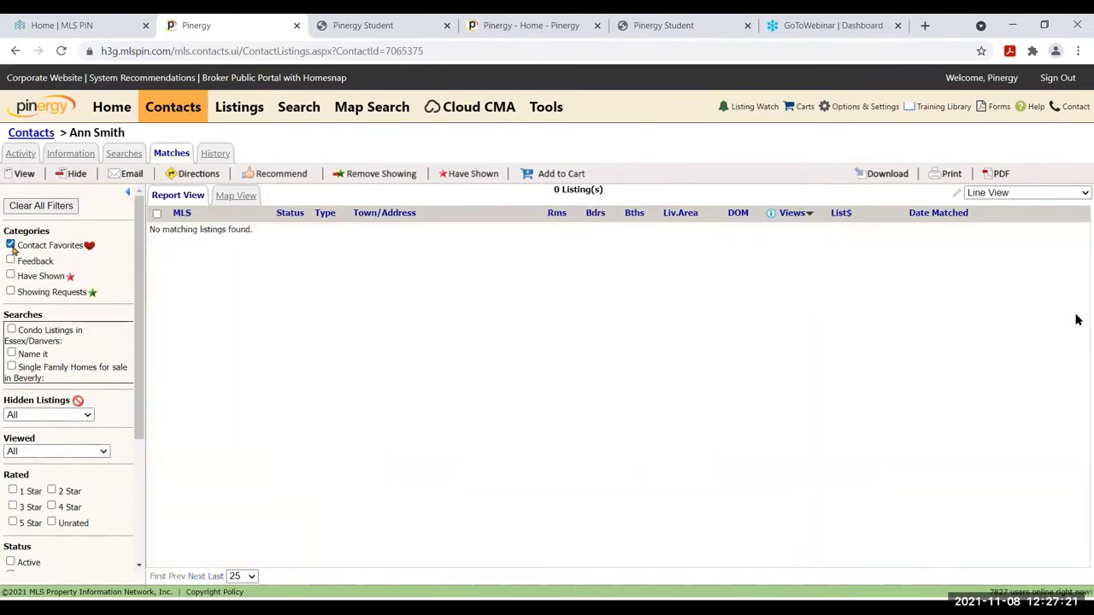
left_click(10, 245)
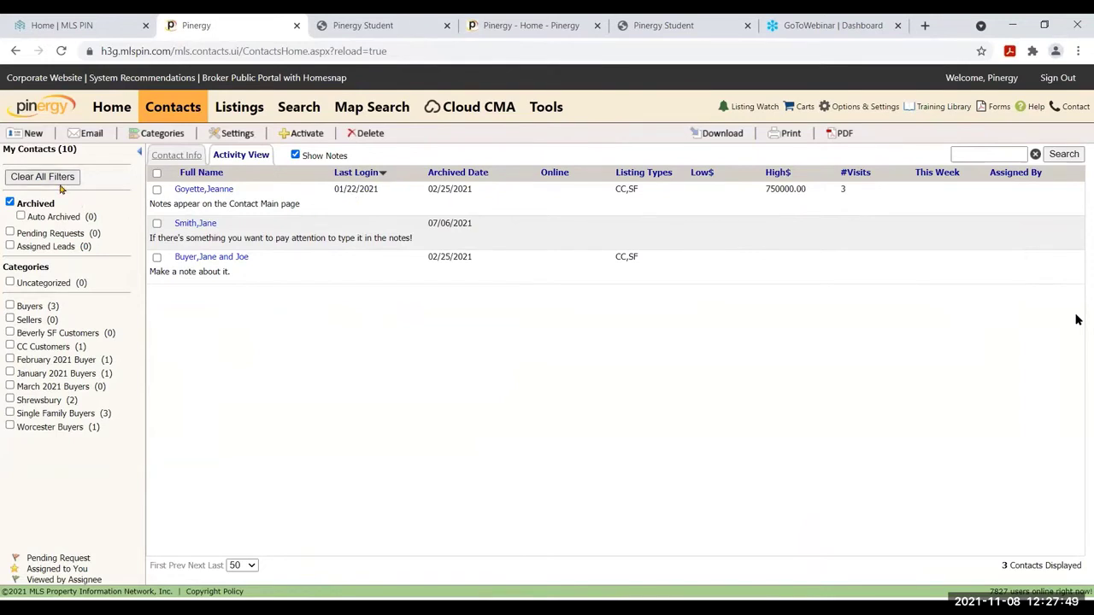
Filter contacts by Sellers and CC Customers, clear all filters, and open the first contact's matches
left_click(9, 318)
left_click(10, 347)
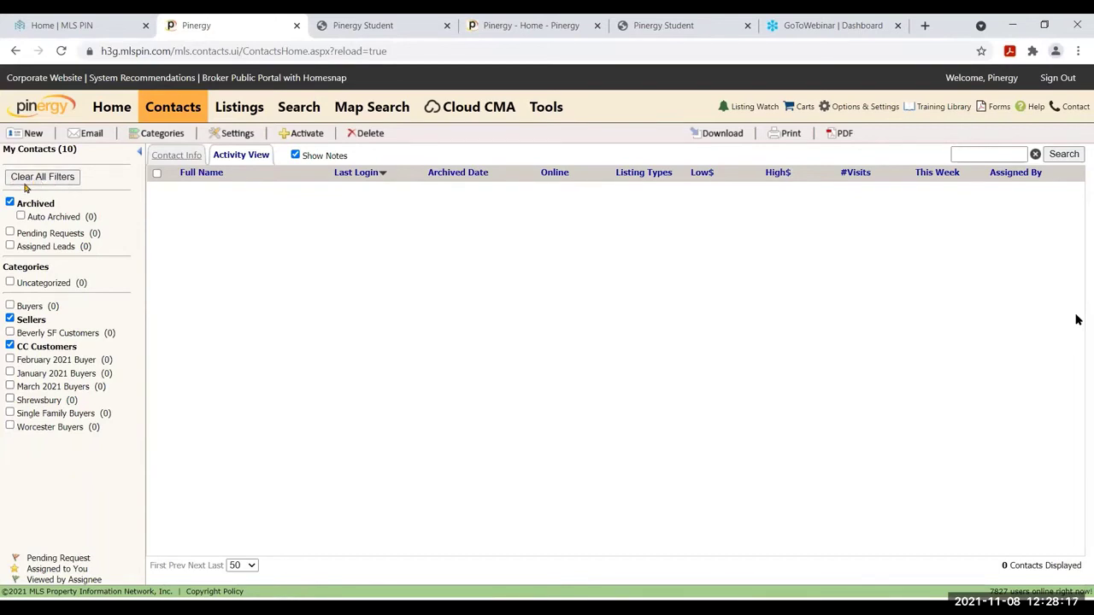
left_click(25, 179)
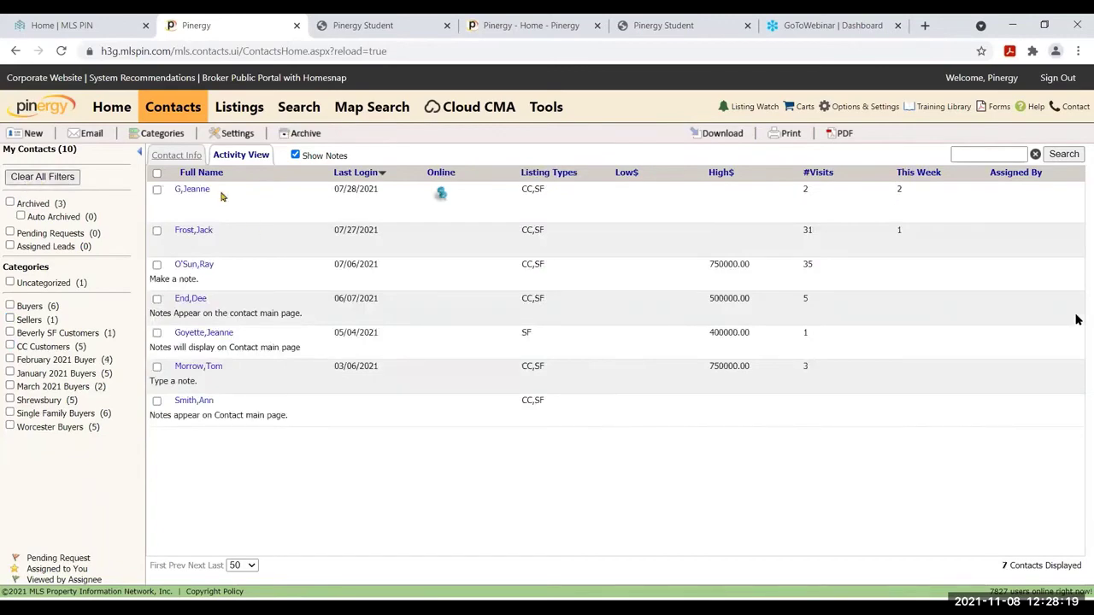
left_click(199, 192)
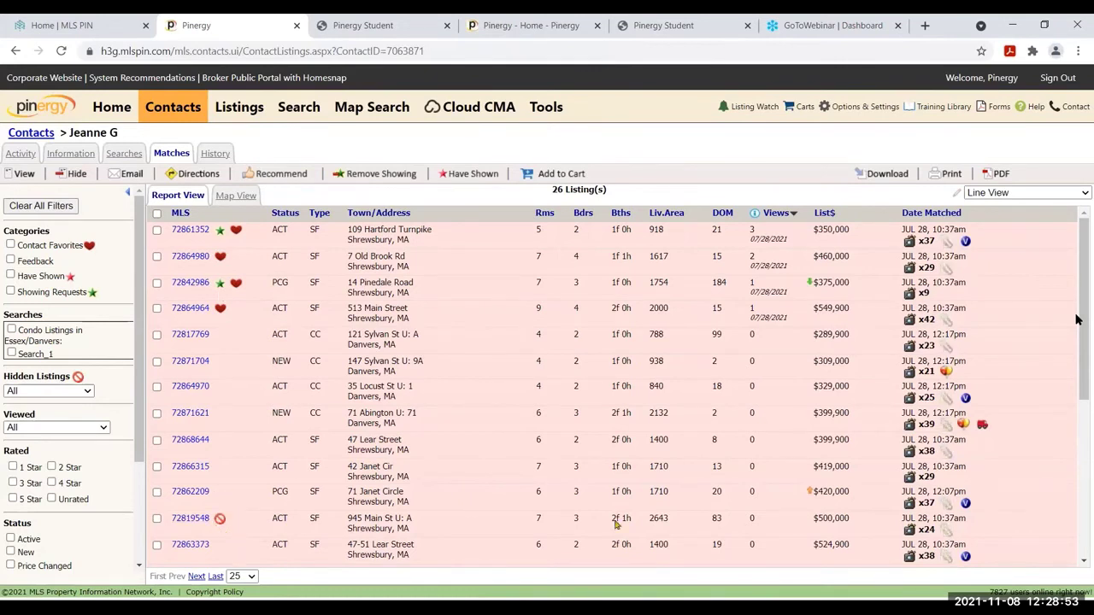
Tick matches 72863373, 72869901, 72870801 and 72864014 in the contact's 26-listing Matches grid
left_click_drag(1085, 370, 1090, 471)
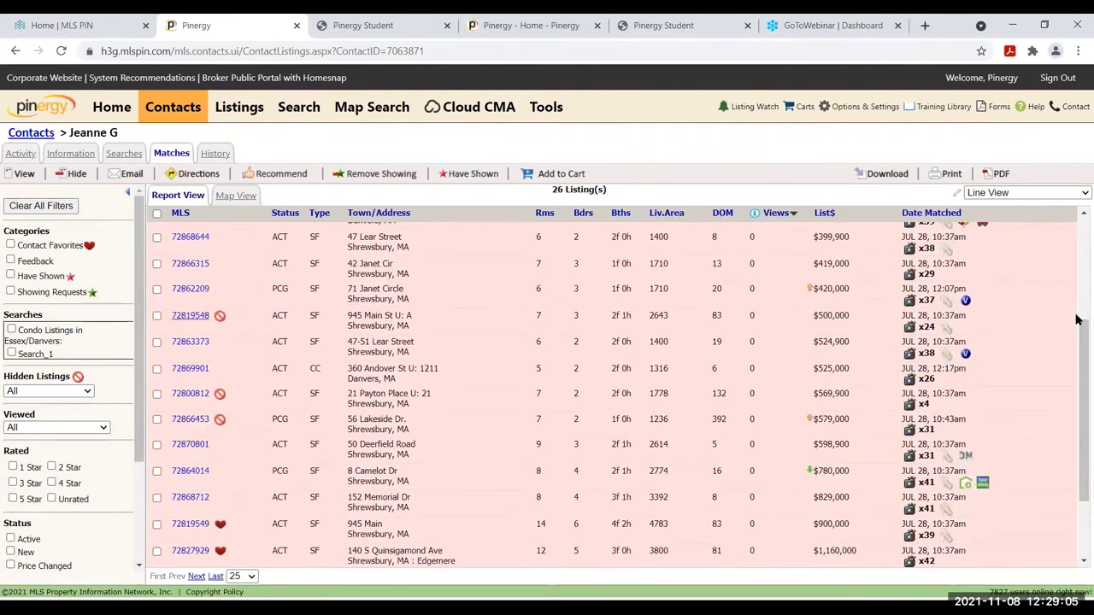
left_click(156, 343)
left_click(157, 370)
left_click(157, 446)
left_click(157, 472)
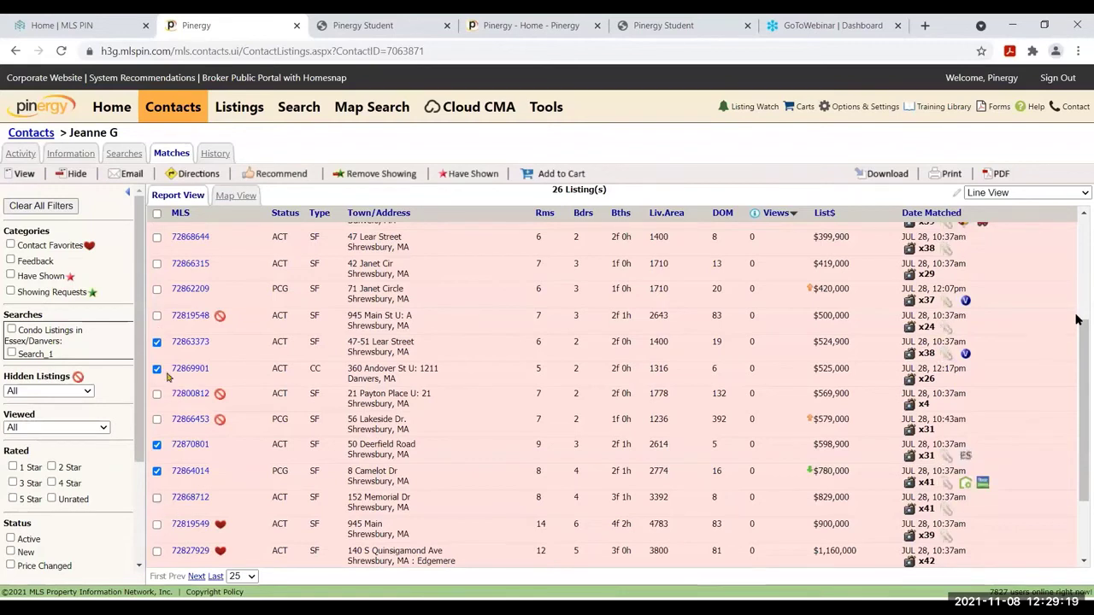
Unhide the four ticked listings, then tick listing 72819548 and unhide it too
left_click(71, 176)
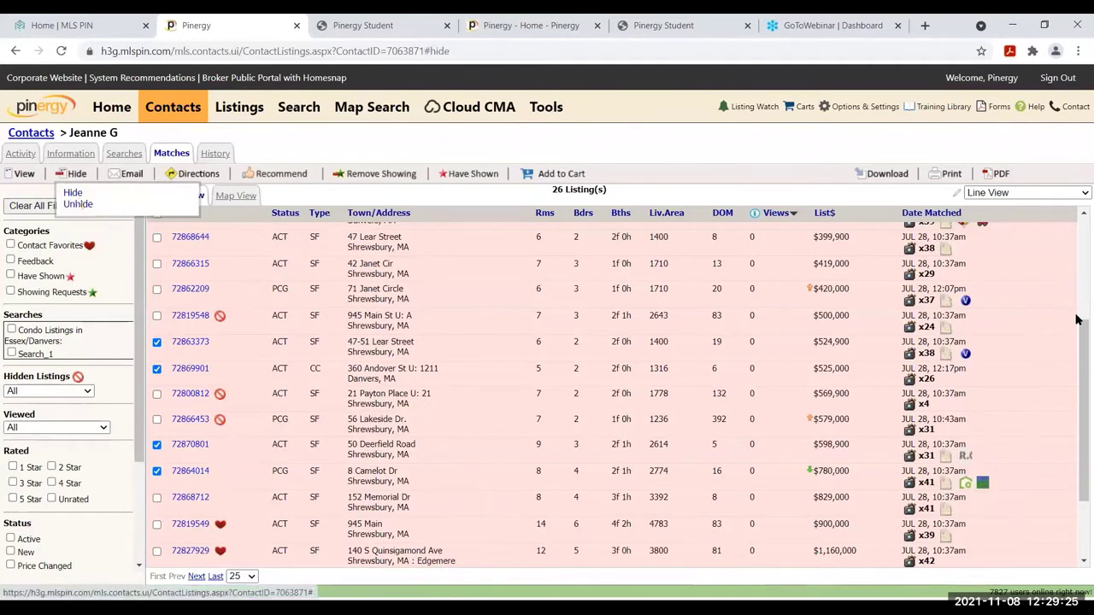
left_click(78, 203)
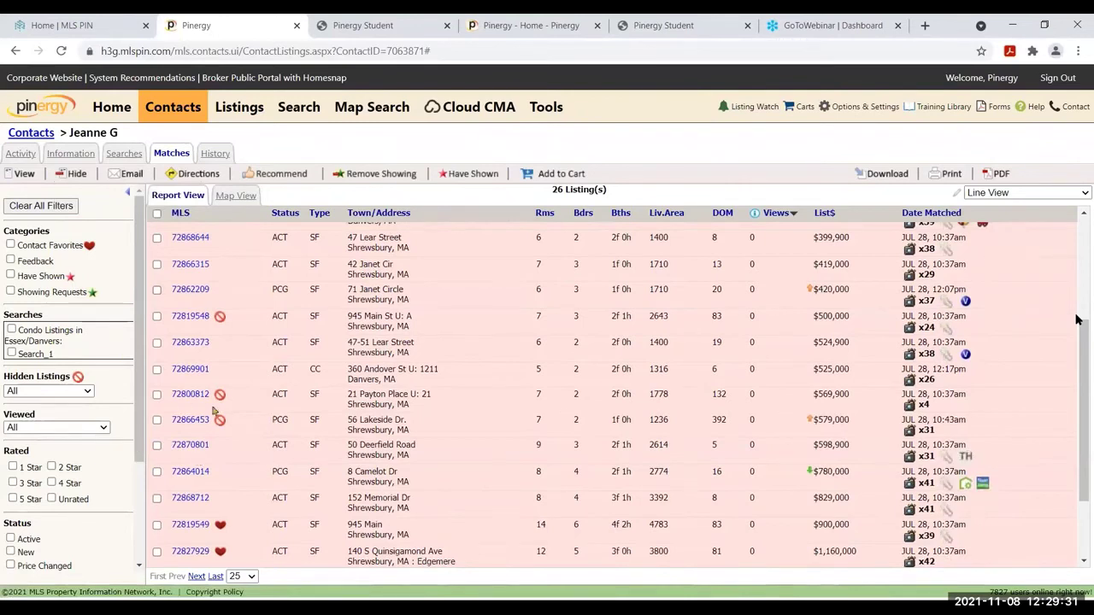
mouse_move(221, 396)
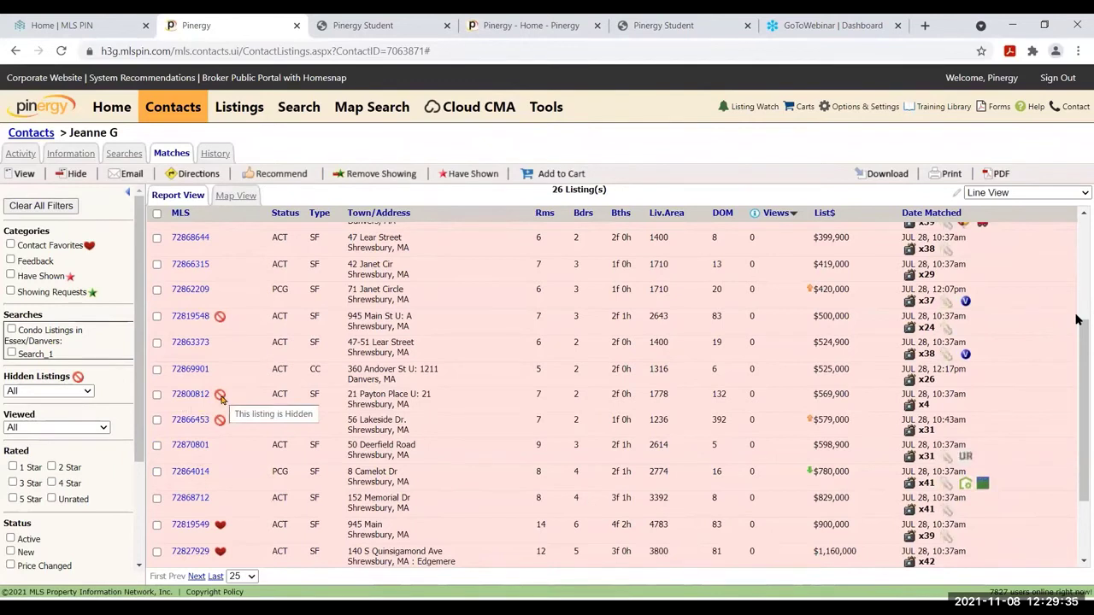
left_click(157, 316)
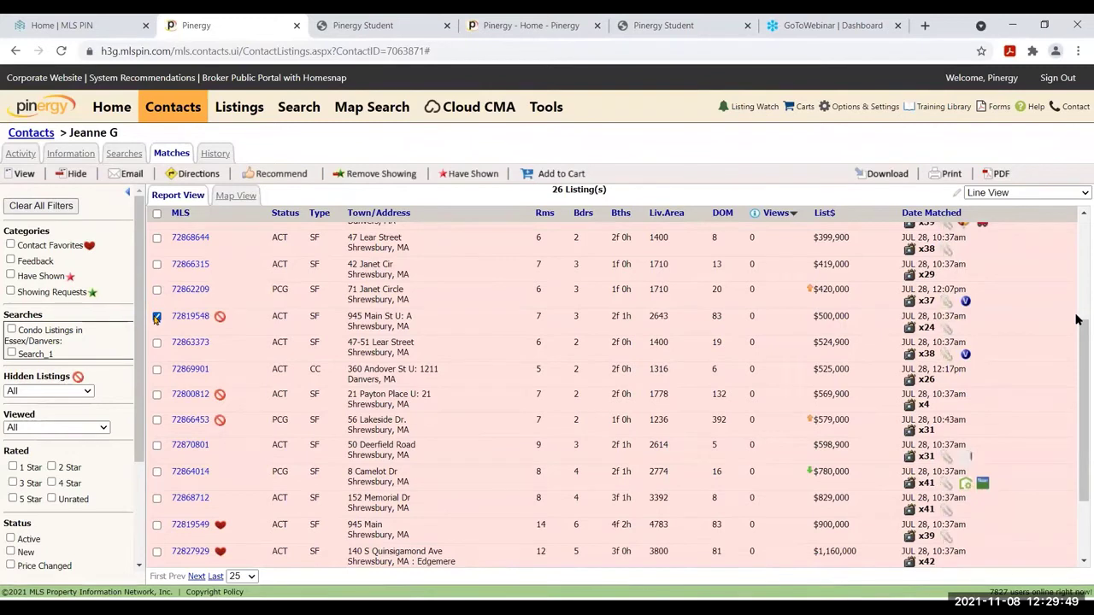
left_click(76, 174)
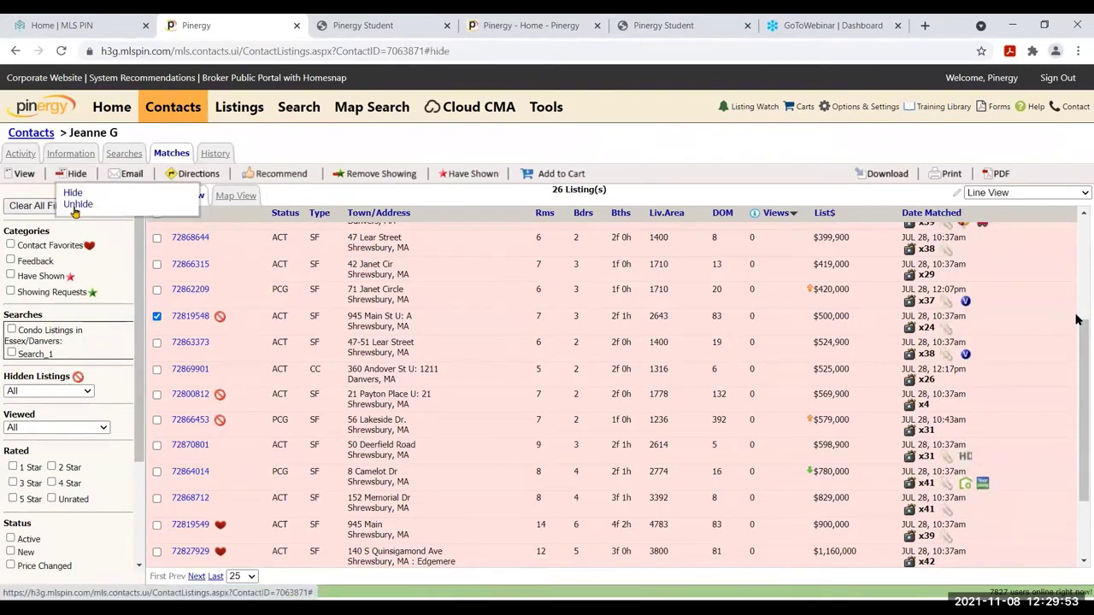
left_click(75, 206)
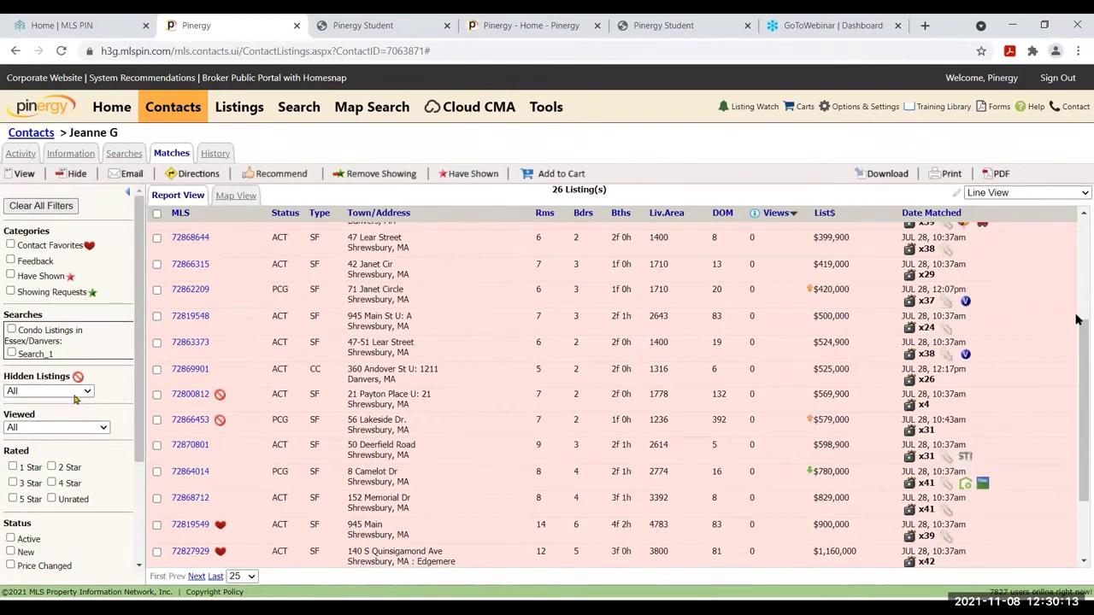
Set the Hidden Listings filter to Not Hidden, reducing the matches from 26 to 24
left_click(75, 394)
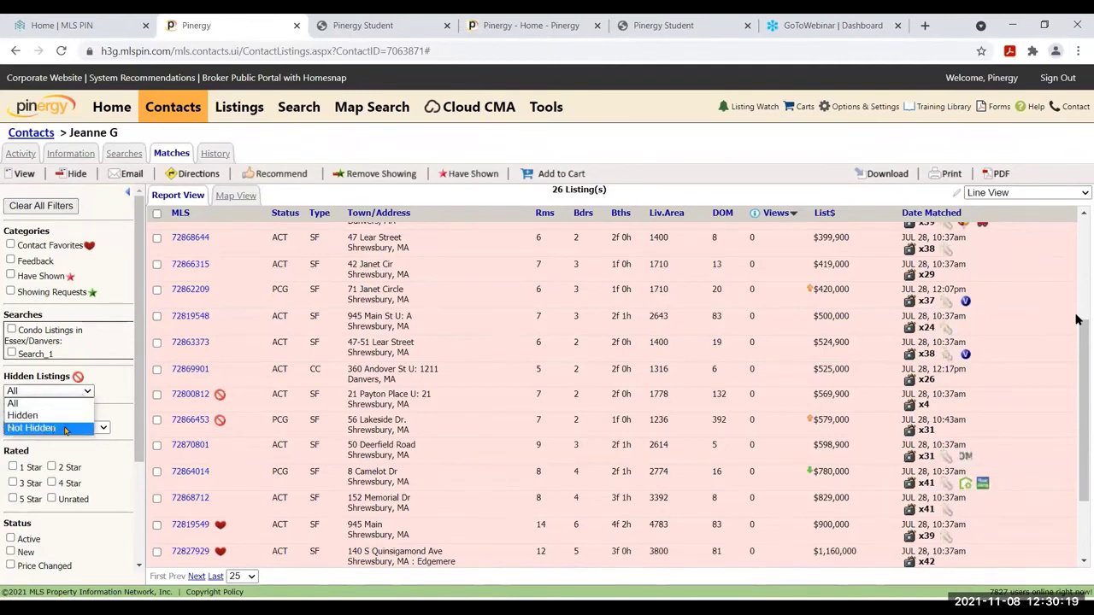
left_click(64, 428)
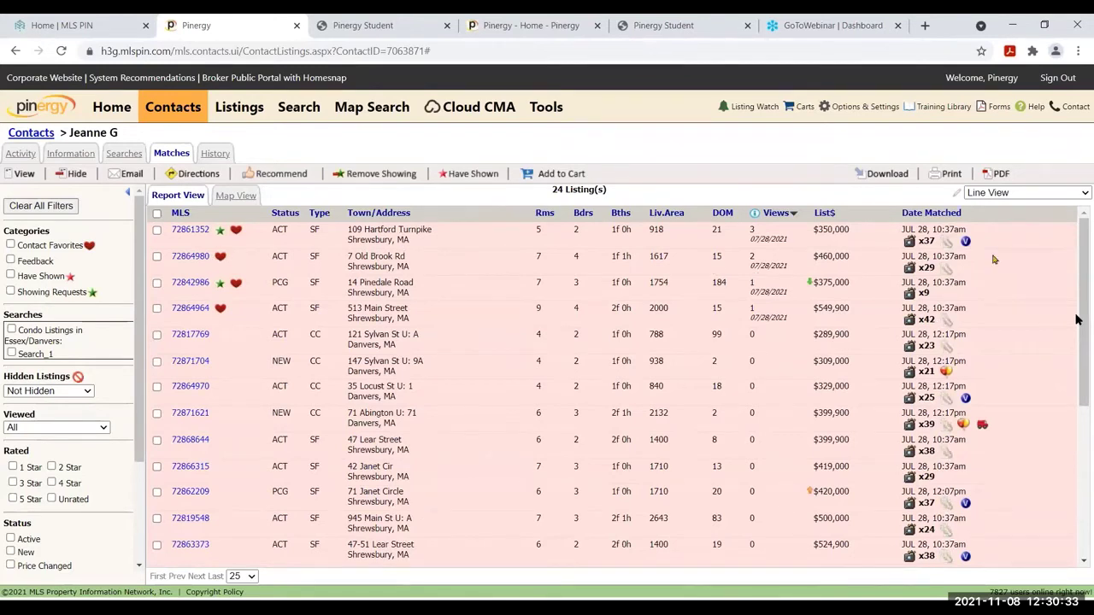
Switch the matches report through Photo Summary, Showing Summary and then CMA views
left_click(1019, 203)
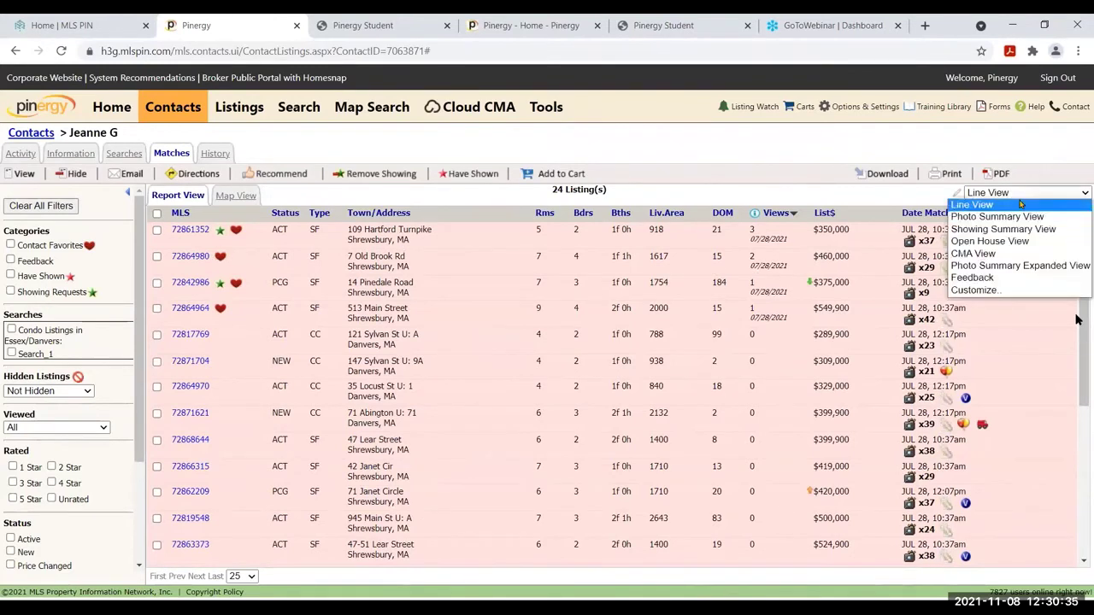
left_click(1020, 212)
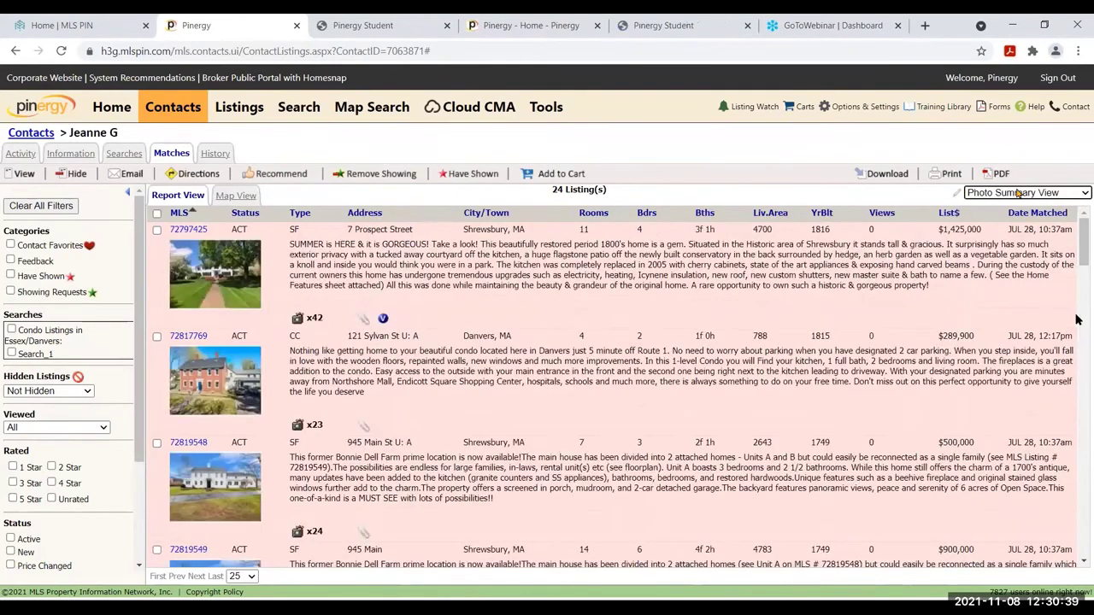
left_click(1017, 194)
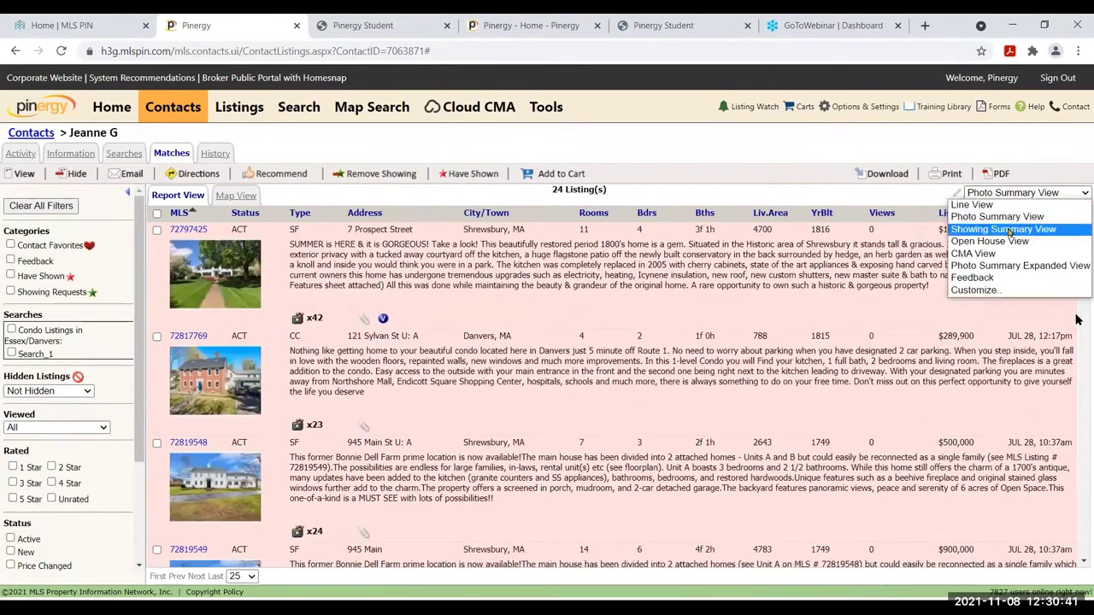
left_click(1008, 229)
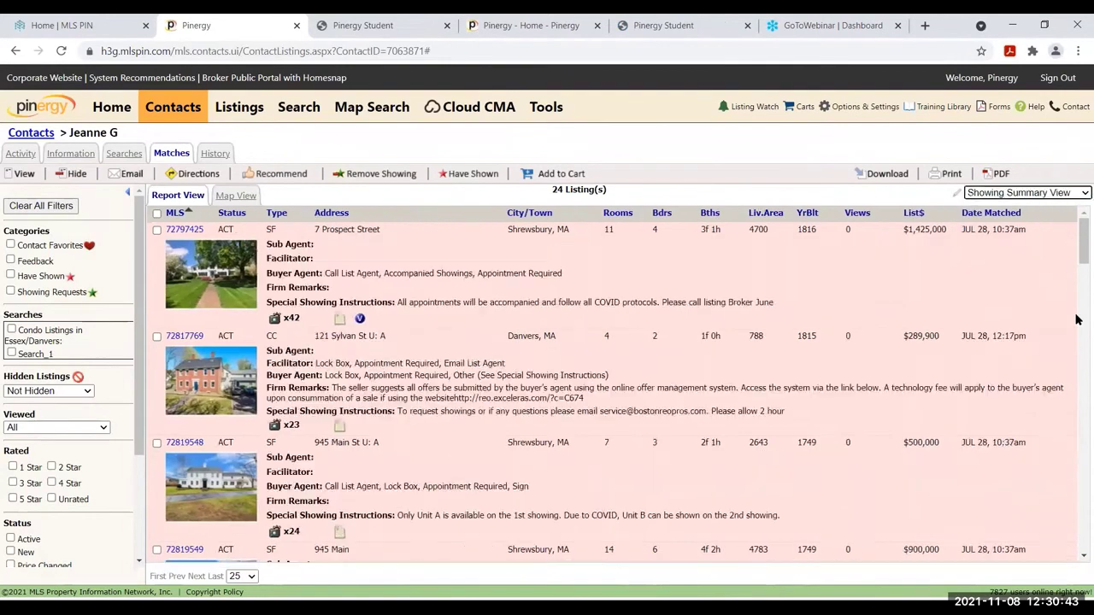
left_click(1017, 195)
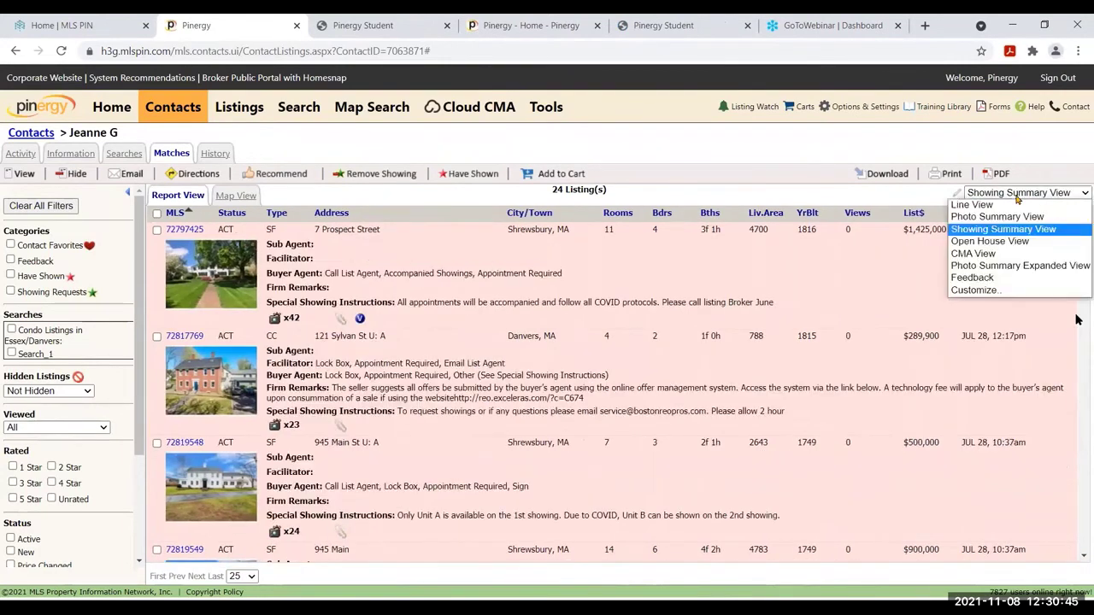
left_click(1004, 254)
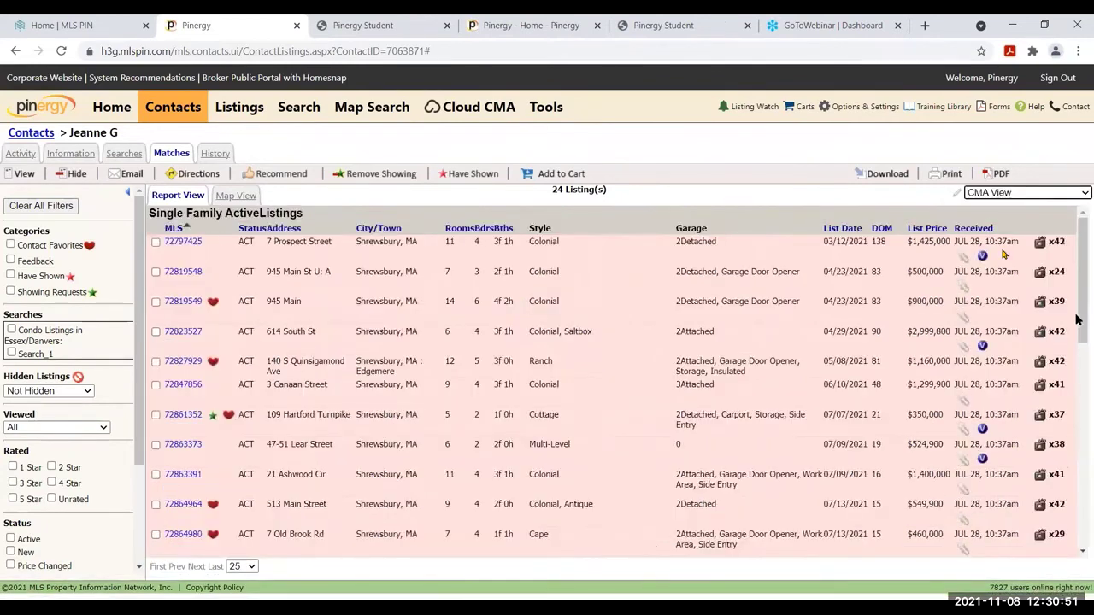
left_click(1015, 196)
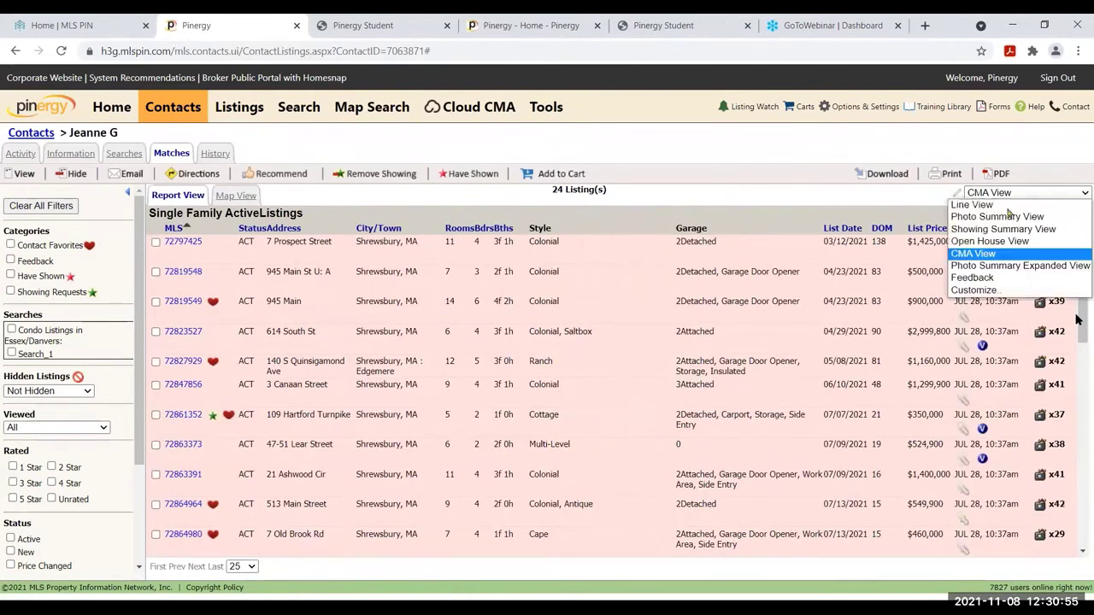
View the matches' Feedback report, then reopen the contact's matches from Contacts in Line View
left_click(999, 280)
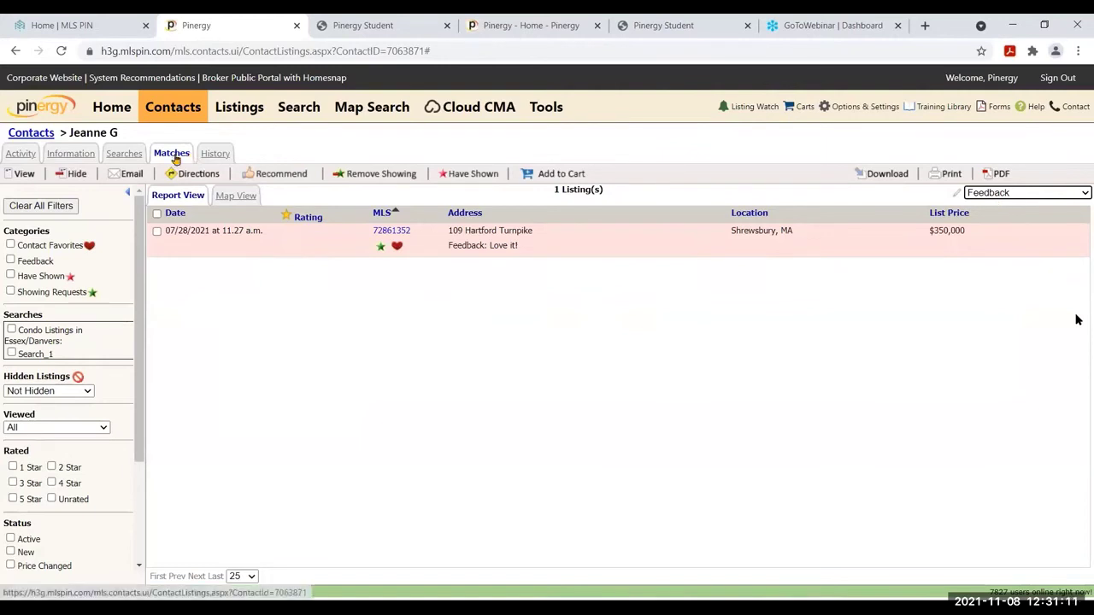
left_click(173, 107)
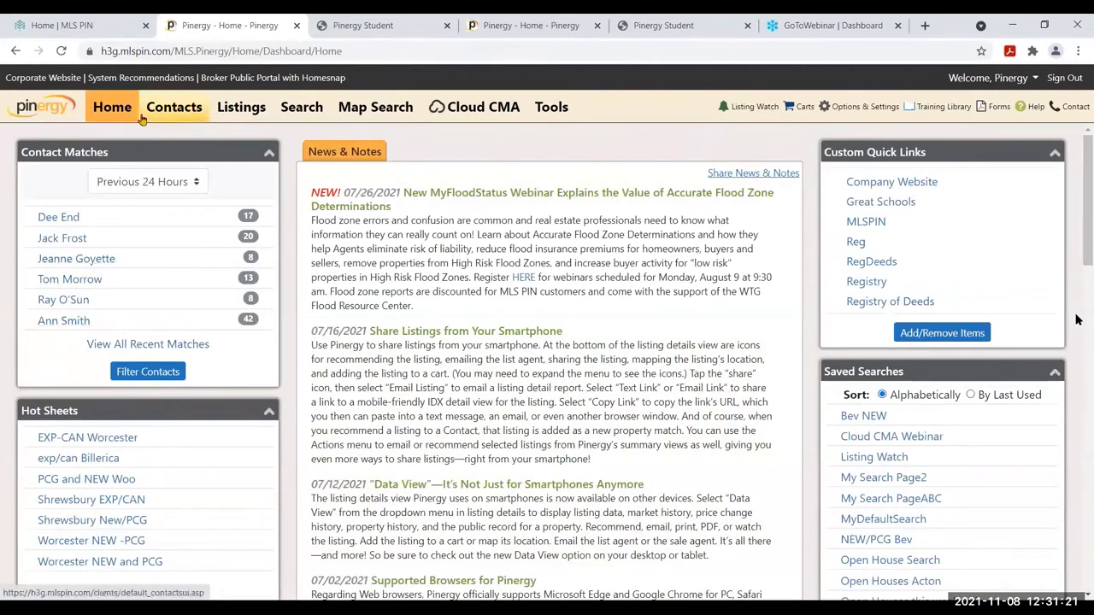
left_click(141, 119)
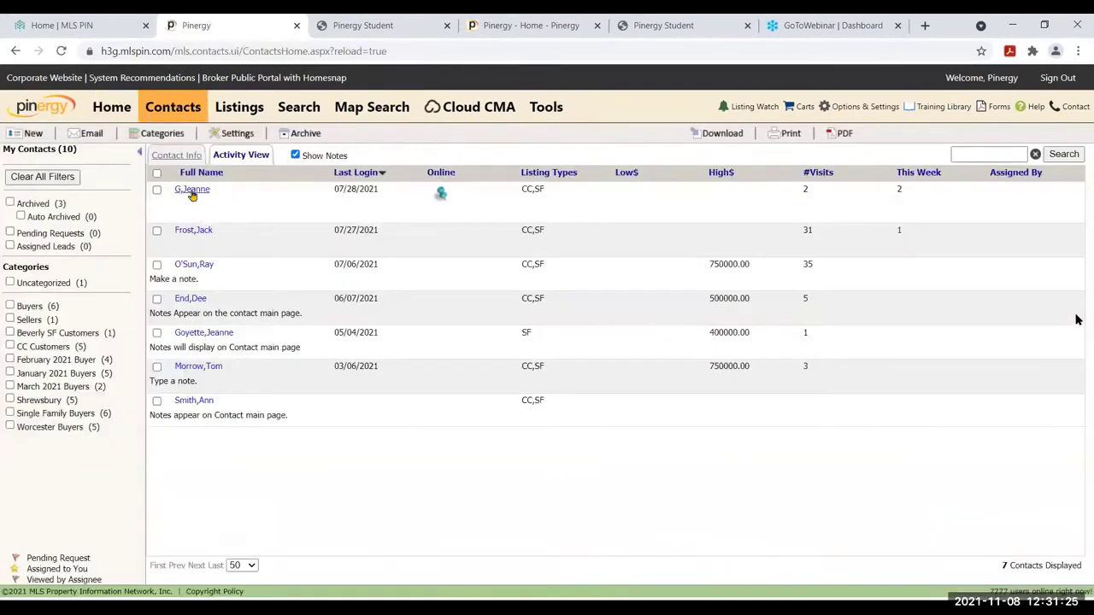
left_click(191, 190)
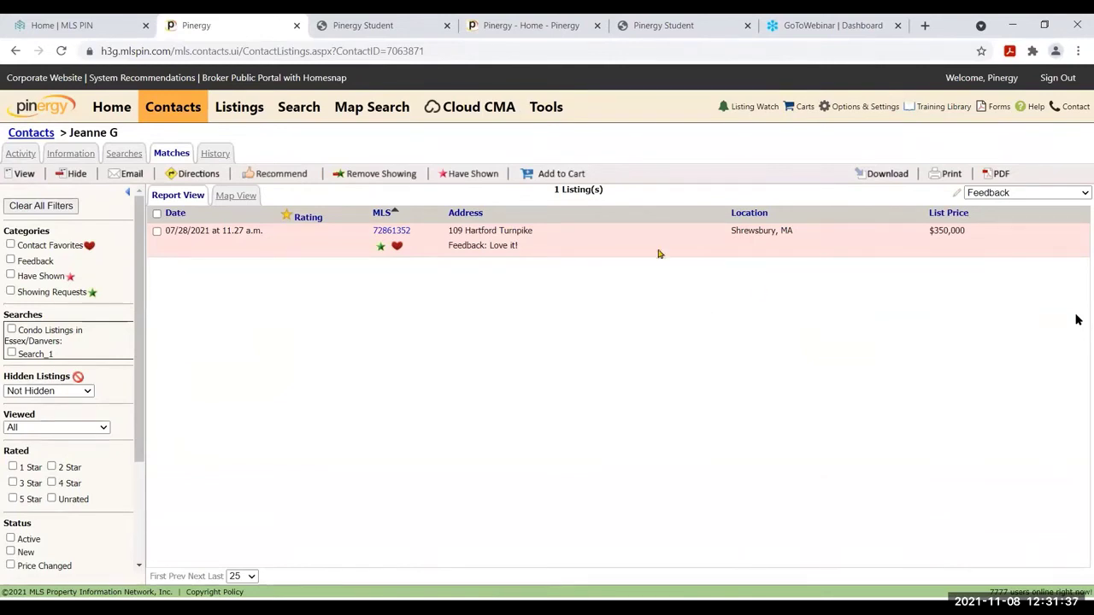
left_click(1027, 197)
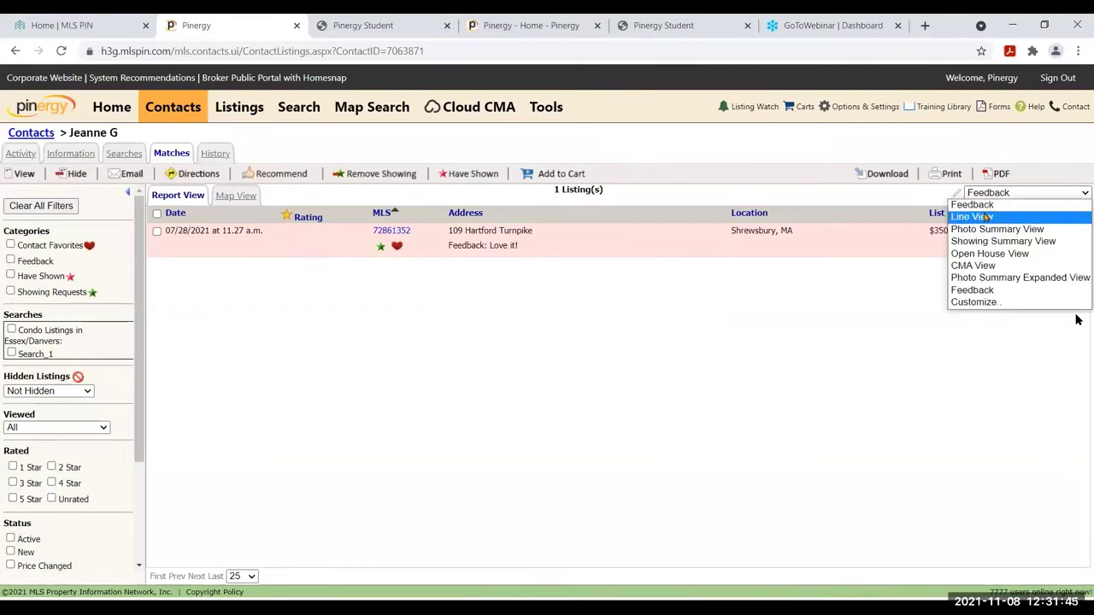
left_click(986, 216)
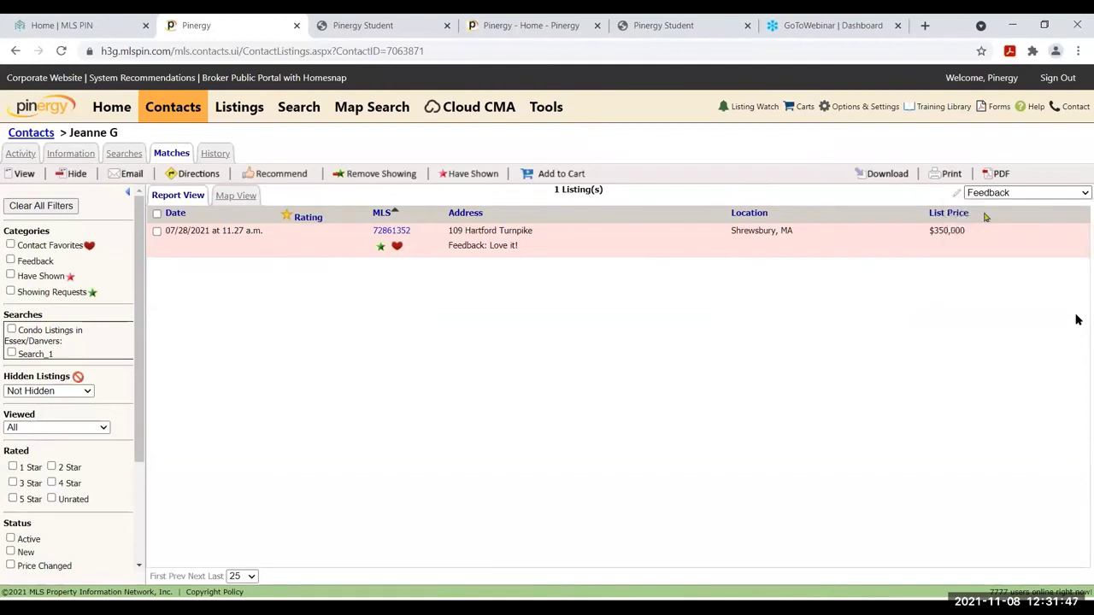
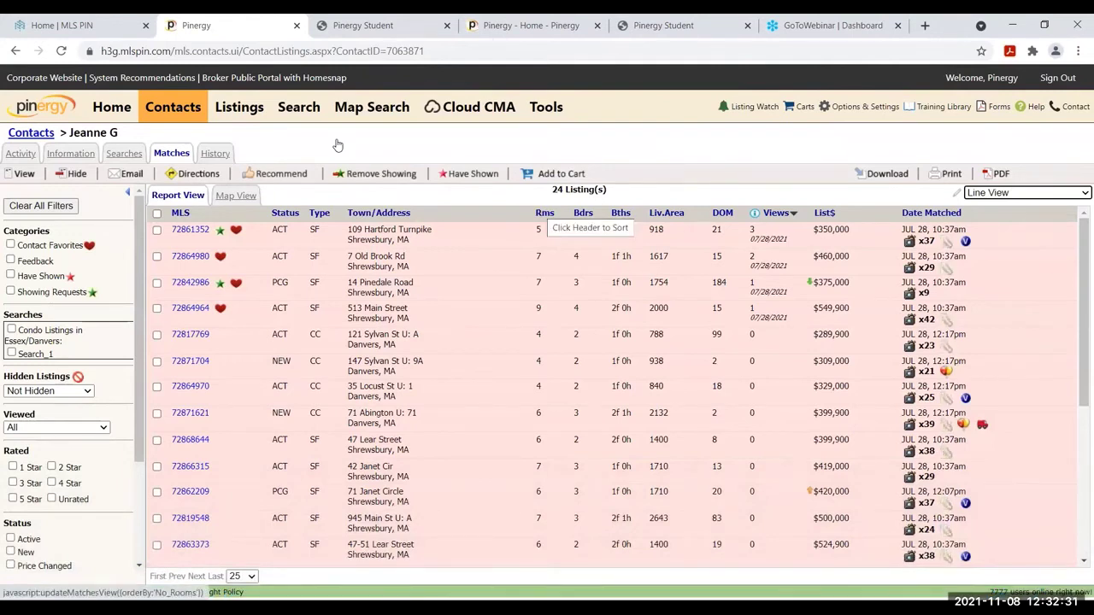
Sort the matches by Rms, Bdrs, then Views descending, and select the top listing's view date
left_click(544, 214)
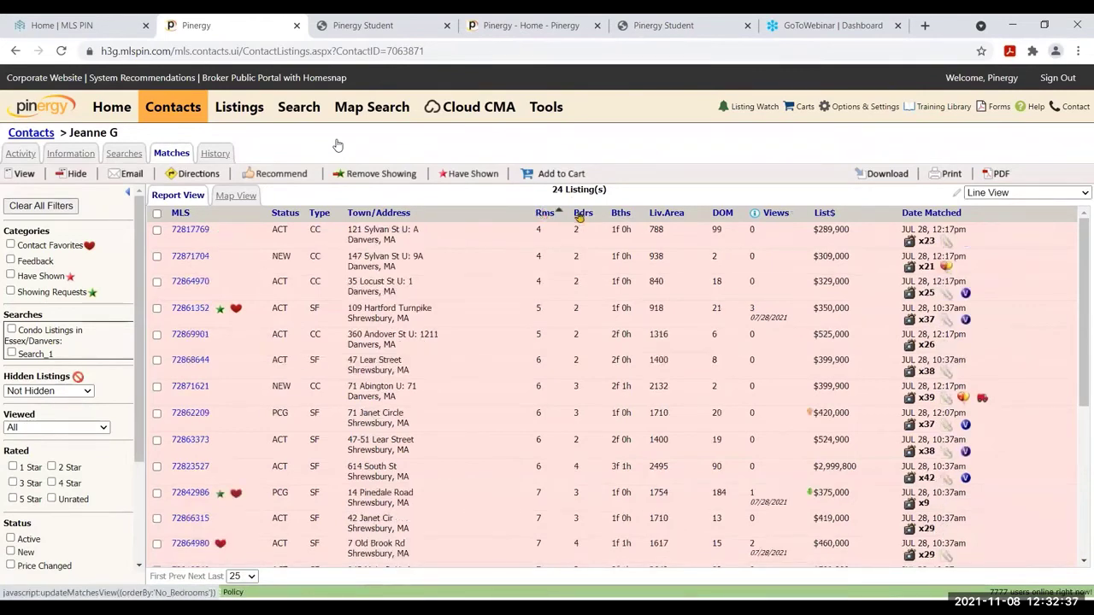
left_click(580, 213)
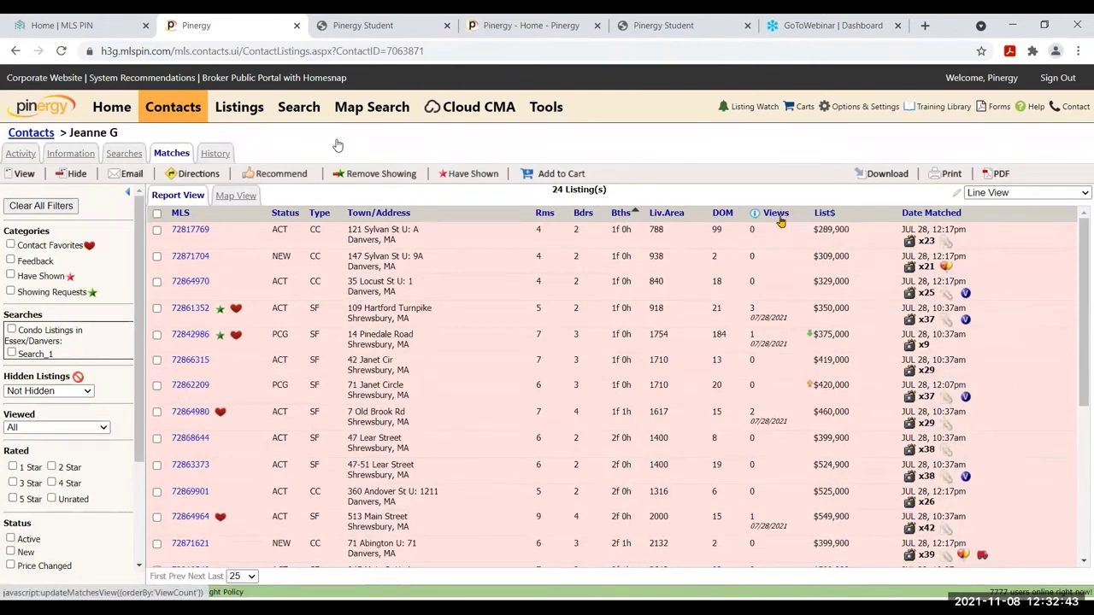
left_click(776, 213)
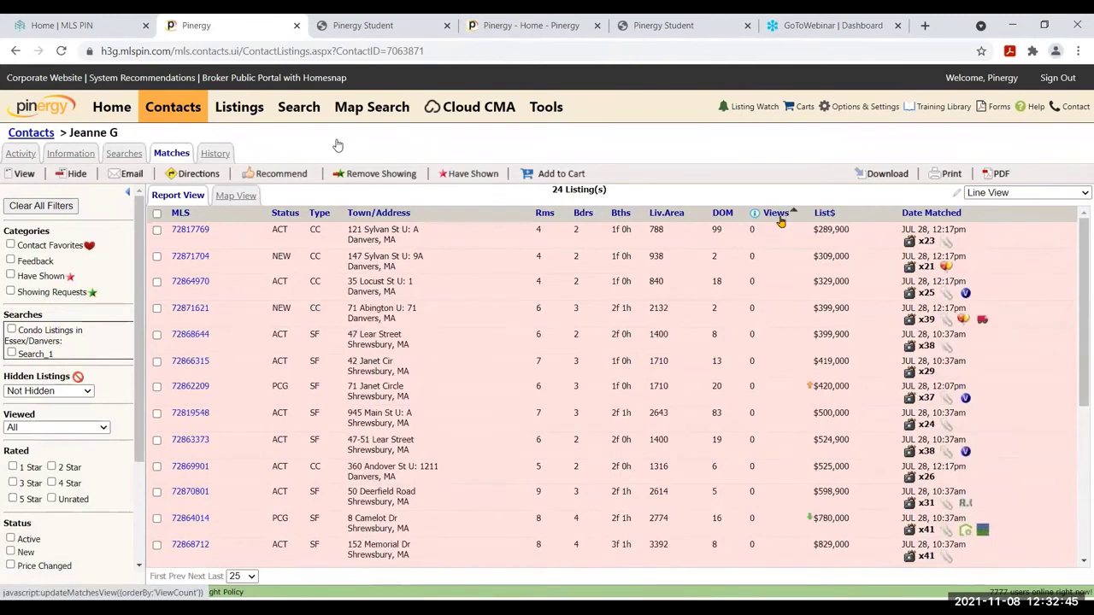
left_click(776, 213)
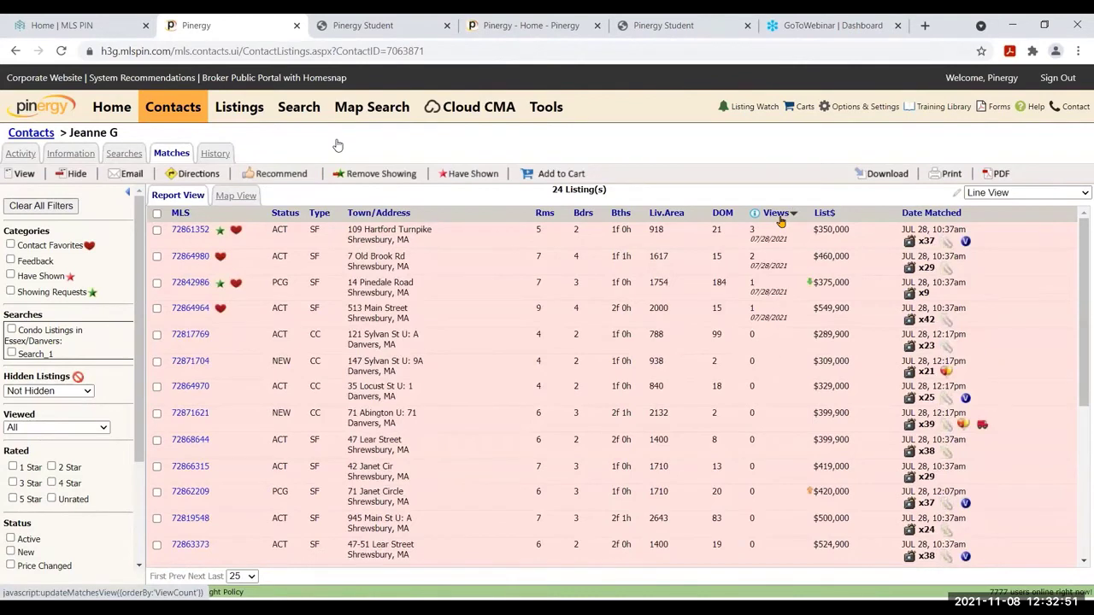
left_click_drag(787, 240, 750, 241)
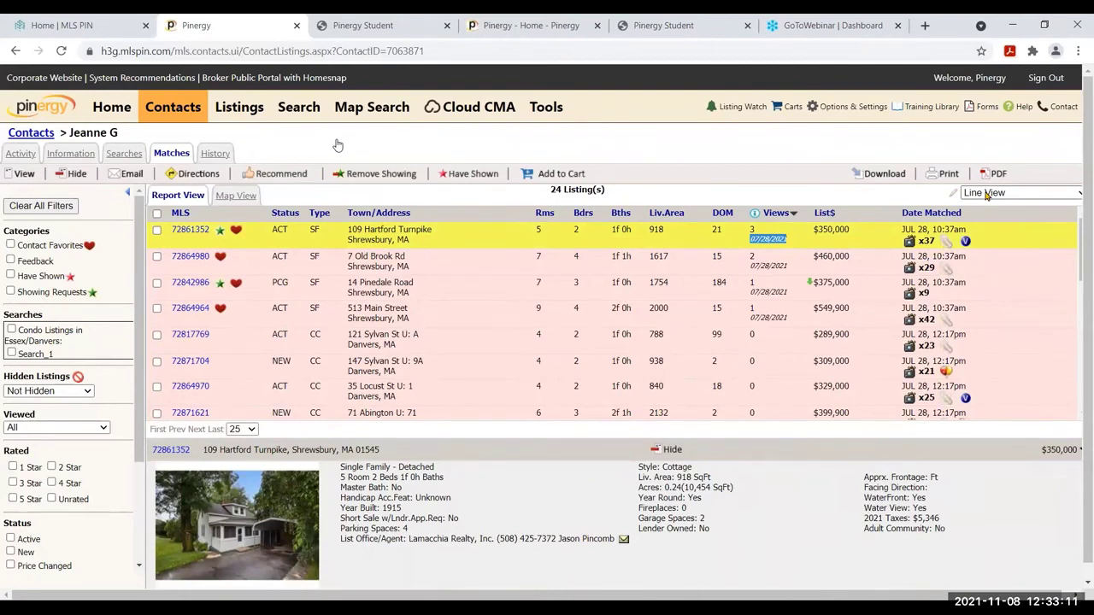
Clear the date selection and collapse the listing detail pane to show more match rows
left_click(801, 240)
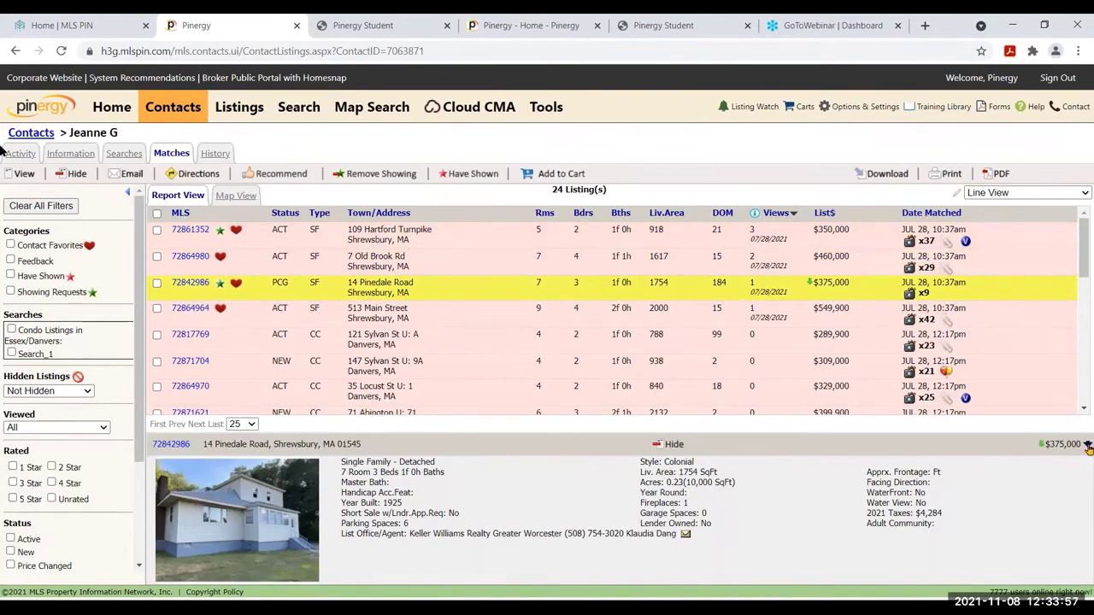
left_click(1088, 445)
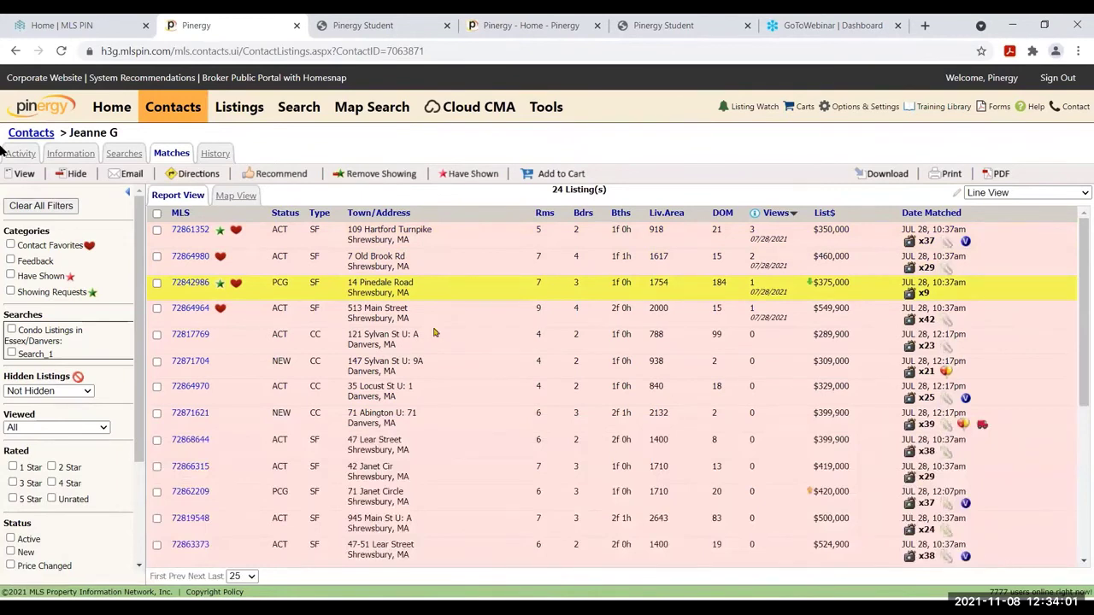
left_click(156, 335)
left_click(158, 362)
left_click(157, 389)
left_click(157, 416)
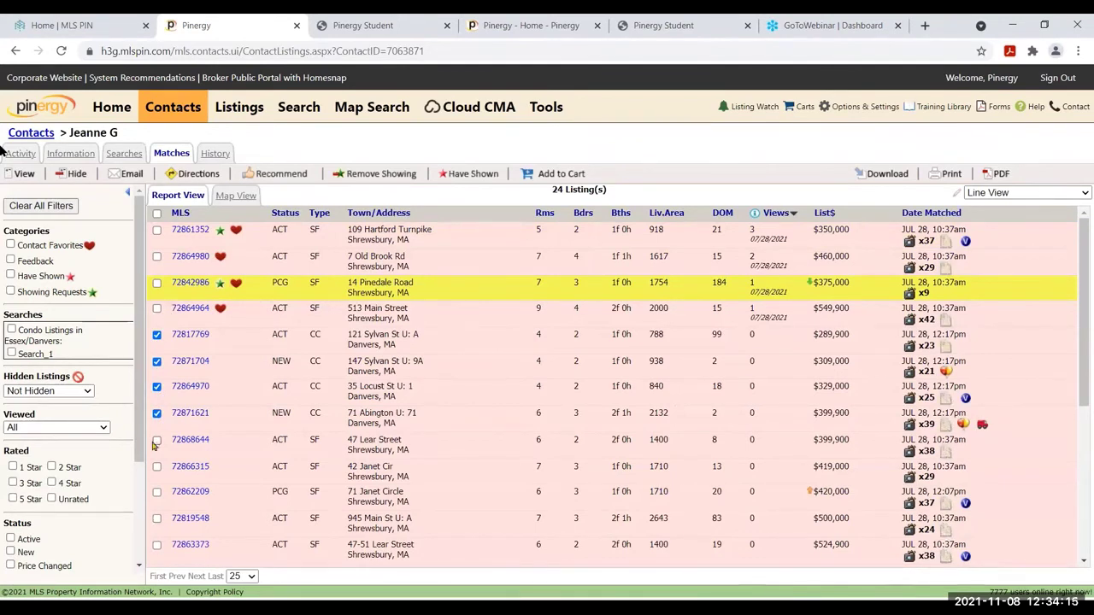
left_click(469, 185)
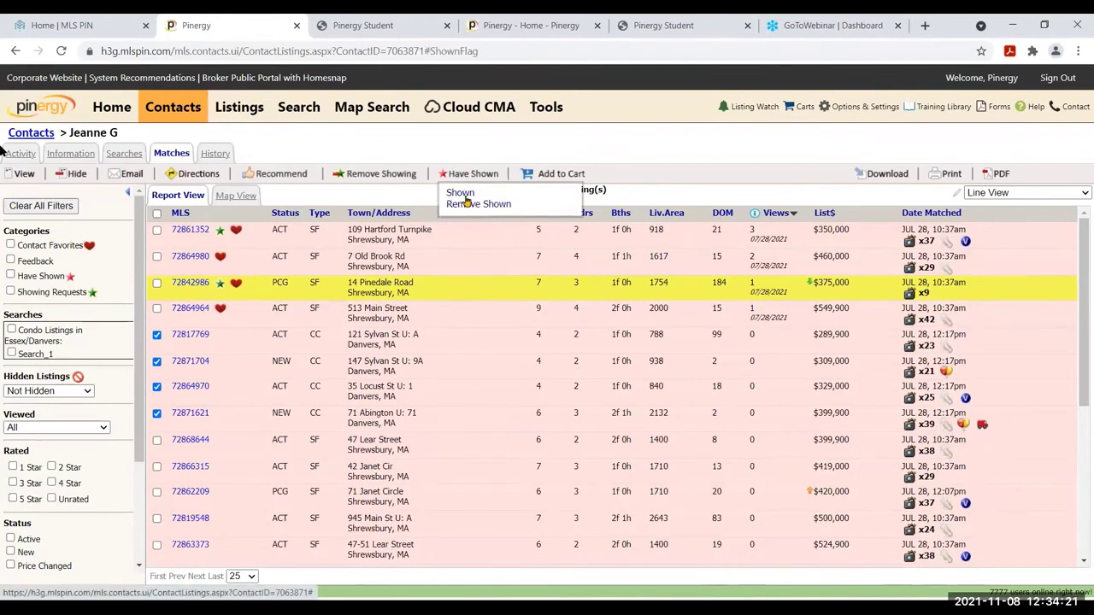
left_click(465, 196)
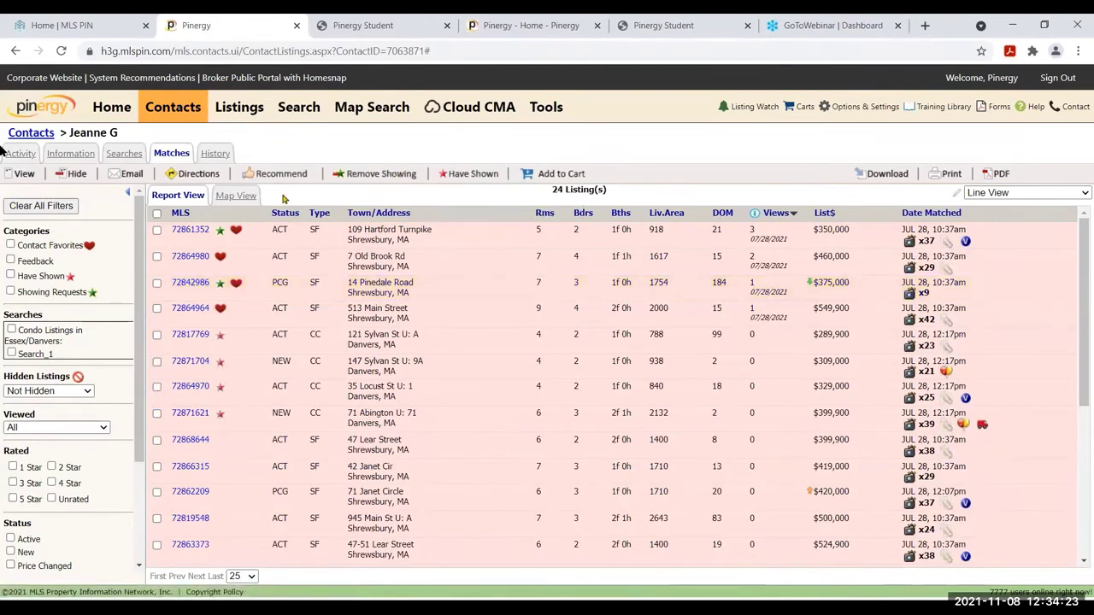
left_click(156, 230)
left_click(158, 284)
Remove showing requests from the two checked listings, then recommend 109 Hartford, 7 Old Brook, 14 Pinedale and 513 Main
left_click(366, 180)
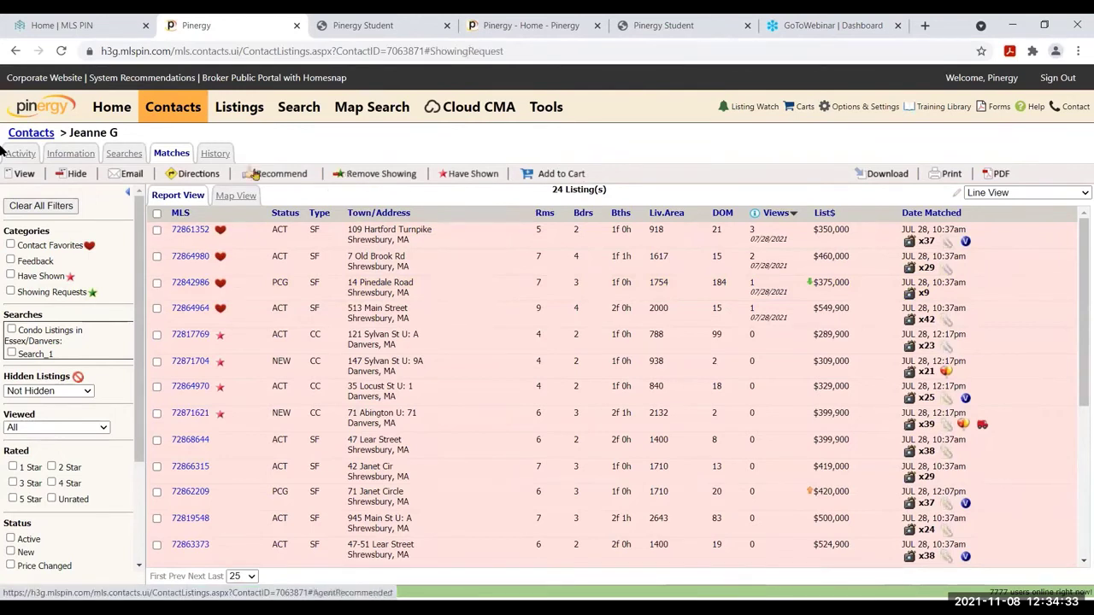
left_click(157, 230)
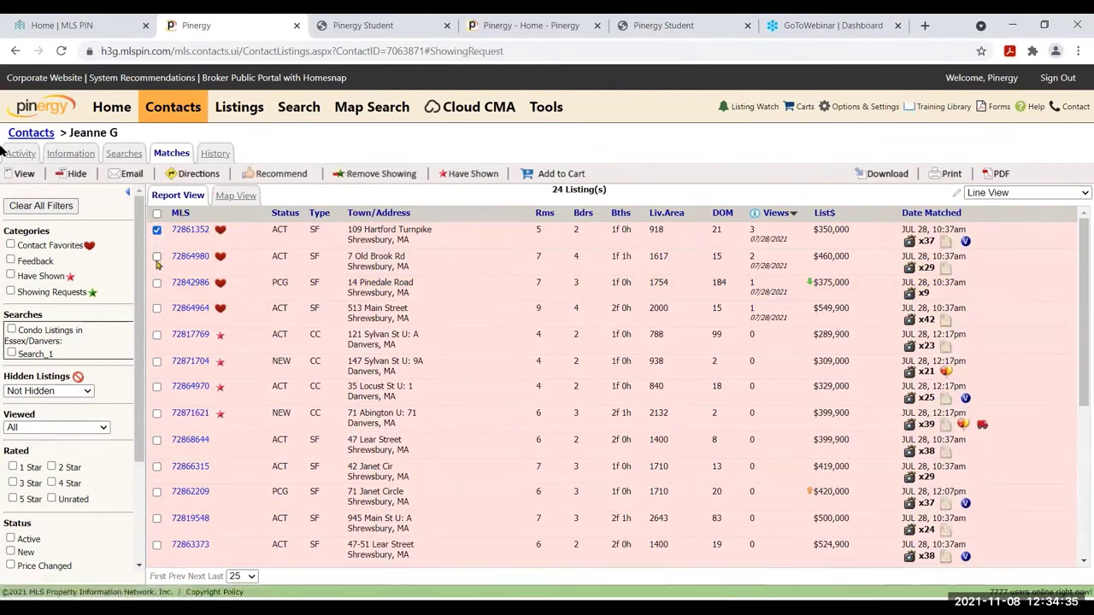
left_click(156, 256)
left_click(157, 282)
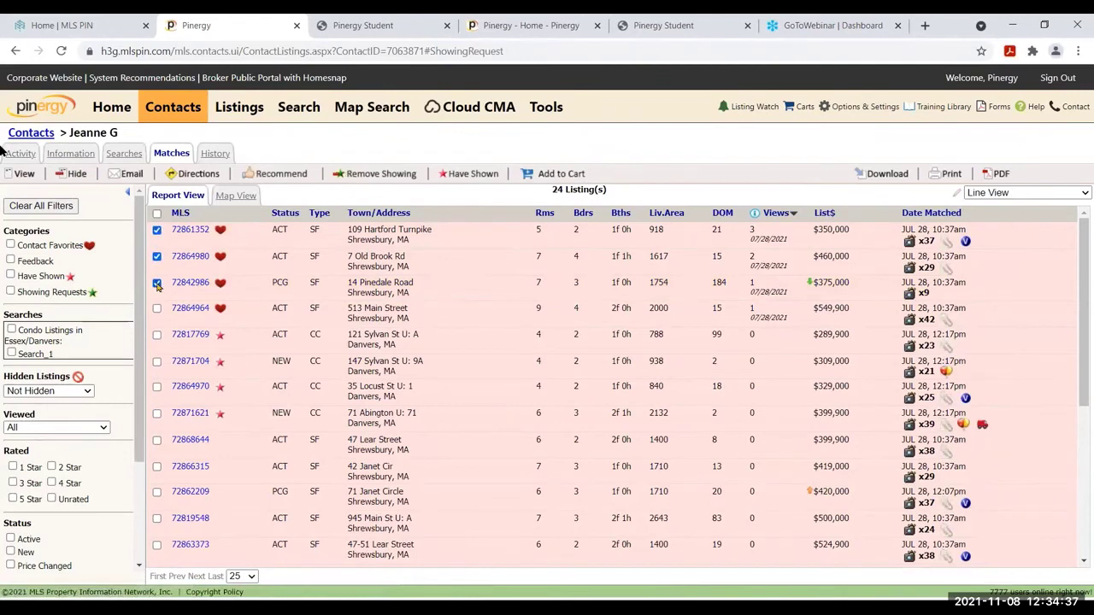
left_click(157, 309)
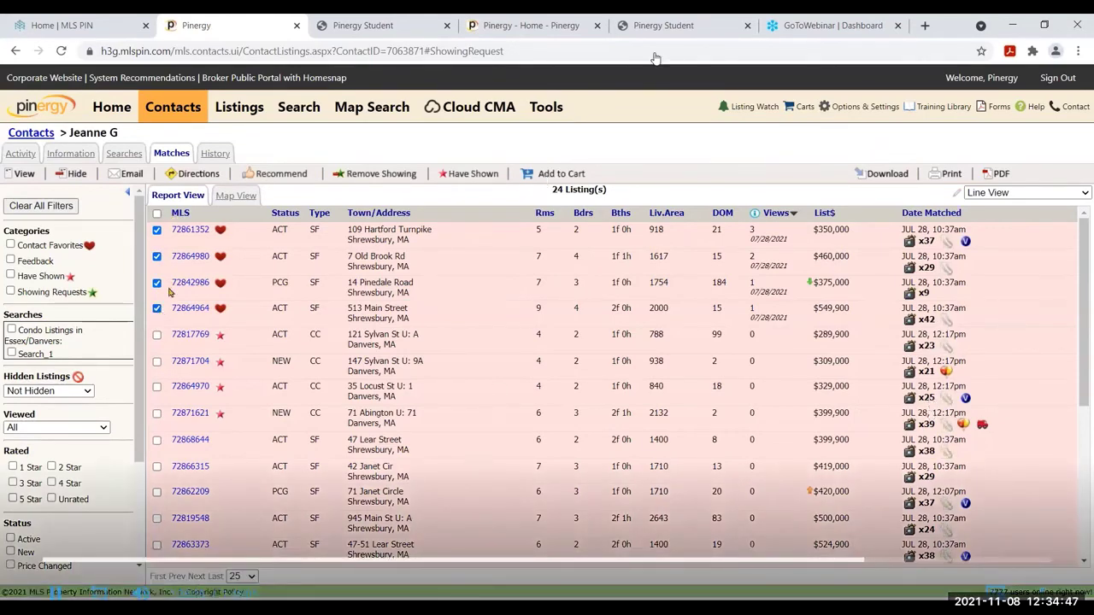
left_click(286, 177)
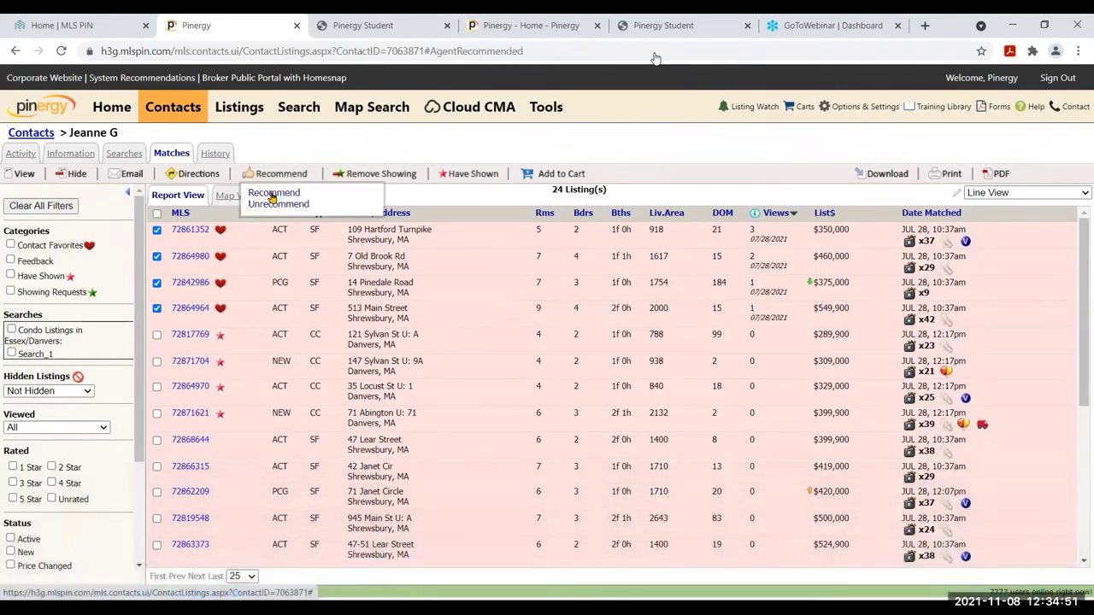
left_click(271, 195)
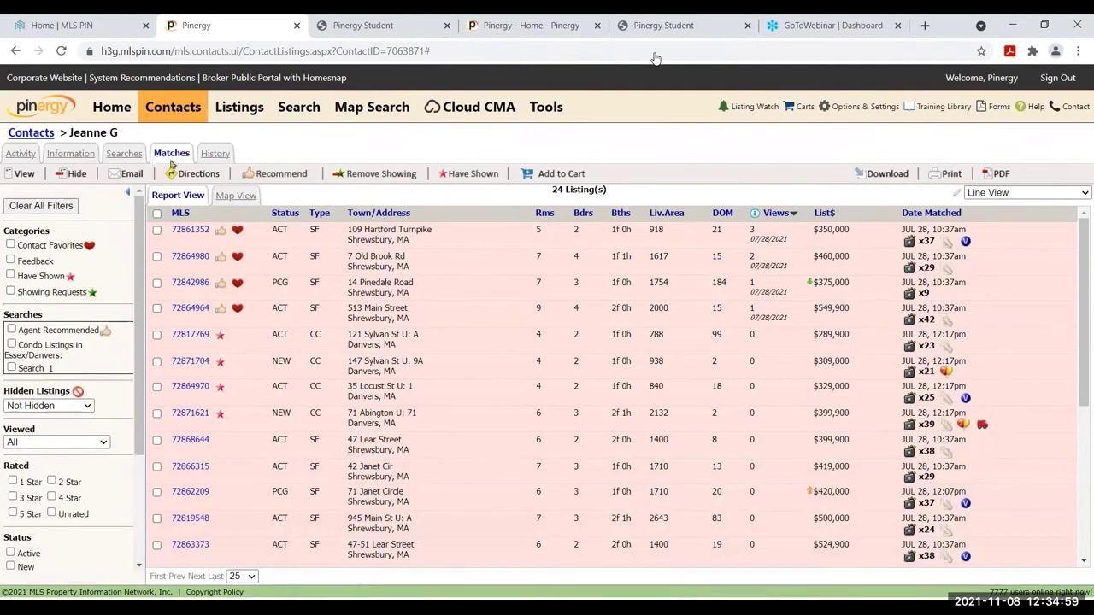
left_click(125, 118)
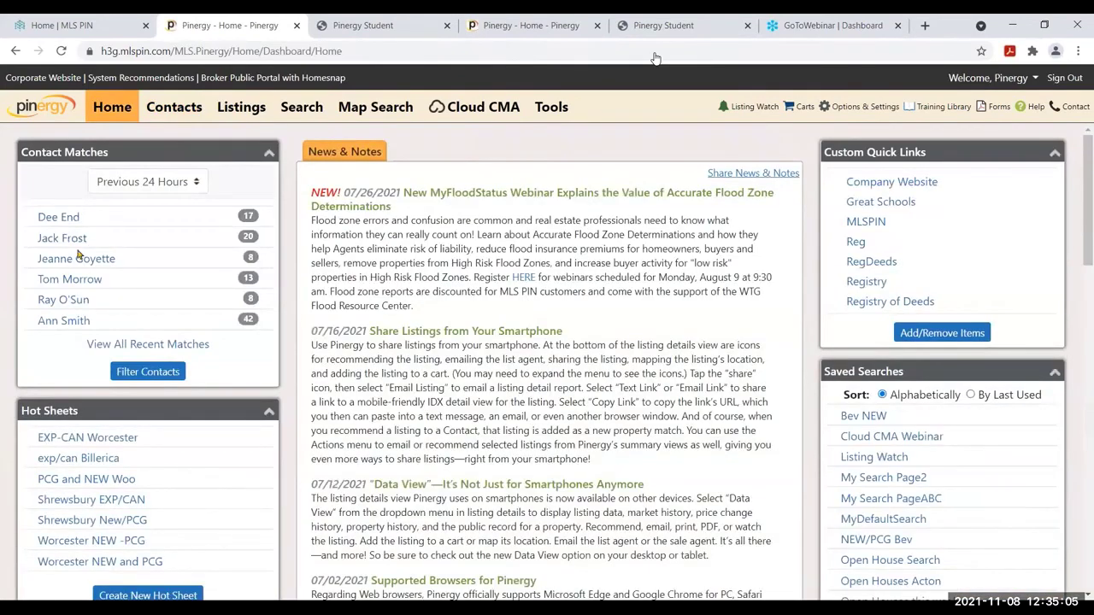
left_click(169, 342)
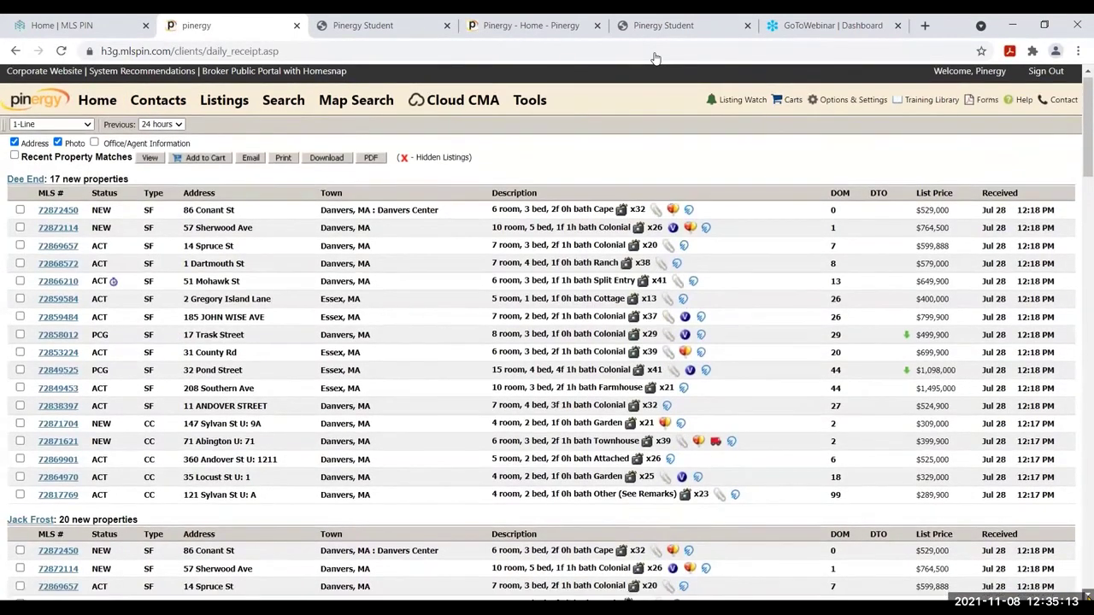
scroll(655, 58, "down", 7)
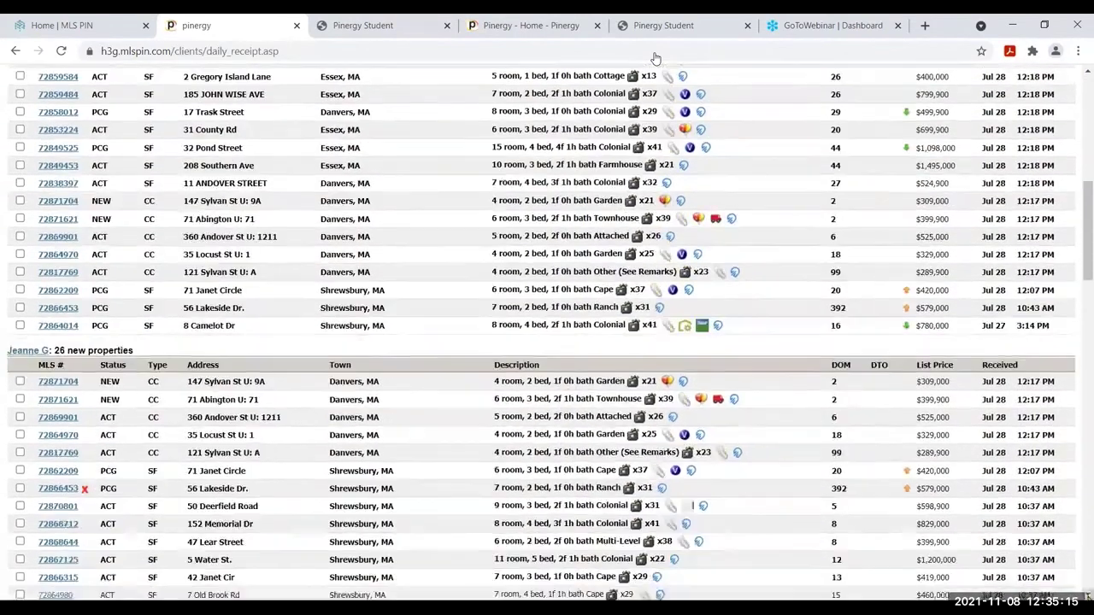
scroll(654, 58, "down", 7)
scroll(655, 58, "down", 6)
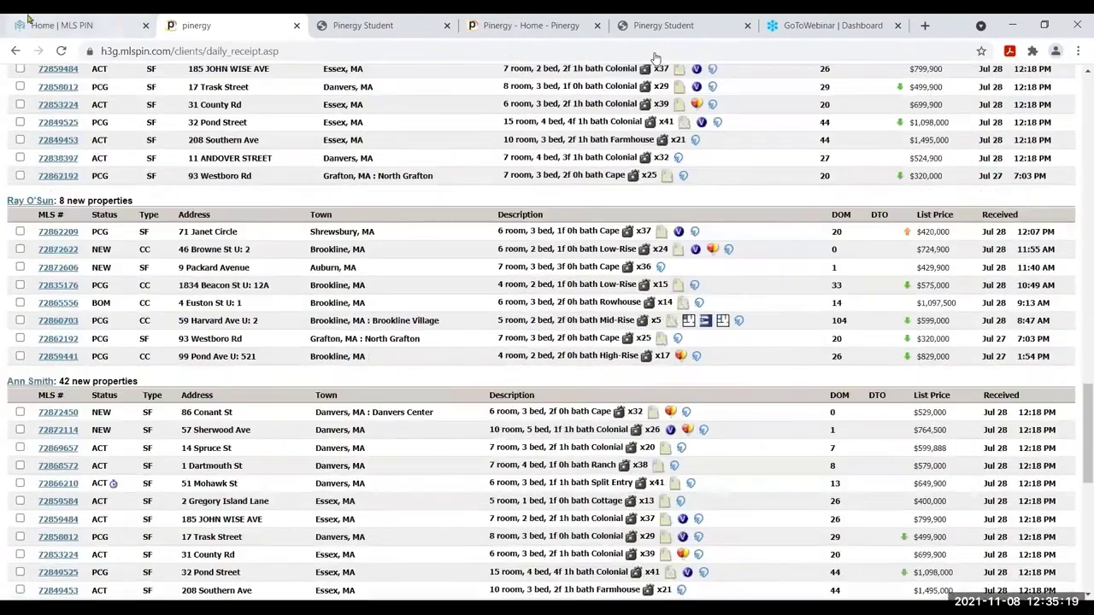
left_click(16, 52)
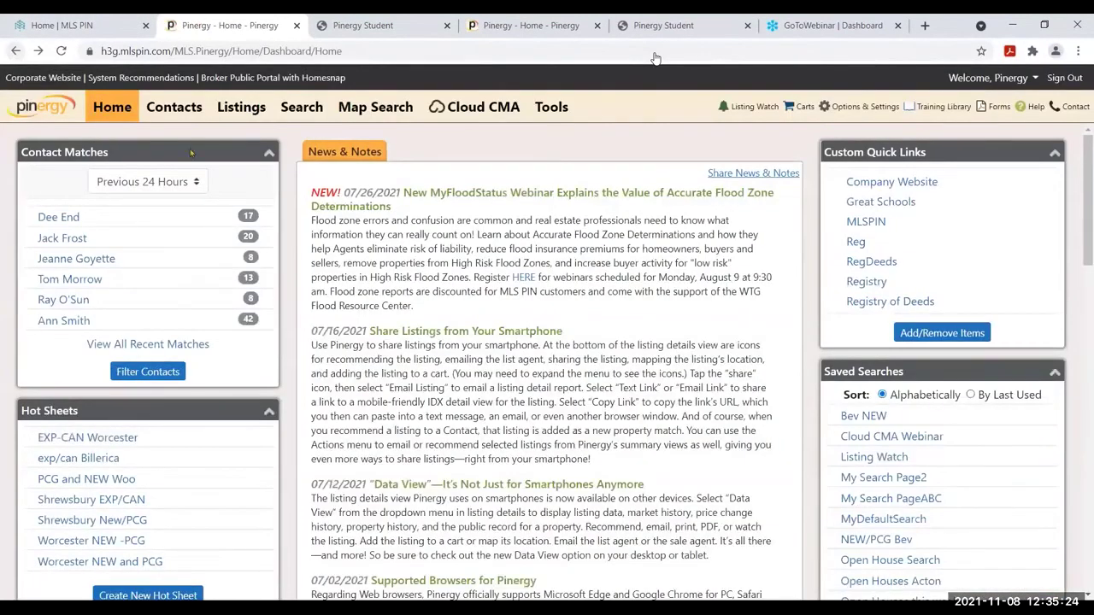
left_click(15, 51)
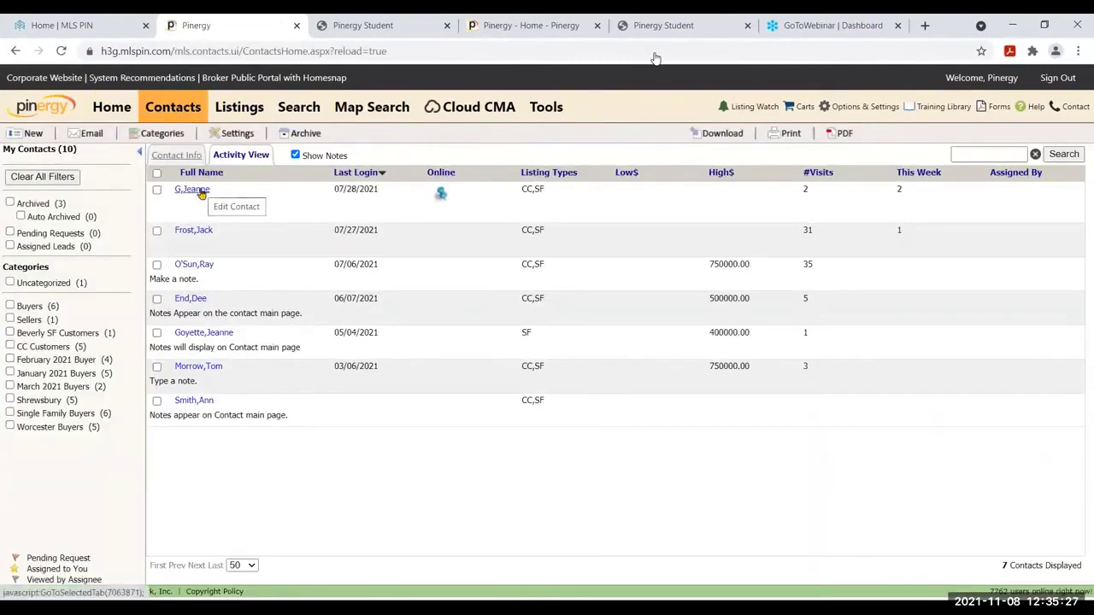
left_click(192, 190)
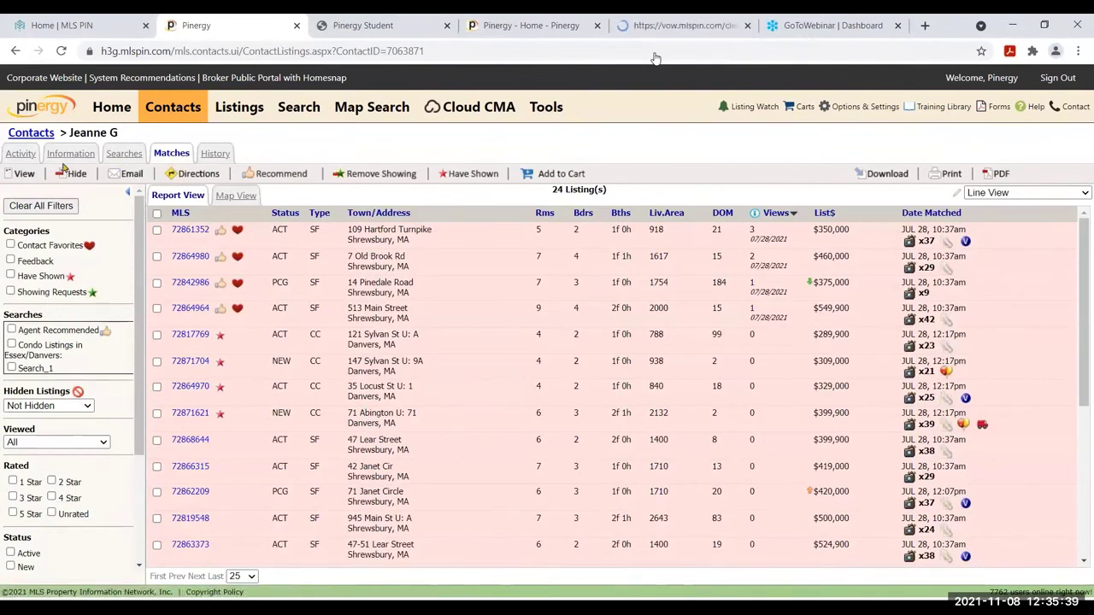
Show the contact's History, expanding the Recommended, Shown by Agent and Unhidden by Agent entries
left_click(220, 156)
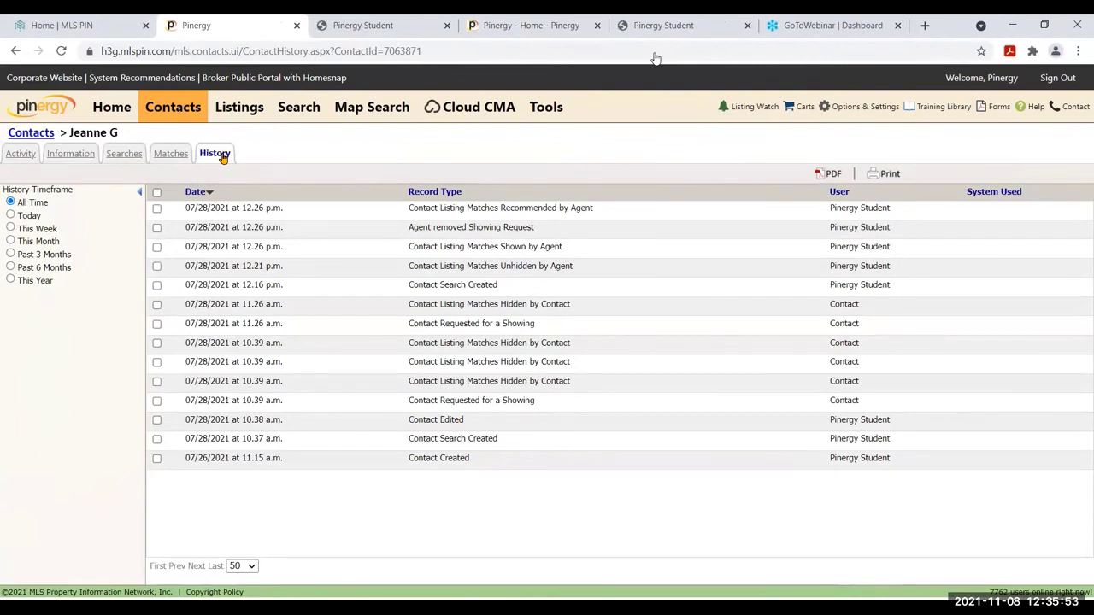
left_click(640, 214)
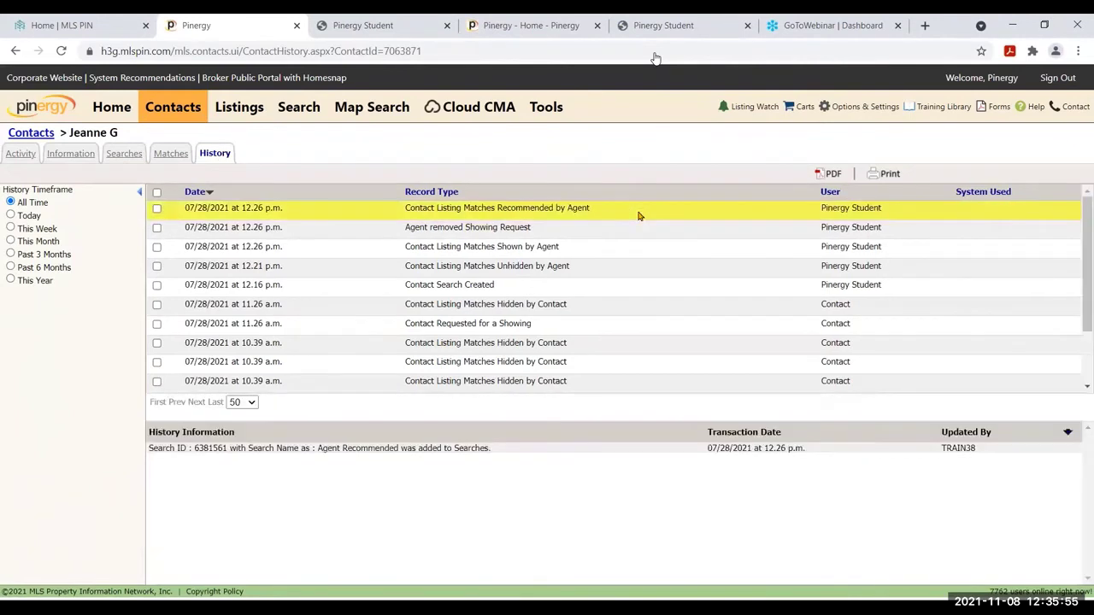
left_click(625, 244)
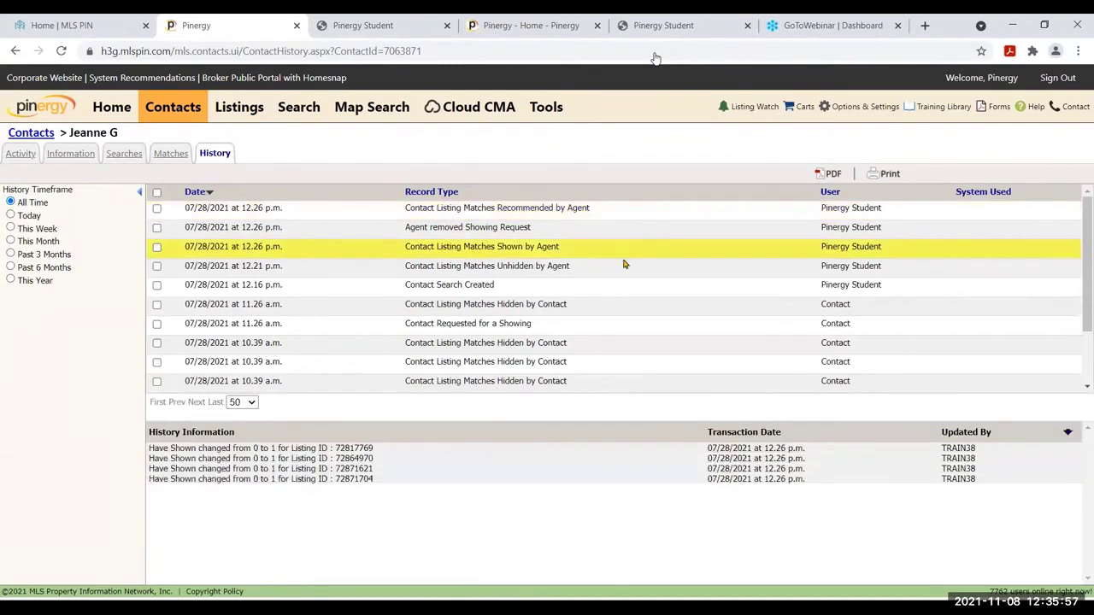
left_click(621, 268)
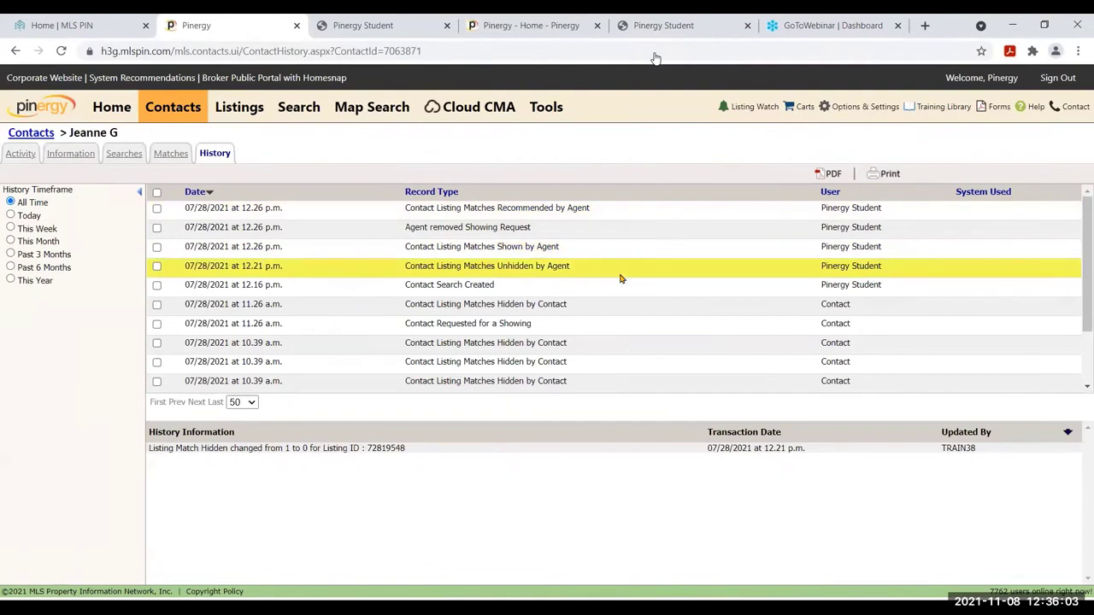
Select values in the history details, ending with listing ID 72866453 selected
double_click(393, 448)
left_click_drag(943, 450, 982, 452)
left_click(614, 303)
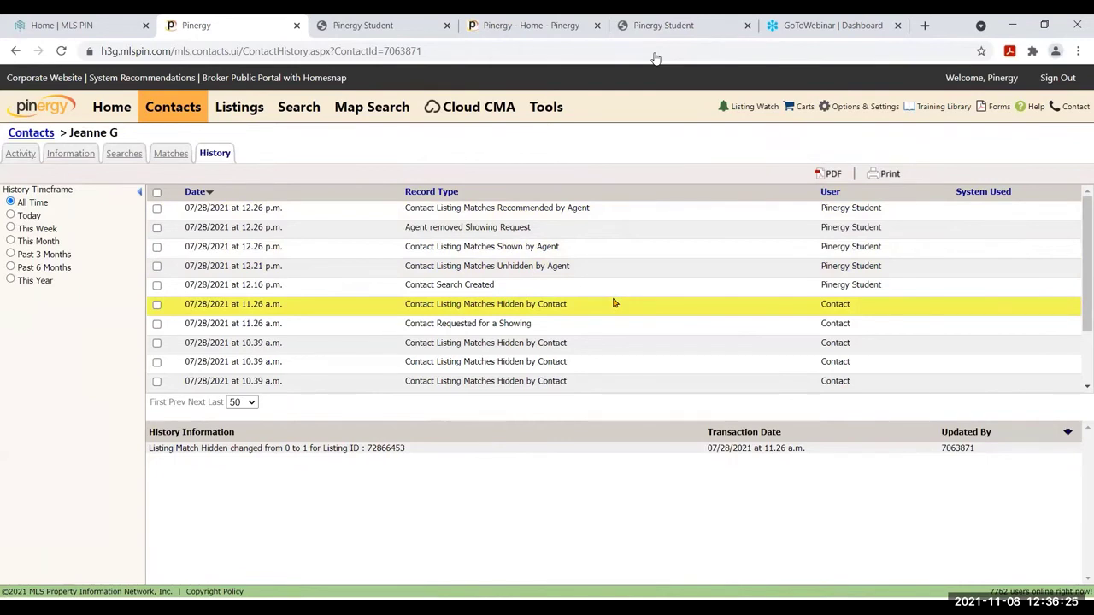
double_click(395, 448)
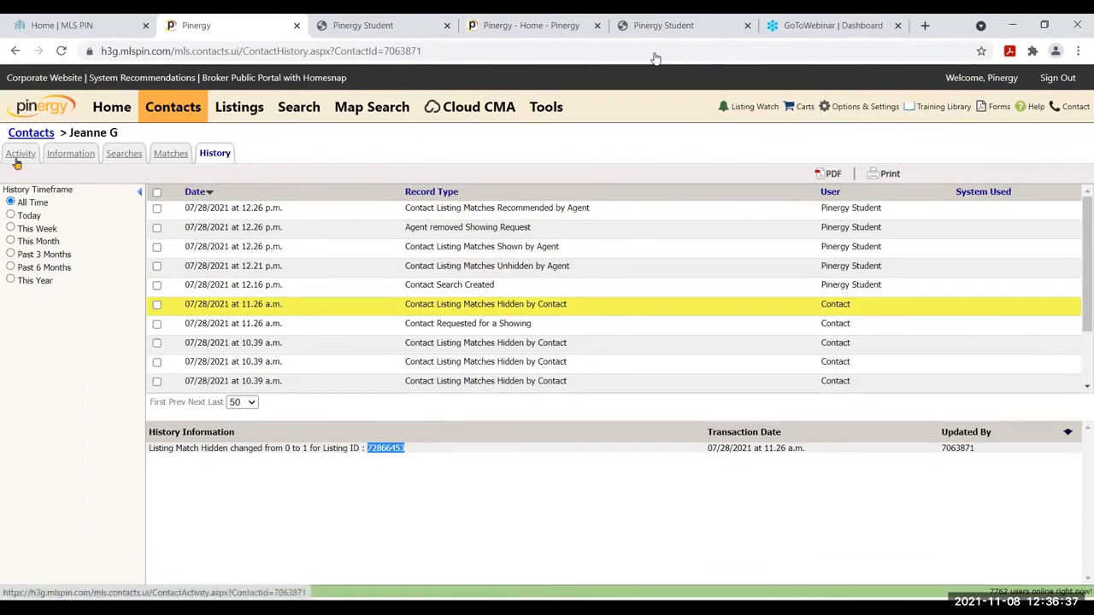
Review the contact's Activity charts for This Month, then list contacts by oldest Last Login first
left_click(17, 159)
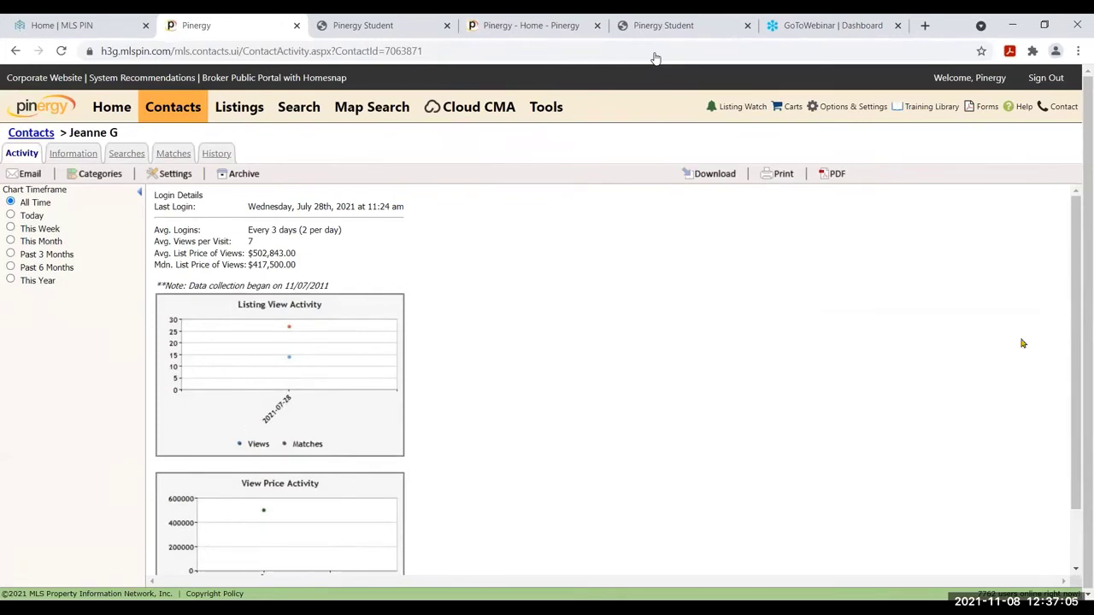
left_click_drag(1072, 302, 1076, 379)
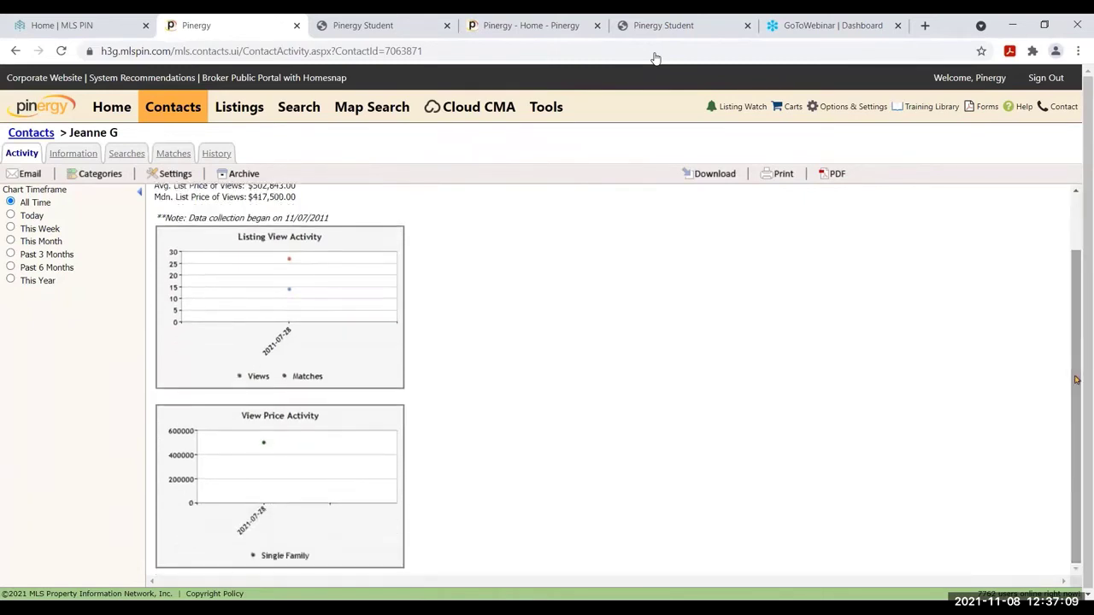
scroll(295, 224, "up", 2)
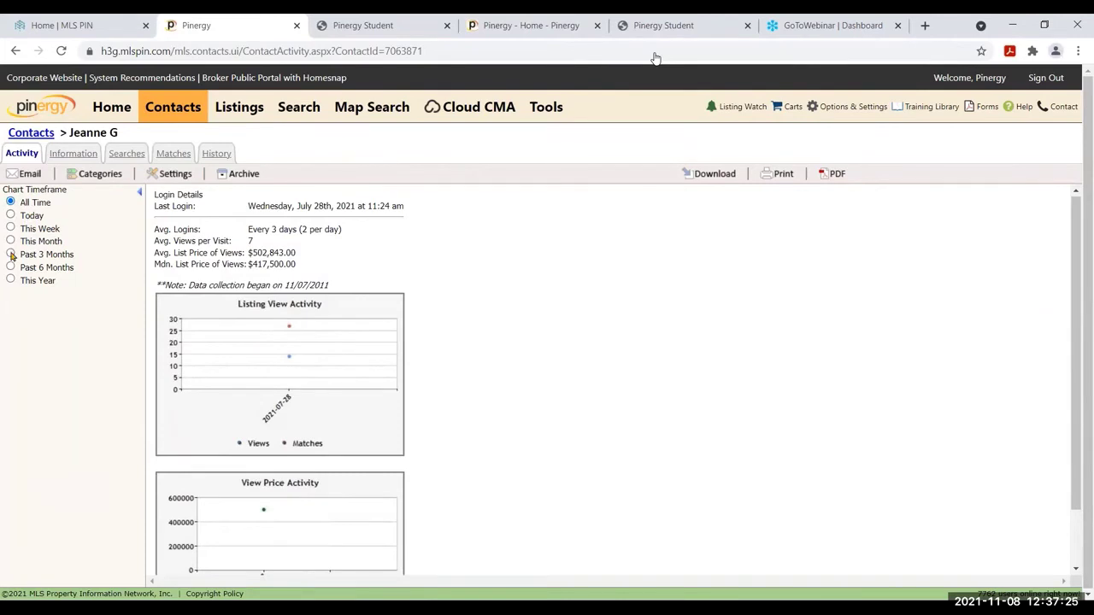
left_click(11, 242)
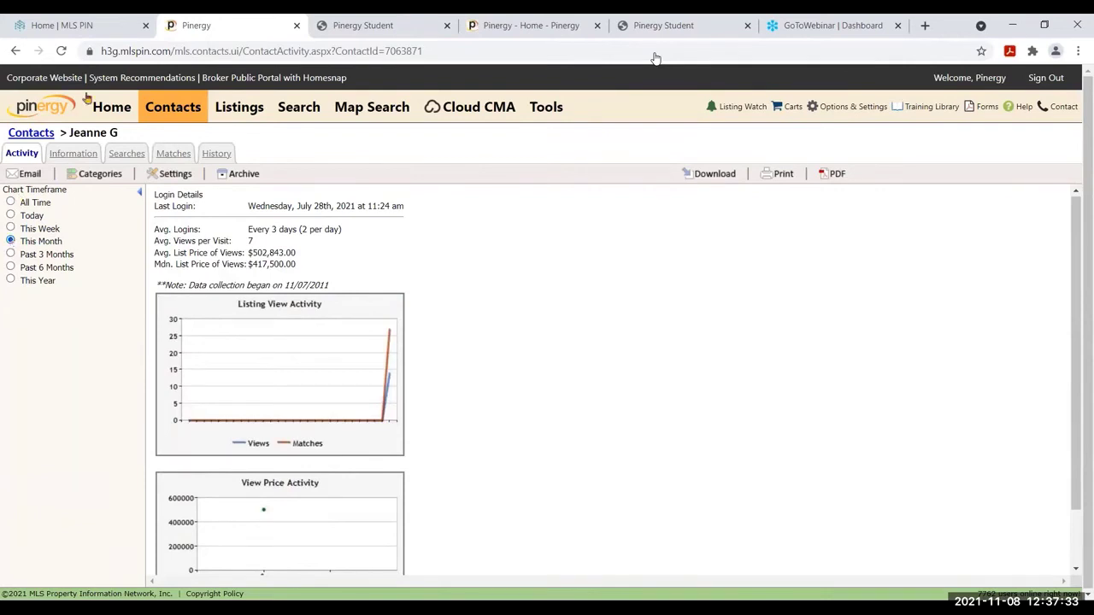
left_click(28, 135)
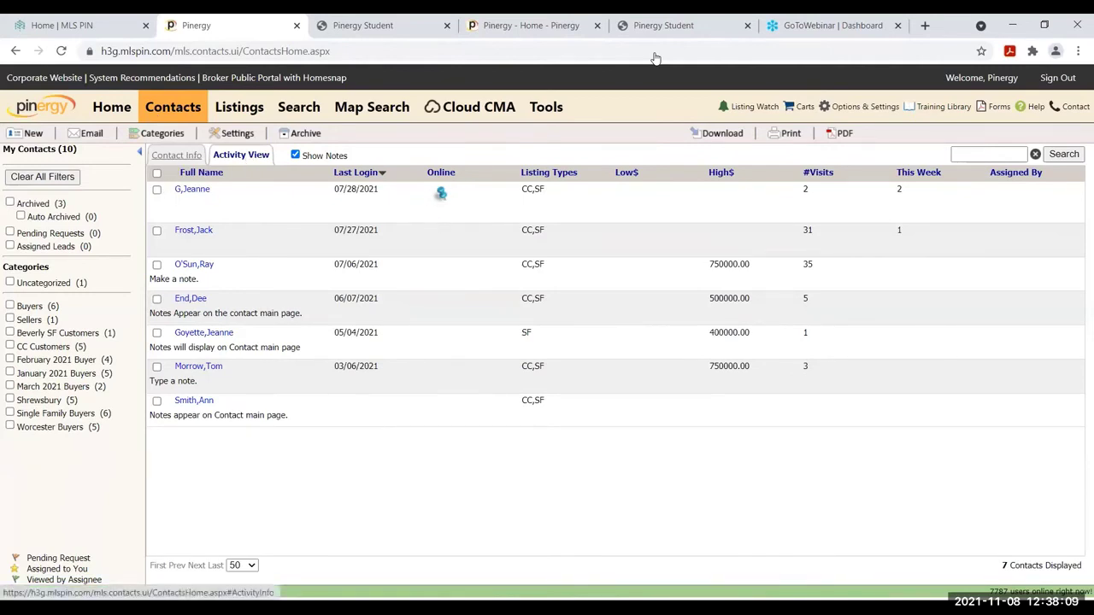
left_click(347, 174)
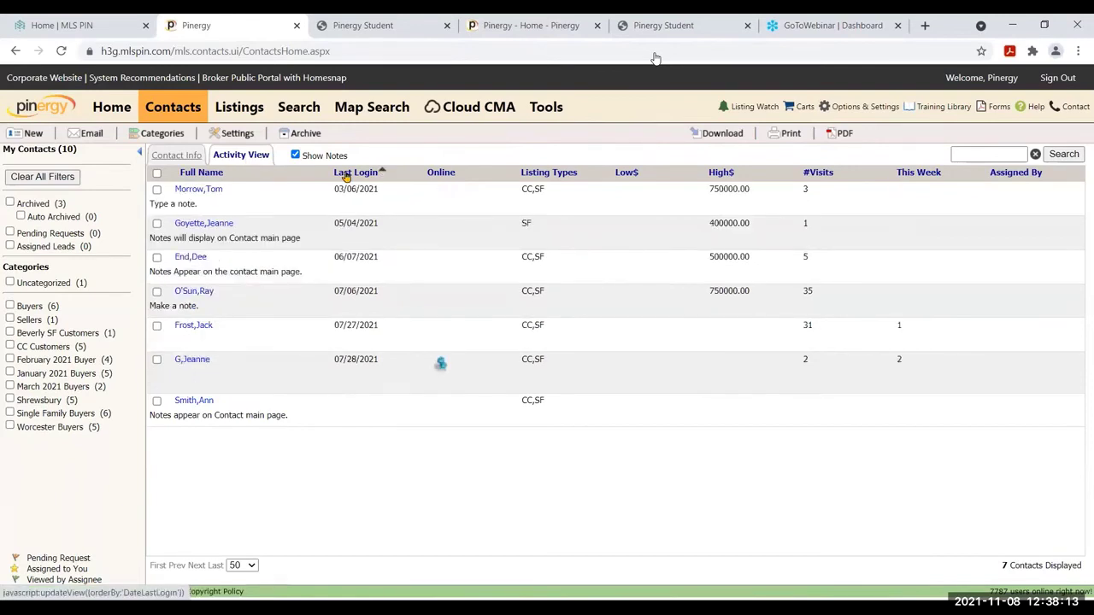
Re-sort contacts by newest Last Login and switch to the Contact Info view
left_click(346, 174)
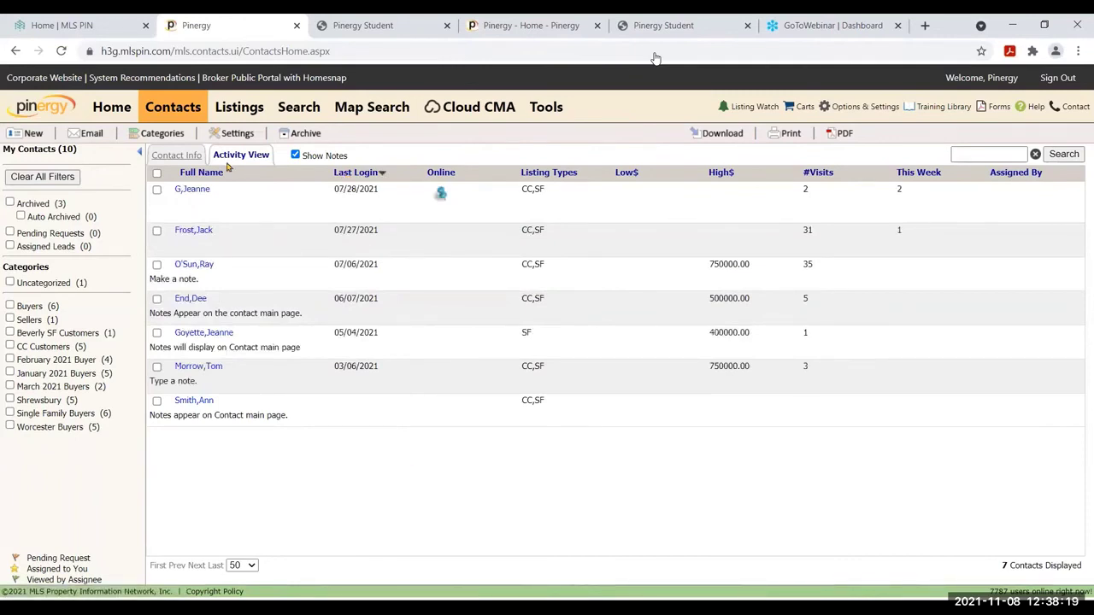
left_click(178, 156)
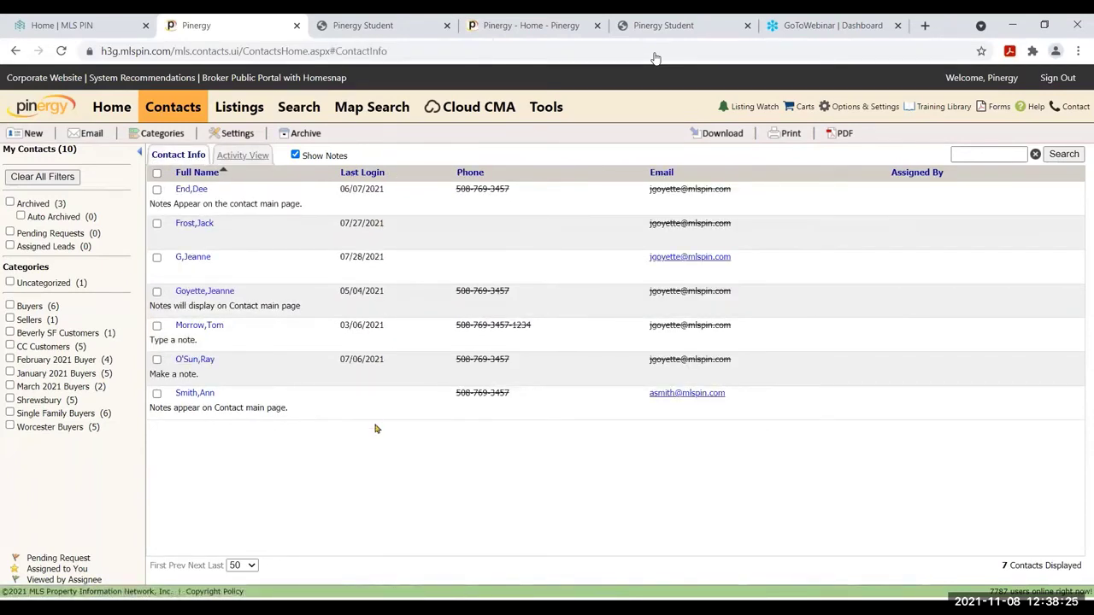
Preview two contacts' details in the list, then open another contact's Activity page
left_click(480, 243)
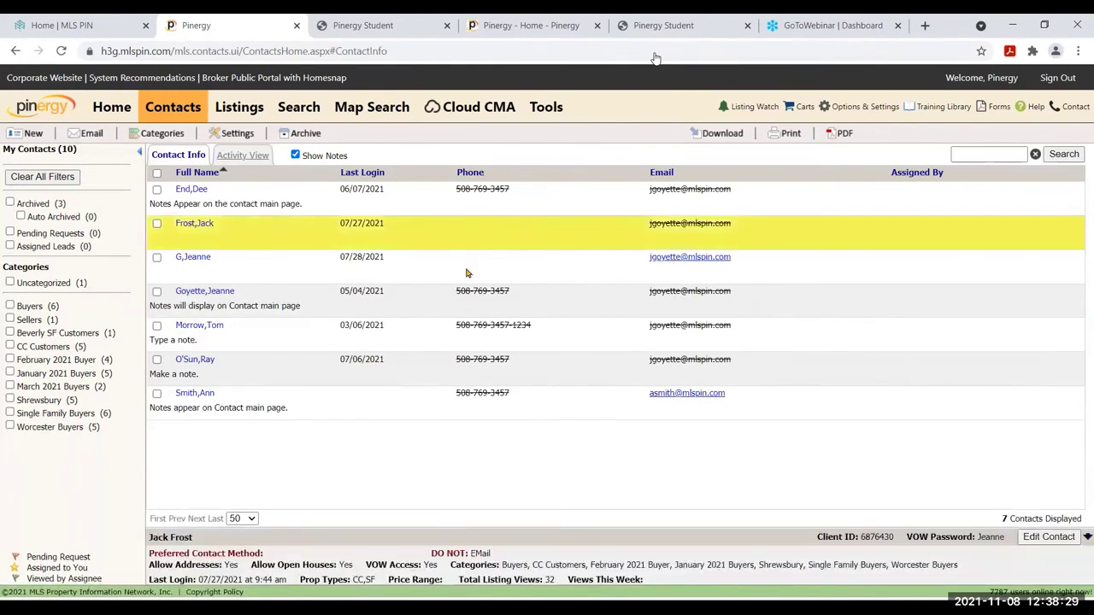
left_click(468, 271)
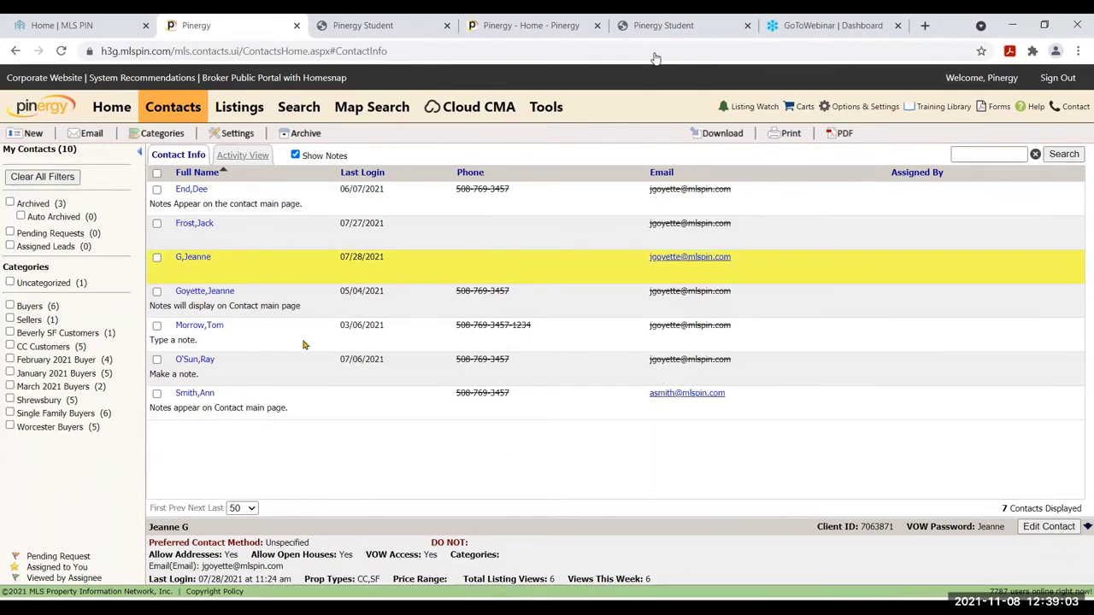
left_click(212, 325)
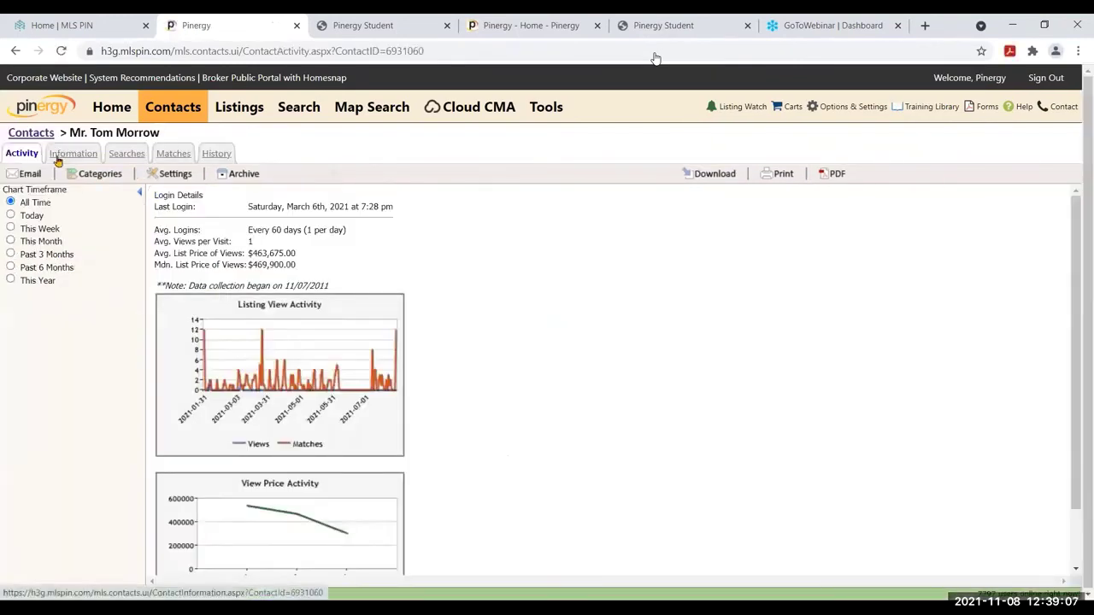
Scroll through the contact's Information form, then go back twice to the contacts list
left_click(95, 161)
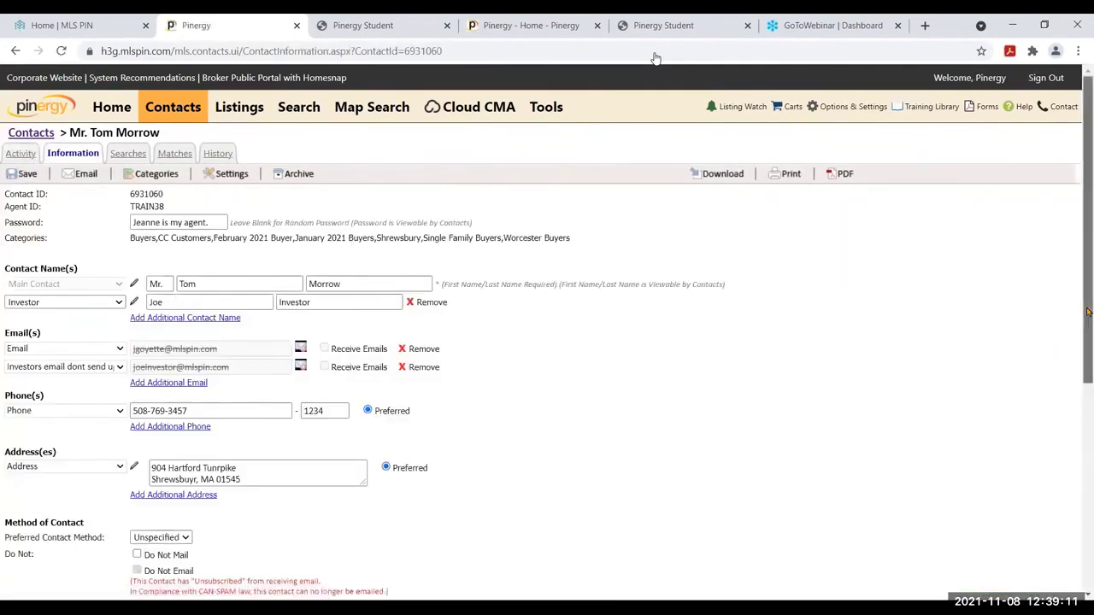
left_click_drag(1087, 313, 1093, 461)
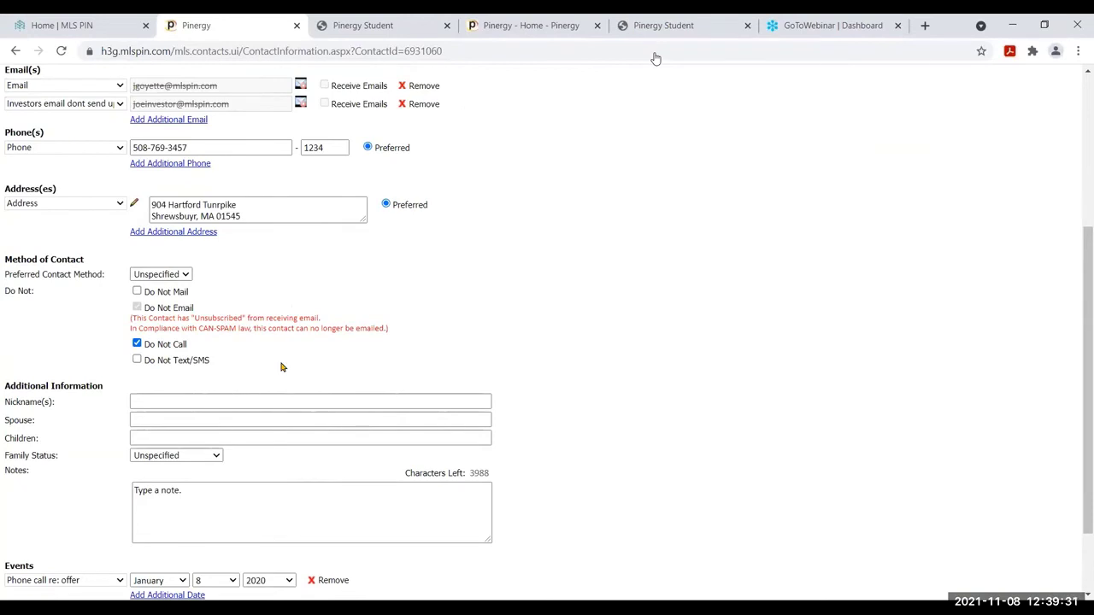
left_click(15, 51)
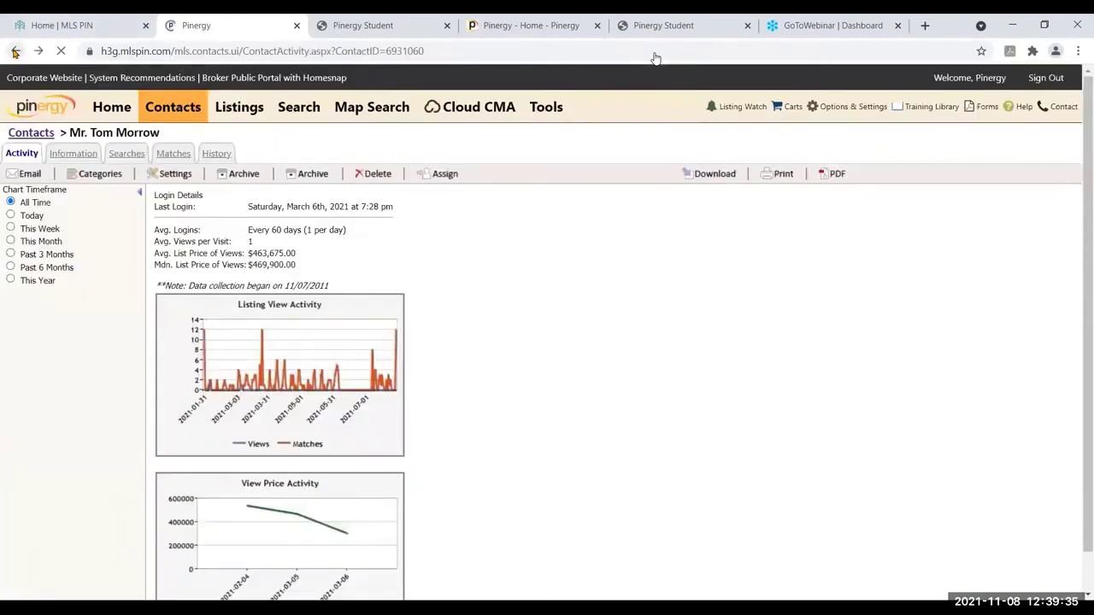
left_click(16, 52)
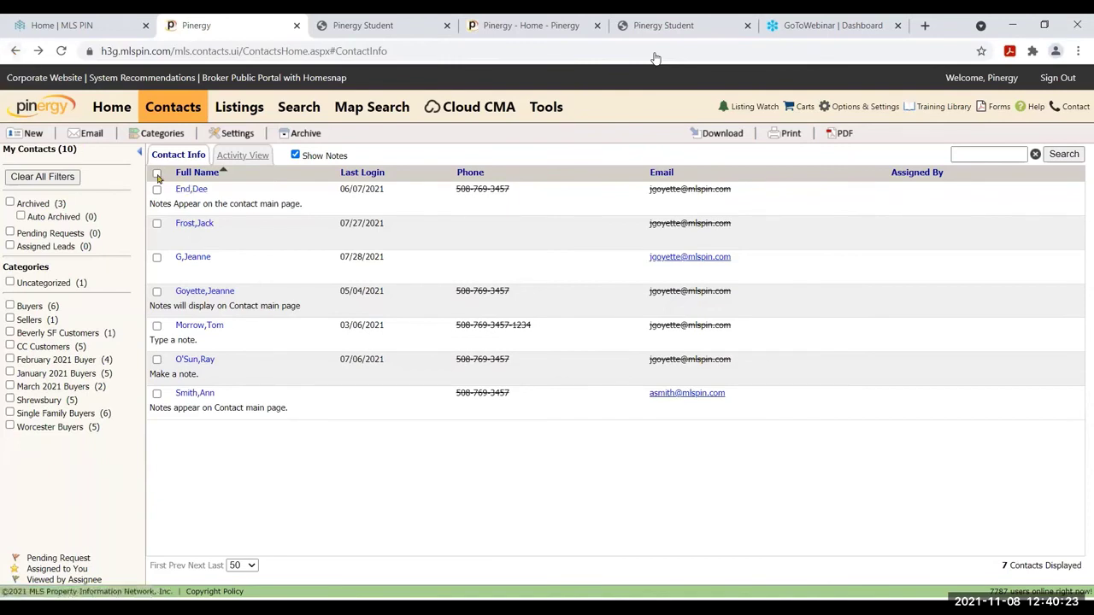
Select all contacts, start an Email Contact(s) message, and cancel it without sending
left_click(157, 174)
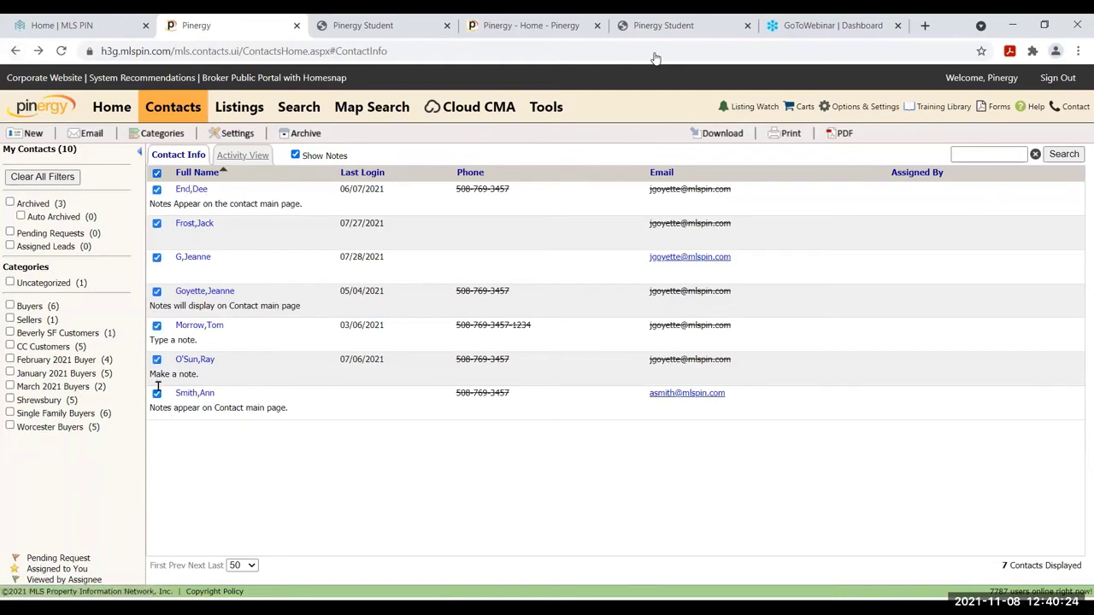
left_click(87, 134)
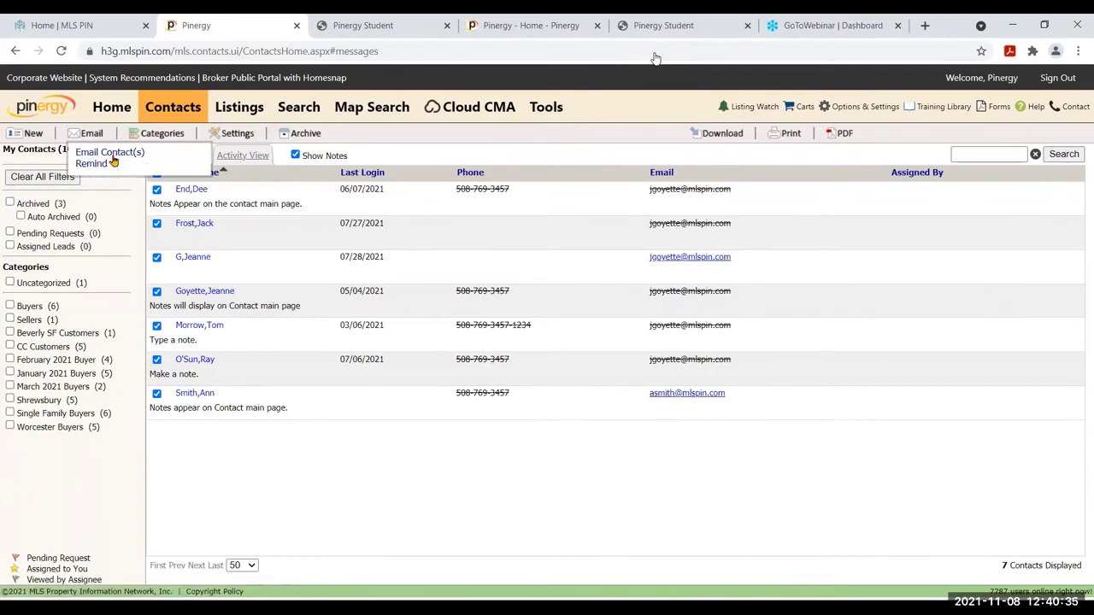
left_click(113, 158)
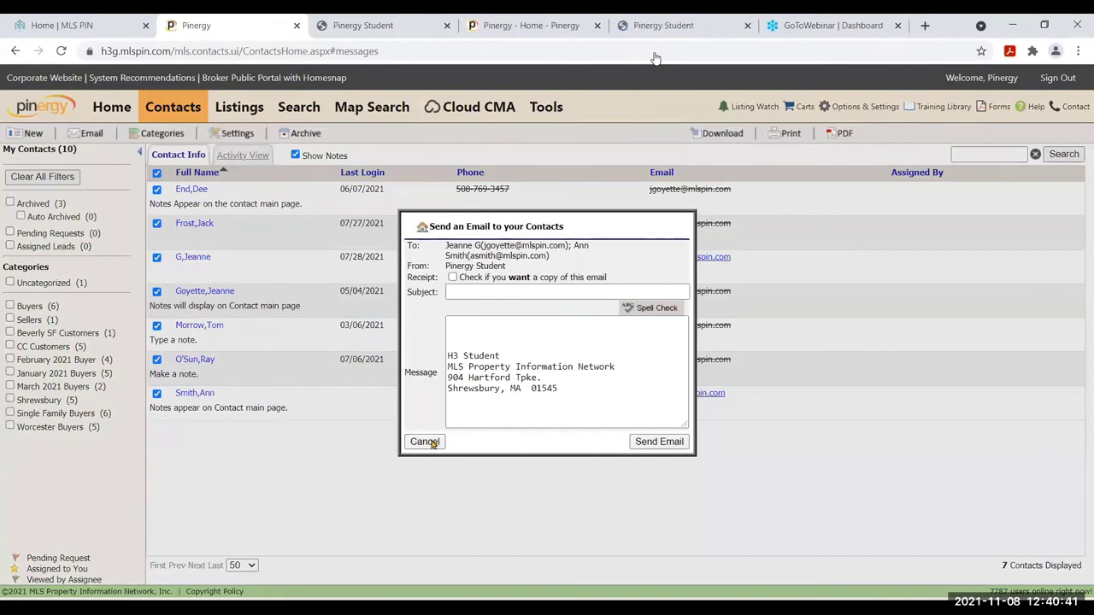
left_click(425, 442)
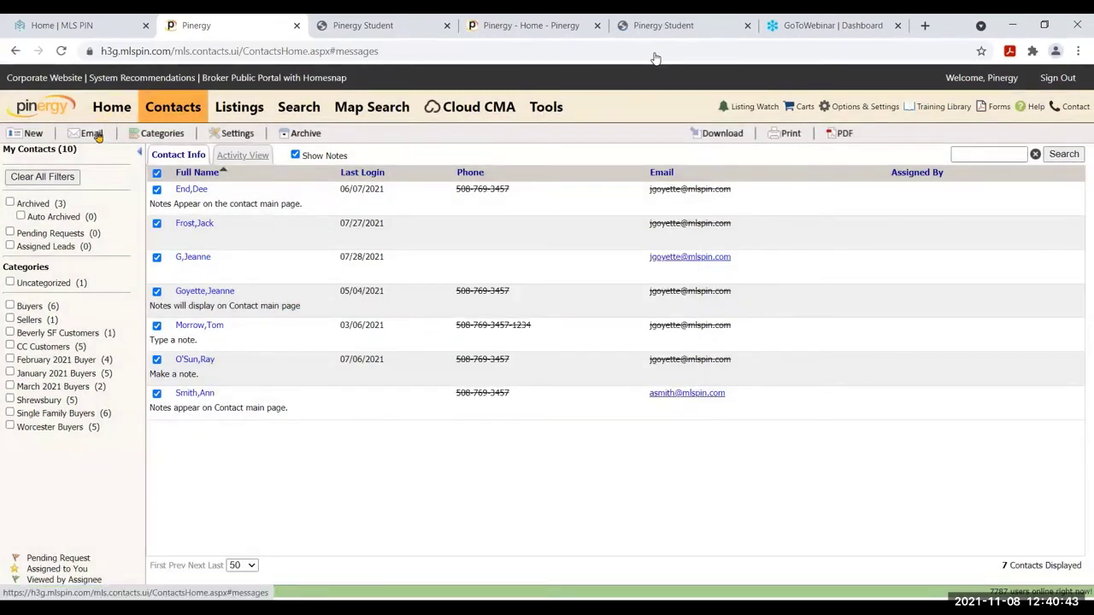
mouse_move(98, 136)
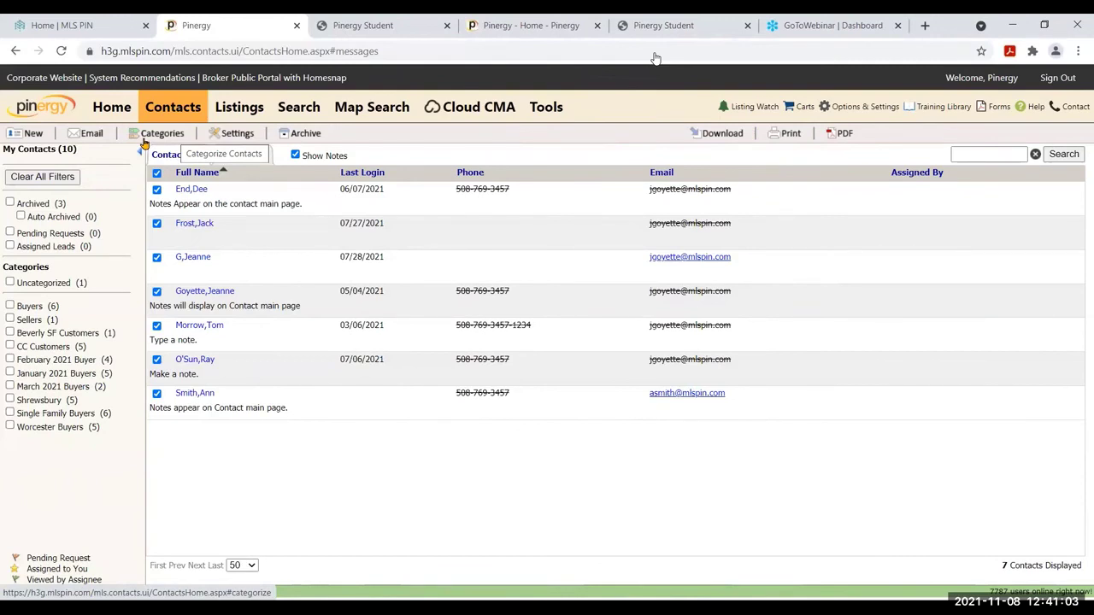
Deselect two contacts and add the Buyers, Sellers and Worcester Buyers categories to the remaining five
left_click(157, 225)
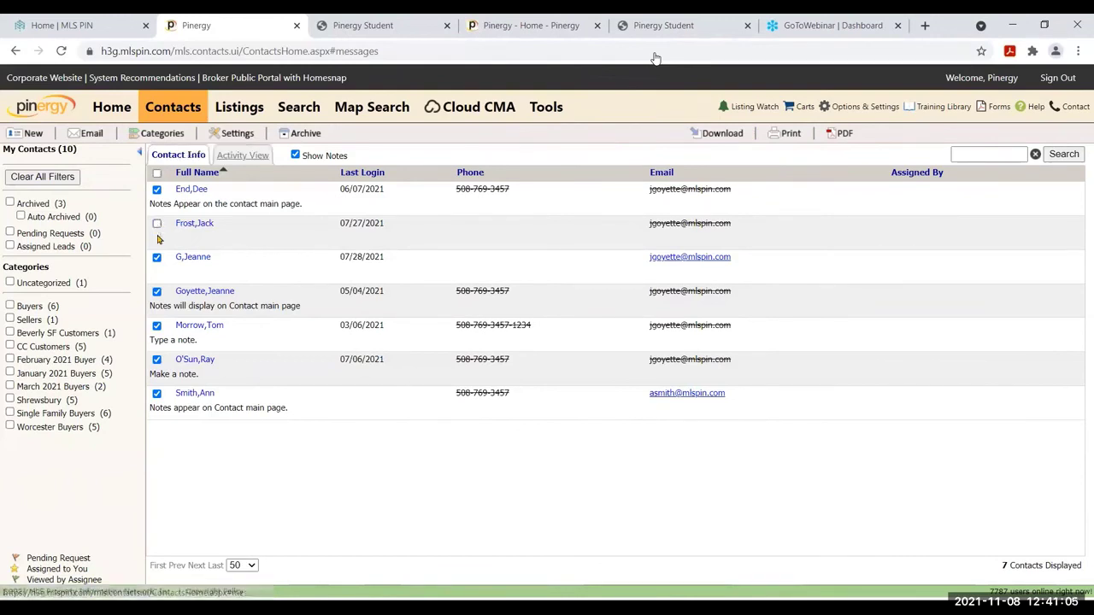
left_click(156, 258)
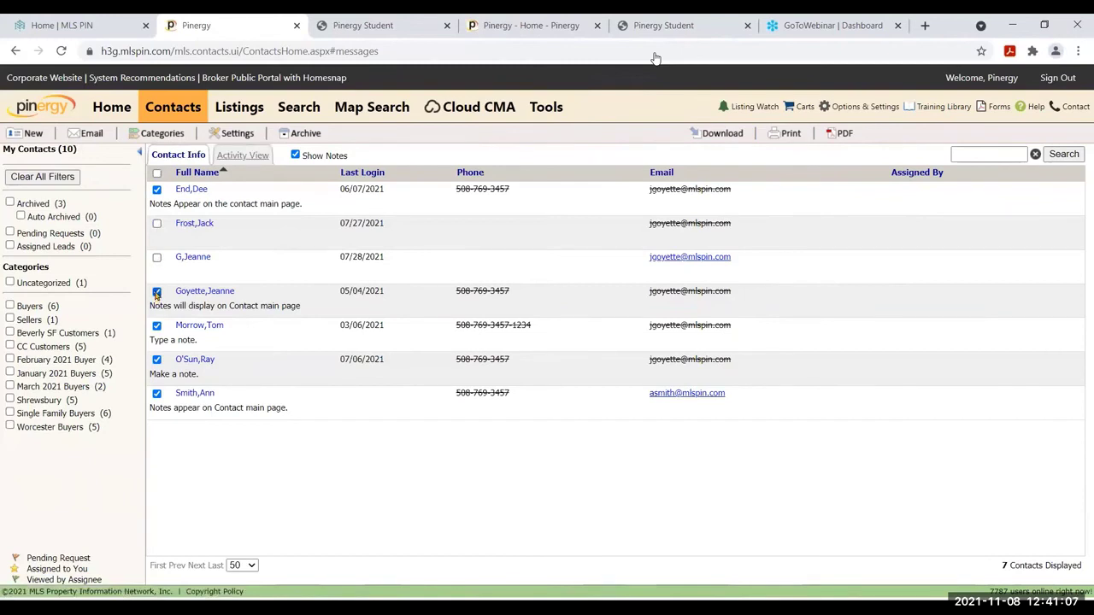
left_click(150, 135)
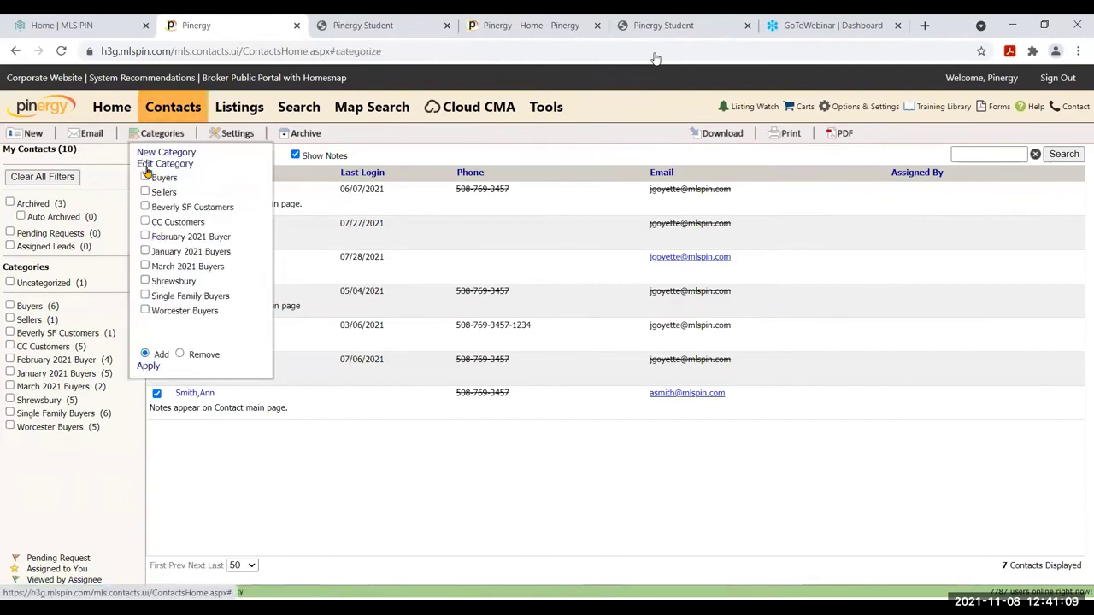
left_click(145, 178)
left_click(146, 193)
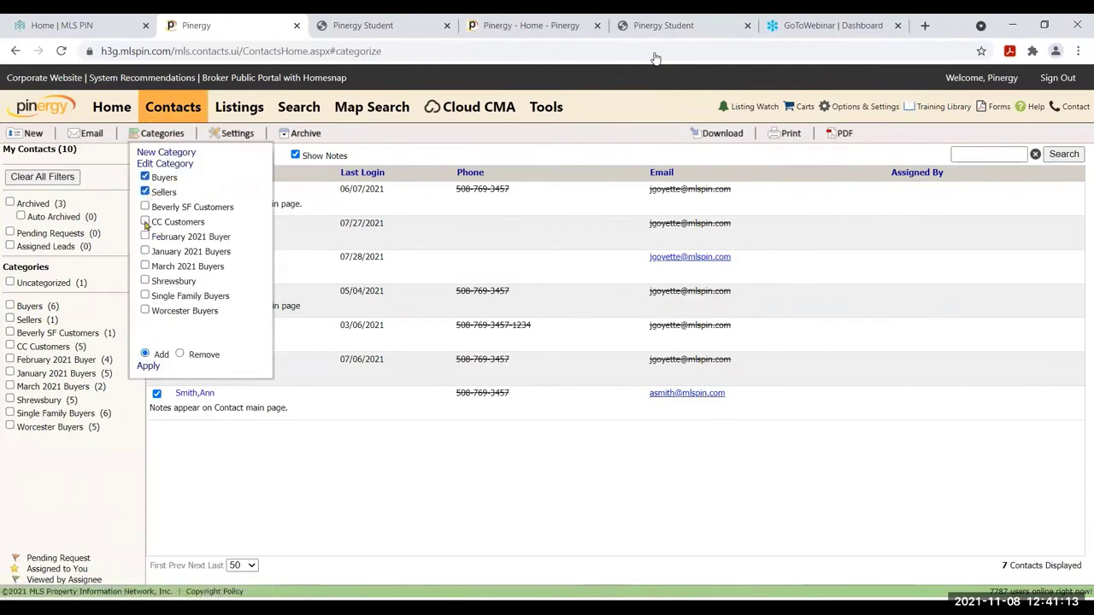
left_click(144, 311)
left_click(148, 367)
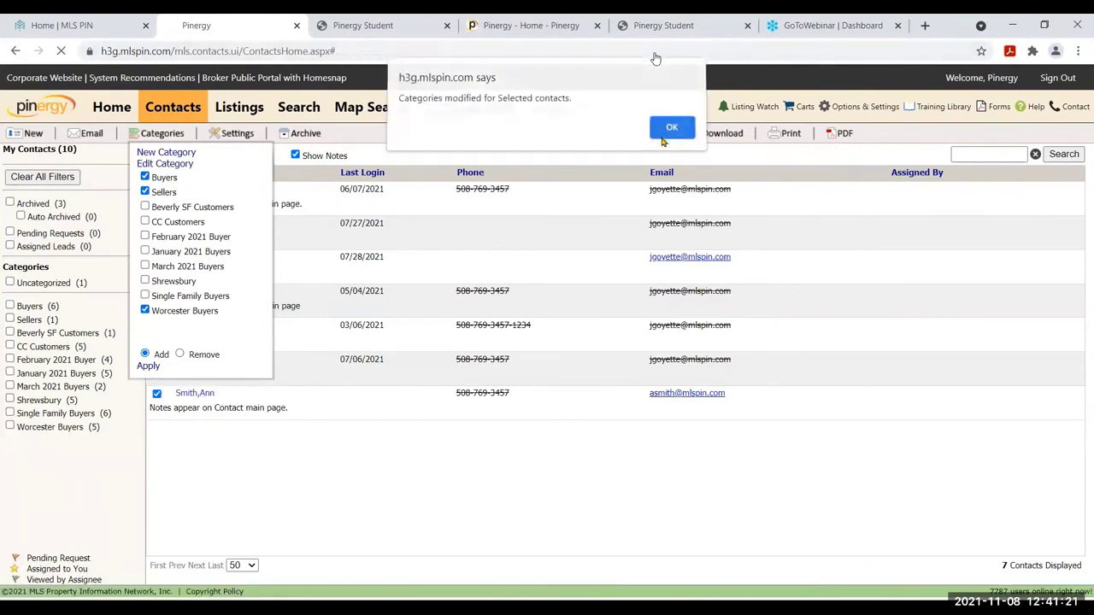
key("Return")
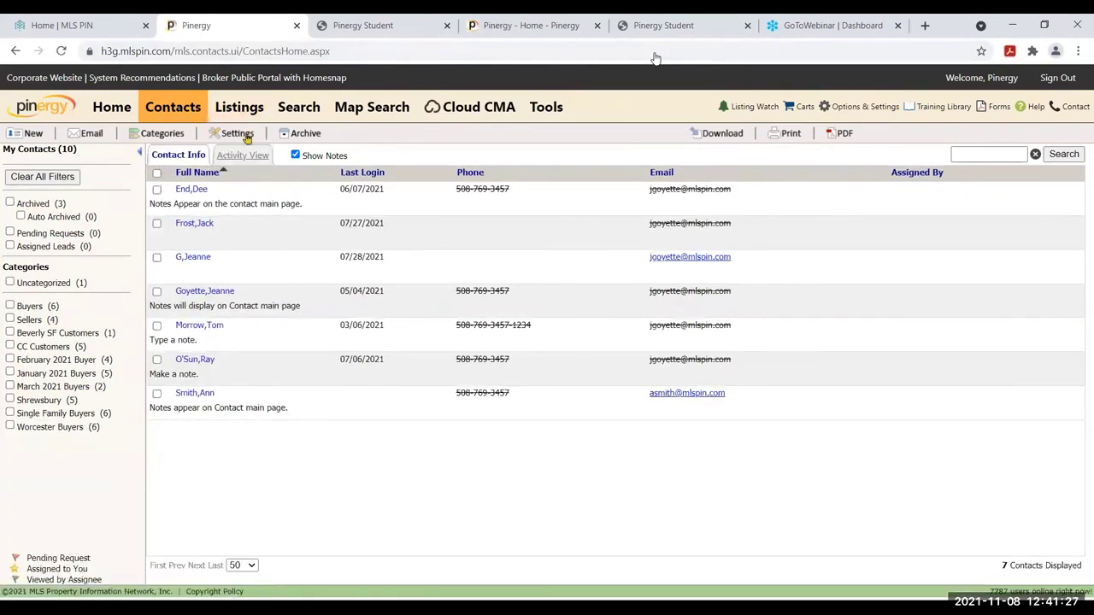
Select all 7 contacts, assign Photo Summary Report set to Yes, and bring up the email capture
left_click(157, 173)
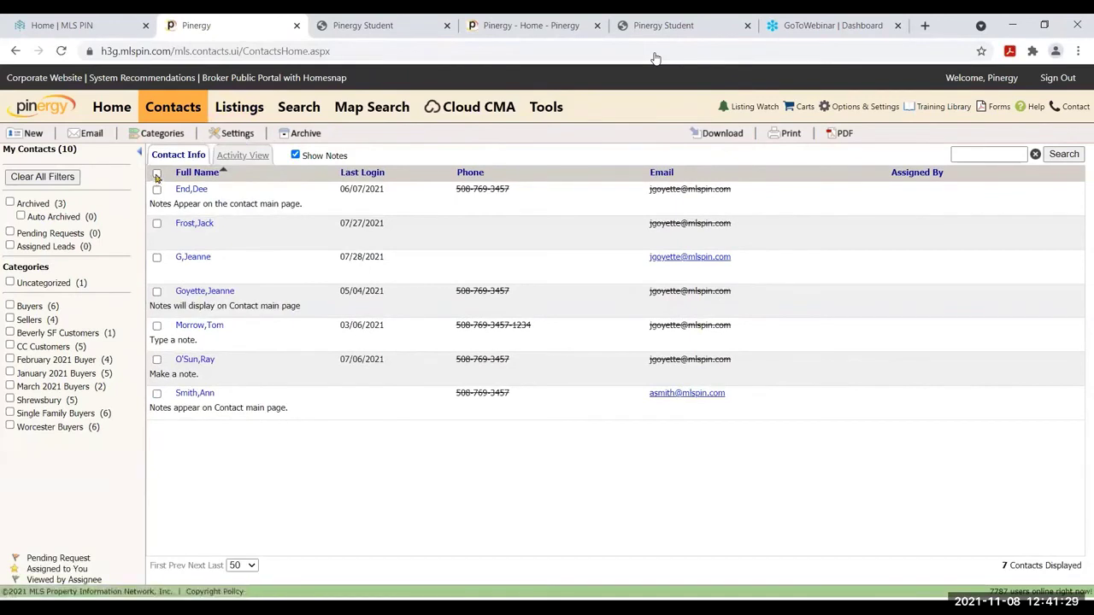
left_click(235, 134)
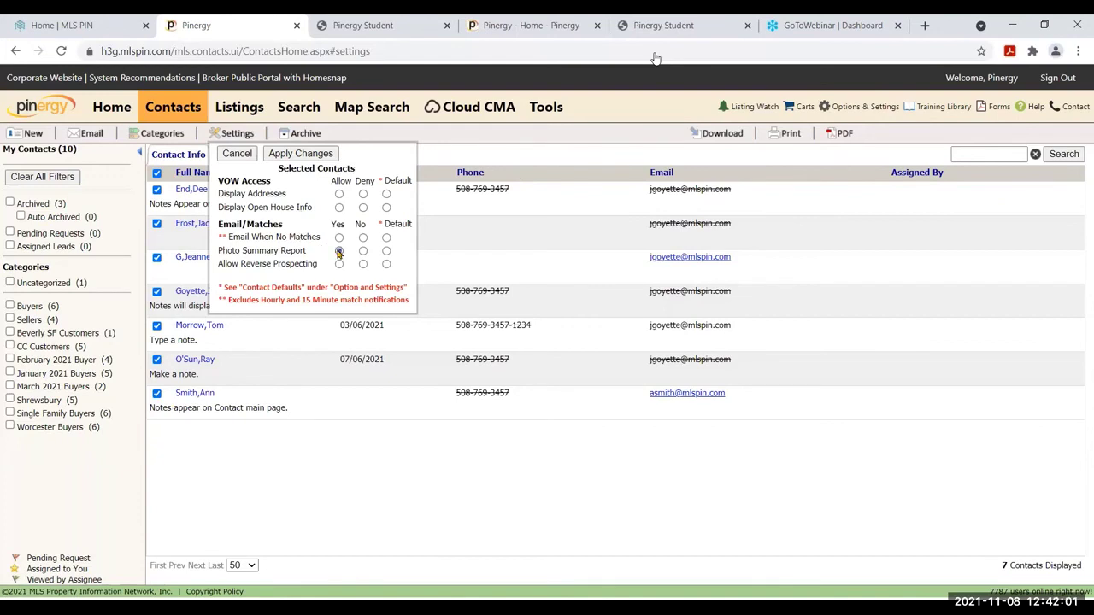
left_click(301, 154)
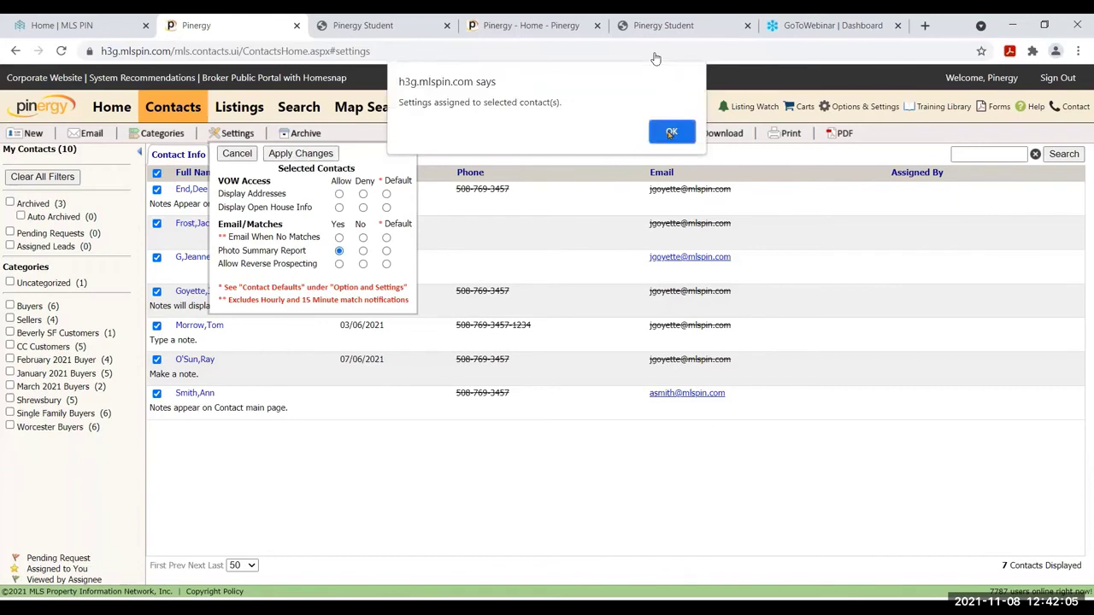
left_click(671, 132)
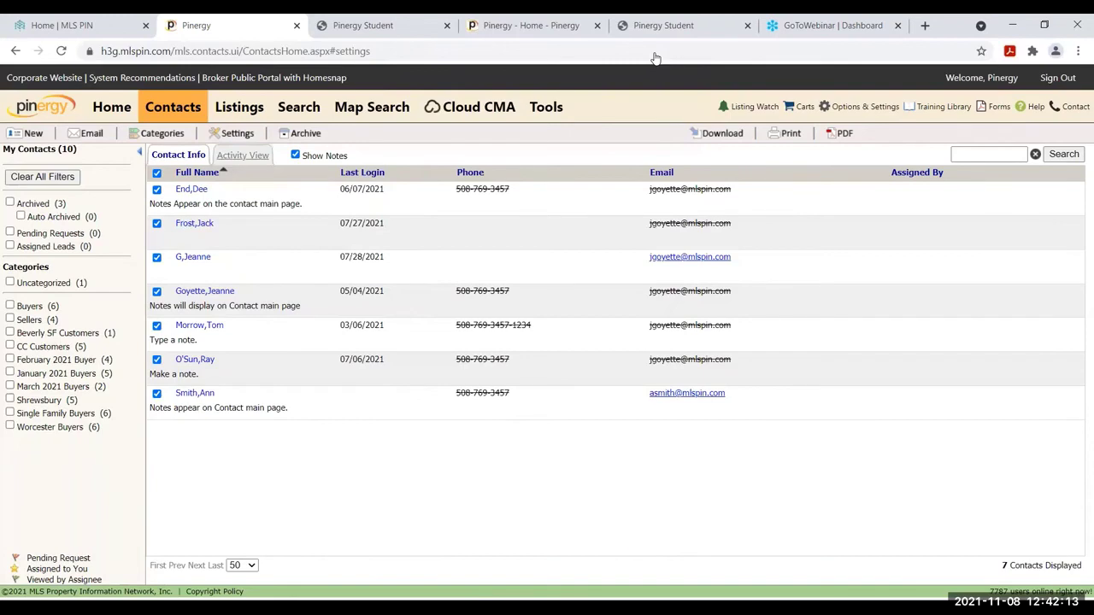
key("alt+Tab")
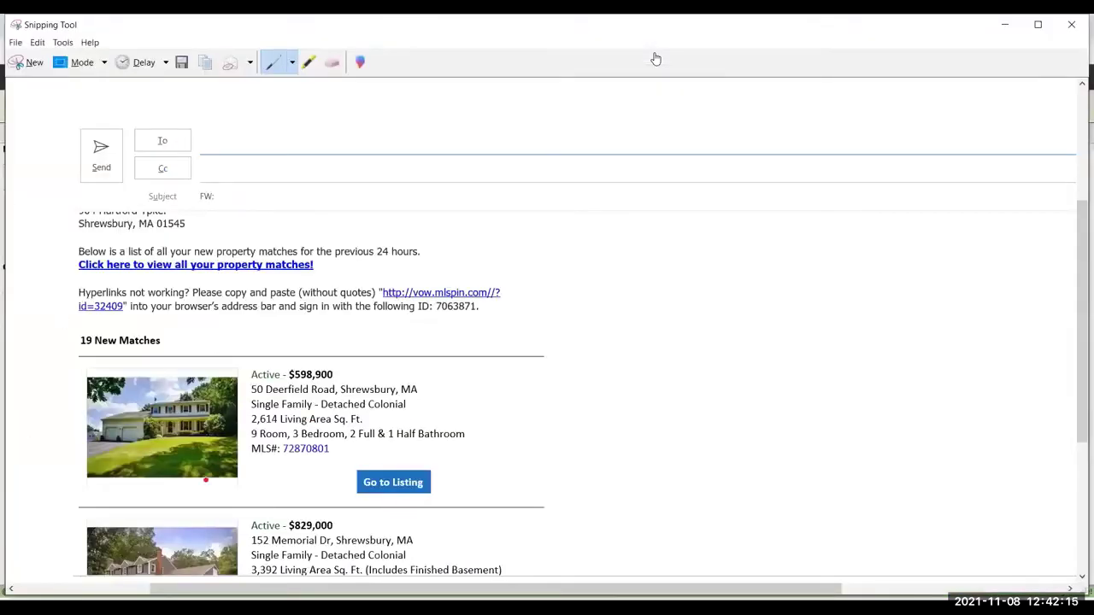
Minimize the Snipping Tool capture of the property-match email
left_click(1004, 27)
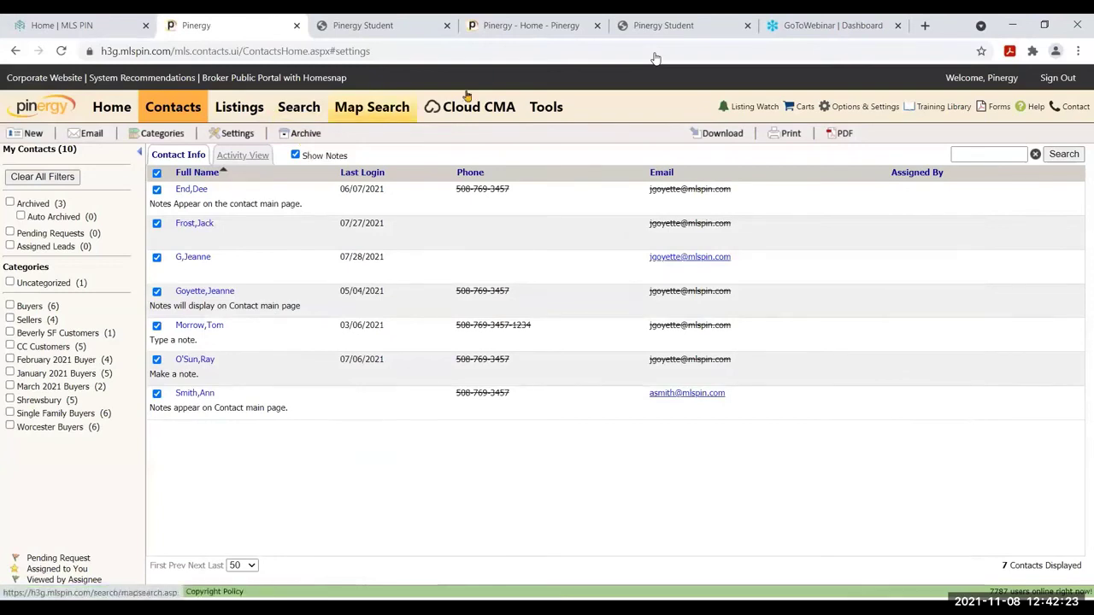
Export the contacts' Id through Email fields as CSV and open export (23).csv
left_click(720, 135)
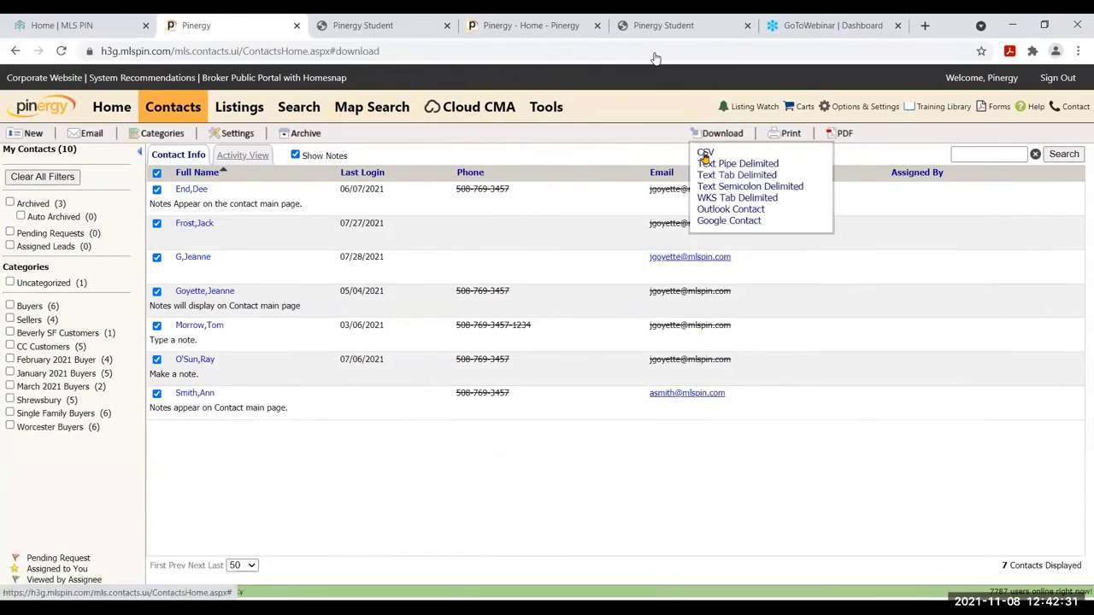
left_click(705, 157)
left_click_drag(503, 301, 498, 419)
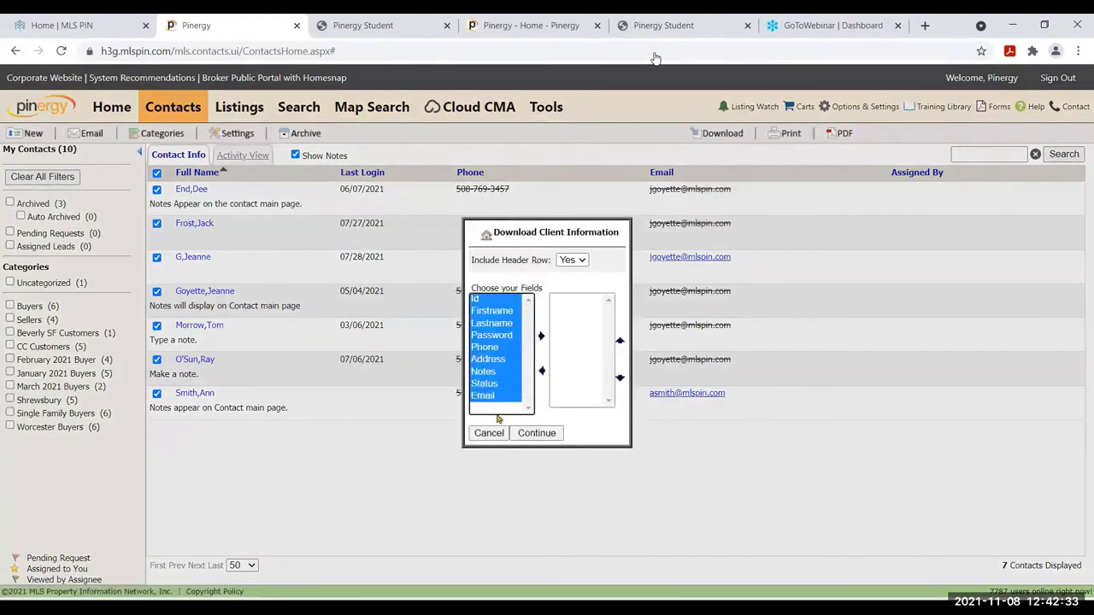
left_click(539, 339)
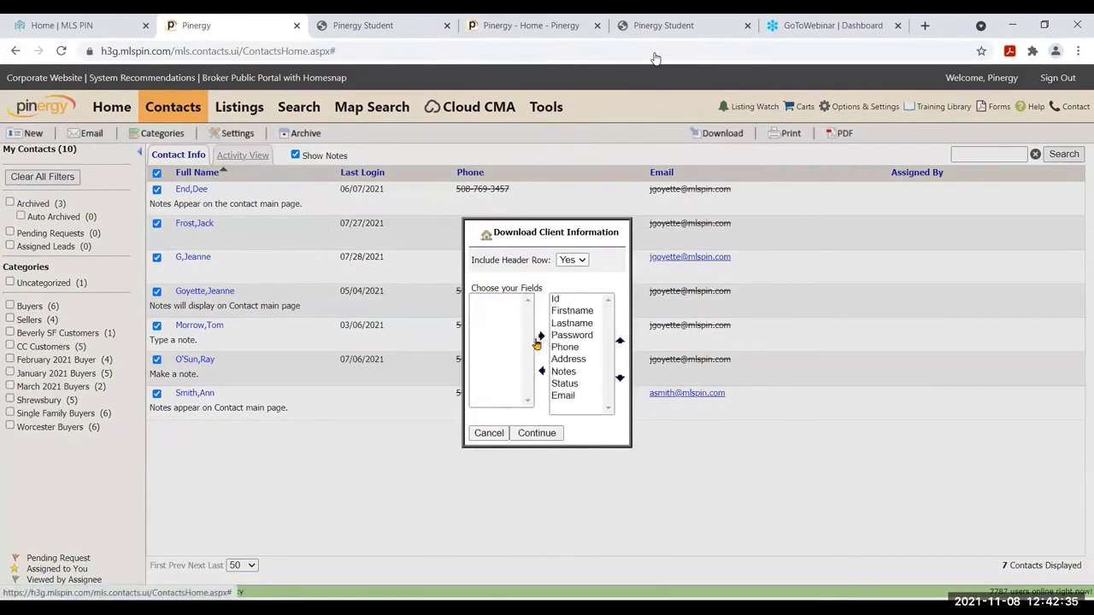
left_click(535, 433)
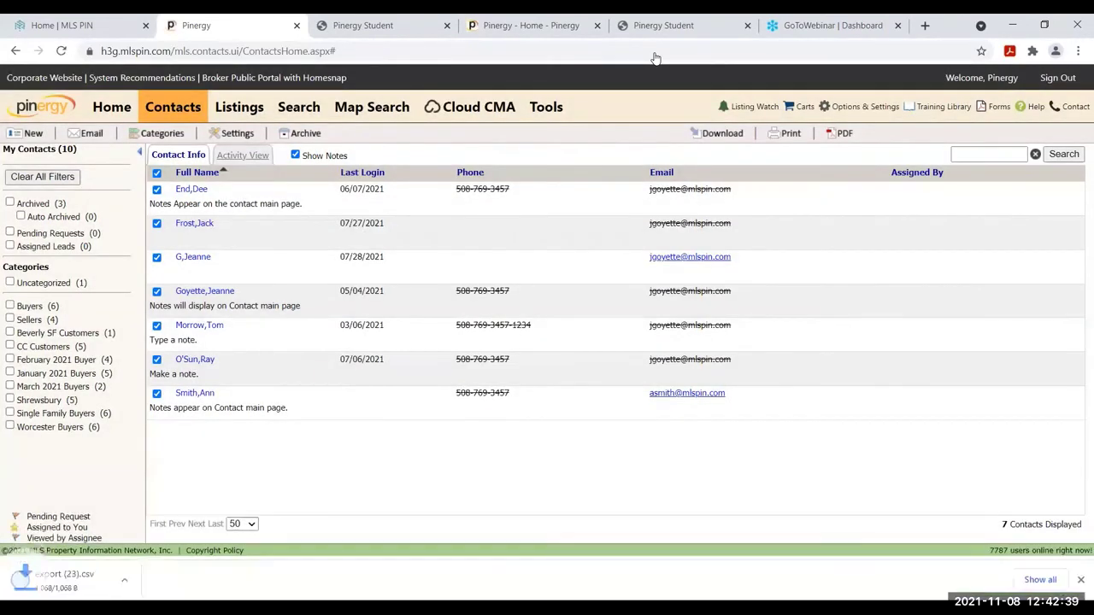
left_click(82, 581)
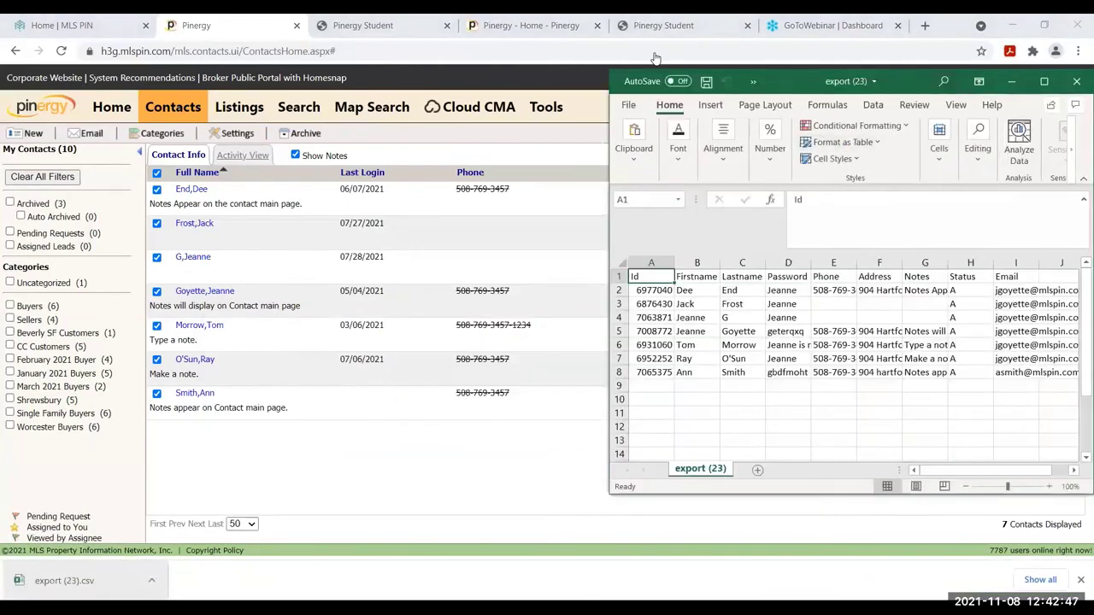
Maximize the export (23) workbook to review it, then close it
key("super+Up")
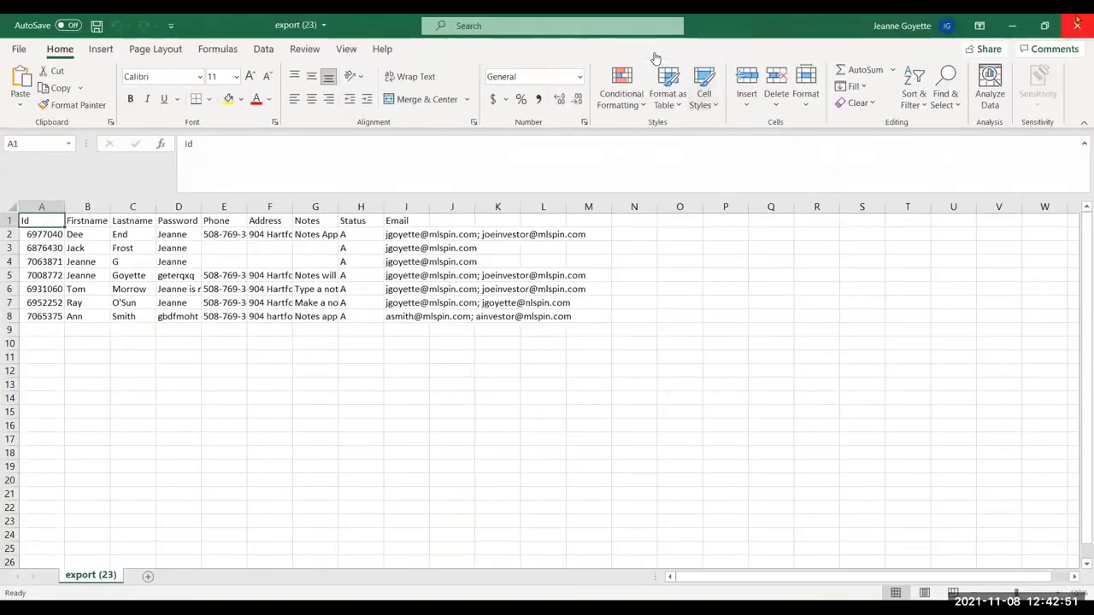
left_click(1077, 25)
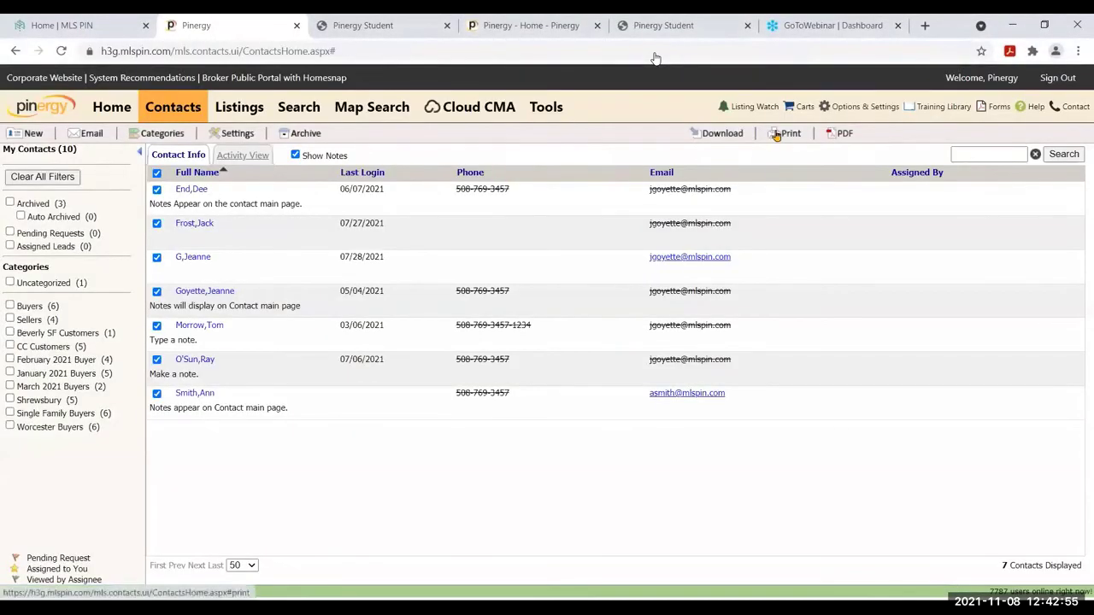
Generate mailing labels for the 7 contacts, cancel printing, and close the label window
left_click(776, 137)
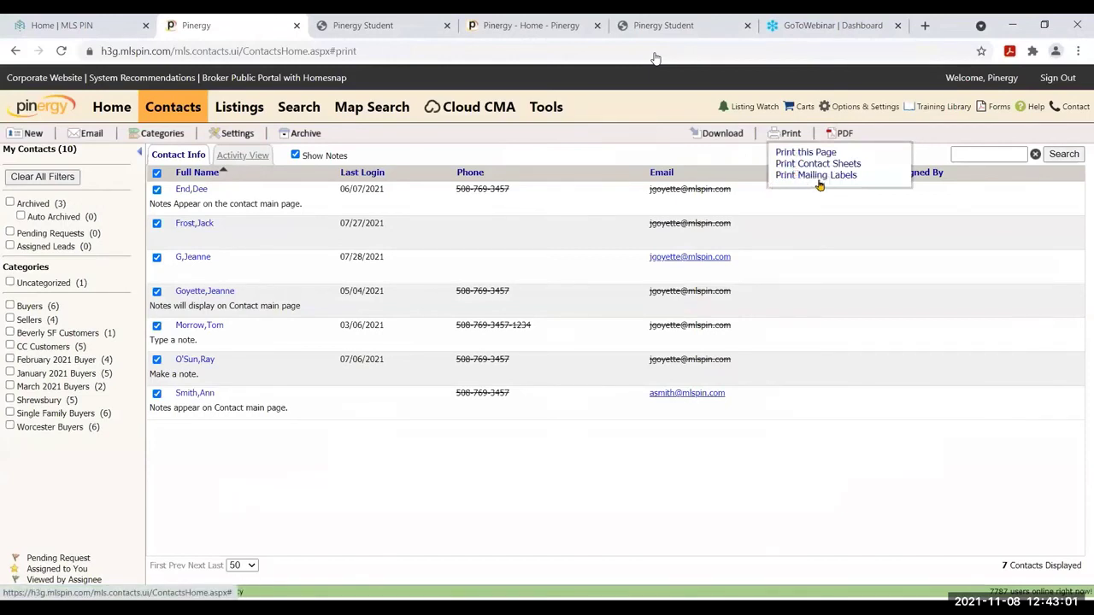
left_click(816, 176)
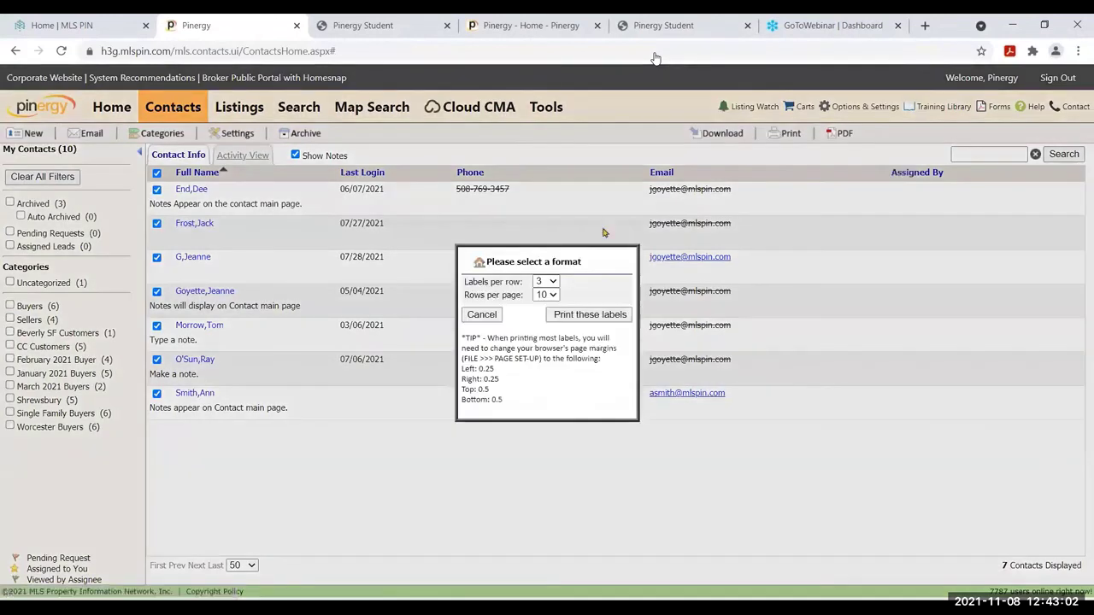
left_click(594, 314)
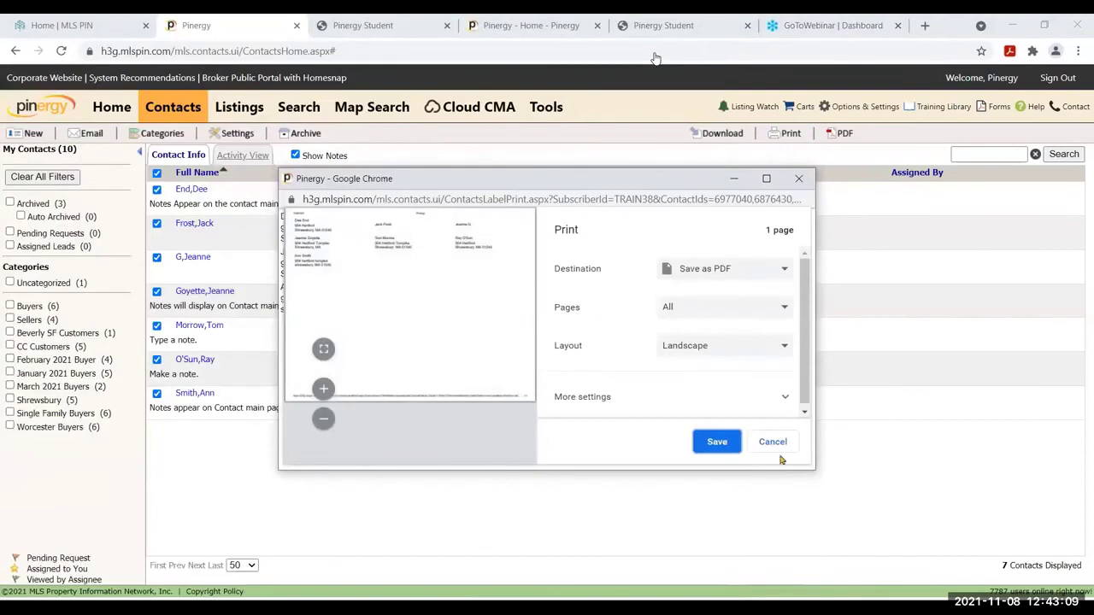
left_click(771, 442)
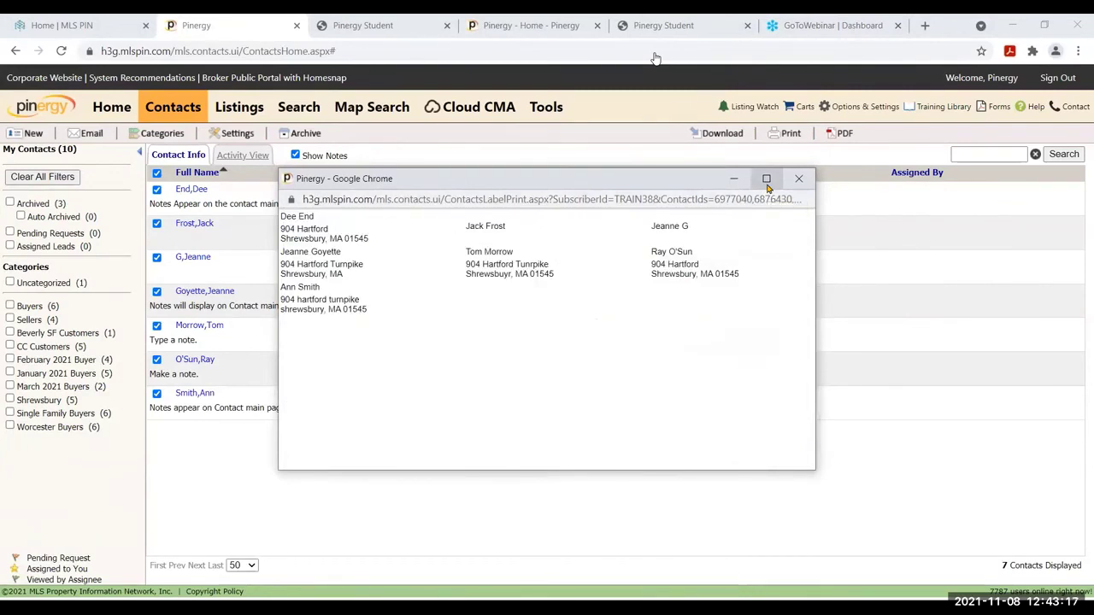
left_click(798, 178)
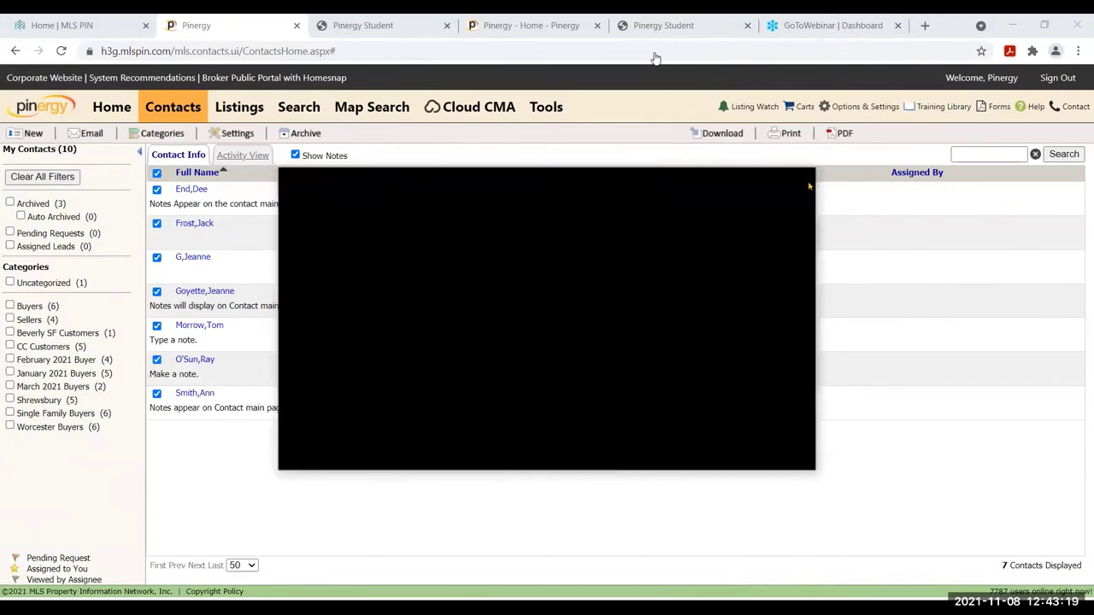
left_click(844, 134)
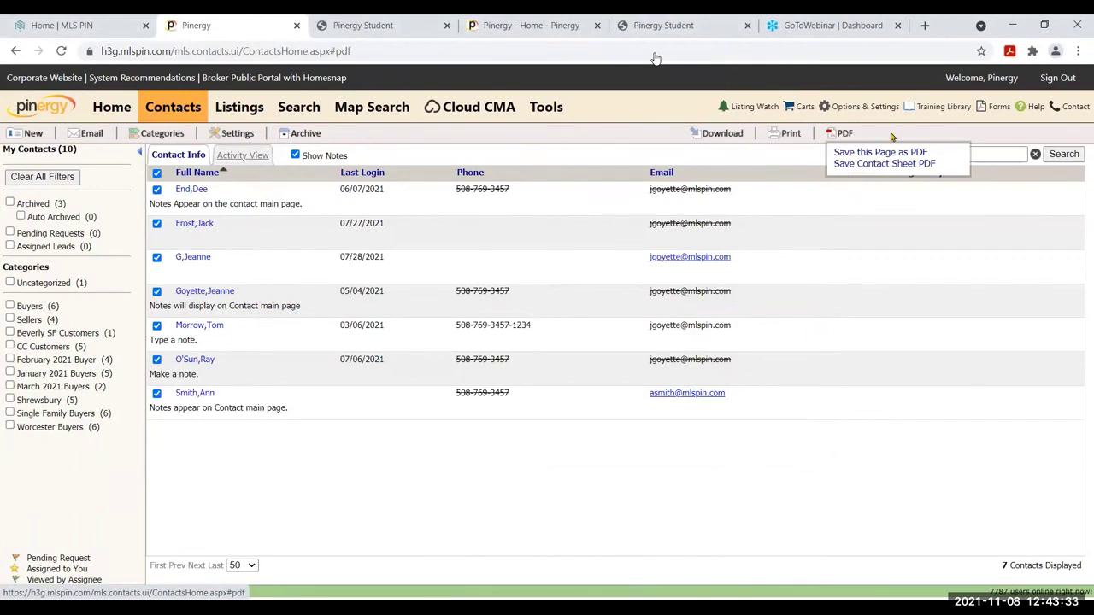
Close the PDF save options and go to the Tools page
left_click(839, 140)
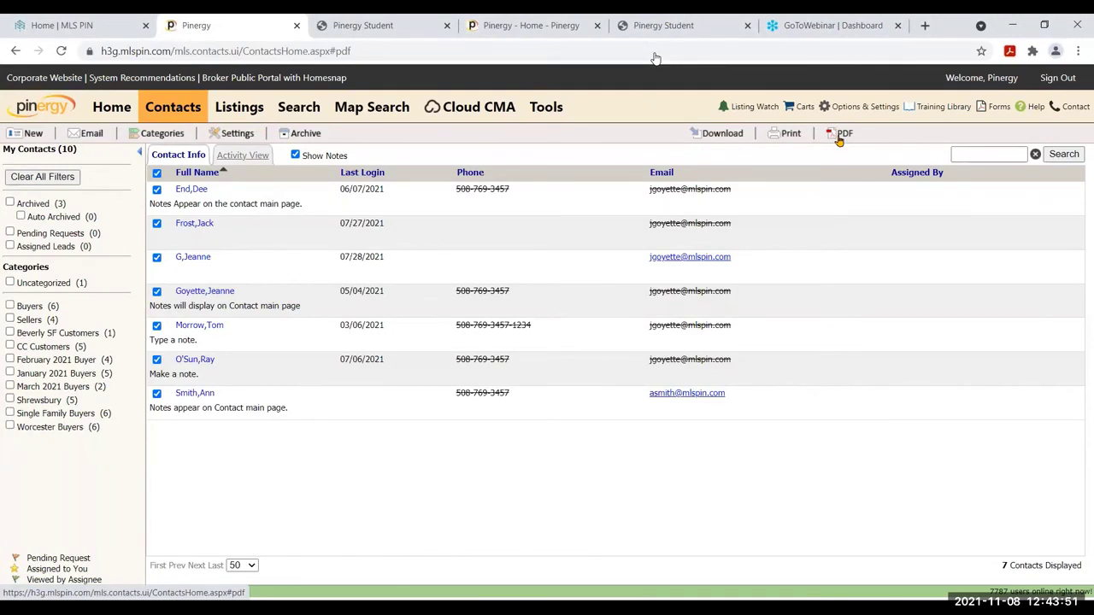
left_click(537, 118)
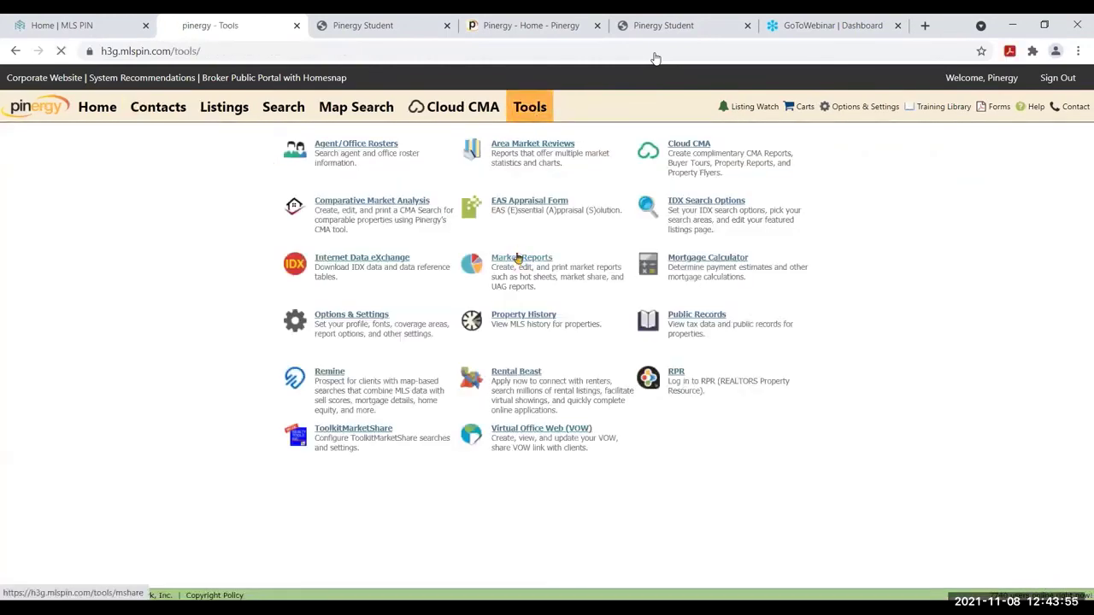
From Market Reports, start a new Hot Sheet and focus its Report Name box
left_click(517, 258)
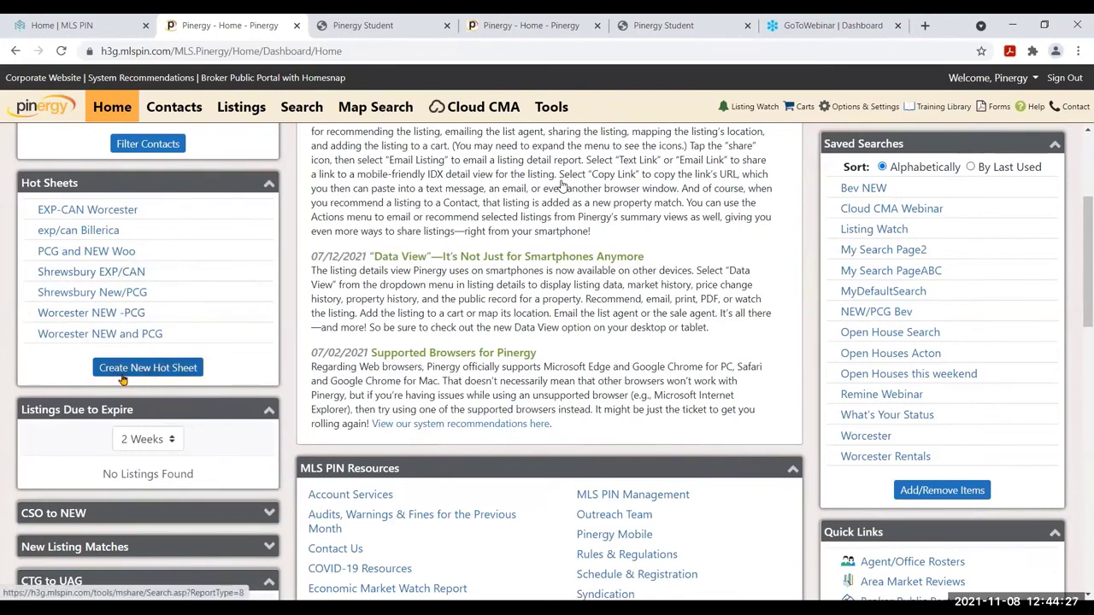
left_click(122, 376)
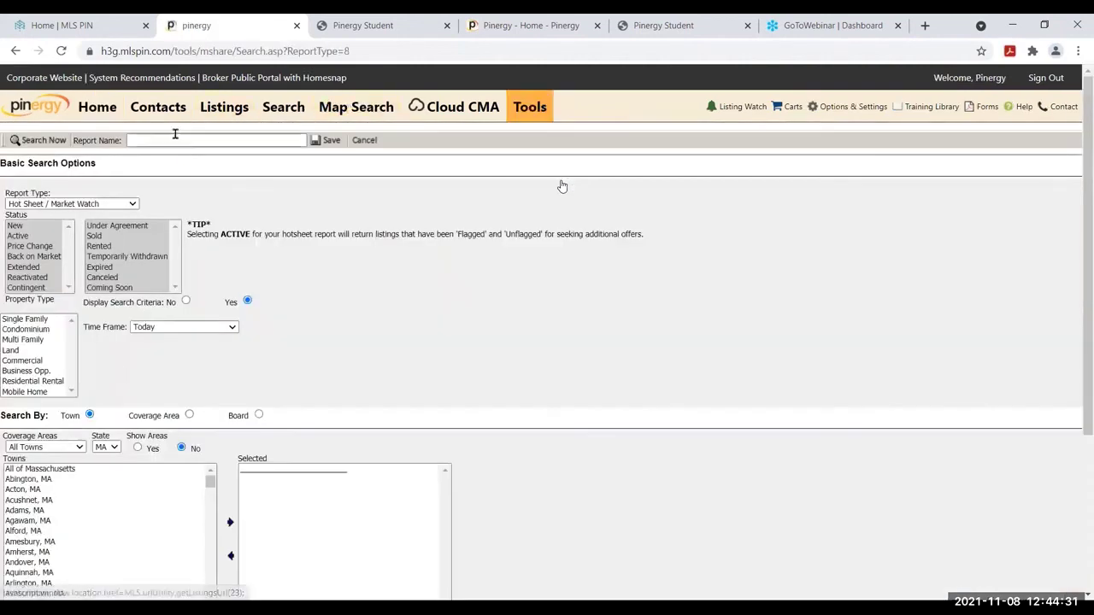
left_click(176, 139)
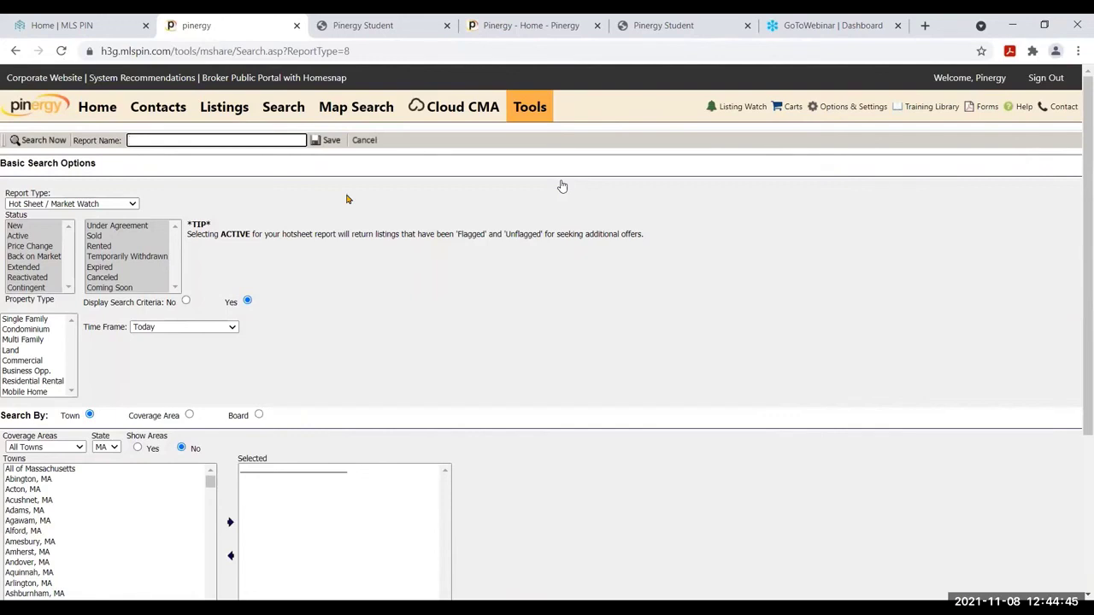
Name the hot sheet 'NEW/PCG Beverly' and set its status filter to New and Price Change
type("NEW/PCG Beverly")
left_click(42, 227)
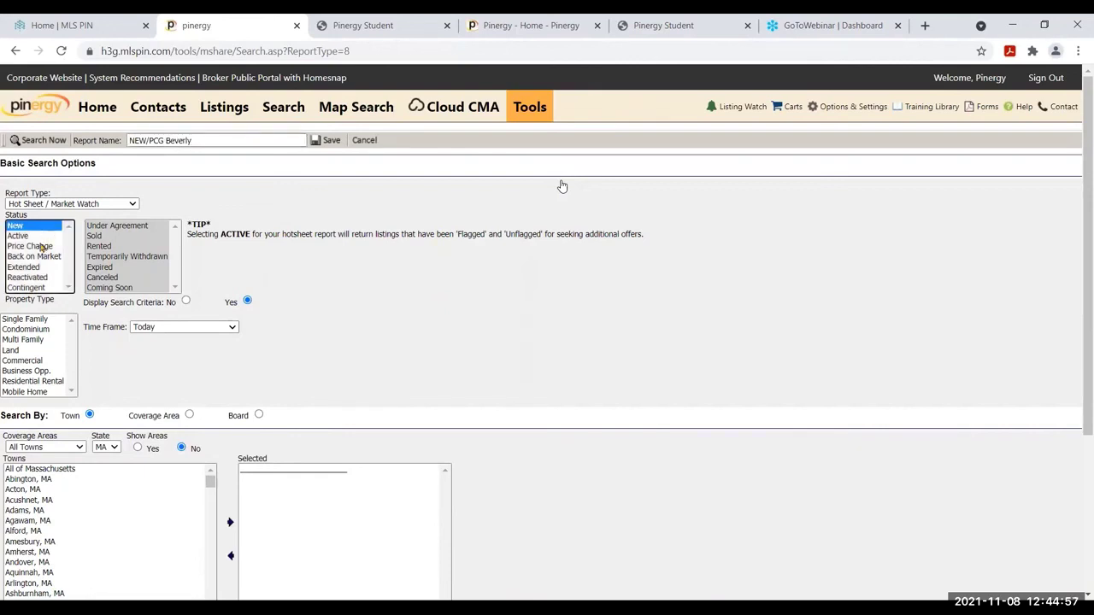
left_click(41, 246, "ctrl")
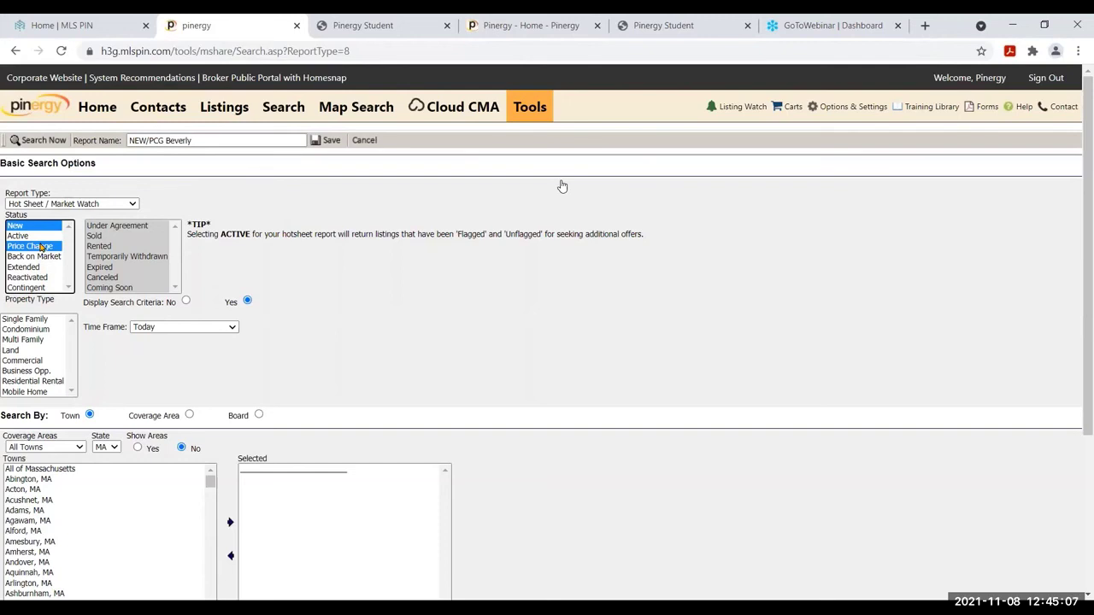
left_click(118, 228)
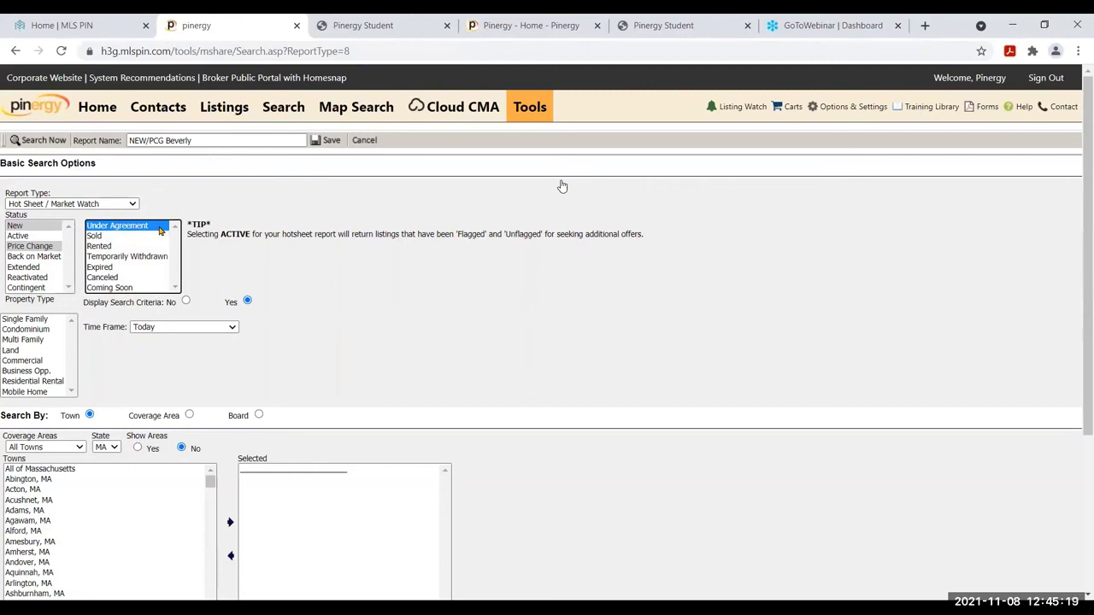
left_click(158, 228, "ctrl")
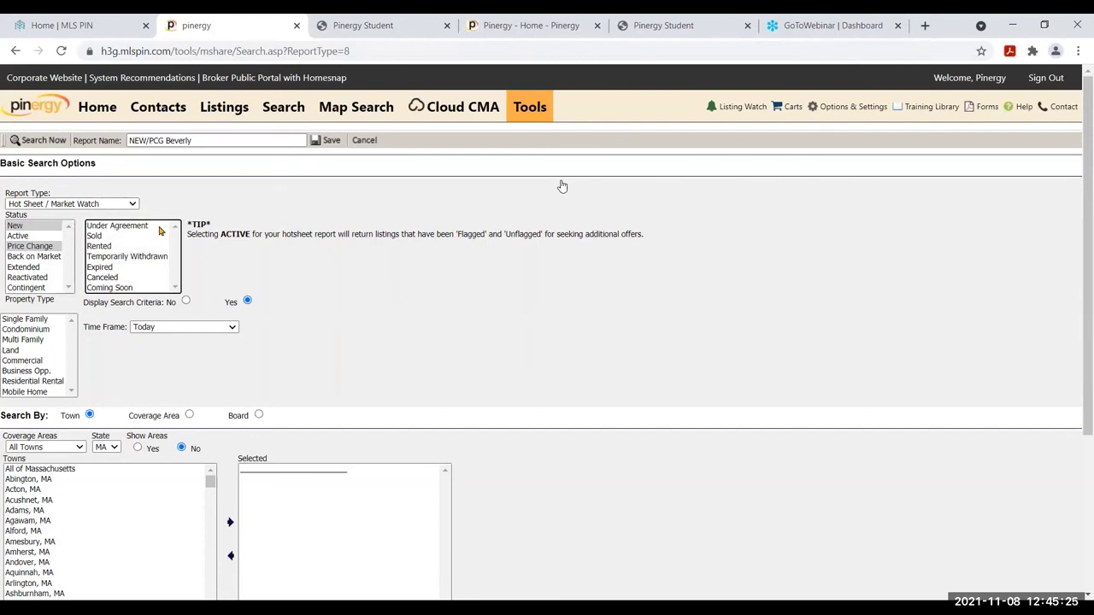
Limit the property types to Single Family and Condominium
left_click(34, 322)
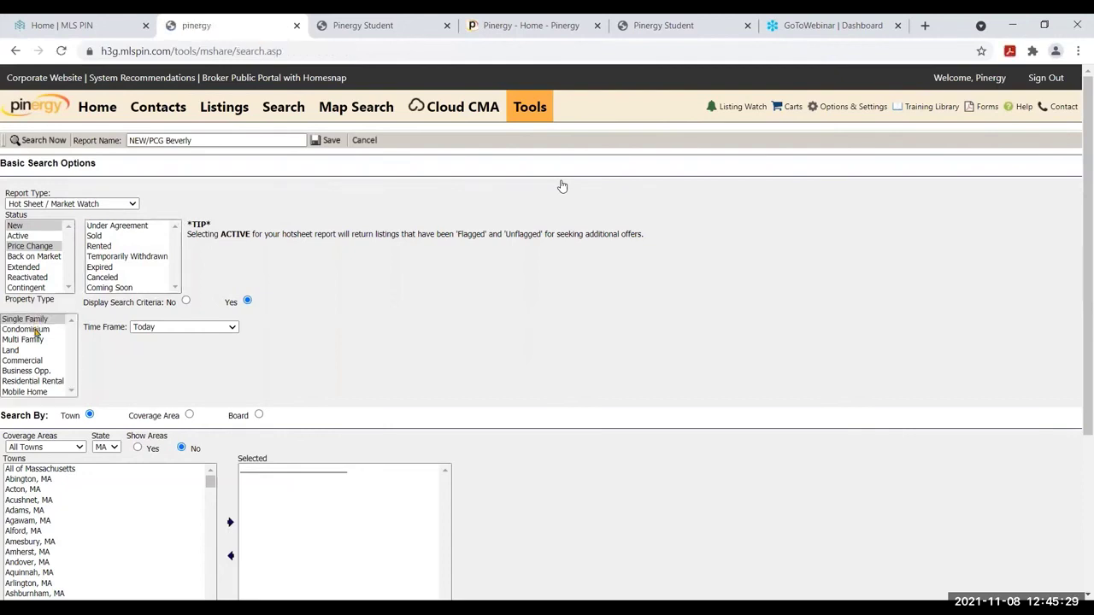
left_click(35, 330, "ctrl")
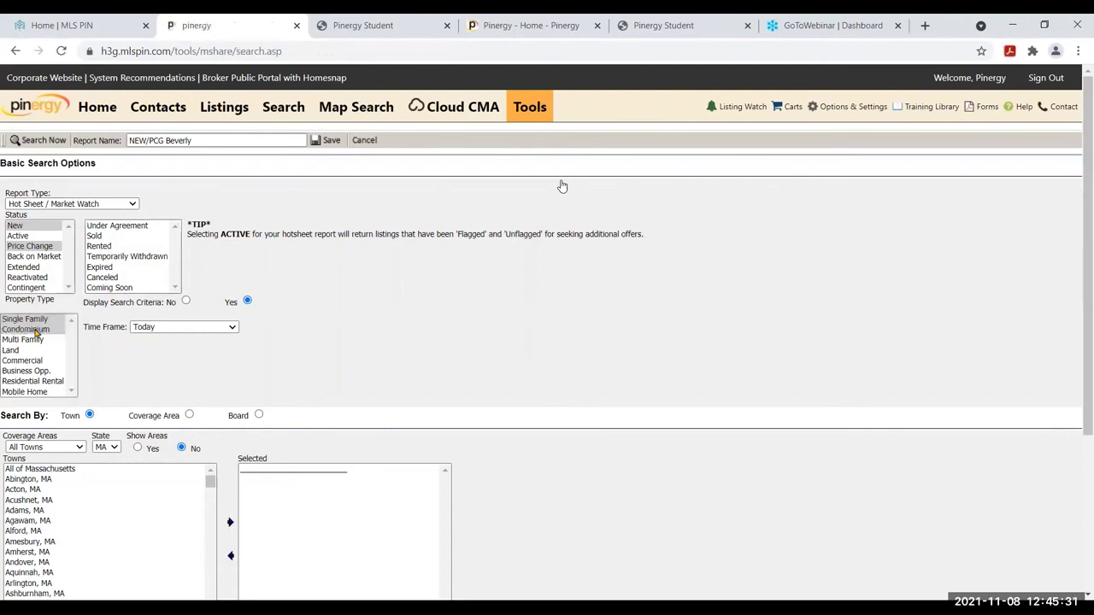
left_click(229, 329)
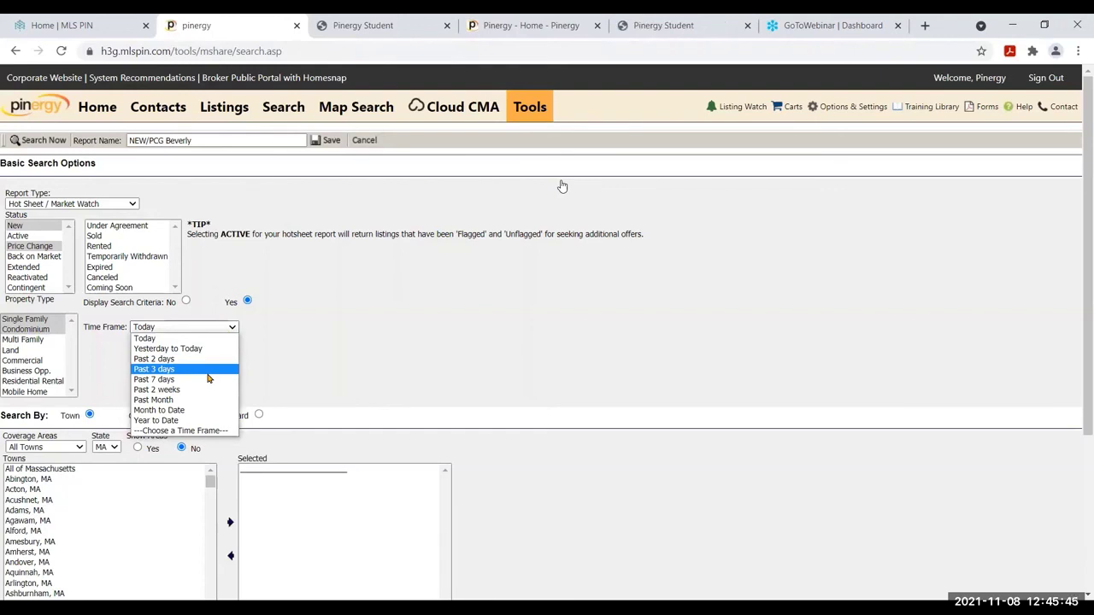
Set the time frame to Past 3 days and add Beverly, MA to the towns
left_click(206, 373)
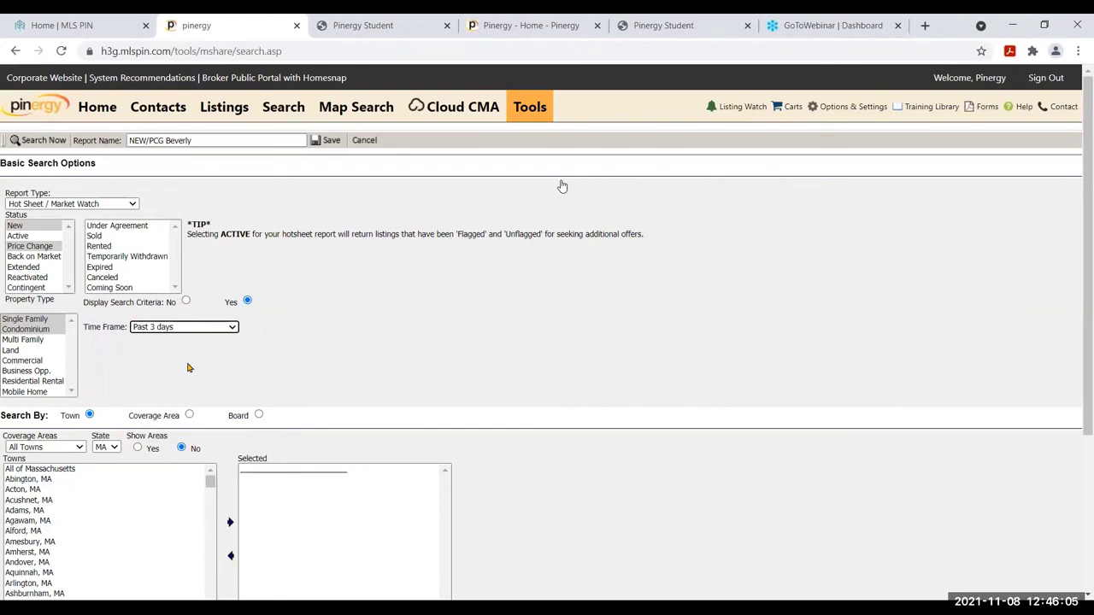
left_click(78, 500)
type("bev")
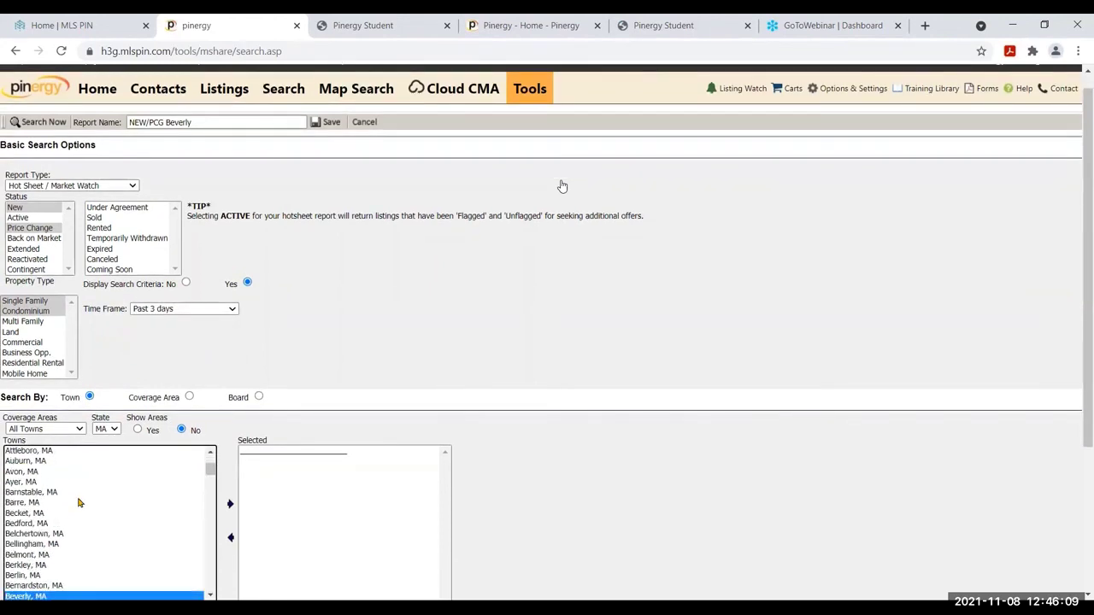
left_click(229, 505)
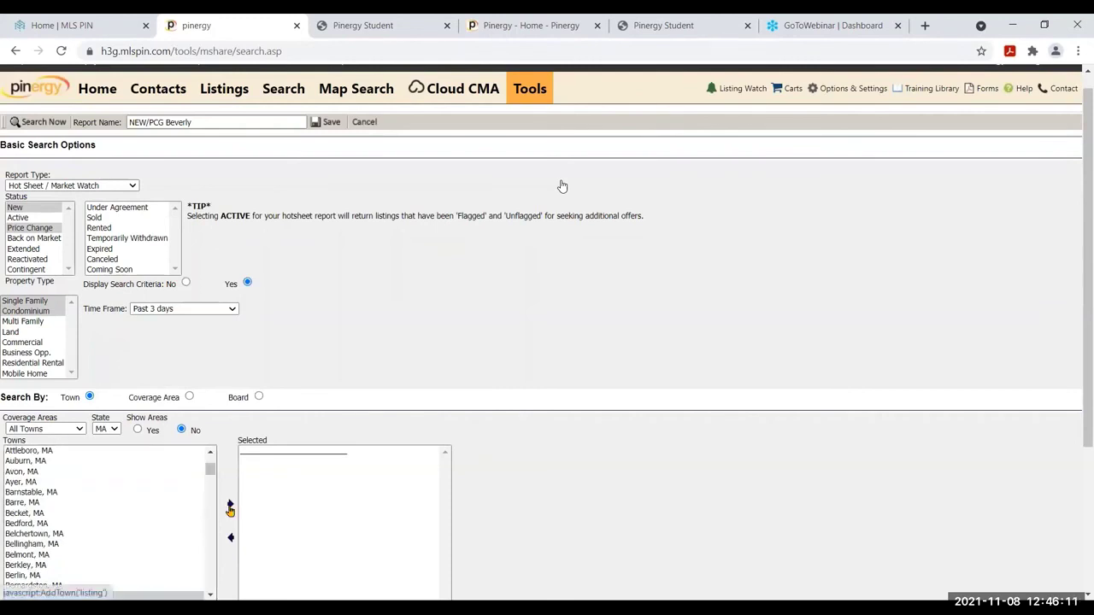
scroll(1087, 359, "up", 1)
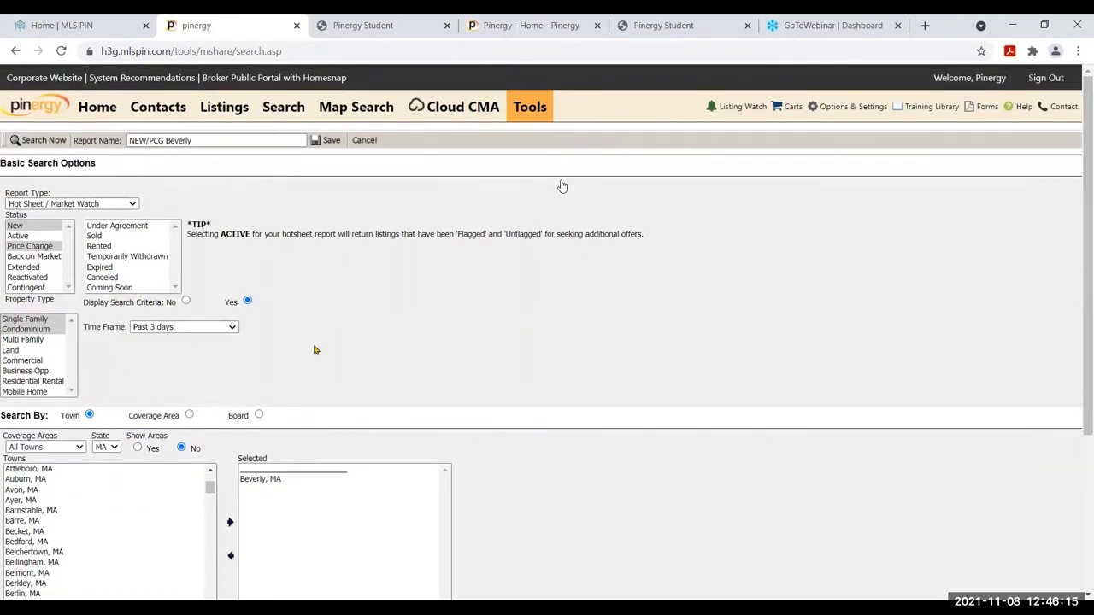
Keep Past 3 days, save the NEW/PCG Beverly hot sheet, and return to the home dashboard
left_click(213, 328)
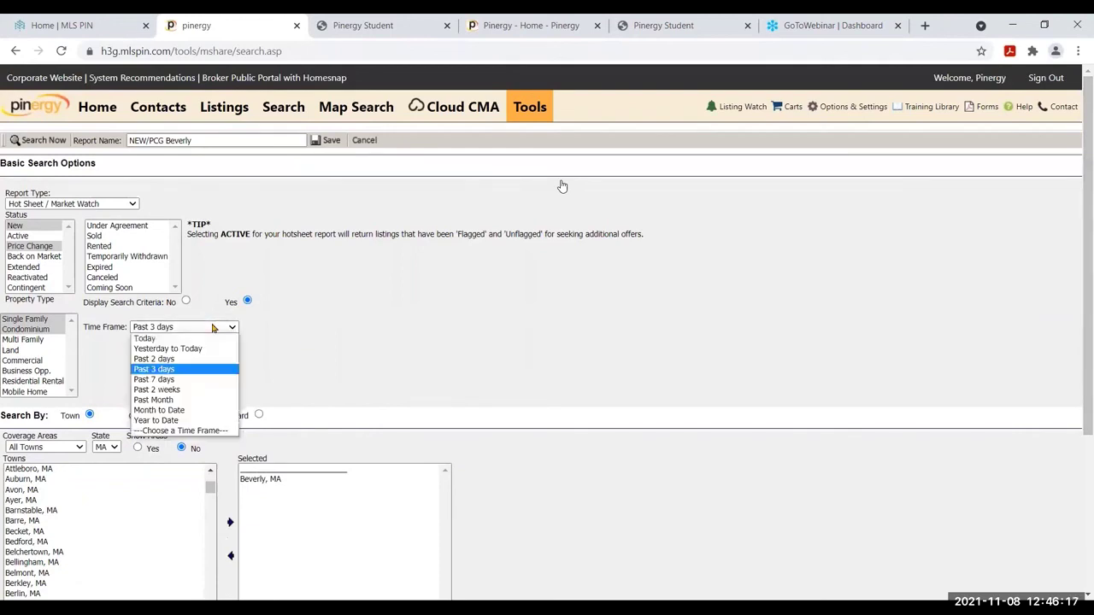
left_click(199, 375)
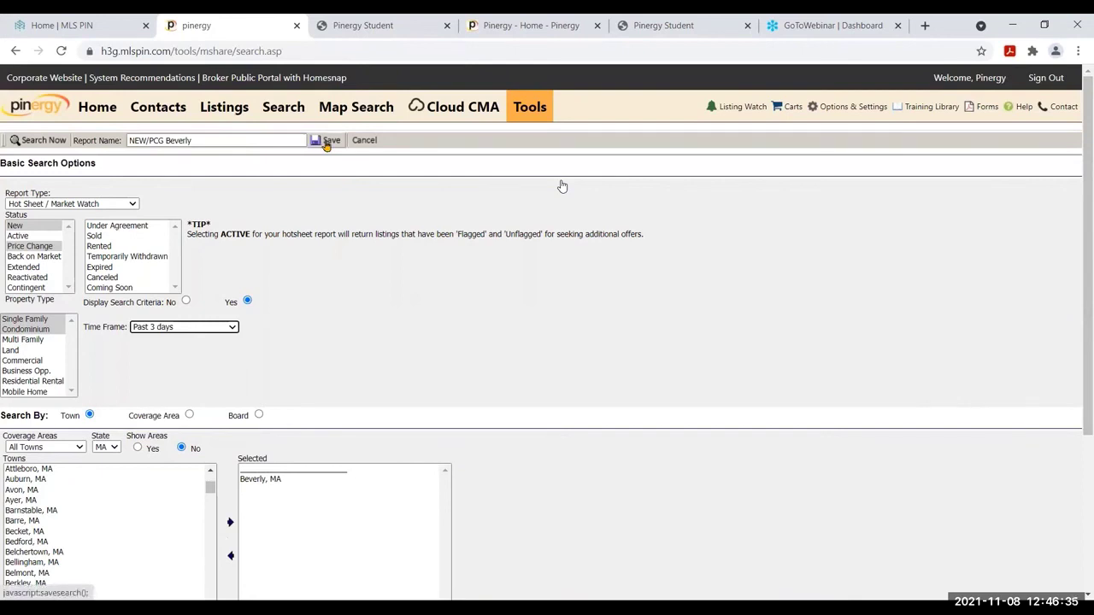
left_click(326, 143)
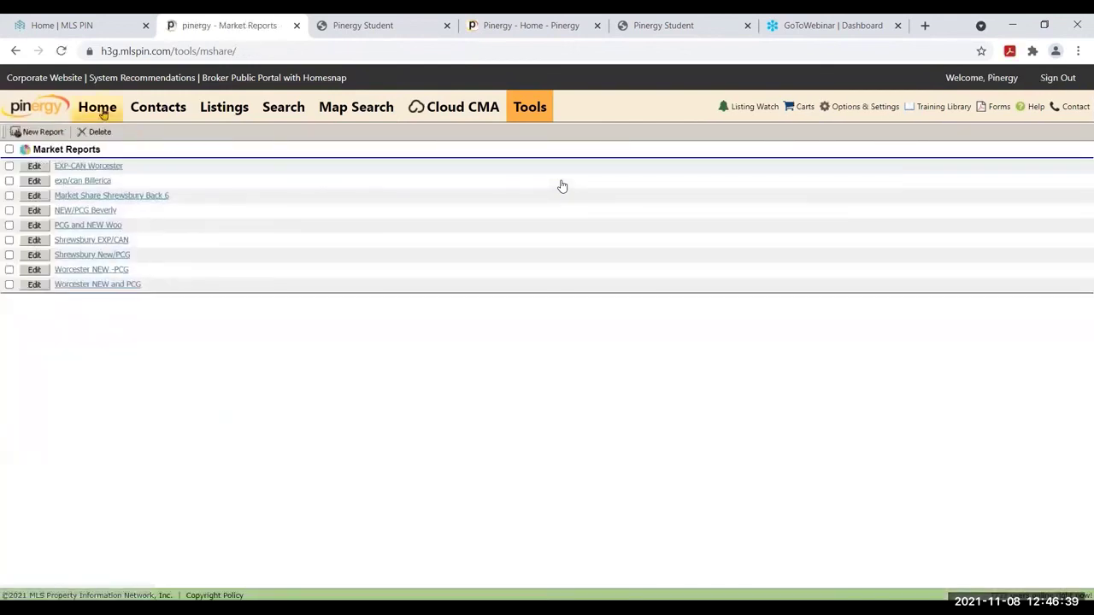
left_click(101, 111)
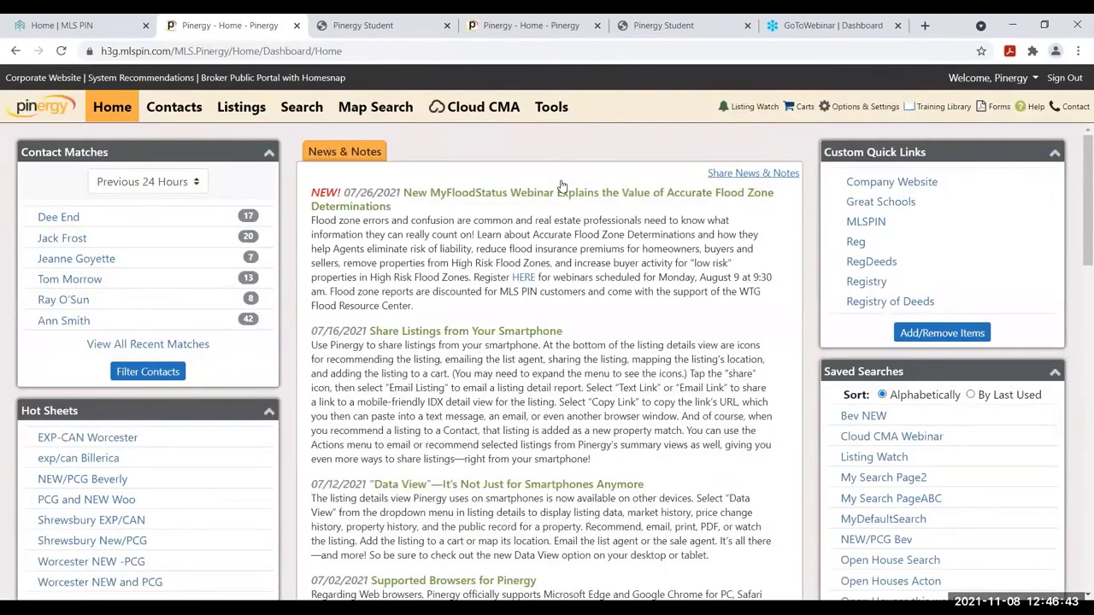
Move the Hot Sheets panel above Contact Matches, then view the NEW/PCG Beverly hot sheet results
left_click_drag(218, 418, 214, 152)
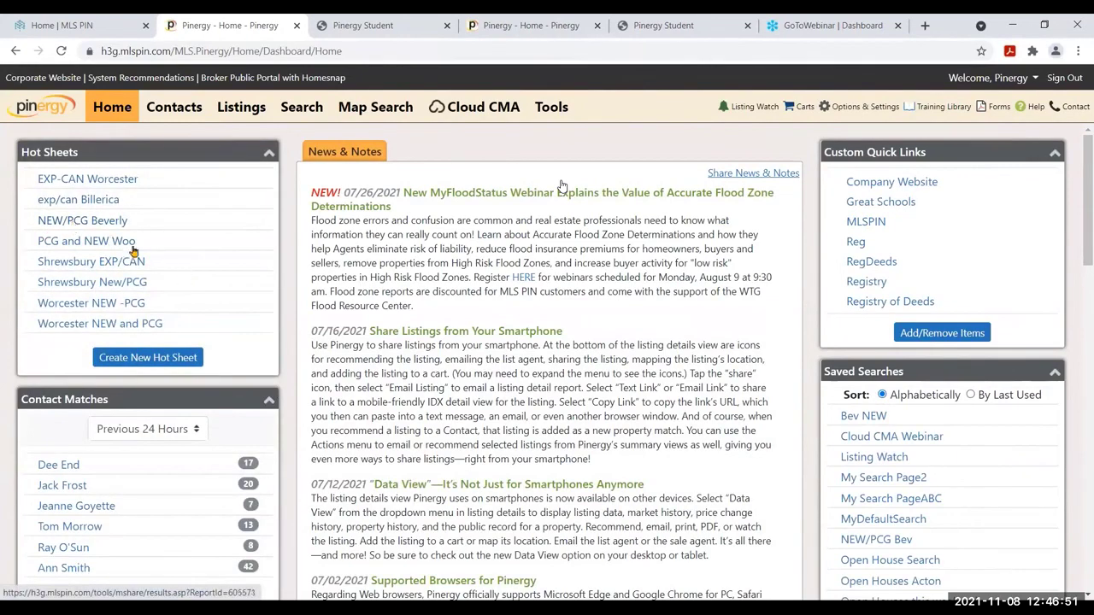
left_click(71, 226)
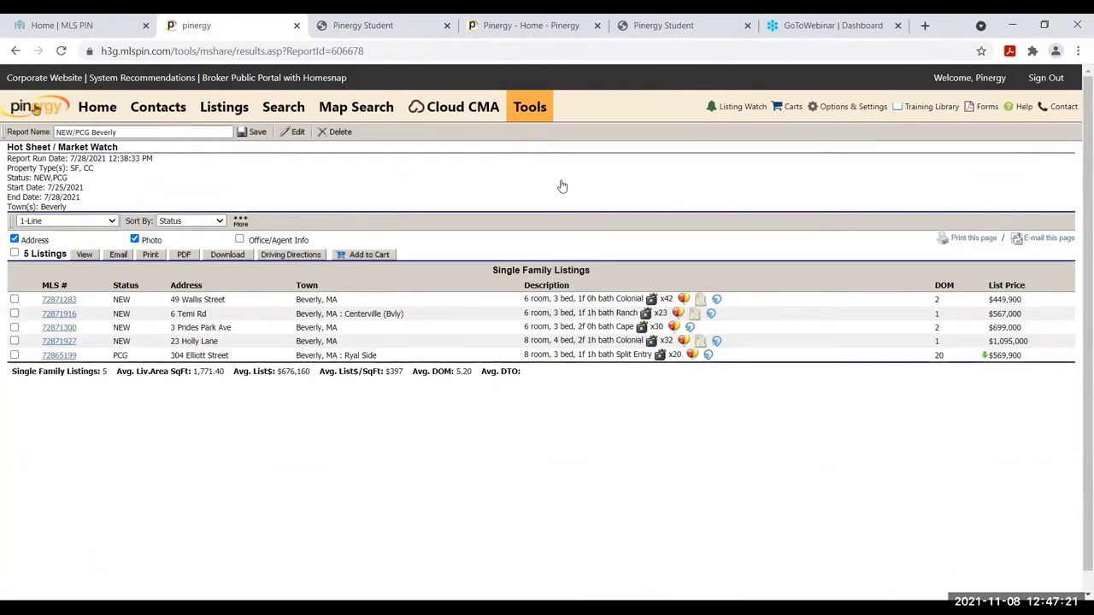
left_click(90, 110)
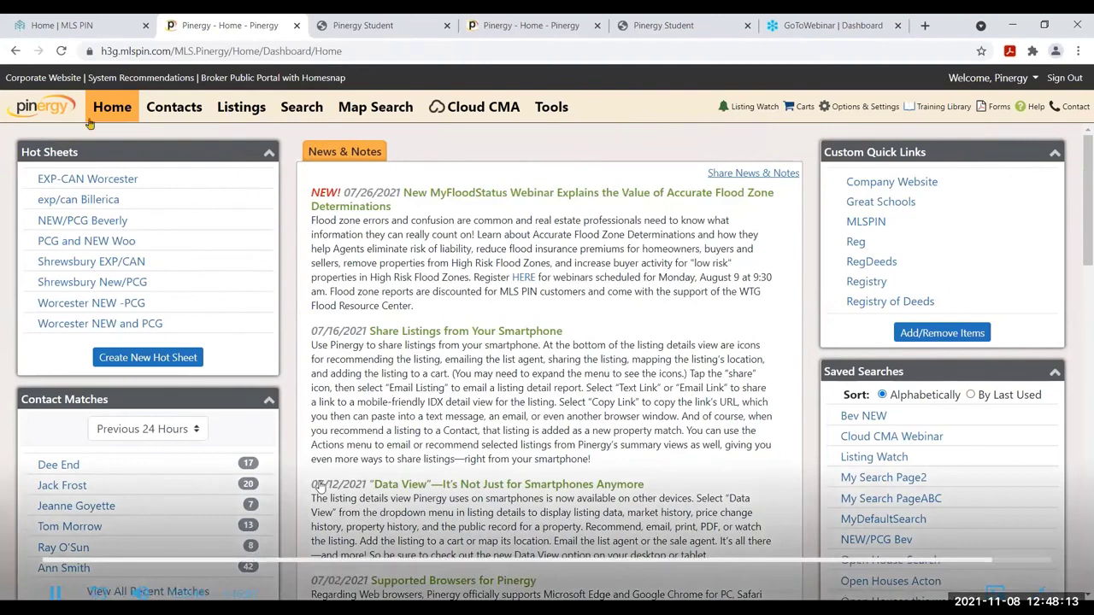
Start a new hot sheet named 'EXP/CAN/Nrelisted Worcester' for Single Family, Year to Date
left_click(135, 364)
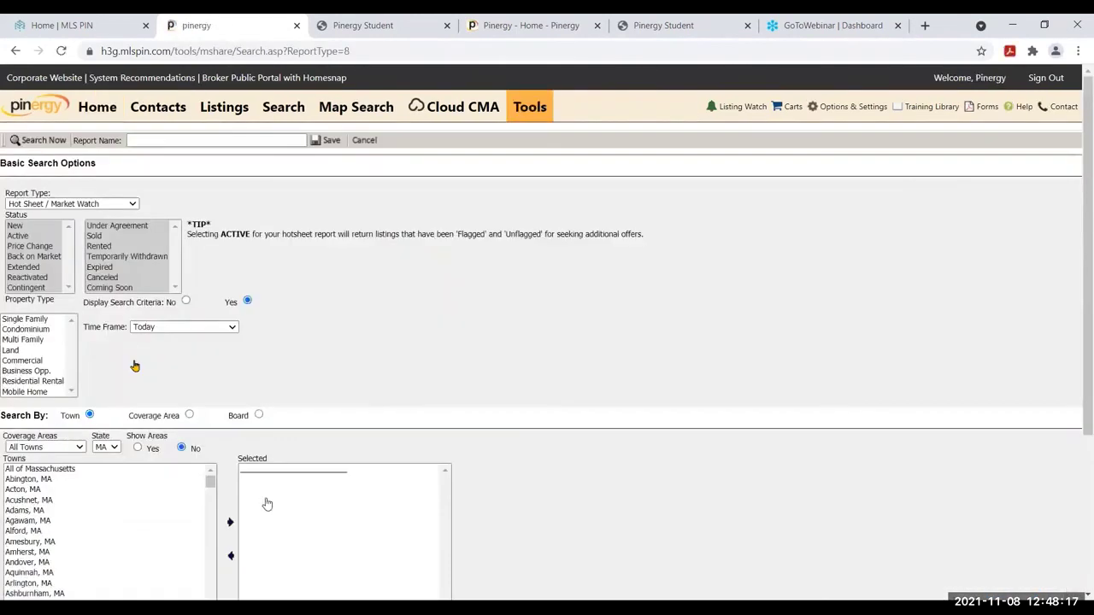
left_click(95, 109)
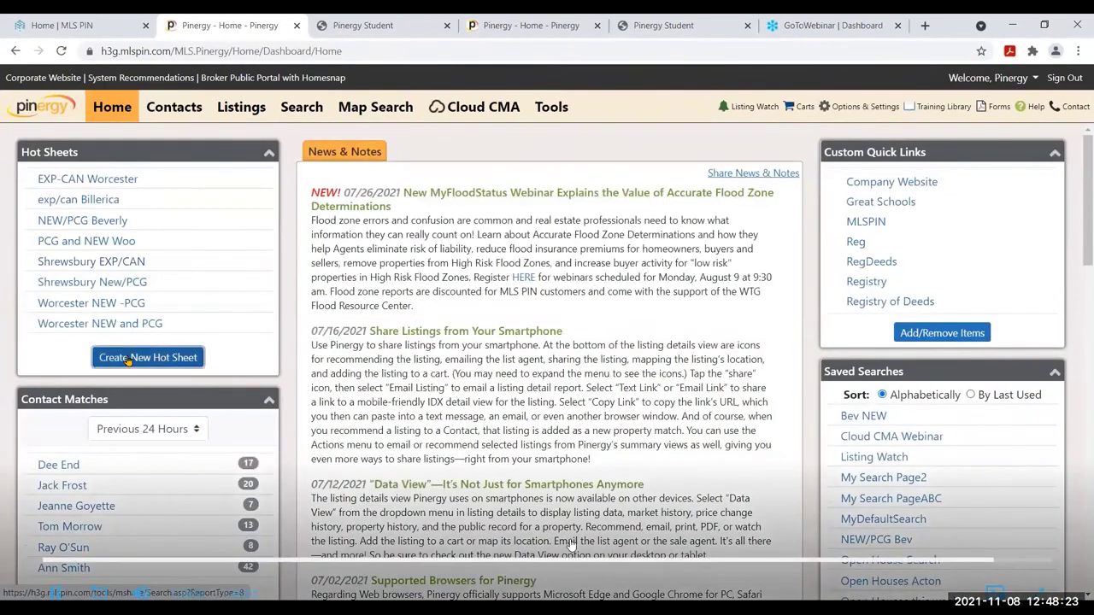
left_click(128, 359)
type("EXP/CAN/")
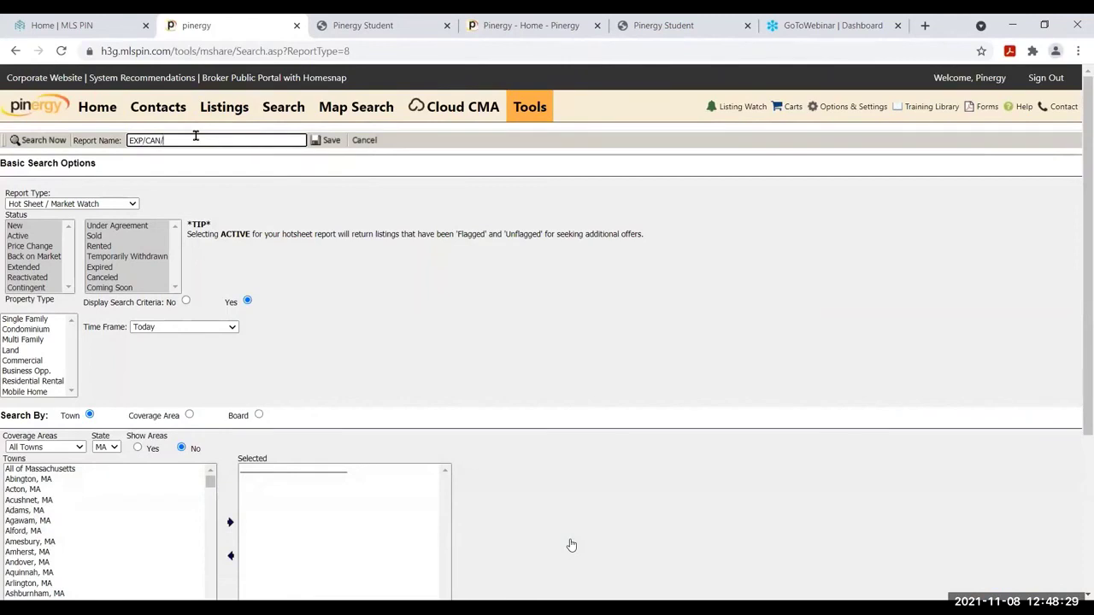
type("Nrelisted")
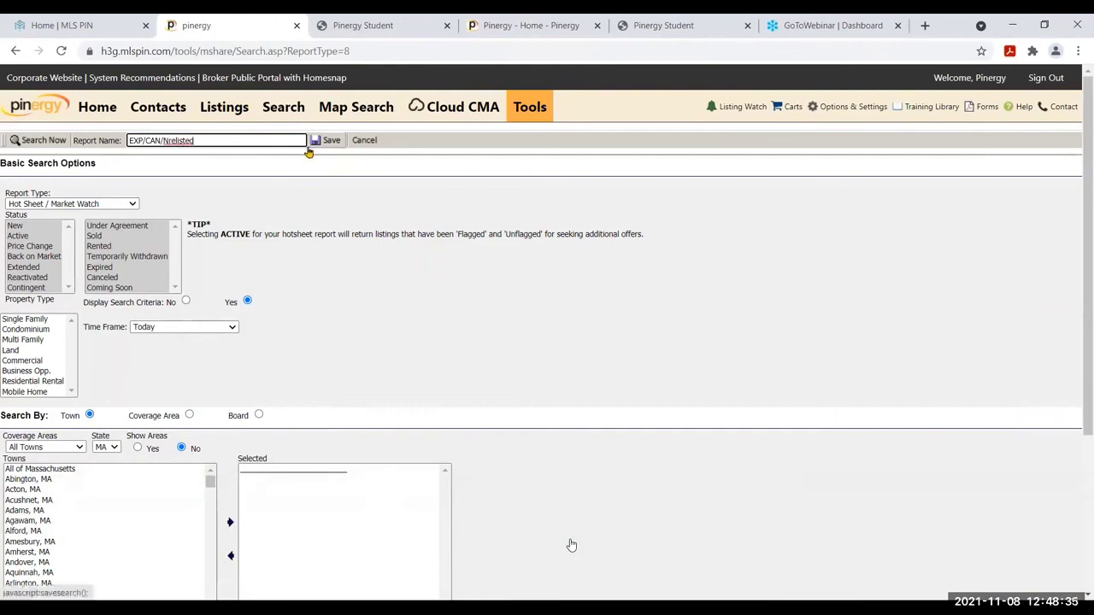
type(" Worcester")
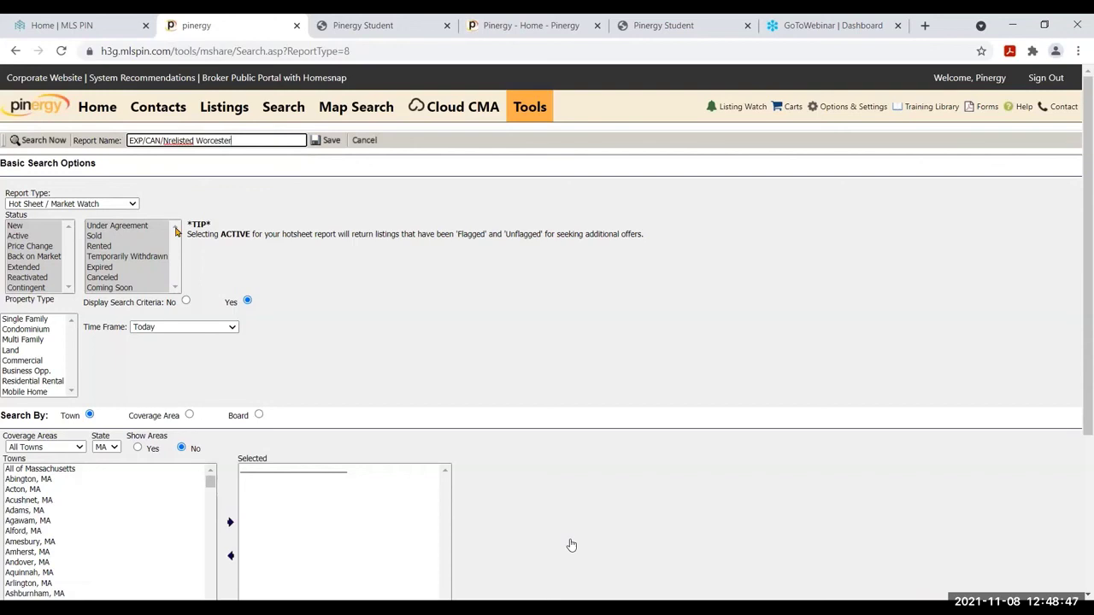
left_click(34, 321)
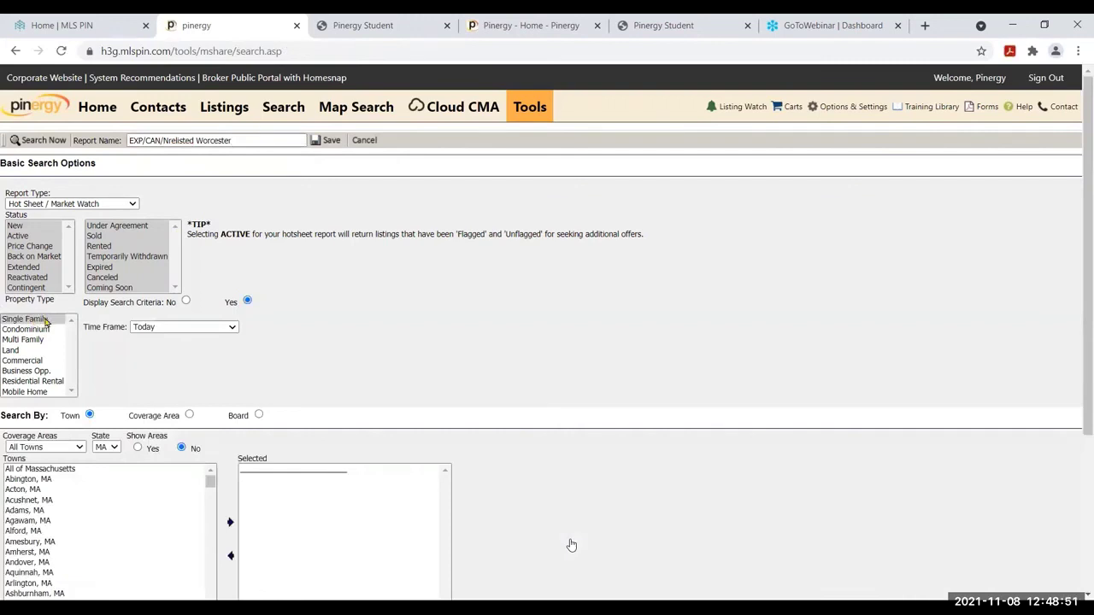
left_click(206, 331)
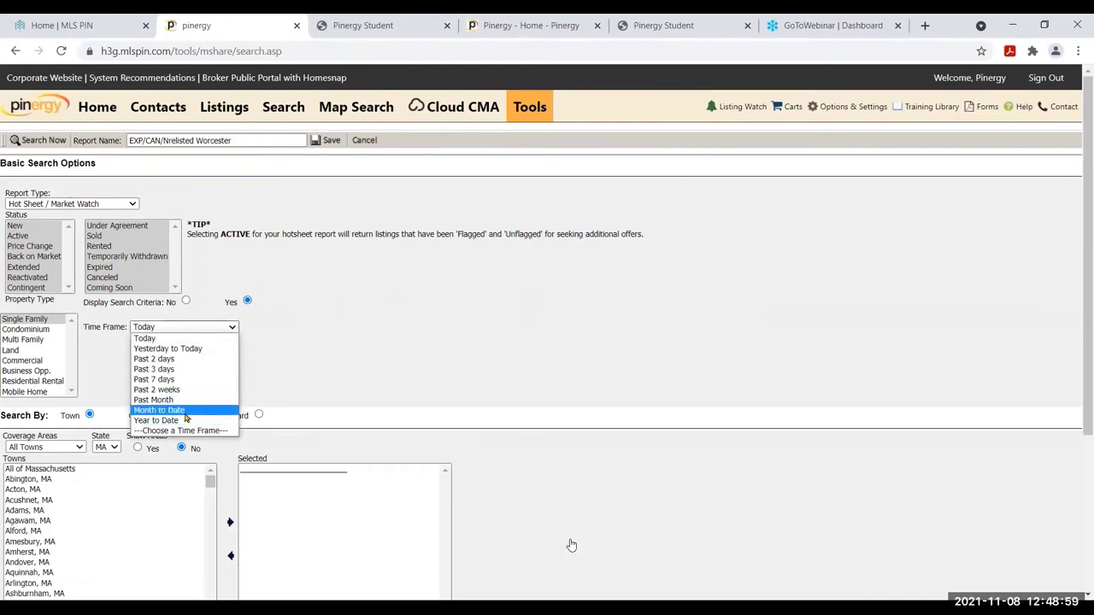
left_click(185, 422)
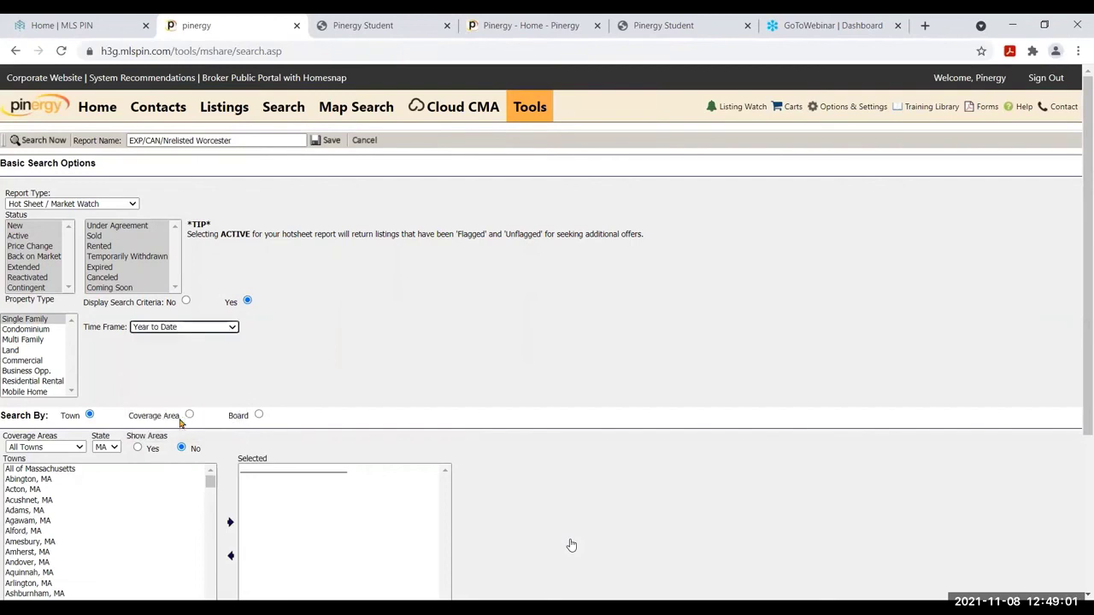
Add Worcester, MA as the town, save the hot sheet, and open its results from Home
left_click(134, 515)
type("worcester")
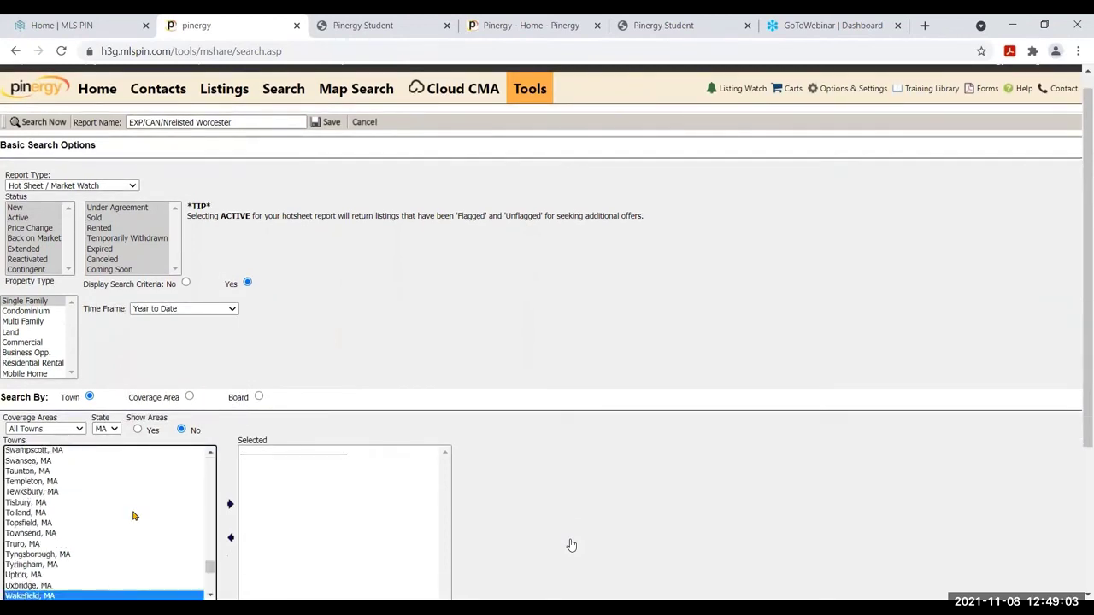
left_click(229, 506)
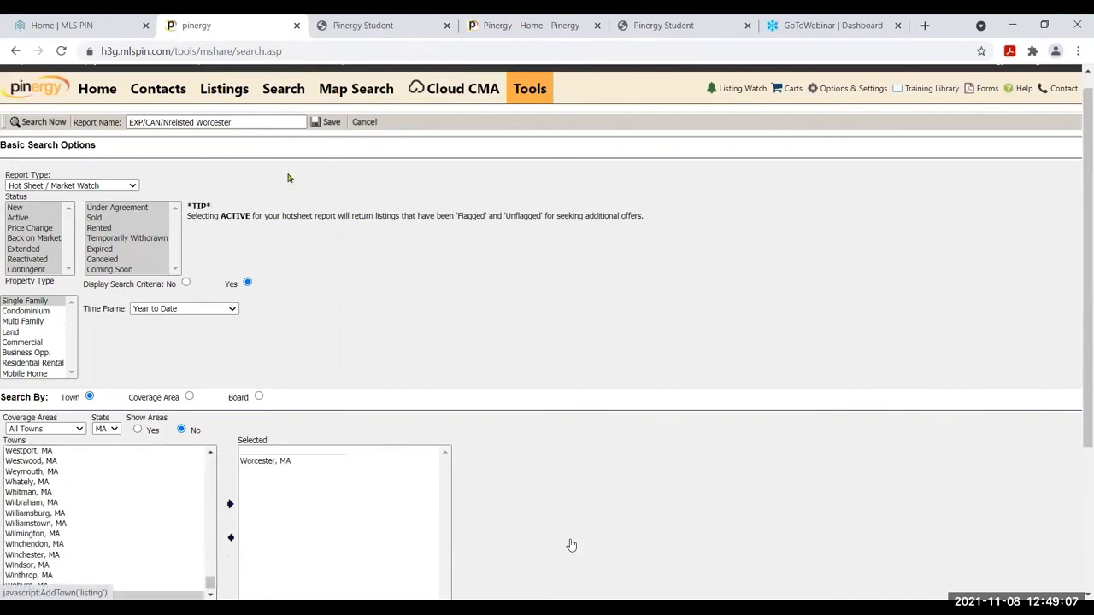
left_click(326, 124)
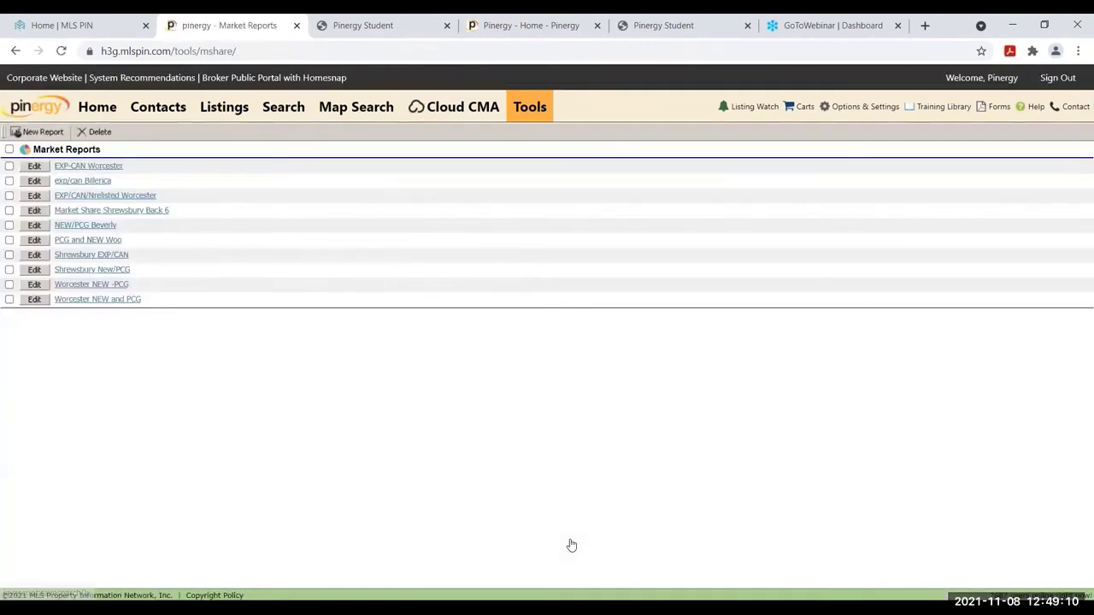
left_click(96, 106)
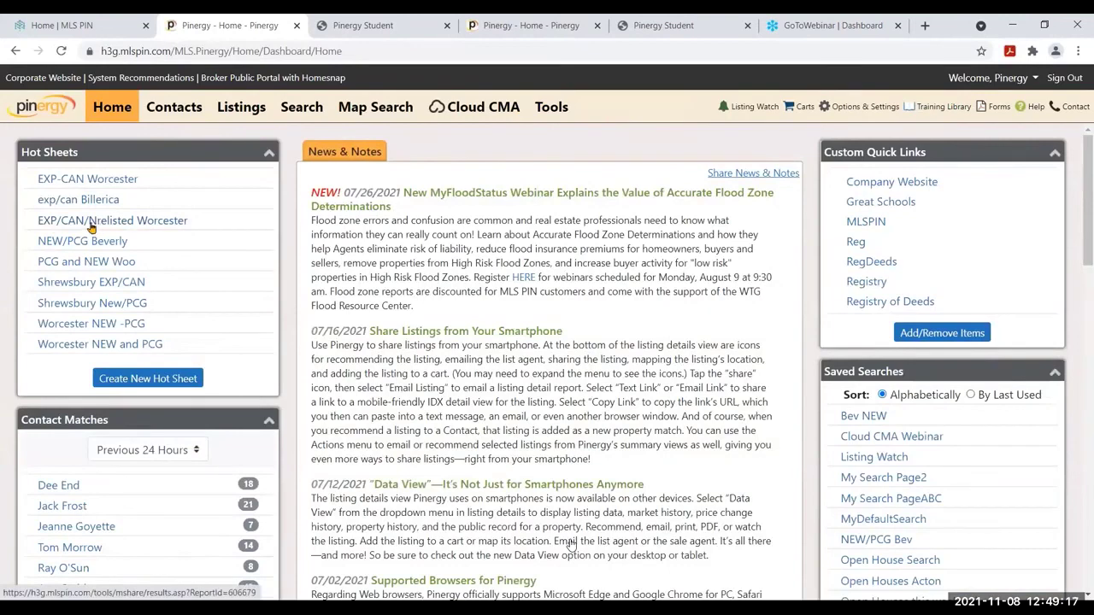
left_click(92, 221)
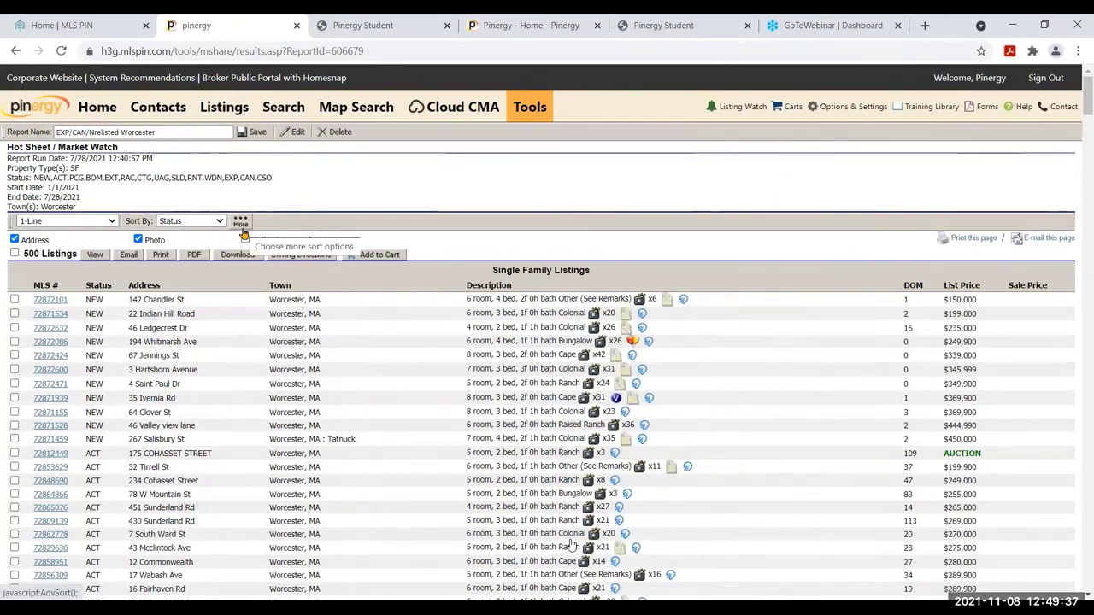
Custom-sort the Worcester results by Street Name, then Street No, then Street Num
left_click(241, 224)
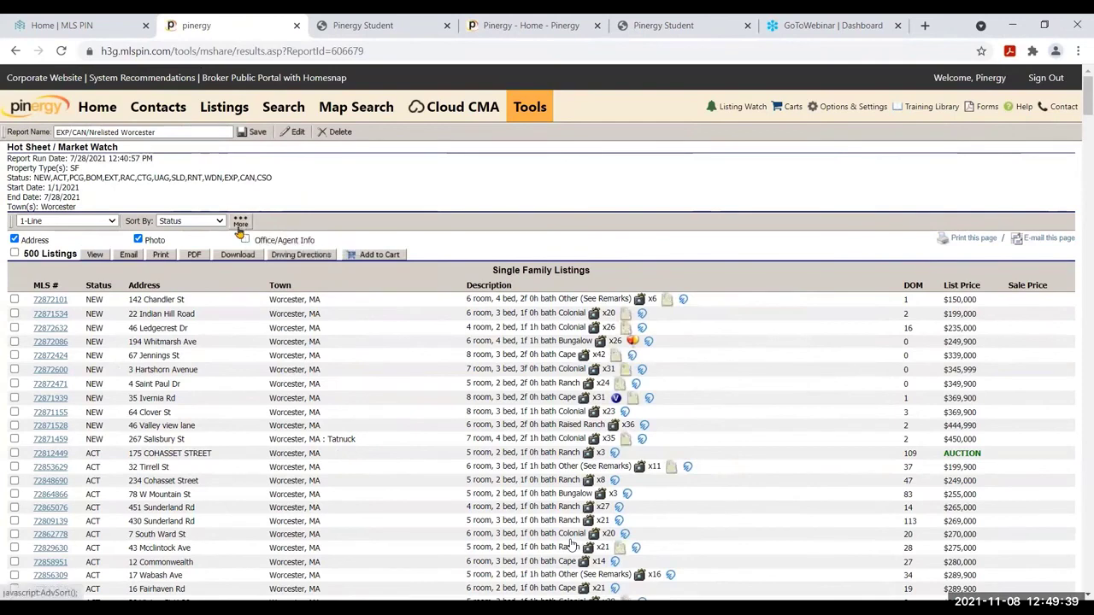
left_click(481, 284)
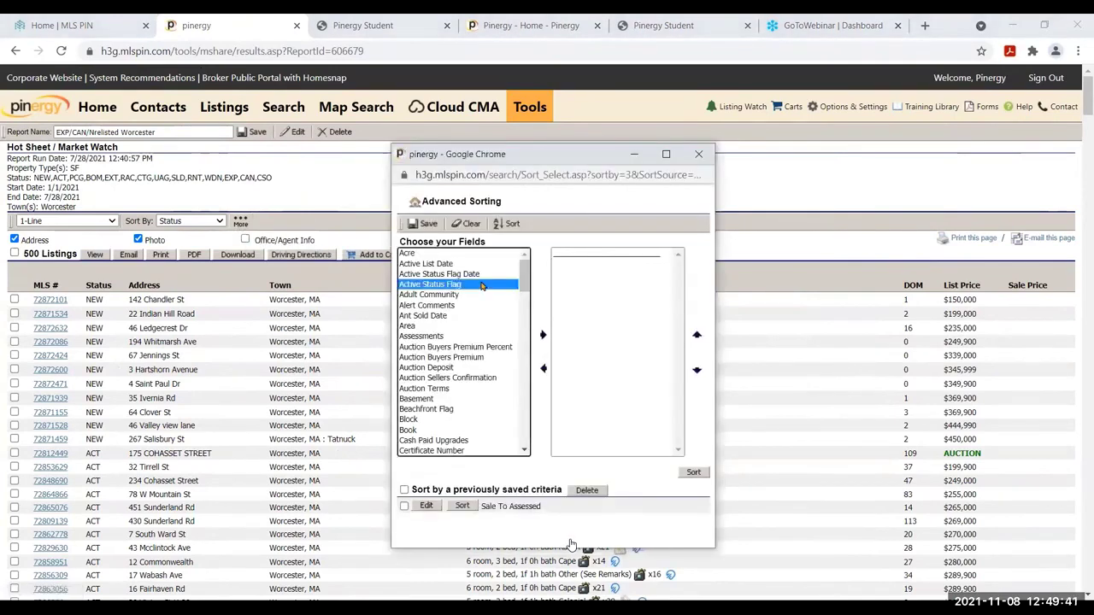
type("str")
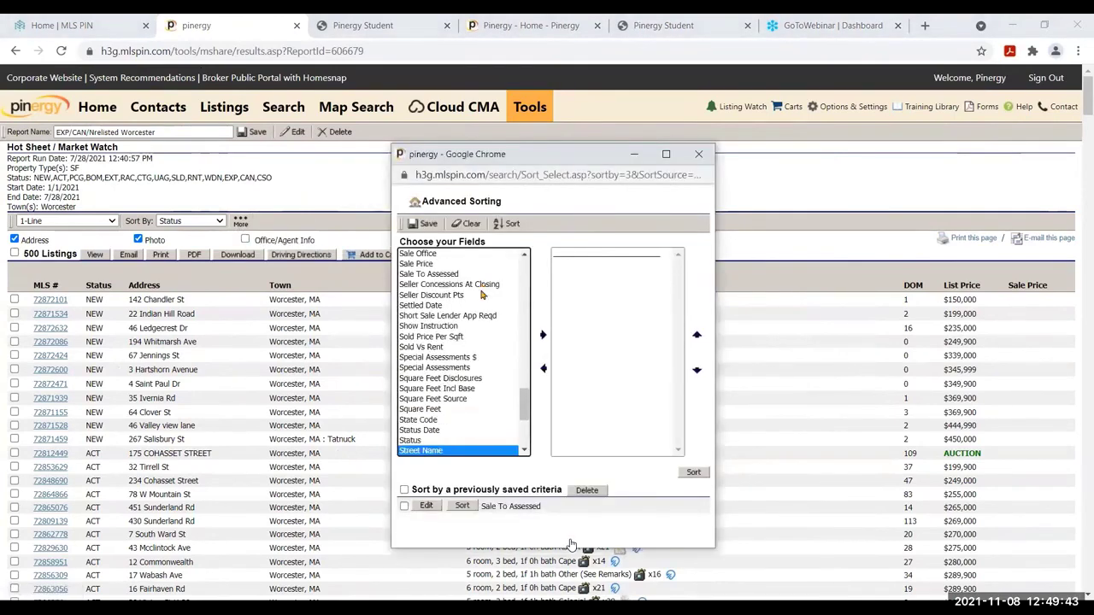
left_click(542, 335)
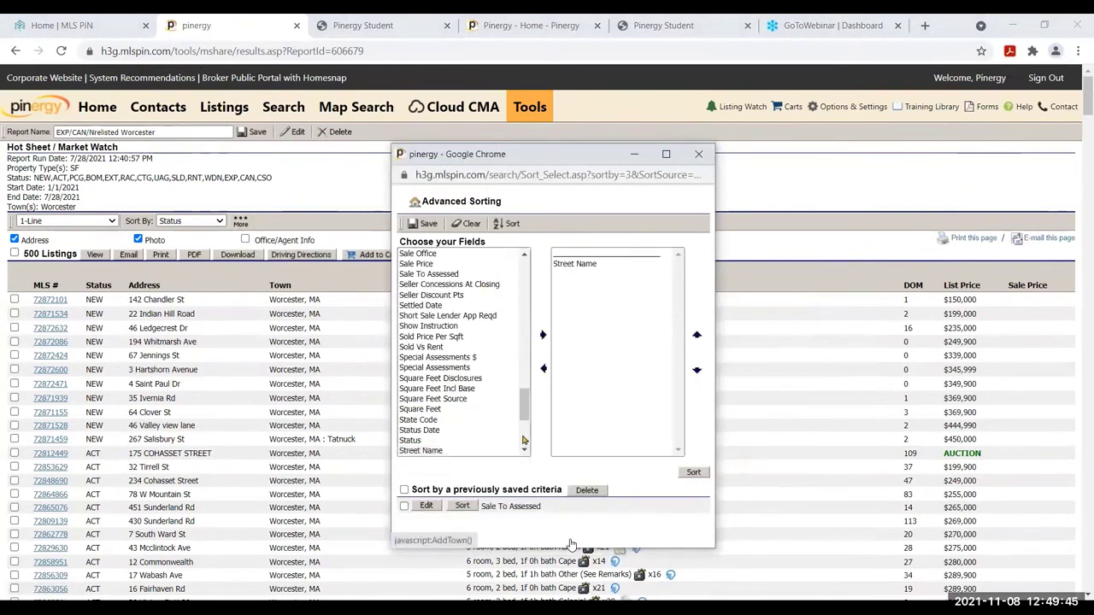
scroll(523, 451, "down", 1)
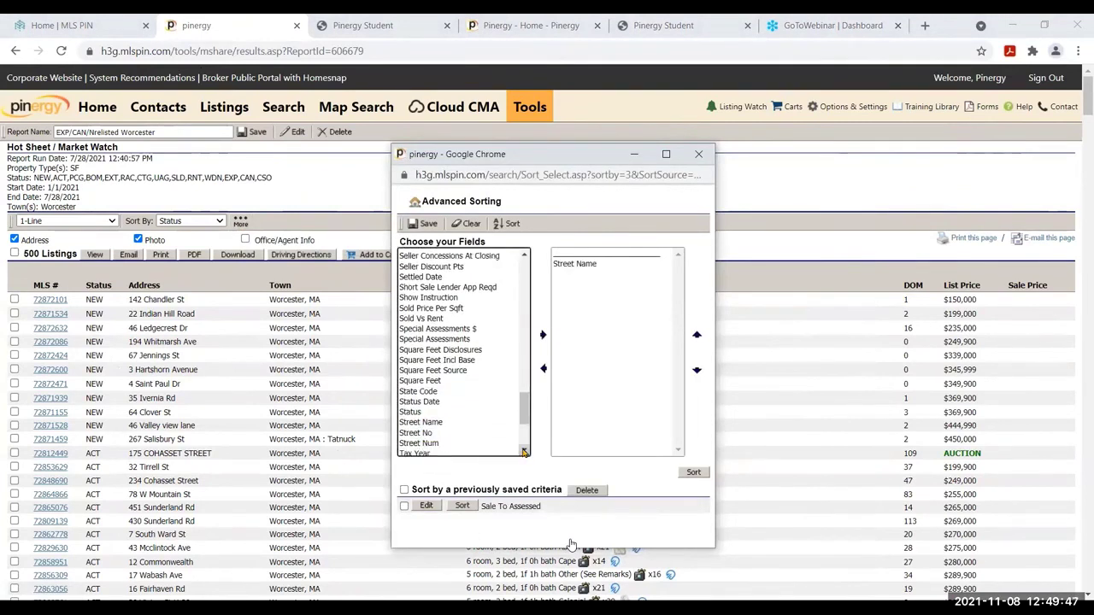
double_click(457, 434)
double_click(435, 444)
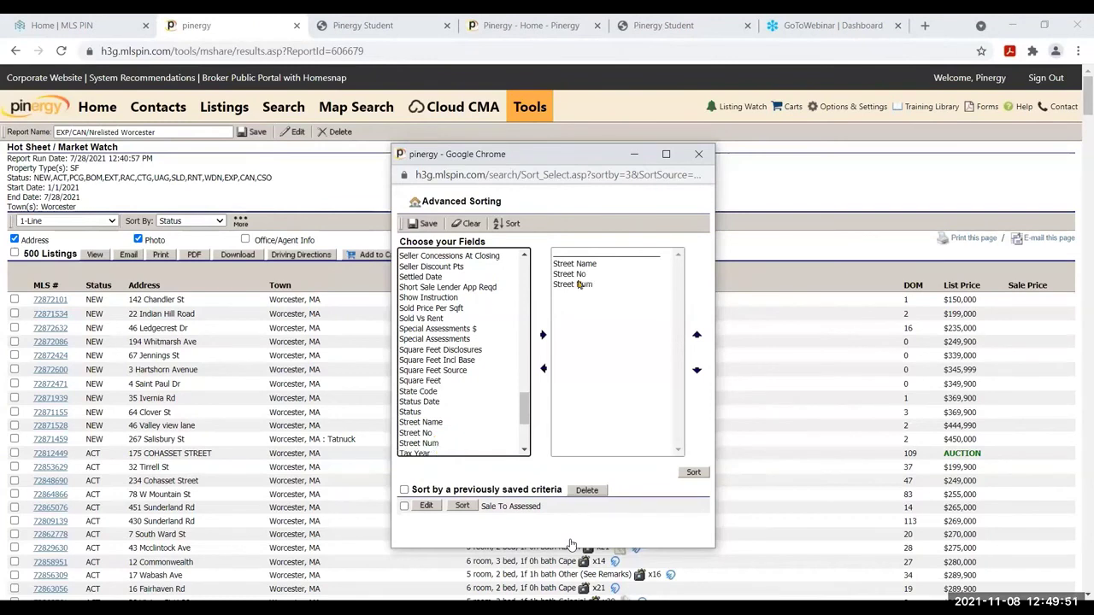
left_click(693, 473)
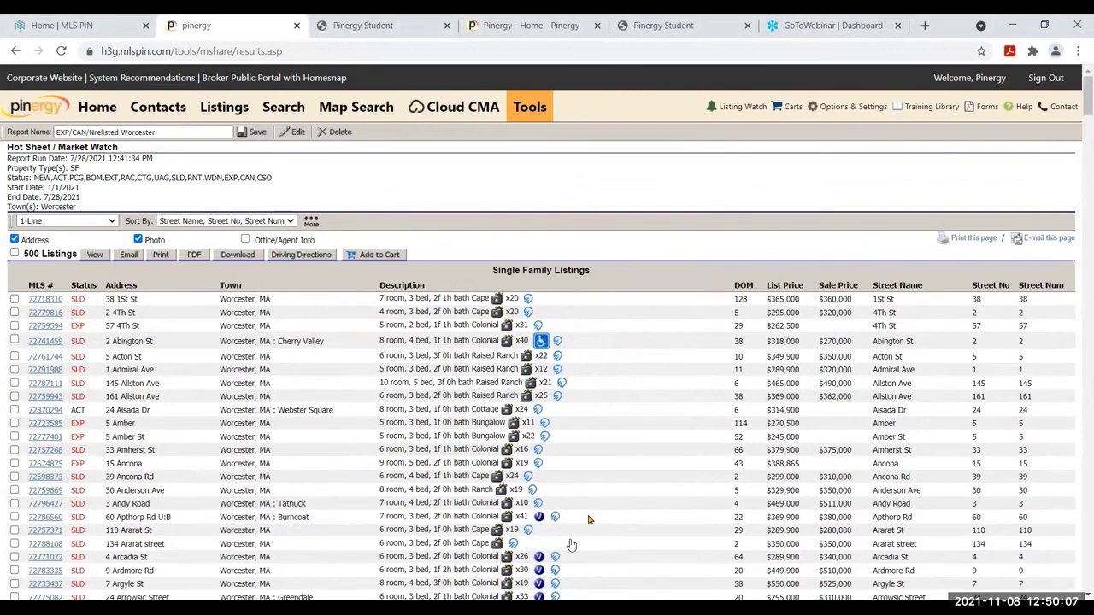
scroll(588, 520, "down", 3)
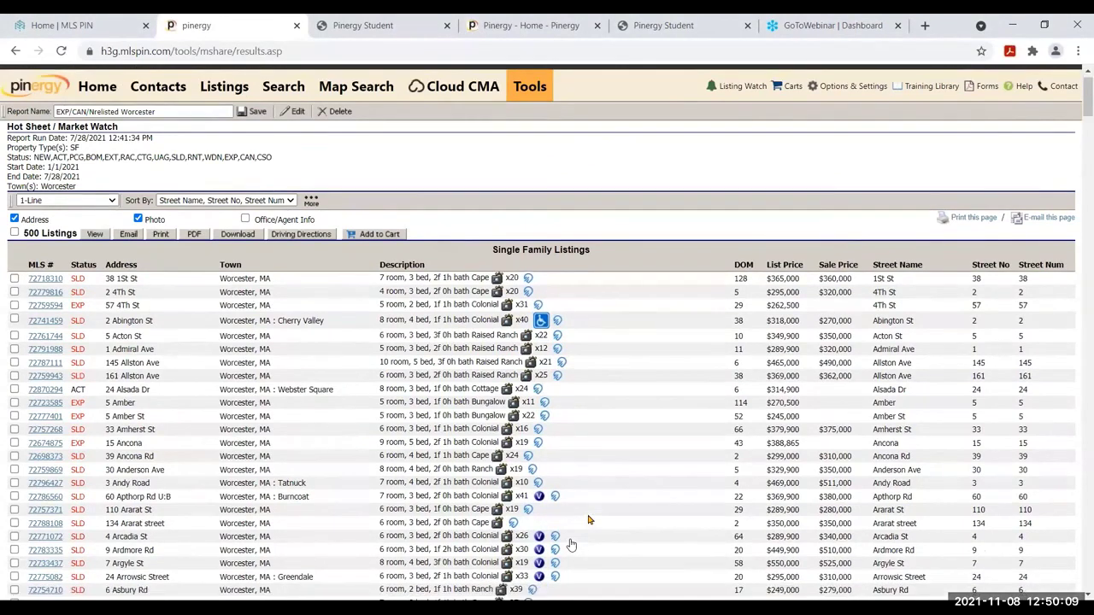
scroll(588, 520, "down", 3)
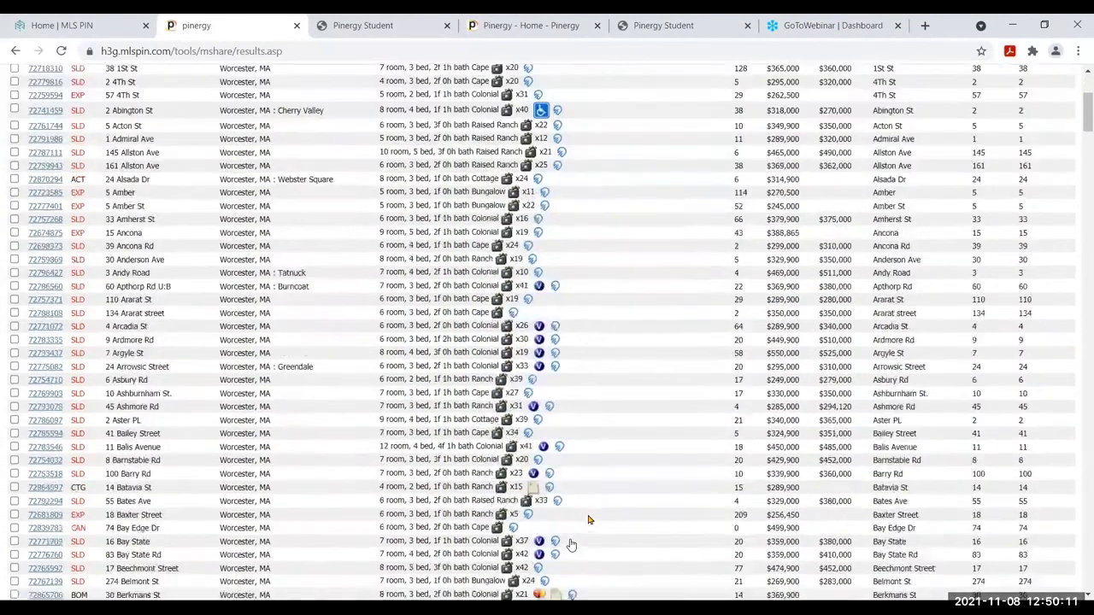
scroll(588, 519, "down", 3)
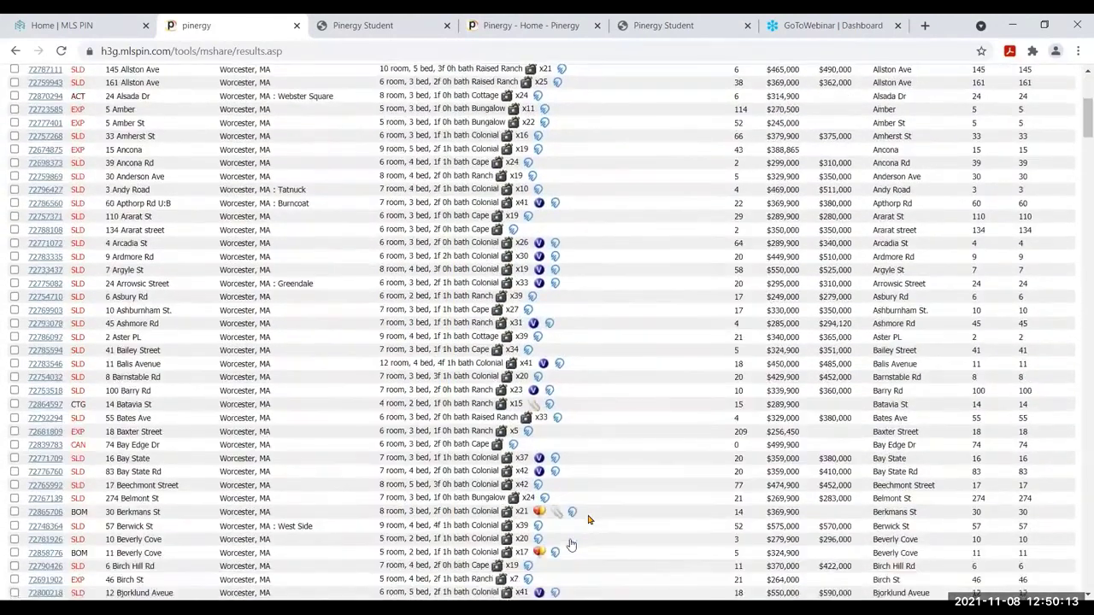
scroll(588, 519, "down", 3)
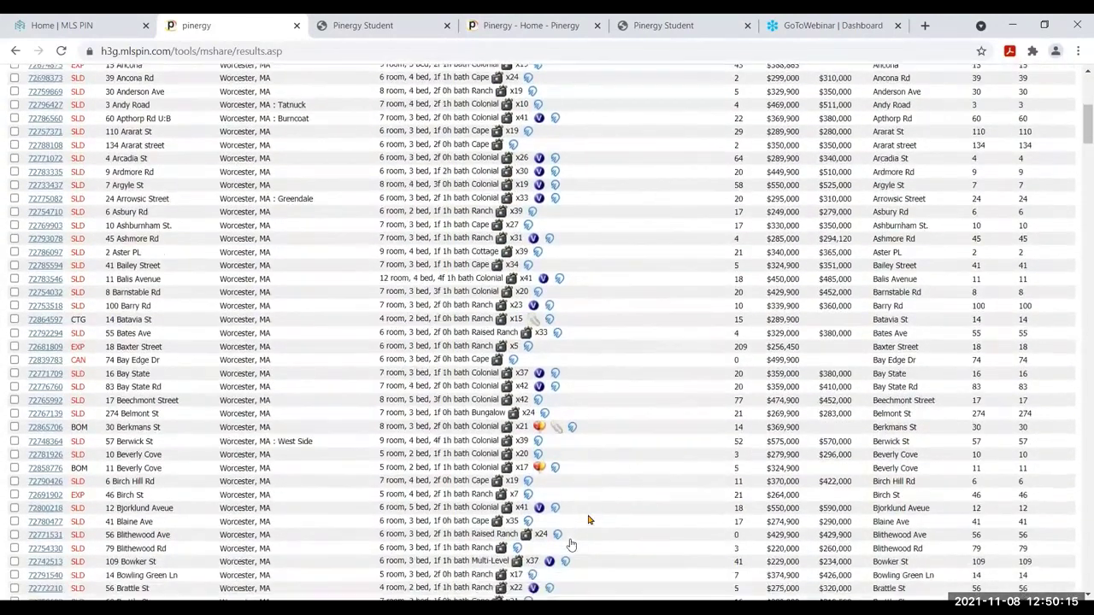
scroll(588, 519, "down", 3)
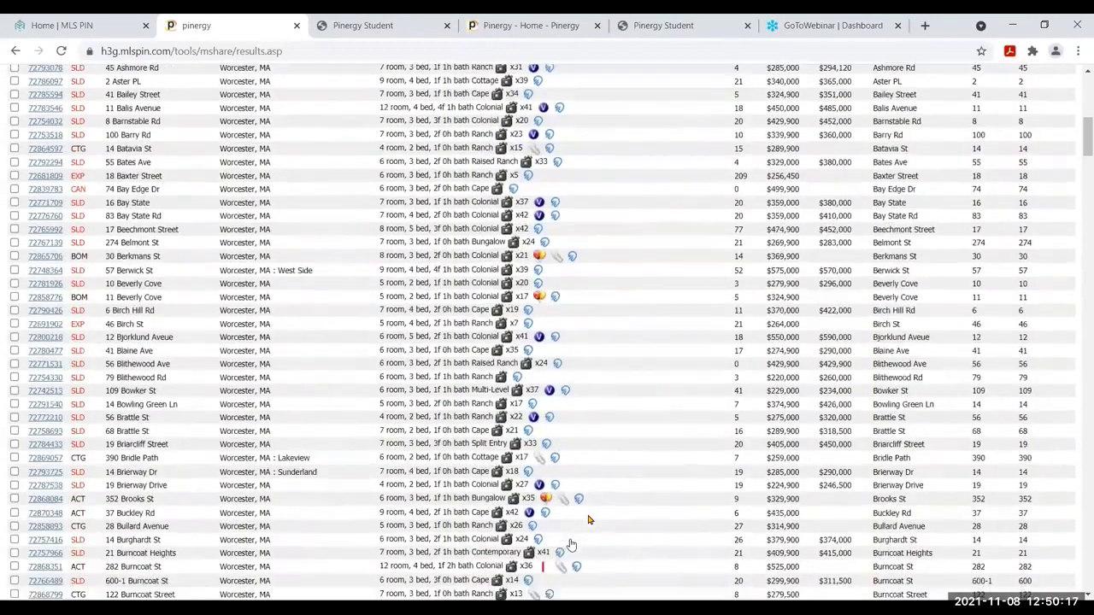
scroll(588, 520, "down", 3)
scroll(588, 519, "down", 2)
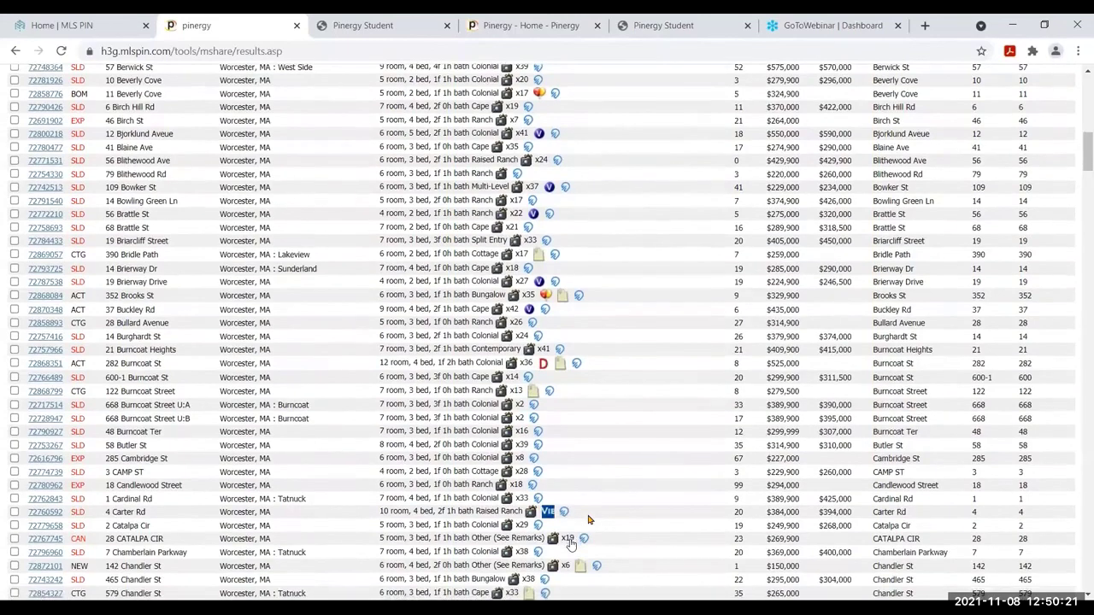
scroll(588, 520, "down", 1)
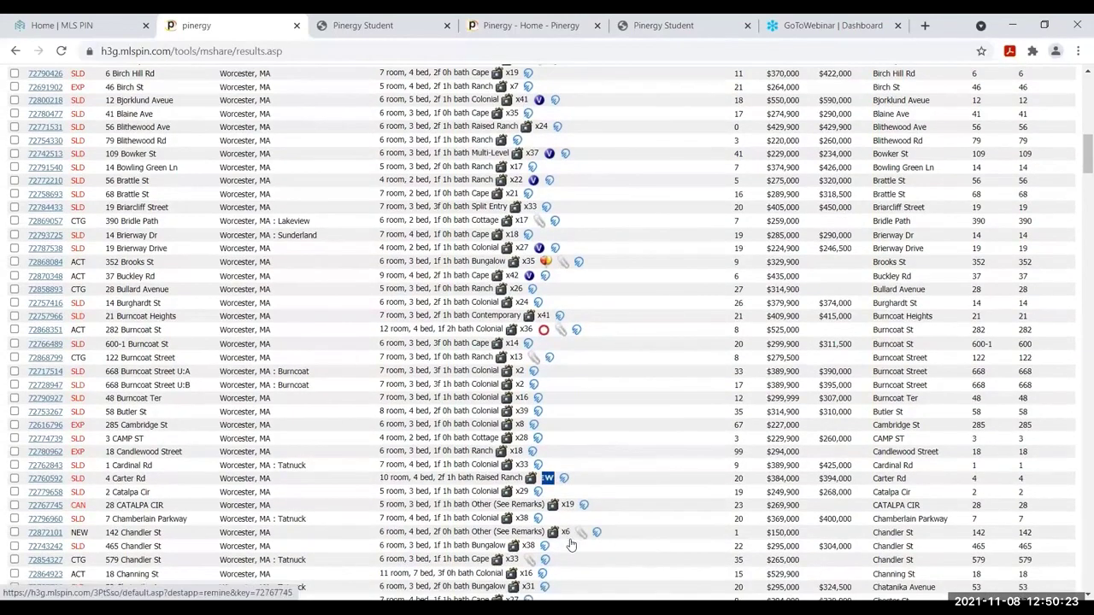
scroll(571, 544, "down", 4)
scroll(571, 544, "down", 3)
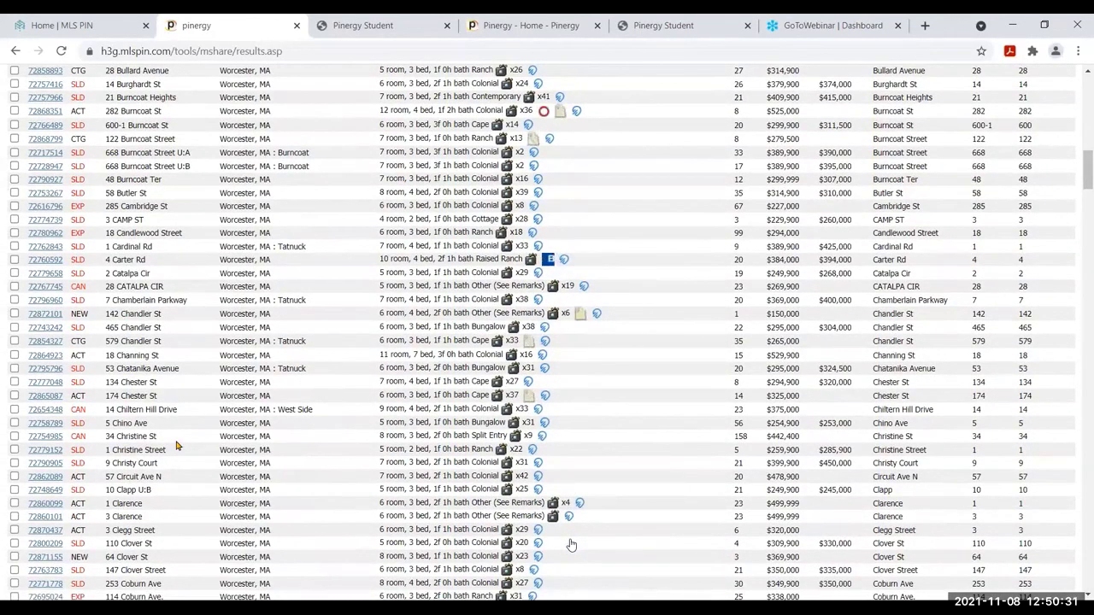
scroll(571, 545, "down", 3)
scroll(571, 545, "down", 3)
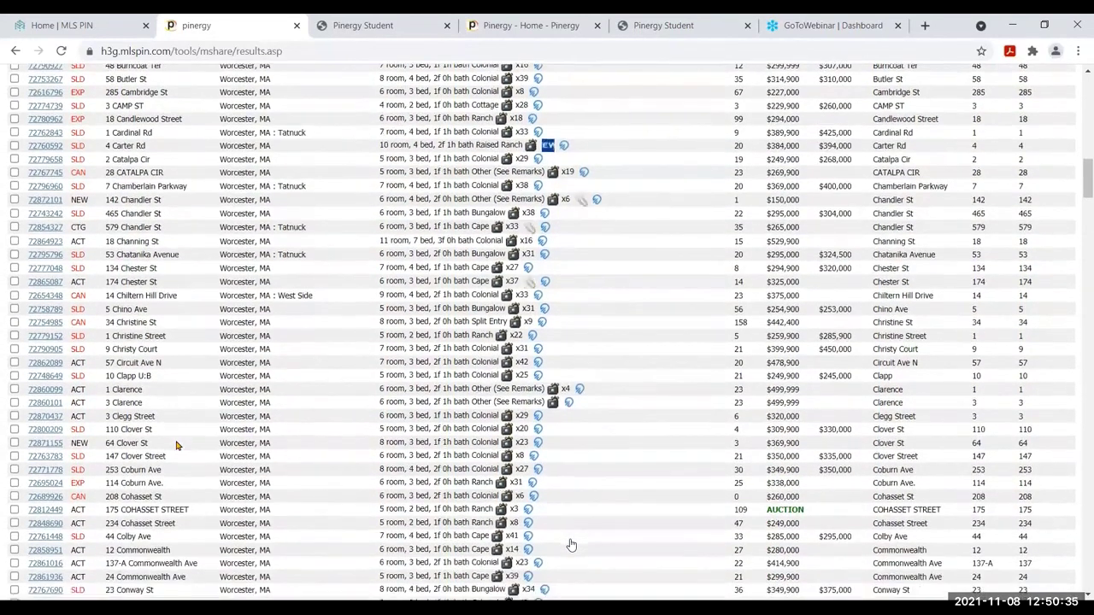
scroll(571, 544, "down", 1)
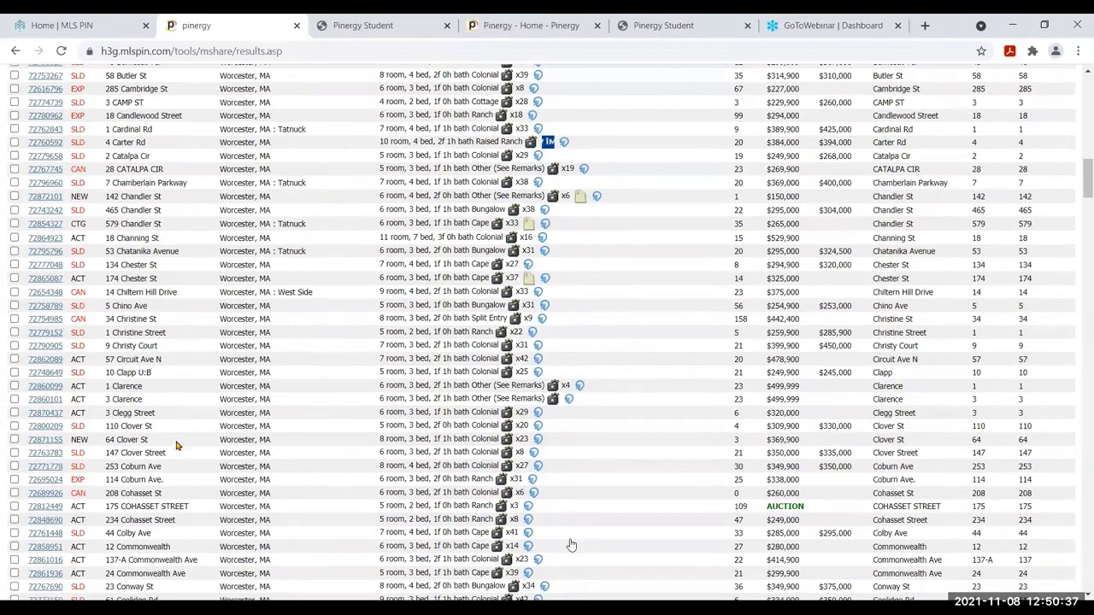
scroll(571, 545, "down", 7)
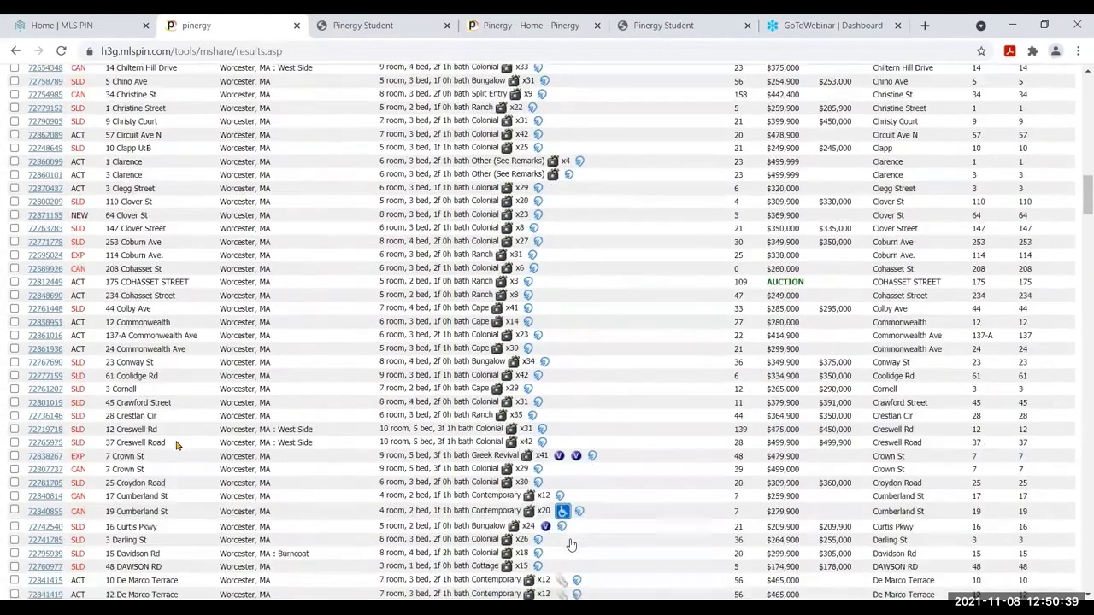
scroll(571, 545, "down", 1)
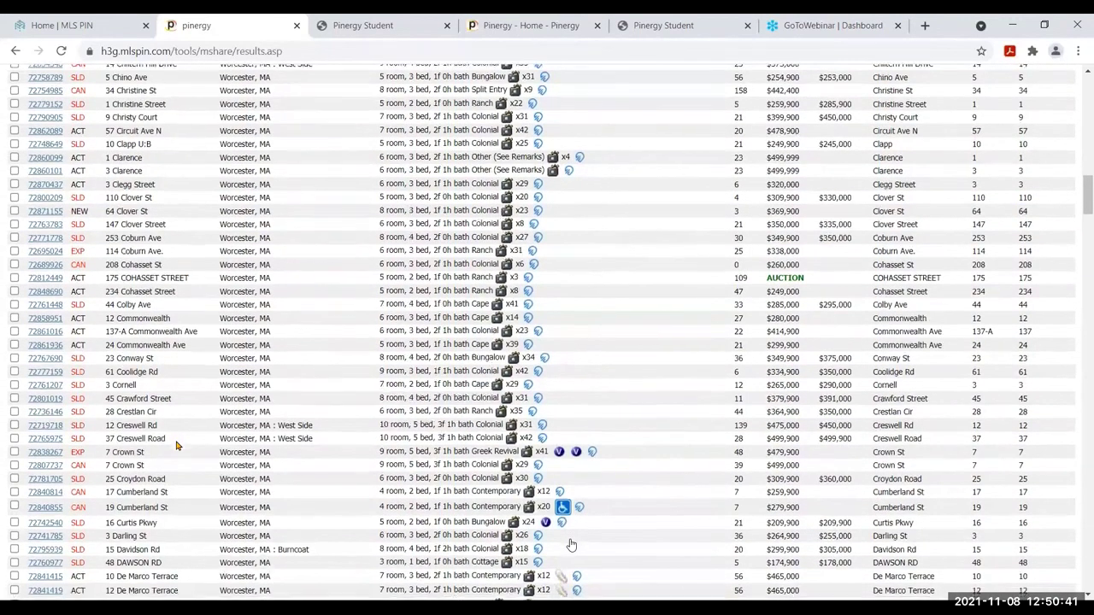
scroll(177, 445, "down", 1)
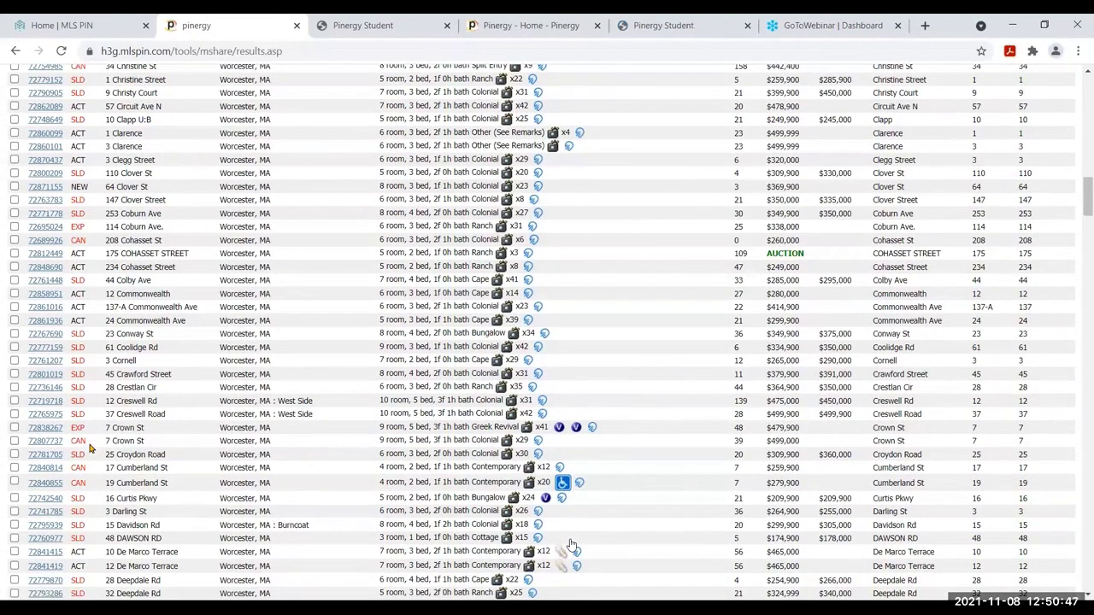
scroll(571, 545, "down", 1)
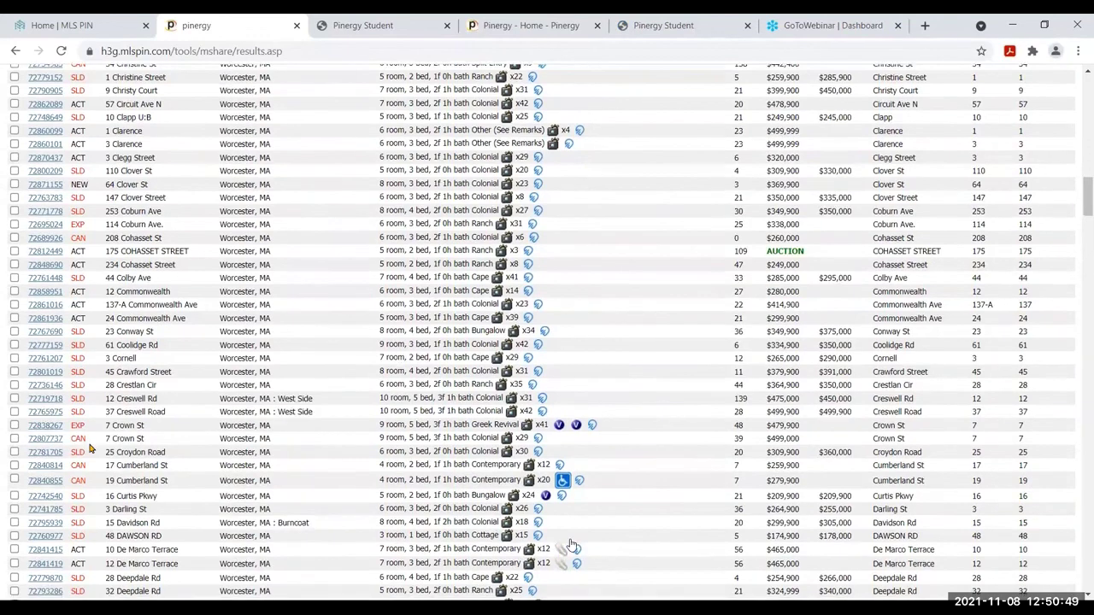
scroll(571, 545, "down", 6)
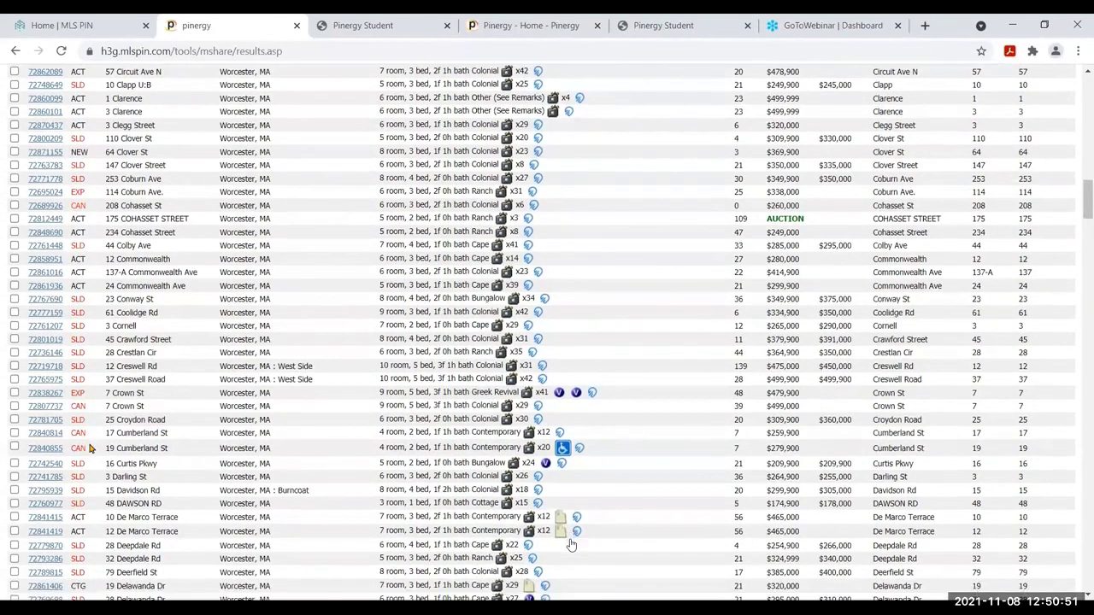
scroll(571, 545, "down", 3)
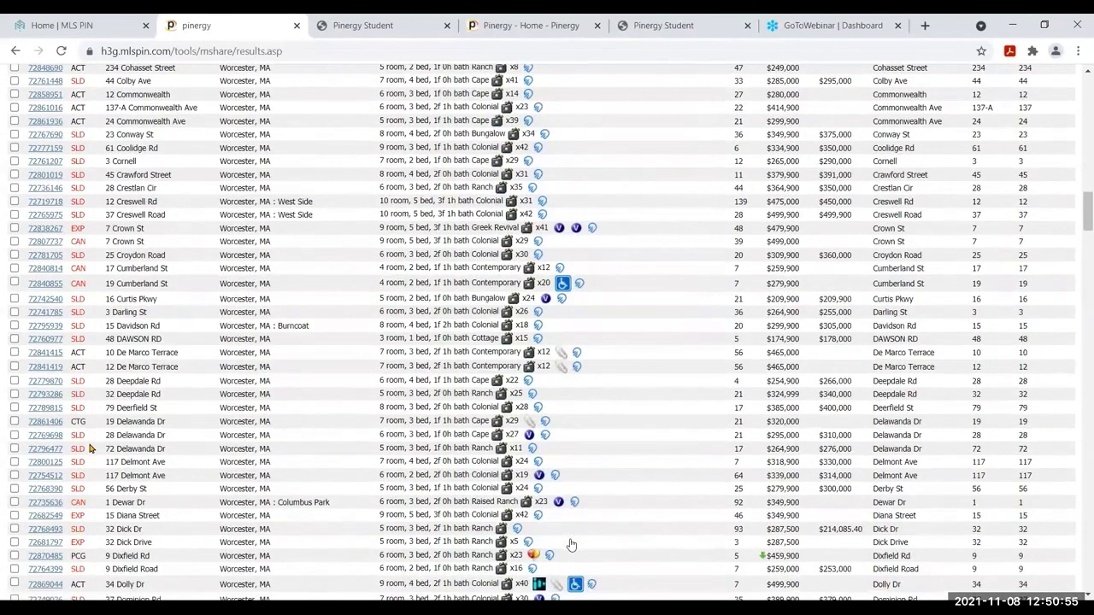
scroll(571, 545, "down", 1)
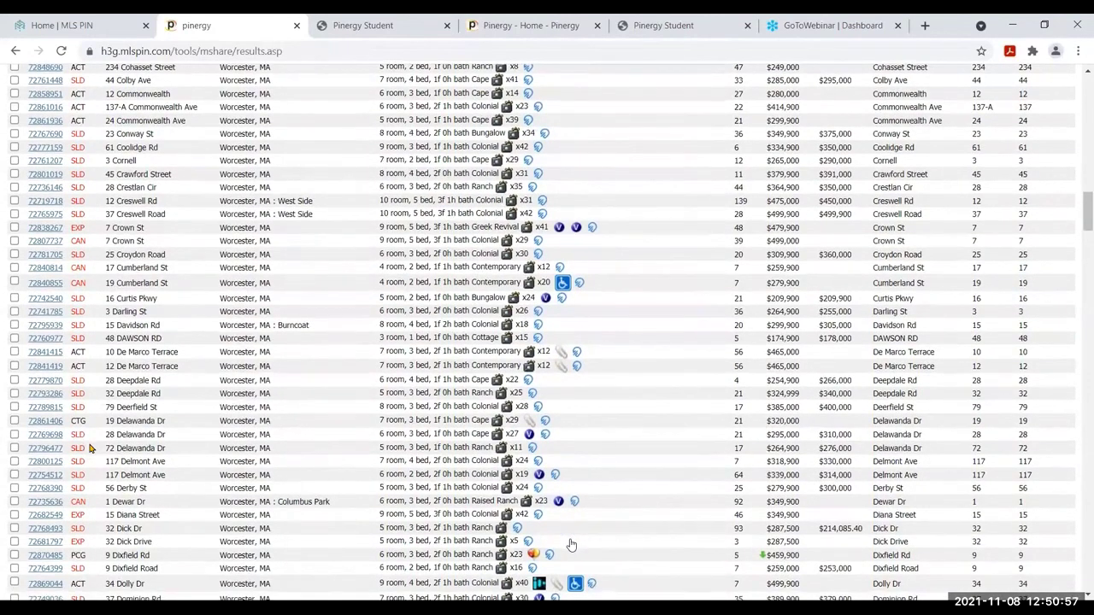
scroll(571, 544, "down", 3)
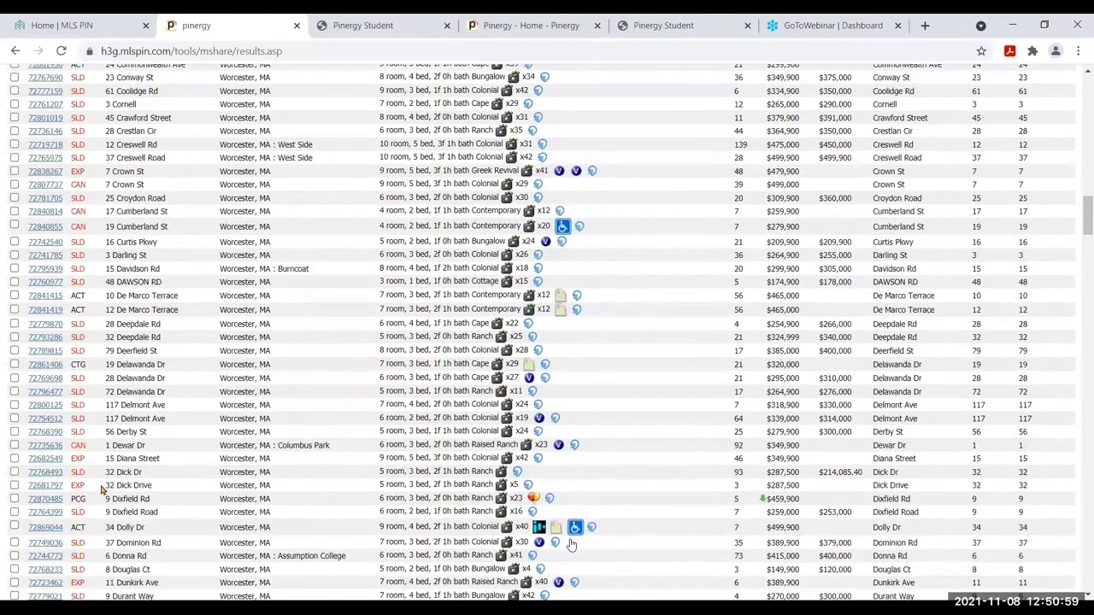
double_click(78, 484)
double_click(77, 472)
double_click(78, 485)
left_click(85, 479)
double_click(85, 475)
scroll(99, 448, "down", 1)
scroll(99, 448, "down", 5)
scroll(98, 447, "down", 3)
scroll(98, 448, "down", 4)
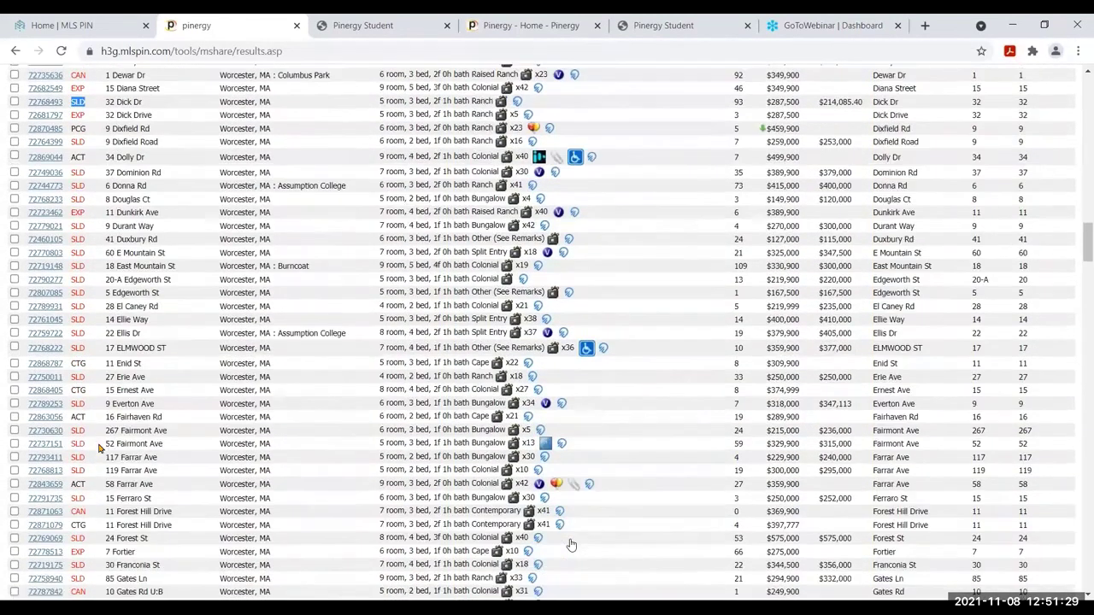
scroll(99, 448, "down", 2)
double_click(77, 468)
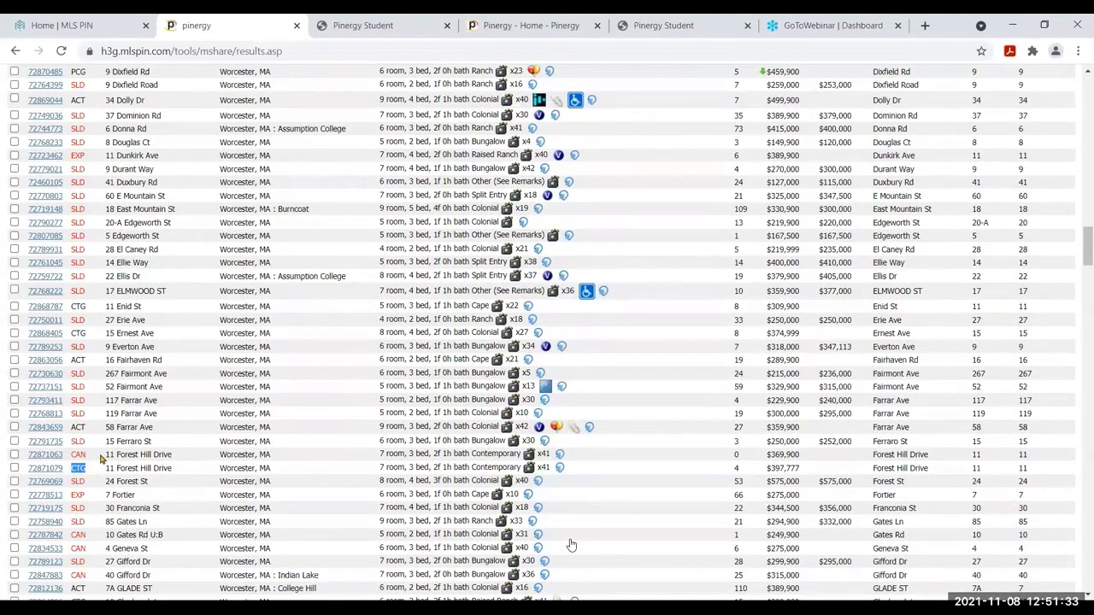
double_click(78, 454)
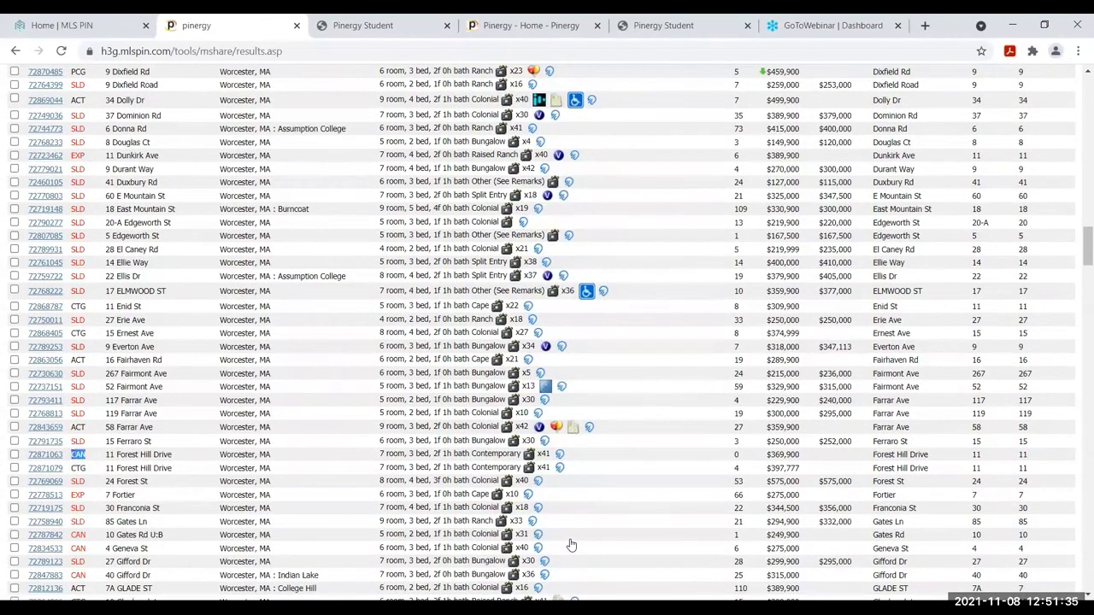
double_click(79, 468)
scroll(571, 545, "down", 15)
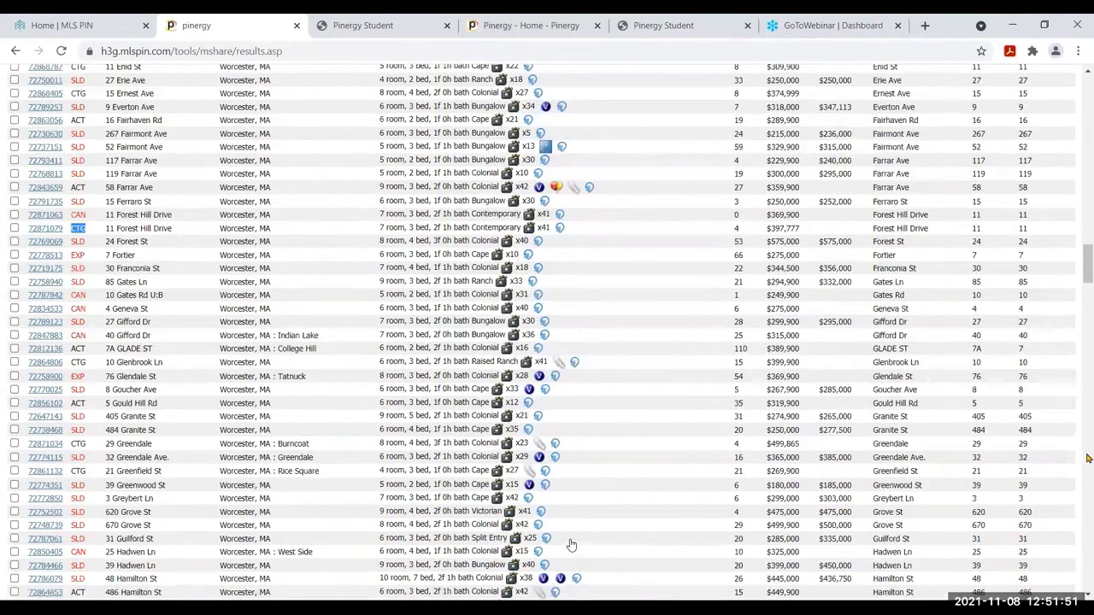
scroll(571, 545, "up", 20)
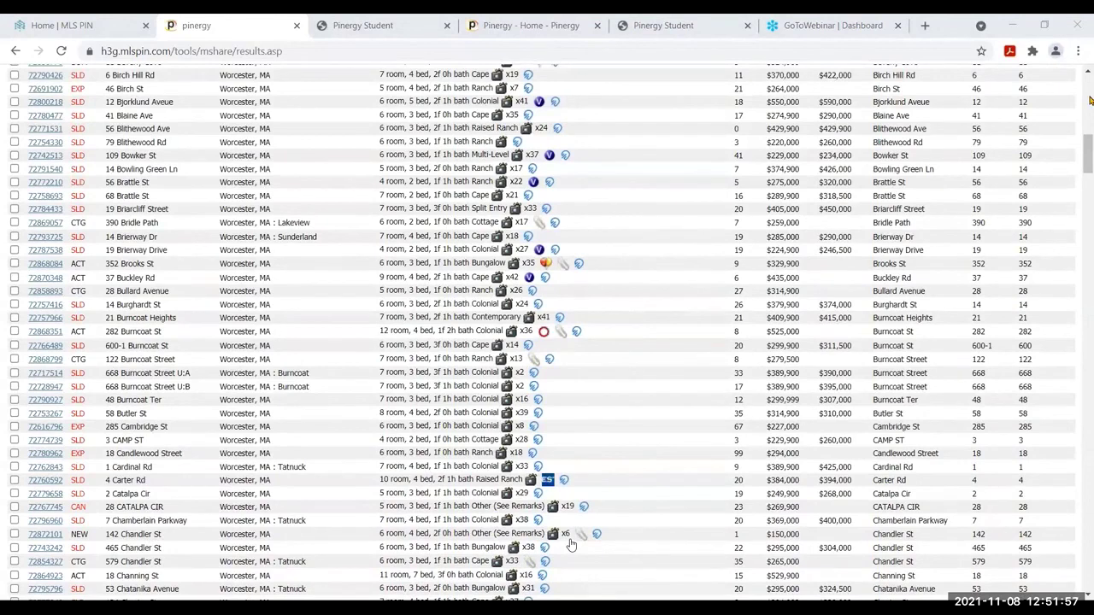
scroll(571, 544, "up", 1)
scroll(571, 545, "up", 15)
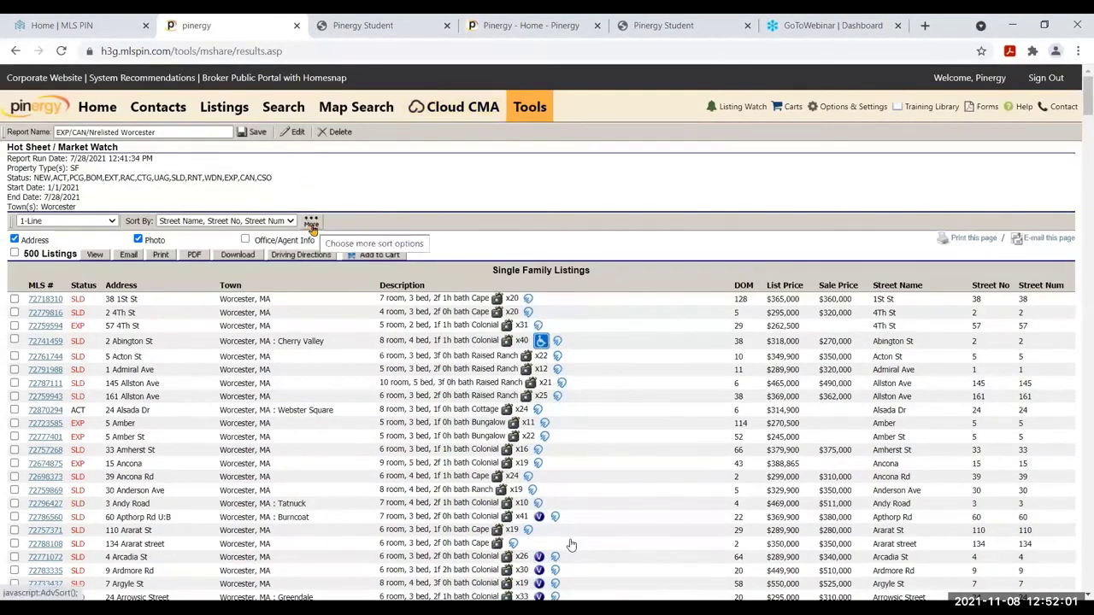
left_click(312, 225)
left_click(599, 264)
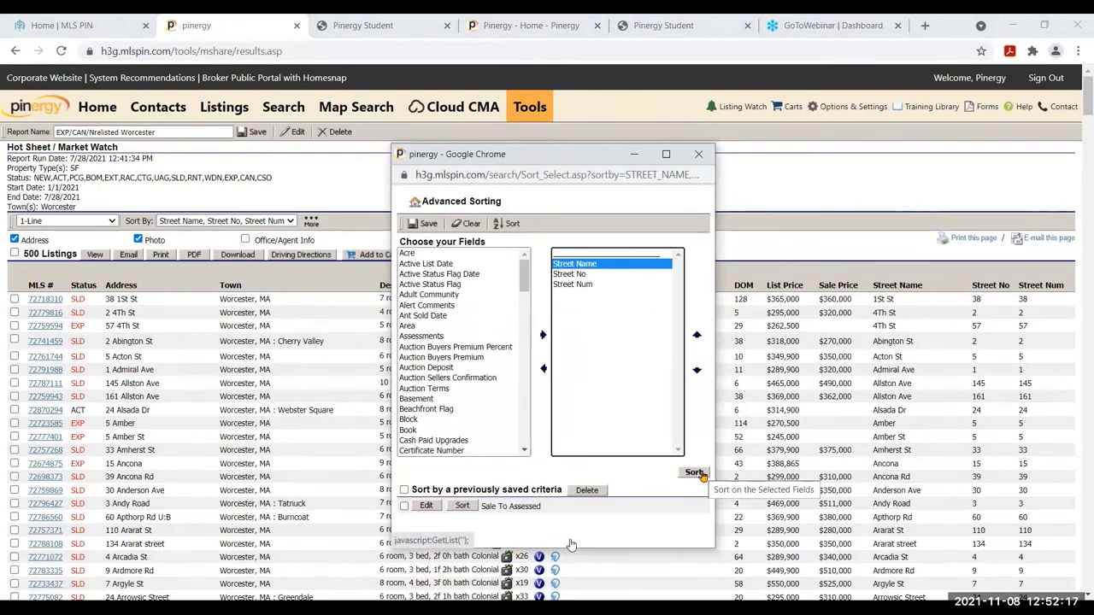
left_click(706, 153)
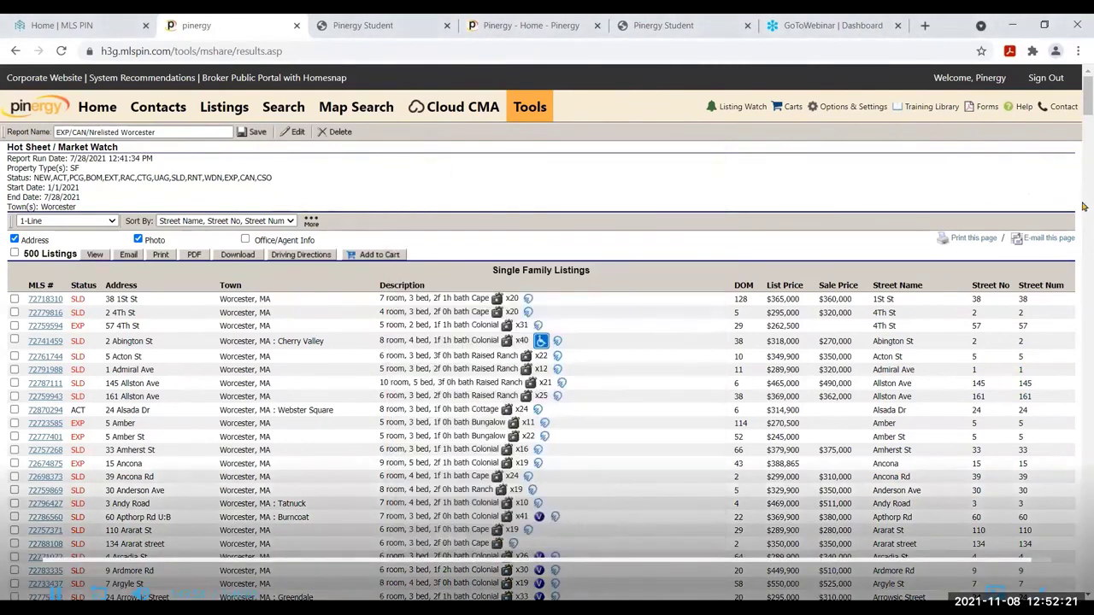